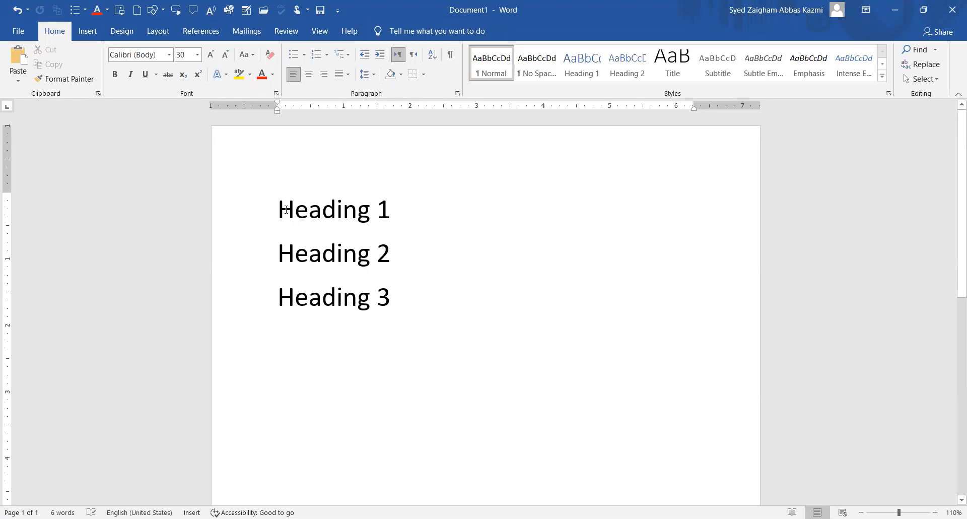
Select and deselect the Heading 1 and Heading 2 lines, ending with the cursor after Heading 1.
{"action": "left_click_drag", "start_coordinate": [280, 206], "coordinate": [394, 260]}
{"action": "left_click", "coordinate": [393, 260]}
{"action": "left_click_drag", "start_coordinate": [278, 207], "coordinate": [406, 214]}
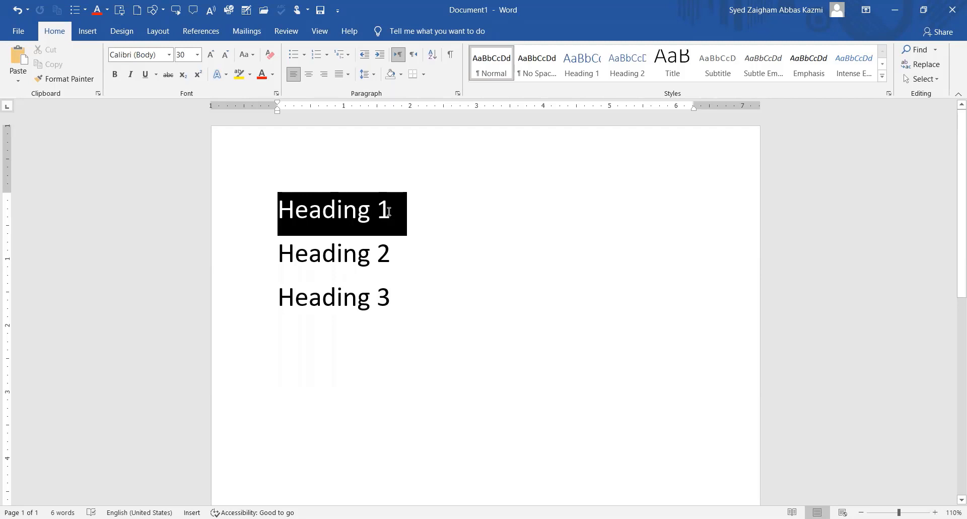
{"action": "left_click_drag", "start_coordinate": [389, 211], "coordinate": [388, 210]}
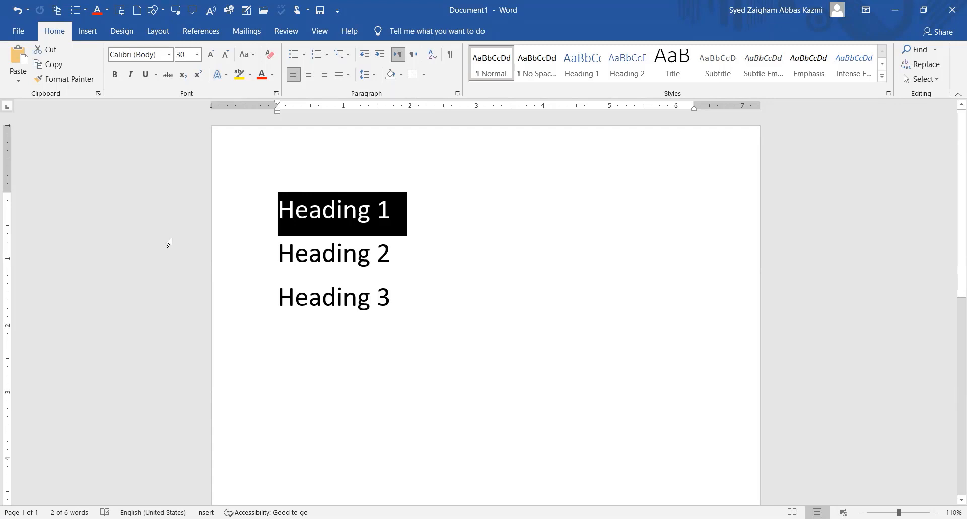
{"action": "left_click", "coordinate": [278, 211]}
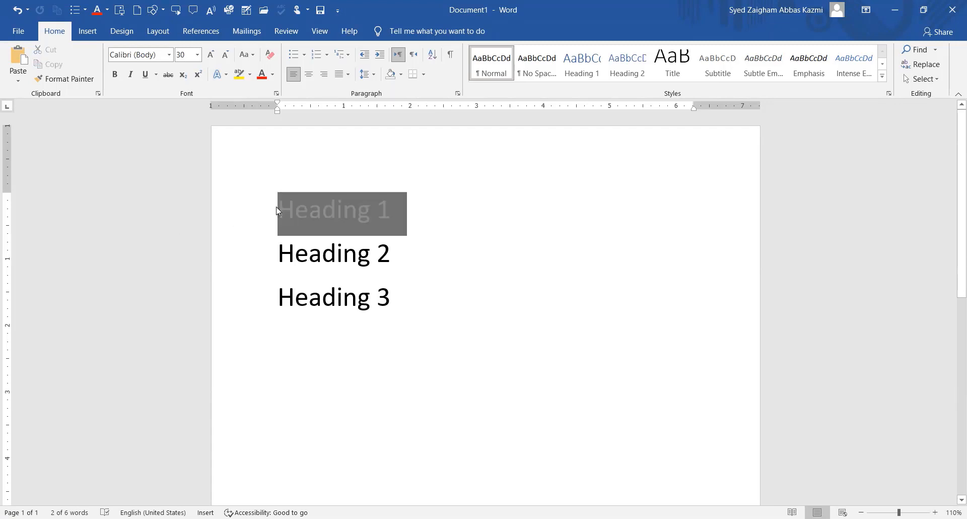
{"action": "left_click", "coordinate": [482, 220]}
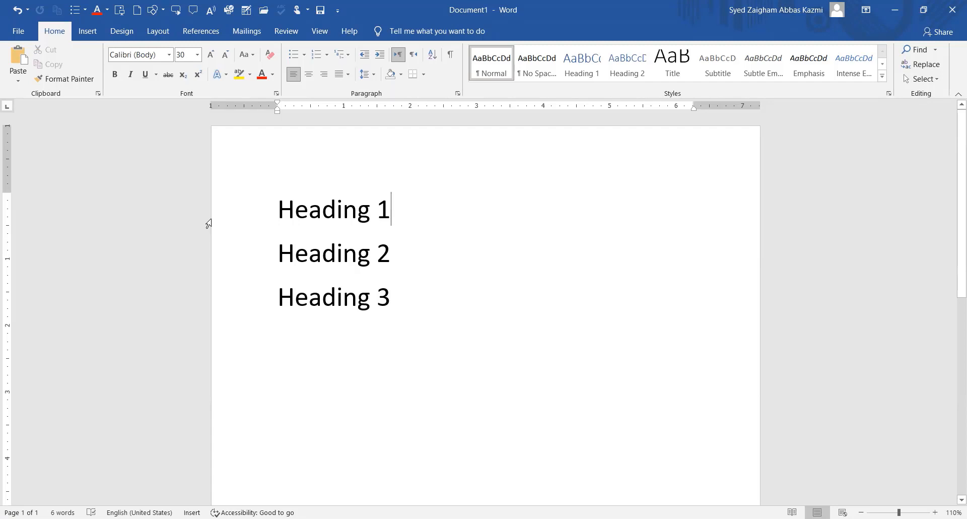
Indent Heading 2 by one tab and Heading 3 by two tabs.
{"action": "left_click", "coordinate": [279, 255]}
{"action": "key", "text": "Tab"}
{"action": "key", "text": "Tab"}
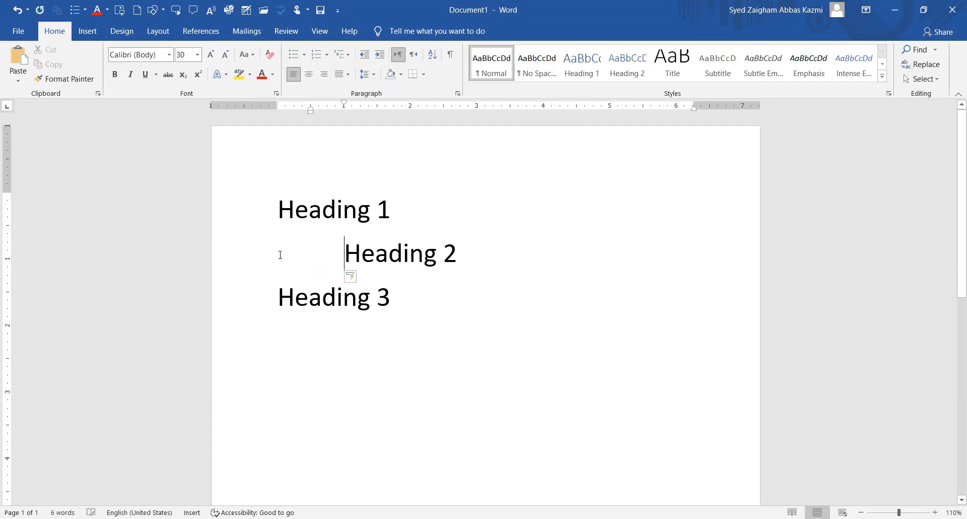
{"action": "left_click", "coordinate": [278, 297]}
{"action": "key", "text": "Tab"}
{"action": "key", "text": "Tab"}
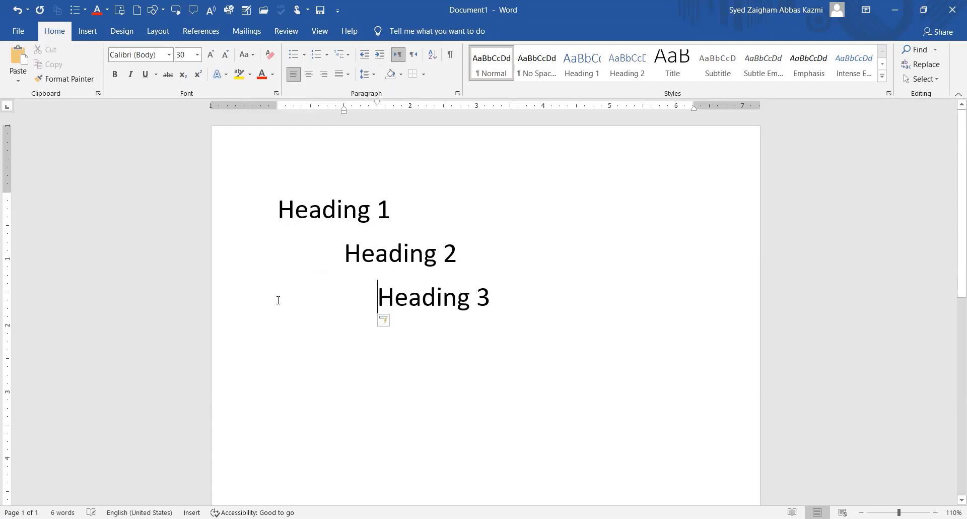
{"action": "key", "text": "Tab"}
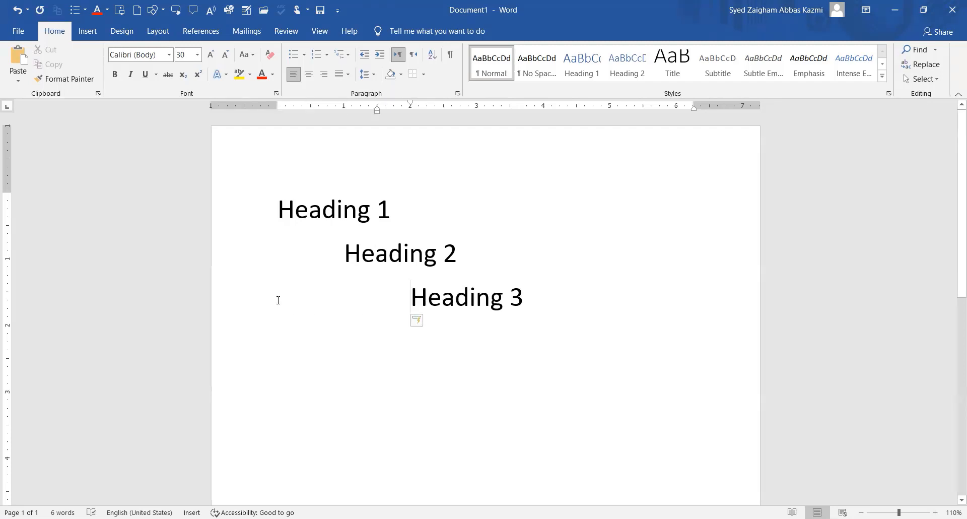
Add a further-indented line below Heading 3 reading '. . . Heading 9'.
{"action": "left_click", "coordinate": [572, 299]}
{"action": "key", "text": "Return"}
{"action": "key", "text": "Tab"}
{"action": "key", "text": "Tab"}
{"action": "type", "text": "."}
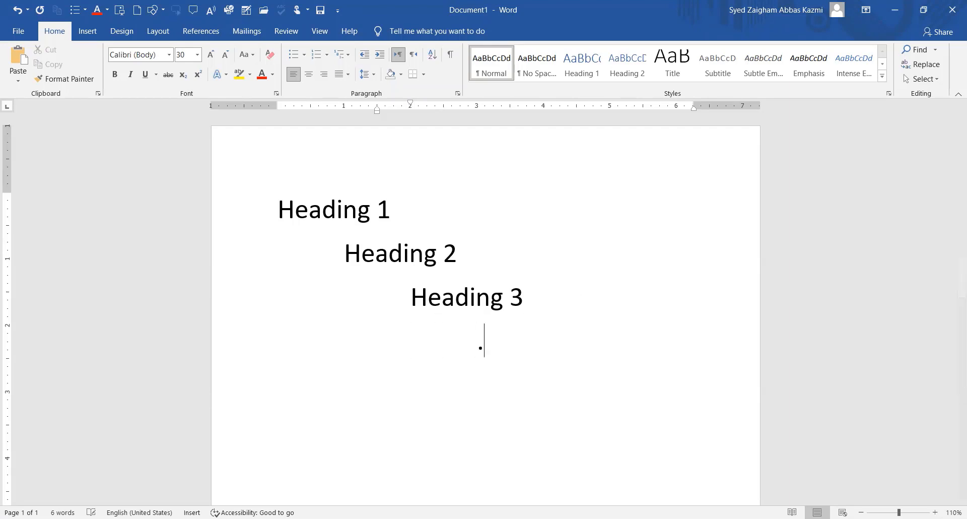
{"action": "key", "text": "Tab"}
{"action": "type", "text": "."}
{"action": "key", "text": "Tab"}
{"action": "type", "text": ". hE"}
{"action": "key", "text": "BackSpace"}
{"action": "key", "text": "BackSpace"}
{"action": "type", "text": "Heading "}
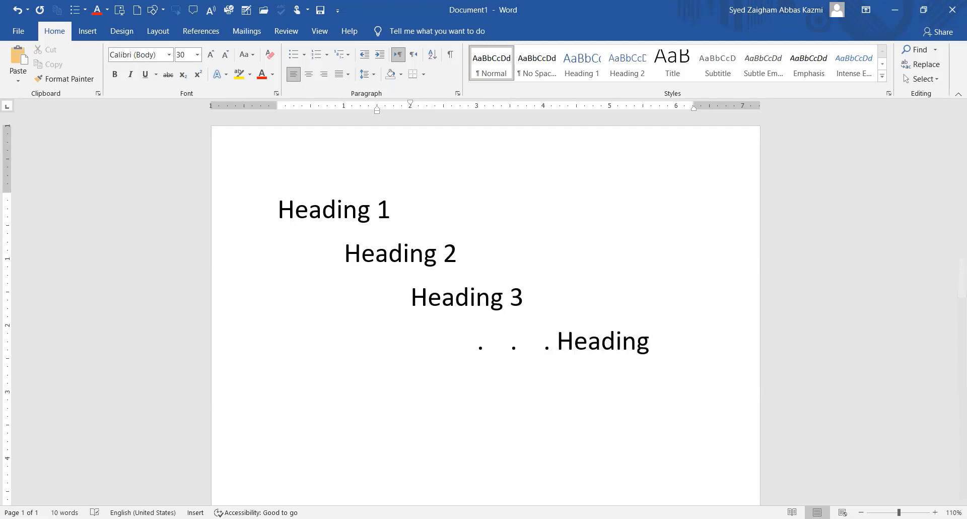
{"action": "type", "text": "9"}
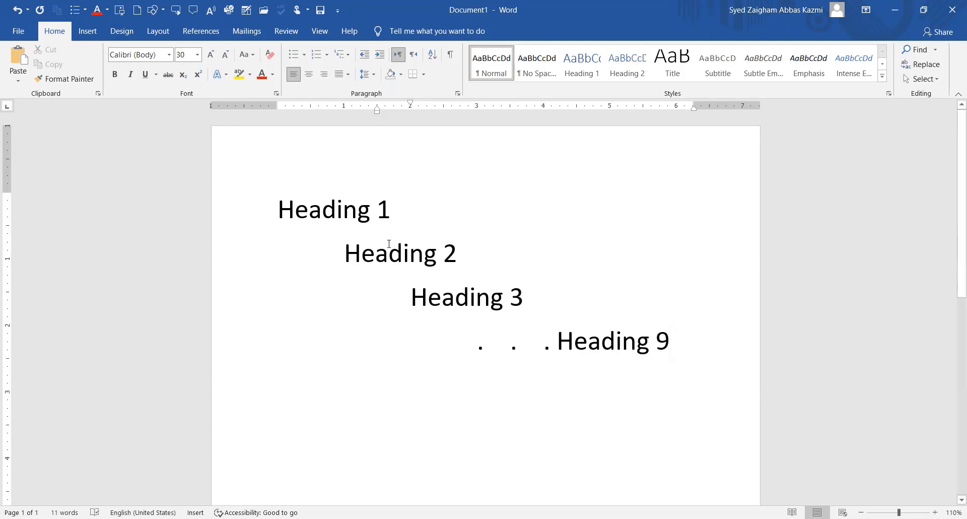
Append the labels '(h1)', '(h2)' and '(h3)' to the Heading 1, Heading 2 and Heading 3 lines.
{"action": "left_click", "coordinate": [439, 215]}
{"action": "type", "text": "(h1)"}
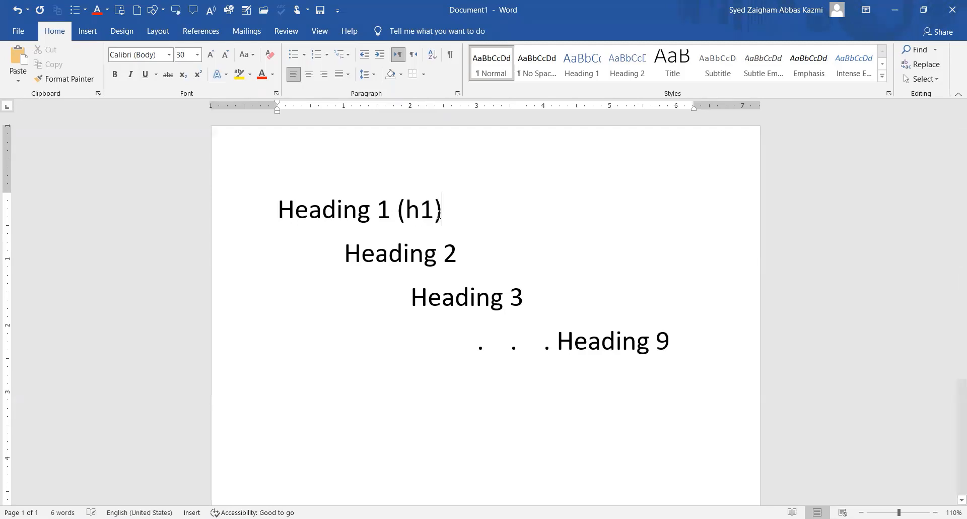
{"action": "left_click", "coordinate": [530, 258]}
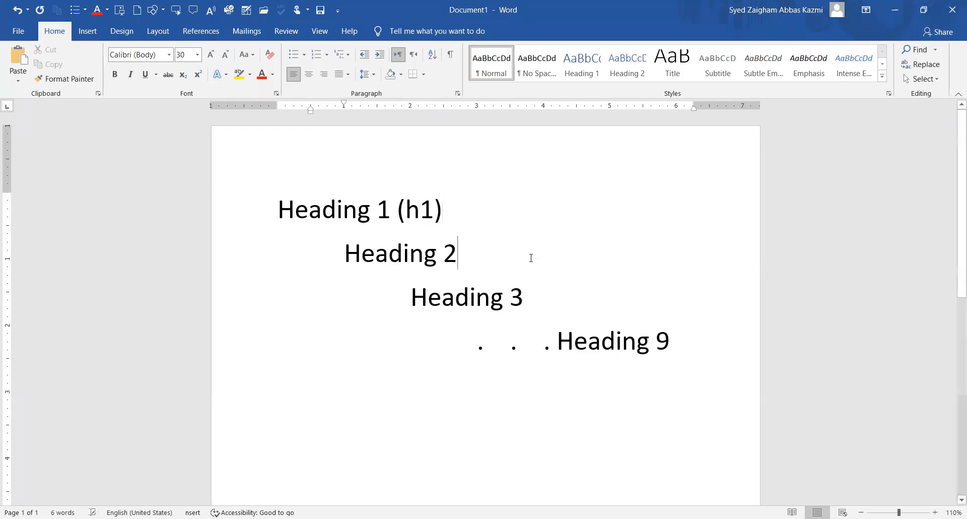
{"action": "type", "text": "(h2)"}
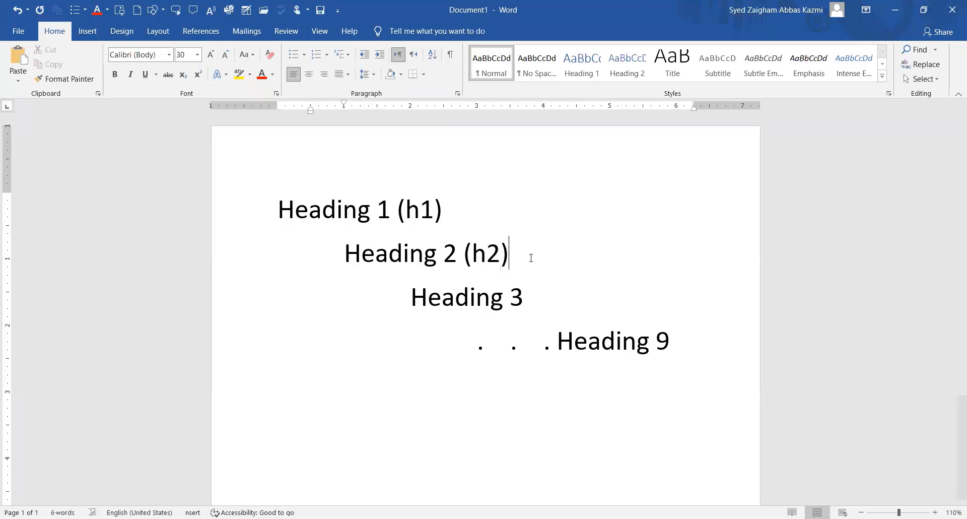
{"action": "left_click", "coordinate": [586, 300]}
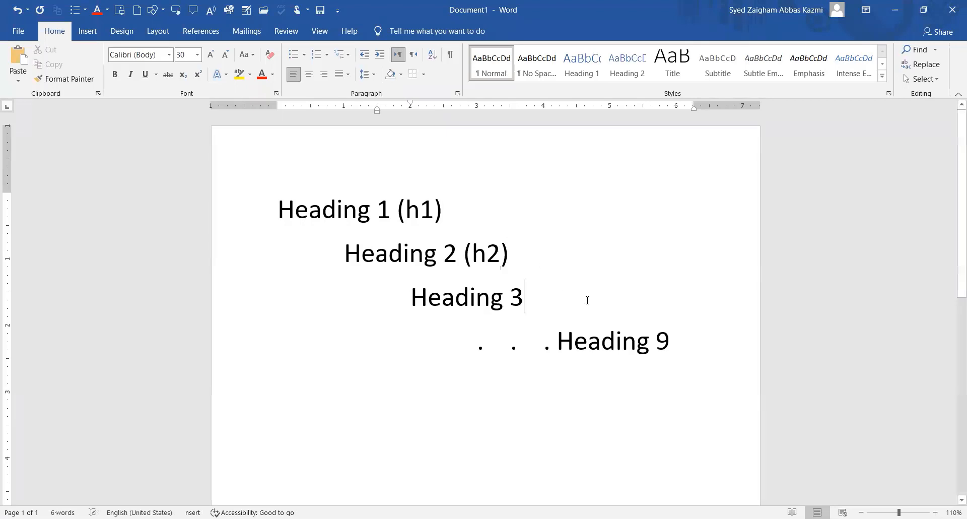
{"action": "type", "text": "(h3)"}
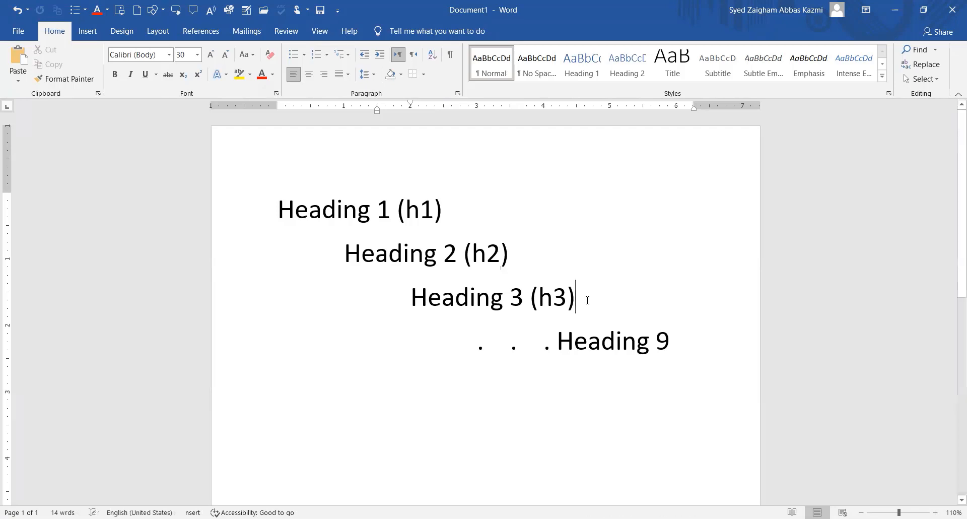
After glancing at the full Styles gallery, select all the heading lines with Ctrl+A and delete them.
{"action": "left_click", "coordinate": [882, 78]}
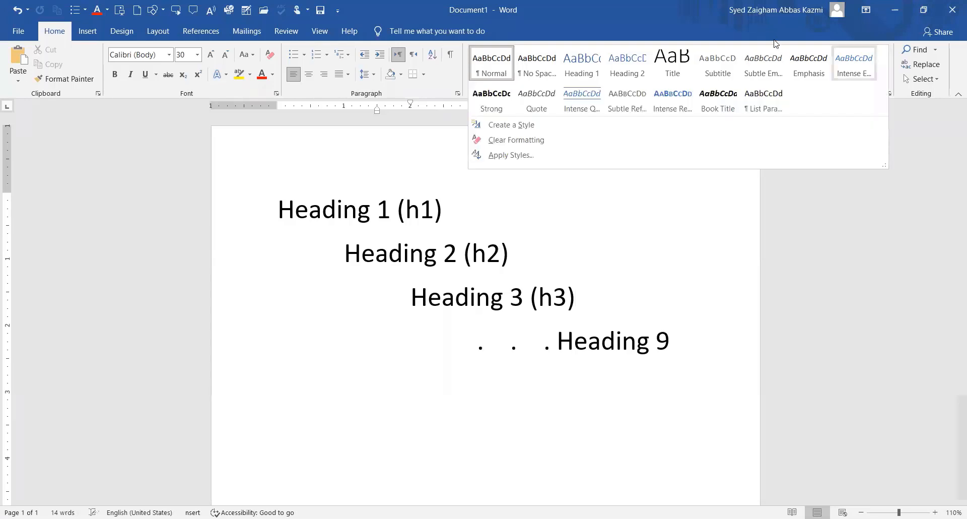
{"action": "left_click", "coordinate": [697, 25]}
{"action": "left_click", "coordinate": [706, 347]}
{"action": "key", "text": "ctrl+a"}
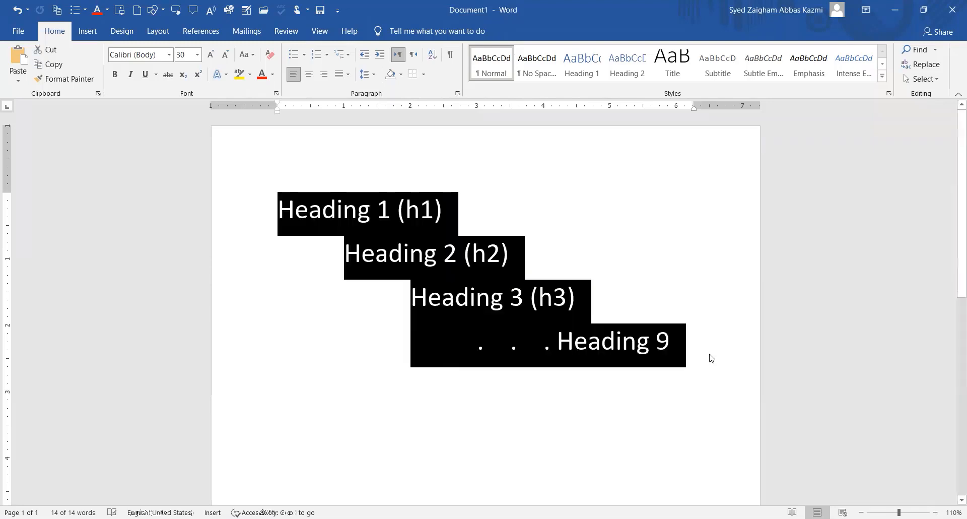
{"action": "key", "text": "Delete"}
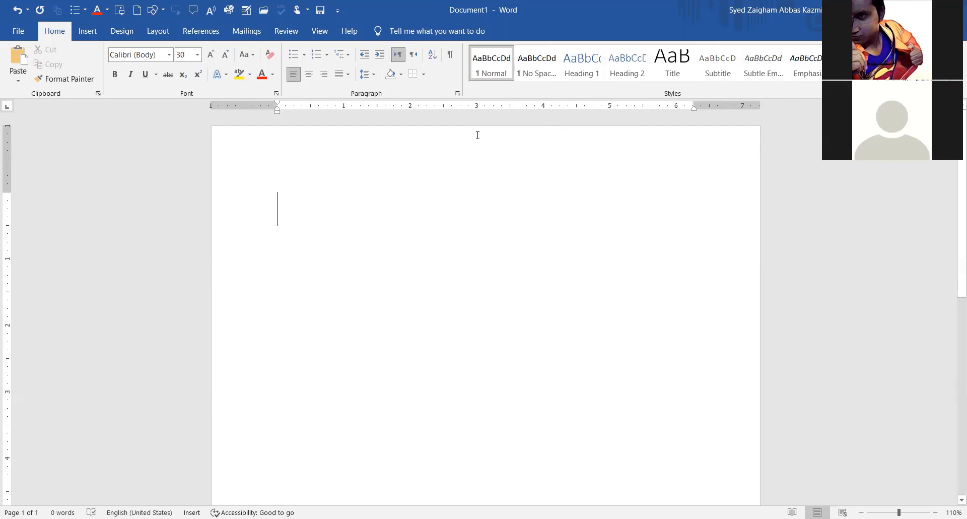
Apply the Normal style and generate sample paragraphs with =rand(), then scroll through them.
{"action": "left_click", "coordinate": [492, 77]}
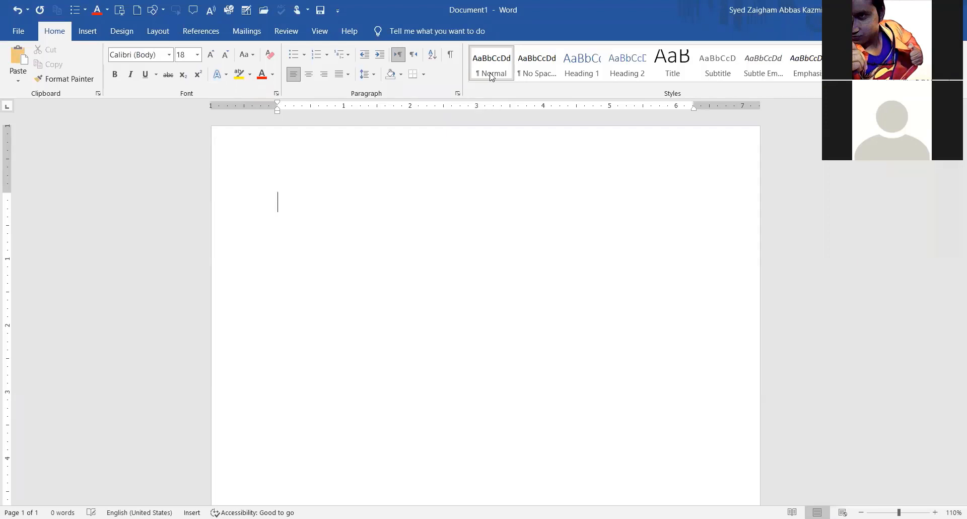
{"action": "type", "text": "=rand()"}
{"action": "key", "text": "Return"}
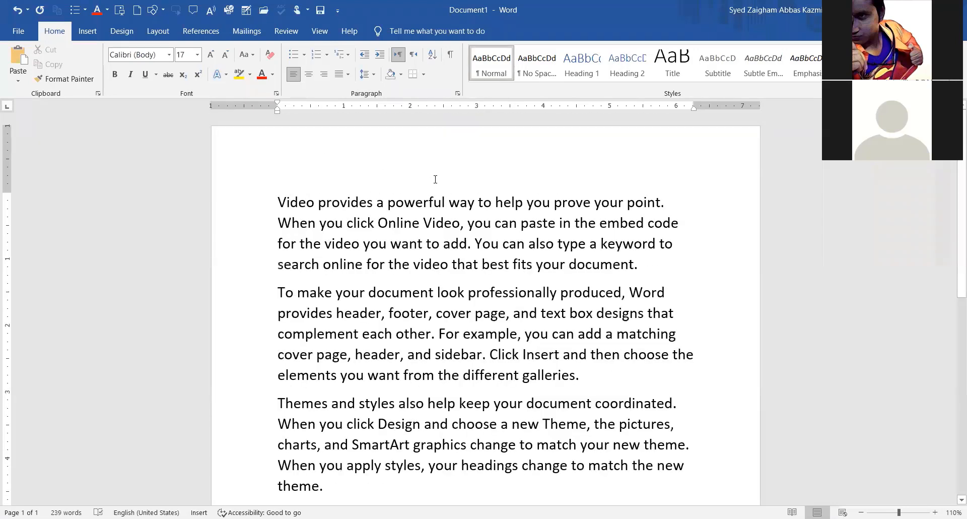
{"action": "left_click", "coordinate": [277, 201]}
{"action": "scroll", "coordinate": [548, 448], "scroll_direction": "down", "scroll_amount": 2}
{"action": "scroll", "coordinate": [474, 81], "scroll_direction": "down", "scroll_amount": 1}
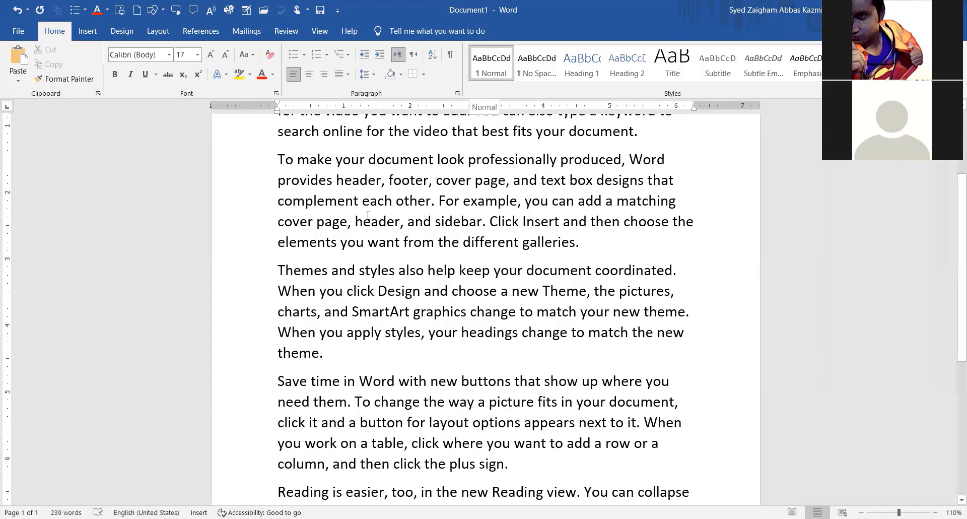
{"action": "scroll", "coordinate": [488, 228], "scroll_direction": "up", "scroll_amount": 3}
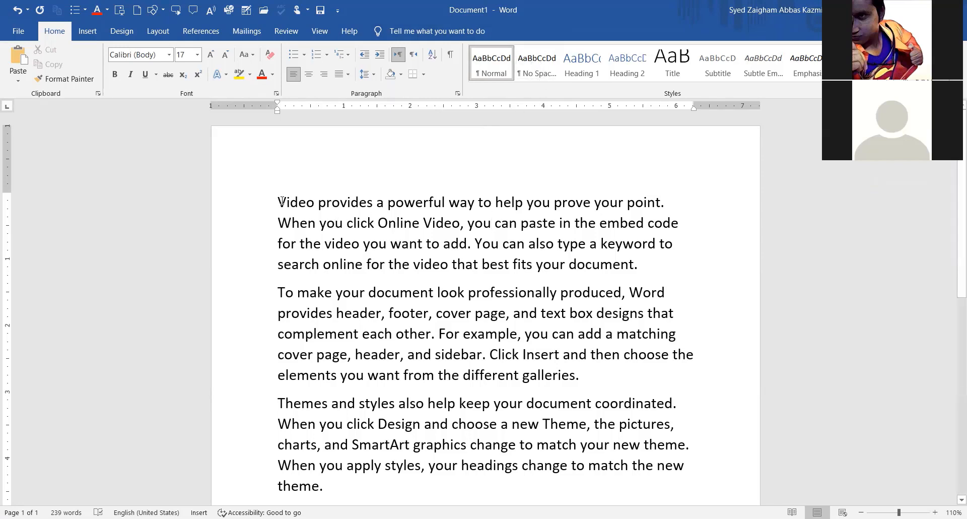
Select all the sample paragraphs and apply the No Spacing style to them.
{"action": "left_click_drag", "start_coordinate": [278, 200], "coordinate": [492, 501]}
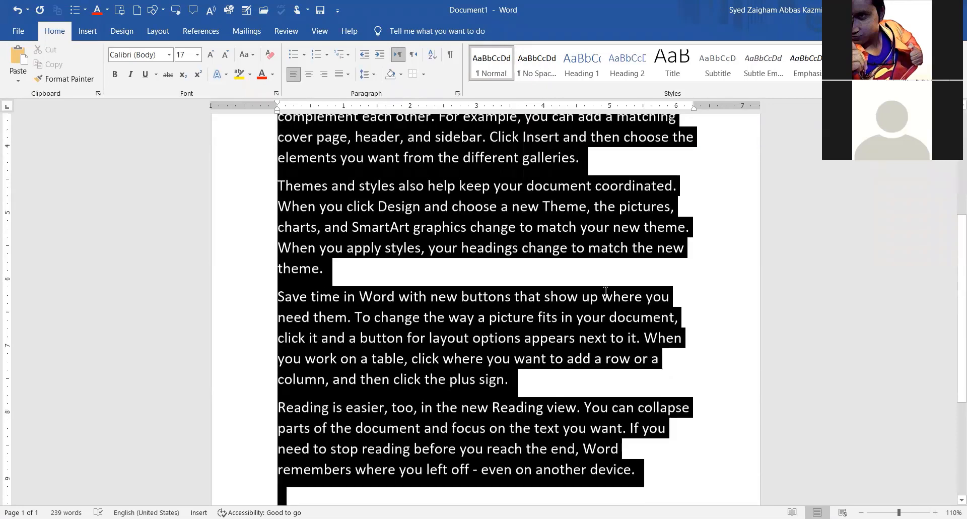
{"action": "scroll", "coordinate": [517, 307], "scroll_direction": "down", "scroll_amount": 3}
{"action": "scroll", "coordinate": [519, 307], "scroll_direction": "up", "scroll_amount": 7}
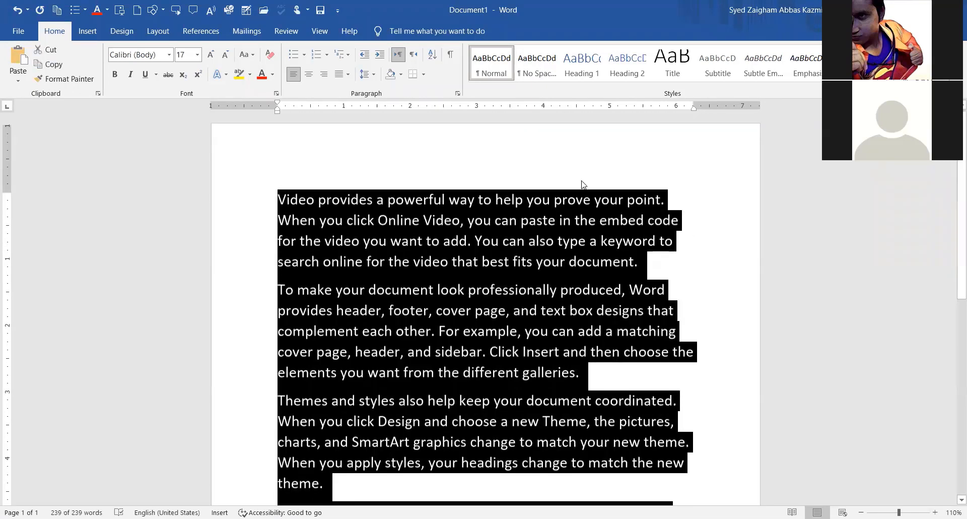
{"action": "scroll", "coordinate": [654, 246], "scroll_direction": "up", "scroll_amount": 1}
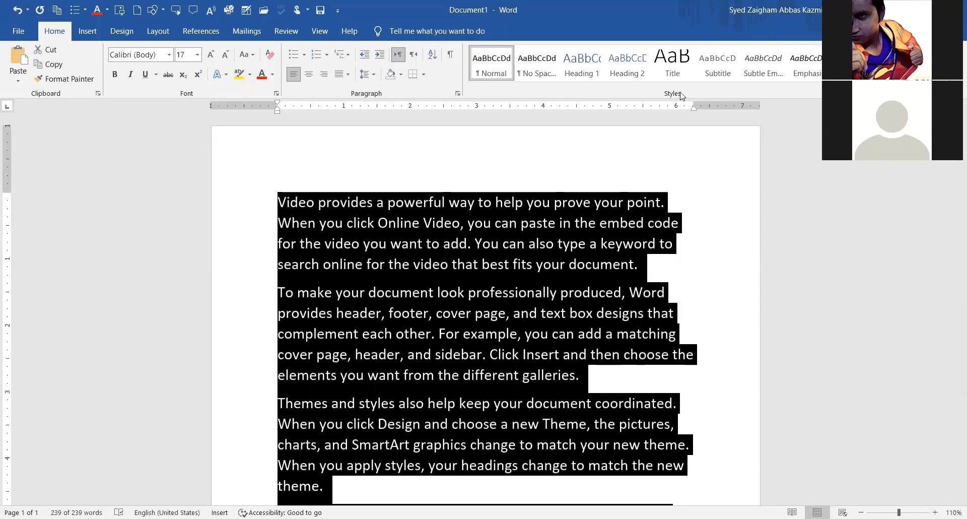
{"action": "left_click", "coordinate": [537, 72]}
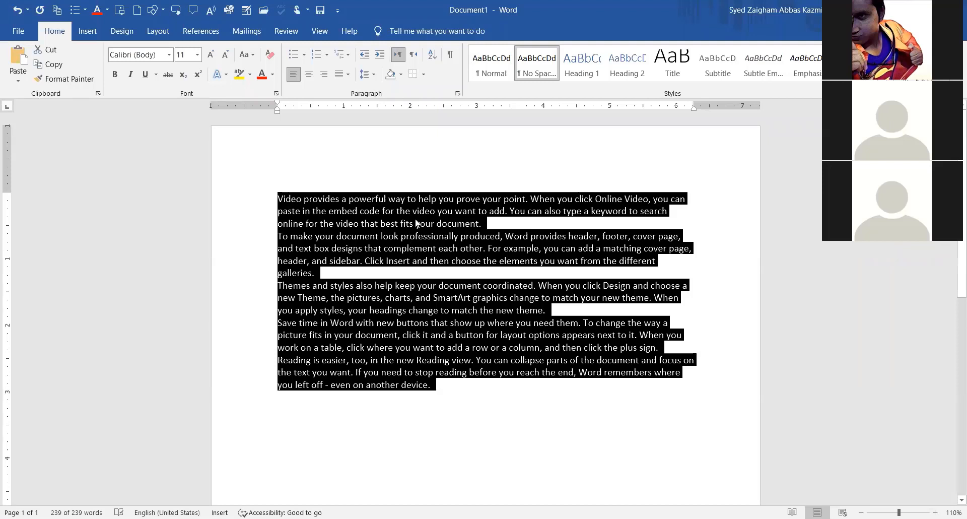
{"action": "left_click", "coordinate": [493, 224]}
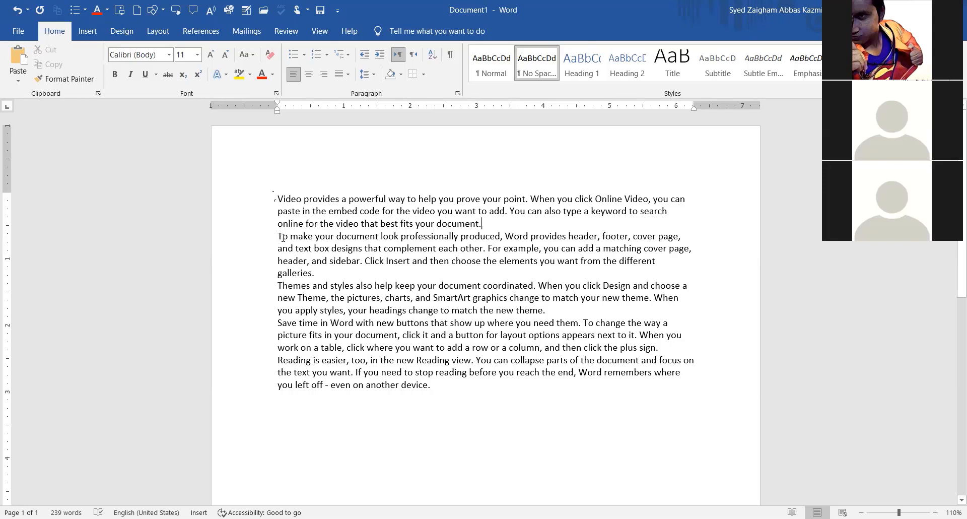
{"action": "left_click", "coordinate": [333, 208]}
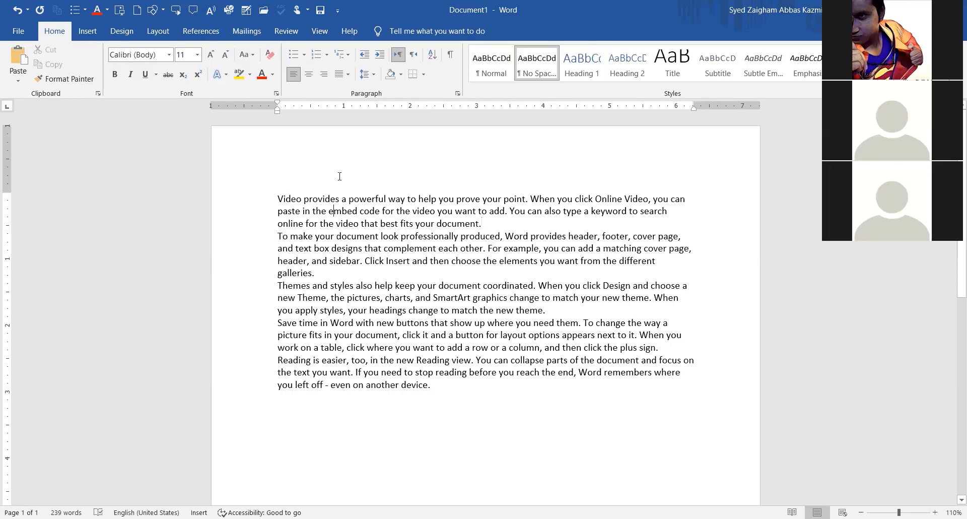
{"action": "left_click", "coordinate": [373, 75]}
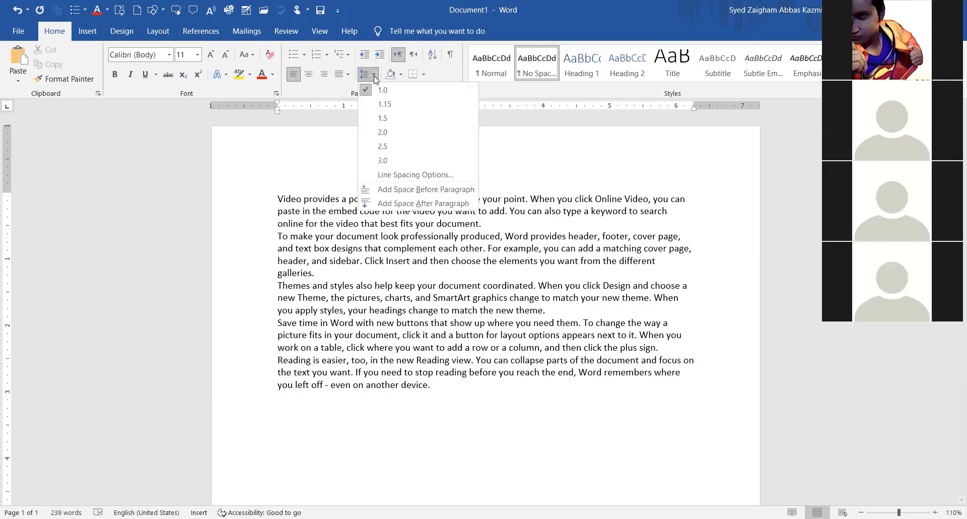
{"action": "left_click", "coordinate": [375, 77]}
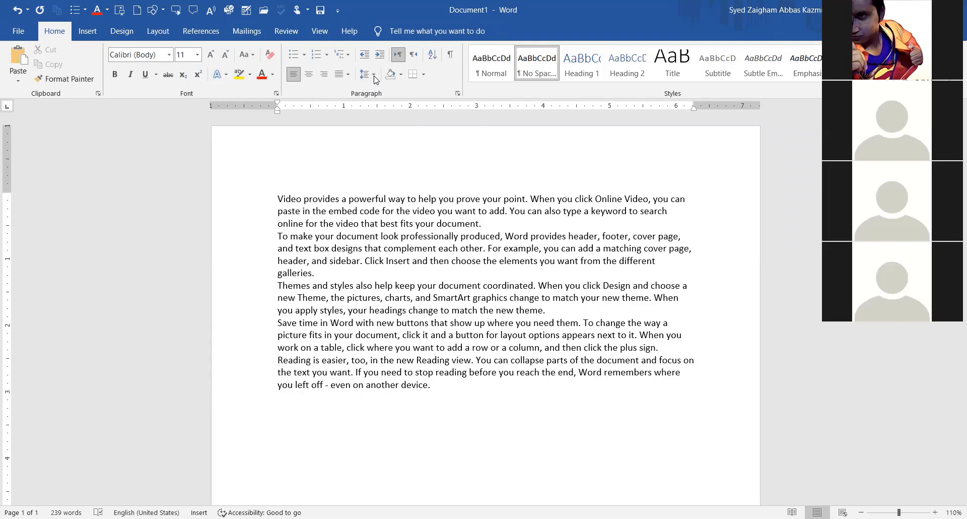
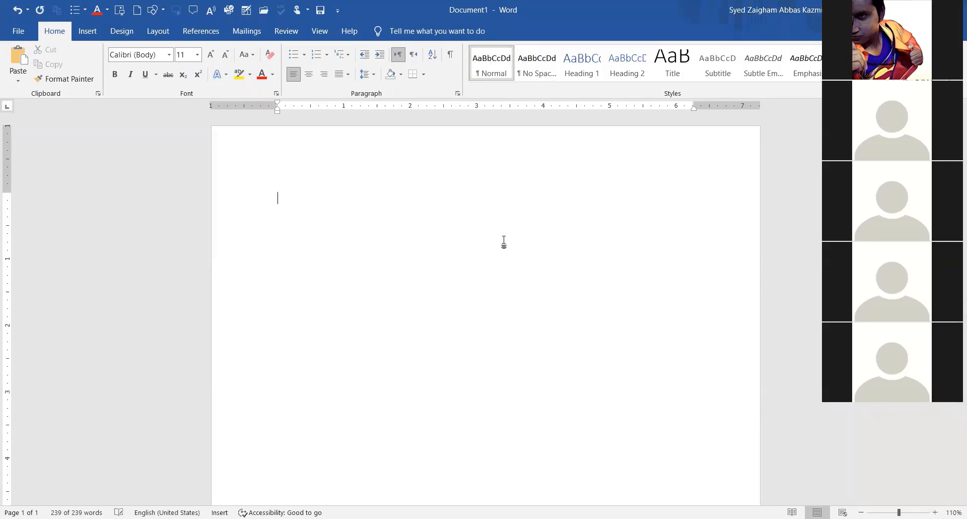
Enlarge the font to 24 pt and type 'The Principal,', 'Vocational Training Institute,', 'Data Darbar, Lahore' on three lines.
{"action": "left_click", "coordinate": [210, 56]}
{"action": "left_click", "coordinate": [210, 56]}
{"action": "left_click", "coordinate": [212, 57]}
{"action": "left_click", "coordinate": [212, 57]}
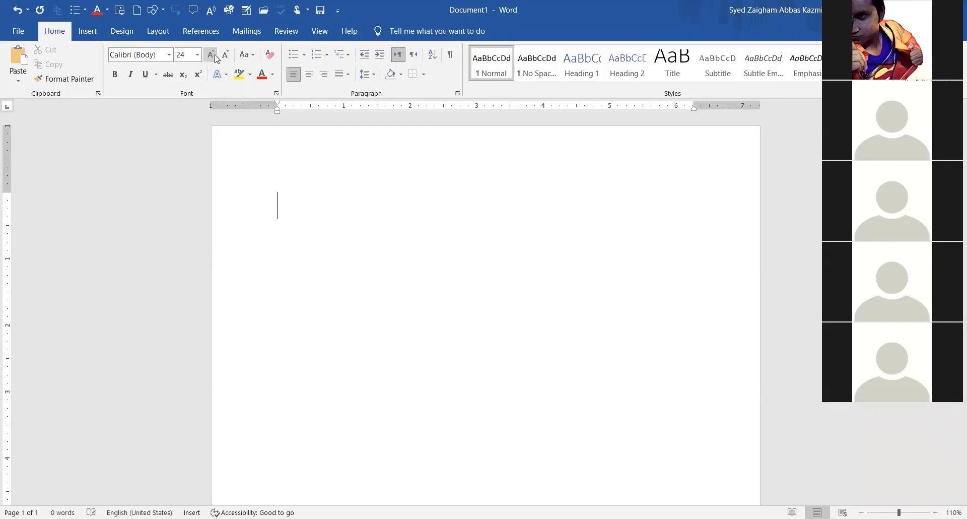
{"action": "type", "text": "The Principal,"}
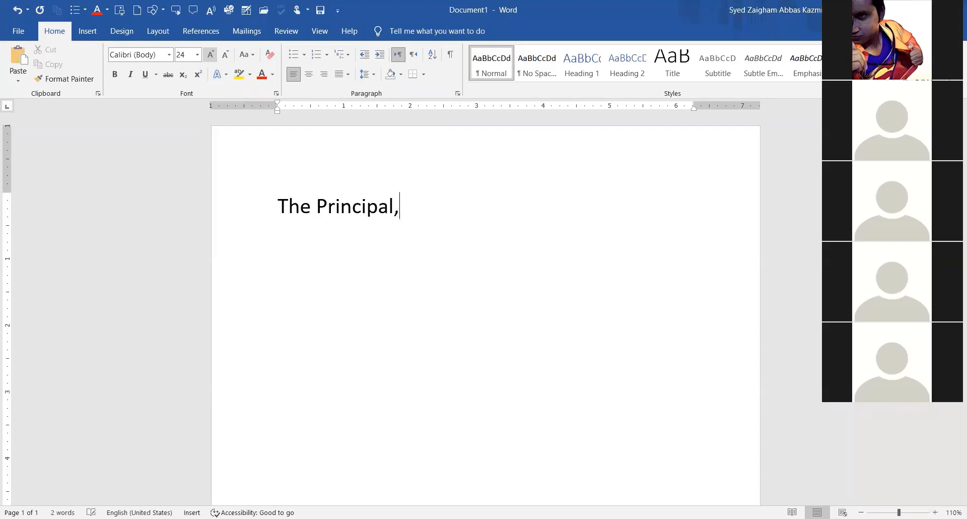
{"action": "key", "text": "BackSpace"}
{"action": "type", "text": "Vocation"}
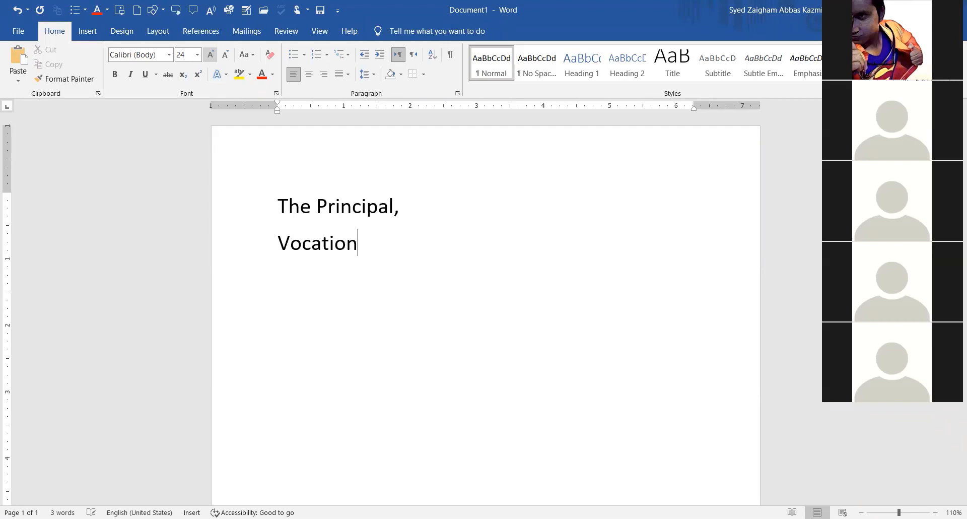
{"action": "type", "text": "al Training Insti"}
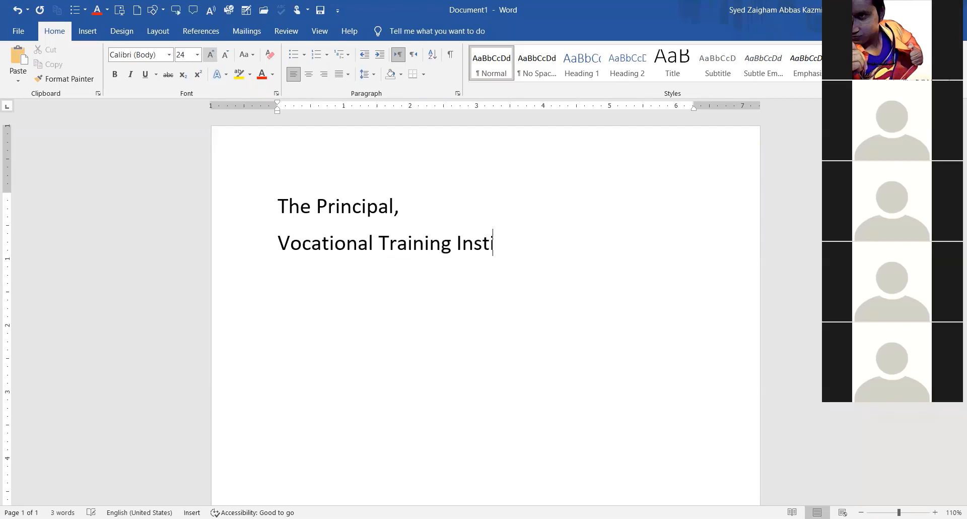
{"action": "type", "text": "tute,"}
{"action": "key", "text": "Return"}
{"action": "key", "text": "BackSpace"}
{"action": "type", "text": "Data Darbar, "}
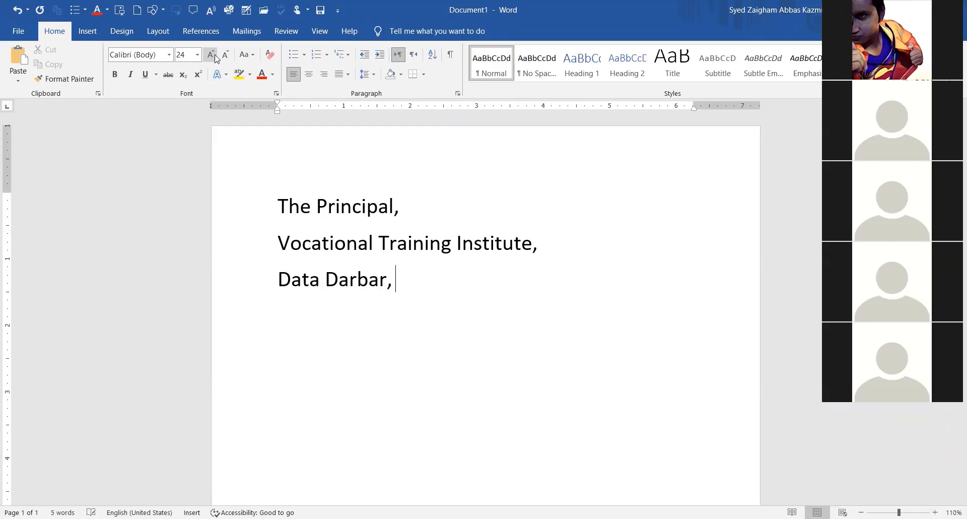
{"action": "type", "text": "Lahore"}
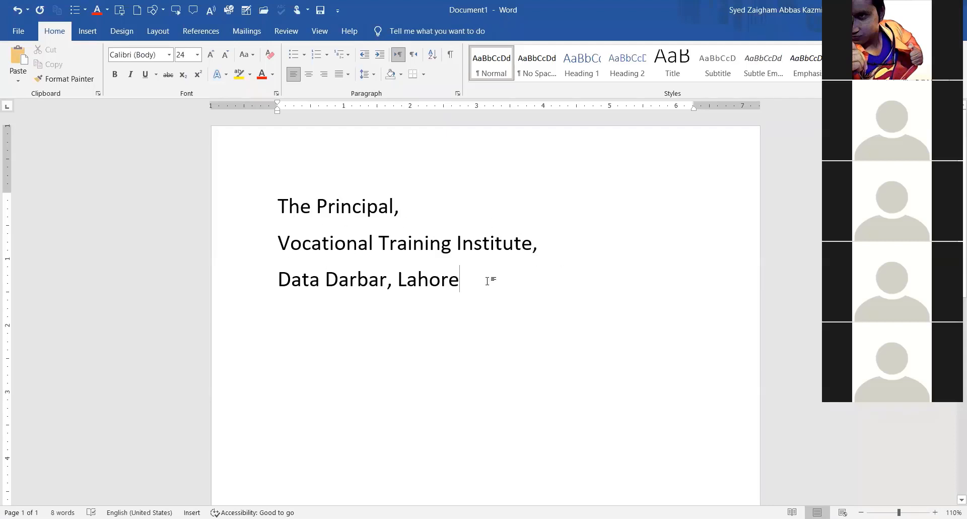
{"action": "left_click_drag", "start_coordinate": [401, 206], "coordinate": [550, 241]}
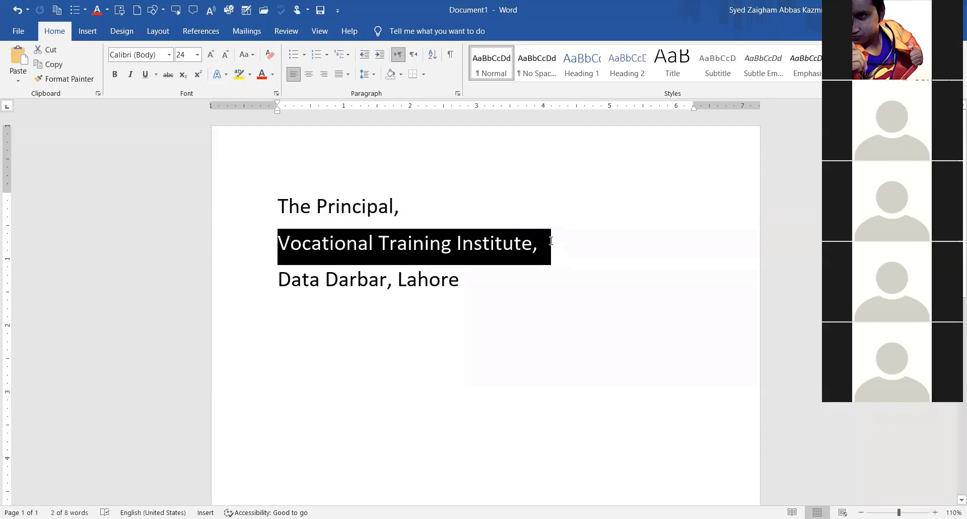
{"action": "left_click_drag", "start_coordinate": [476, 280], "coordinate": [272, 284]}
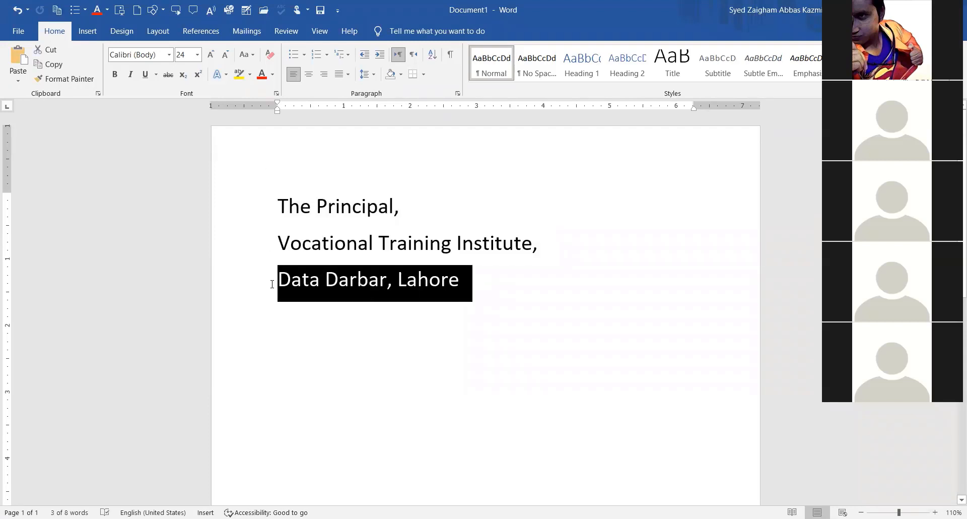
{"action": "left_click", "coordinate": [379, 280]}
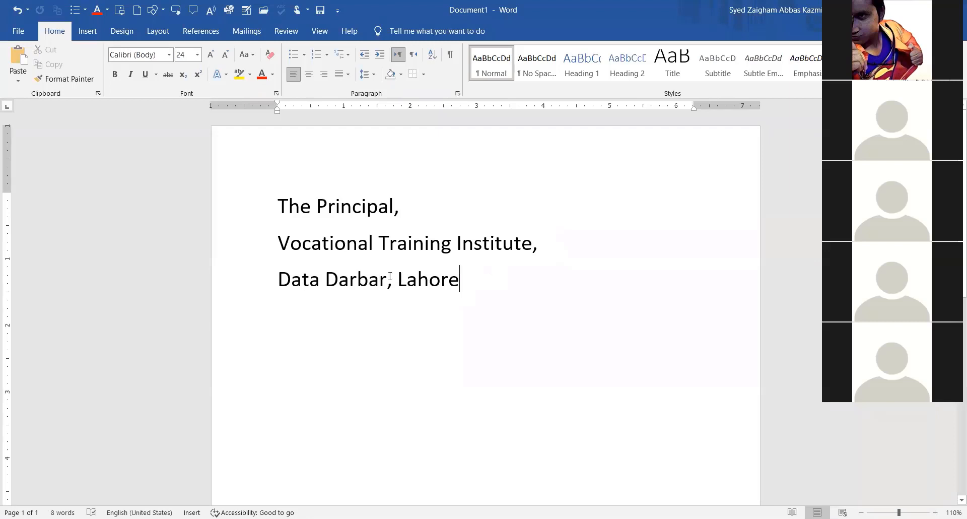
{"action": "left_click_drag", "start_coordinate": [502, 277], "coordinate": [236, 200]}
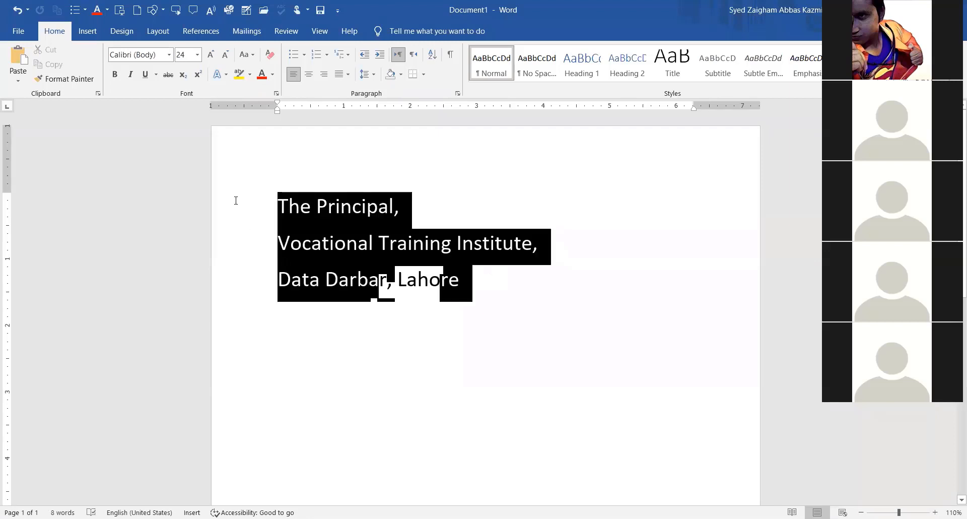
{"action": "left_click", "coordinate": [370, 79]}
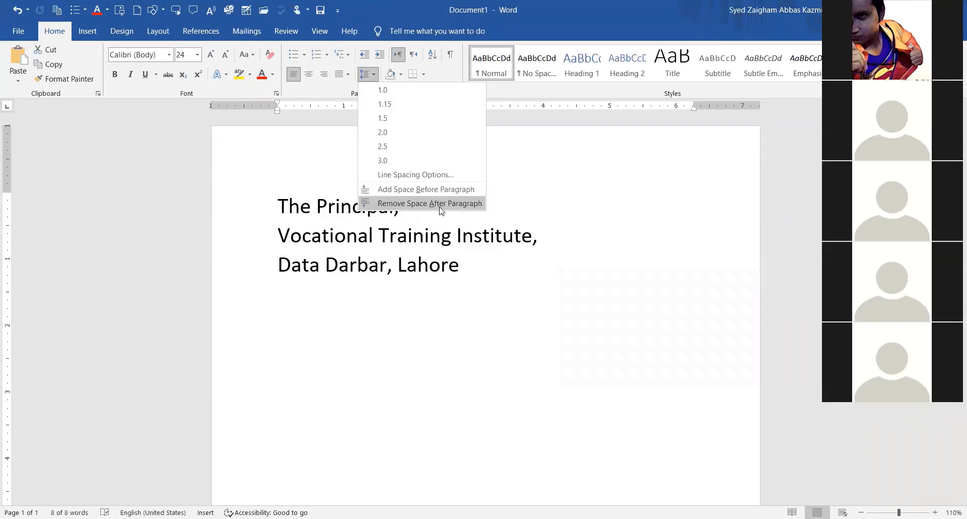
{"action": "left_click", "coordinate": [373, 75]}
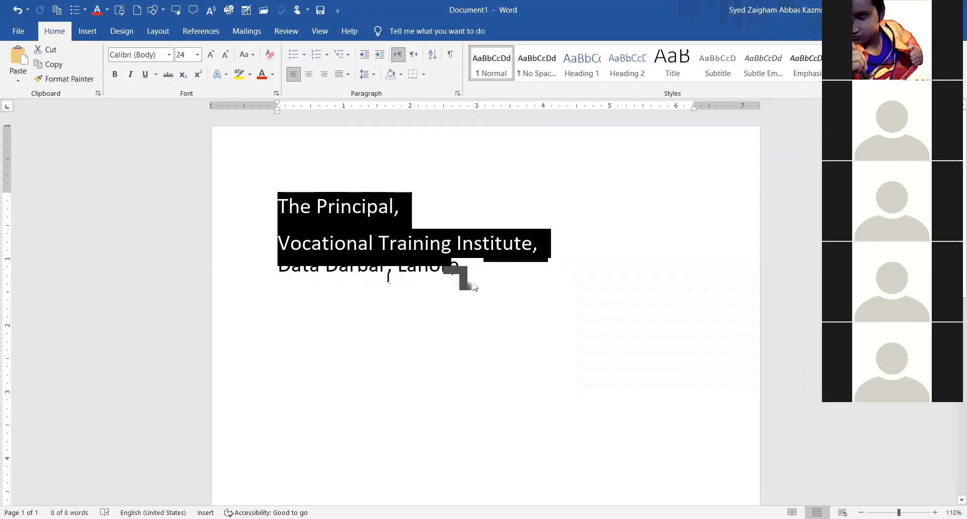
{"action": "left_click", "coordinate": [525, 282]}
{"action": "left_click_drag", "start_coordinate": [525, 282], "coordinate": [262, 211]}
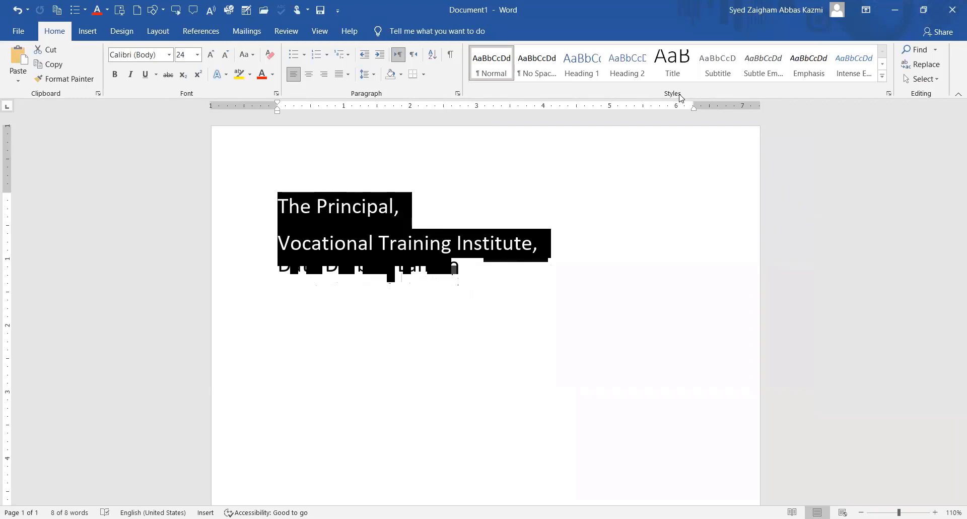
Apply No Spacing and 18 pt to the selected address, then delete it.
{"action": "left_click", "coordinate": [538, 75]}
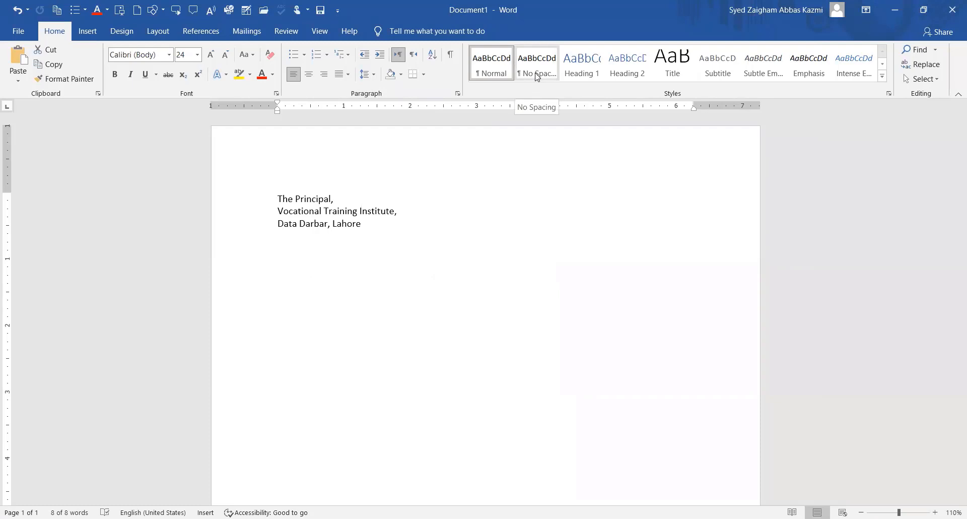
{"action": "left_click", "coordinate": [211, 54]}
{"action": "left_click", "coordinate": [210, 54]}
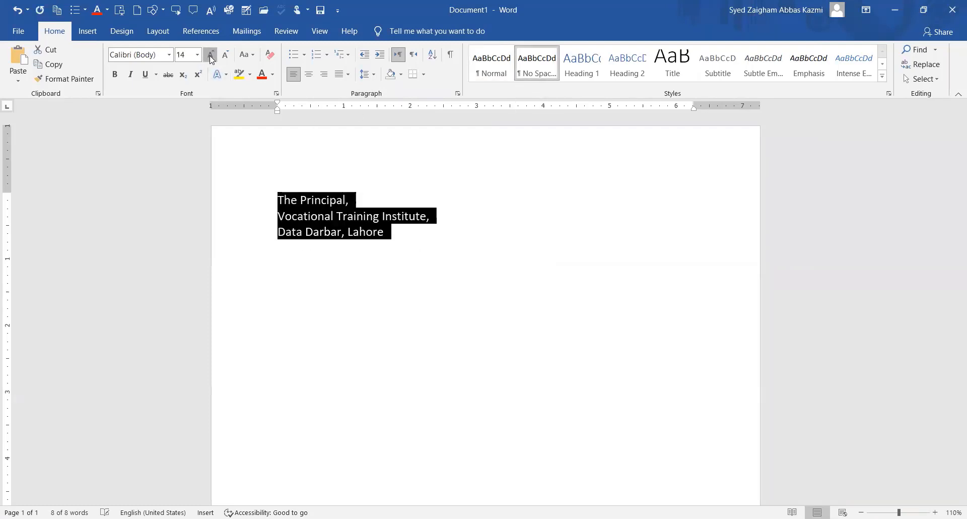
{"action": "left_click_drag", "start_coordinate": [314, 218], "coordinate": [322, 222]}
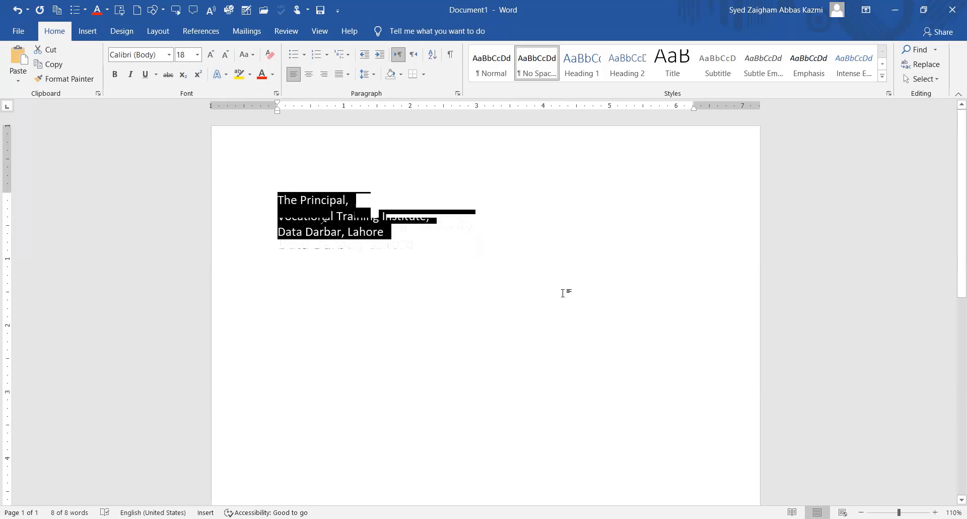
{"action": "key", "text": "BackSpace"}
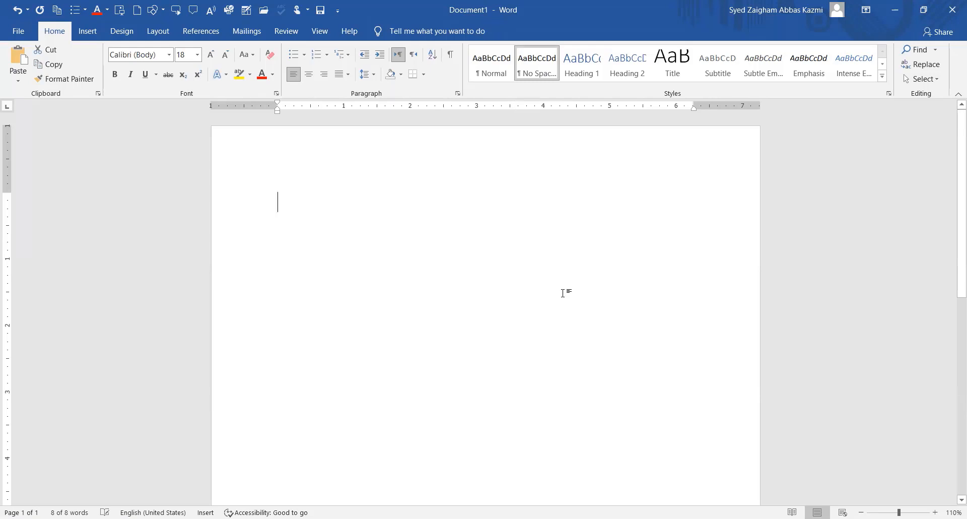
Type the heading 'Letter, Applications: No spaces' and add an empty No Spacing line below it.
{"action": "type", "text": "Letter, "}
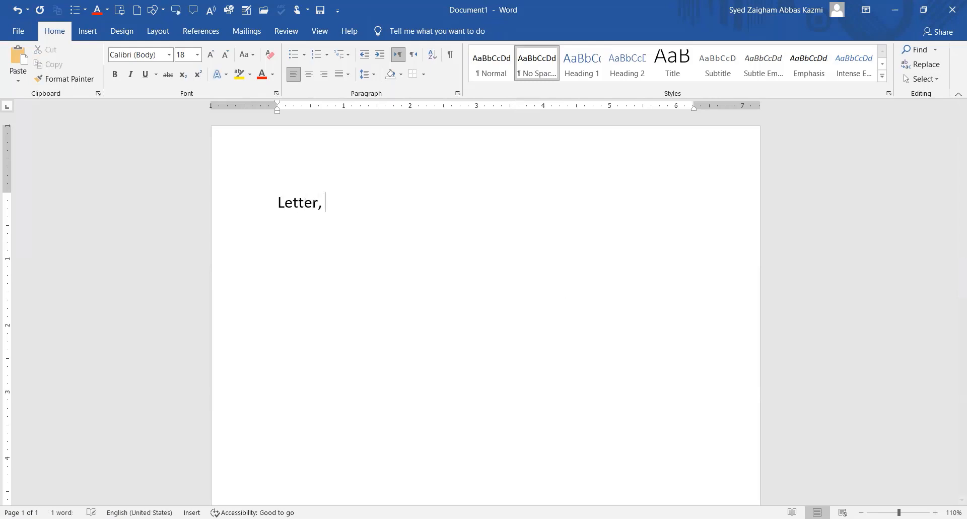
{"action": "type", "text": "Application"}
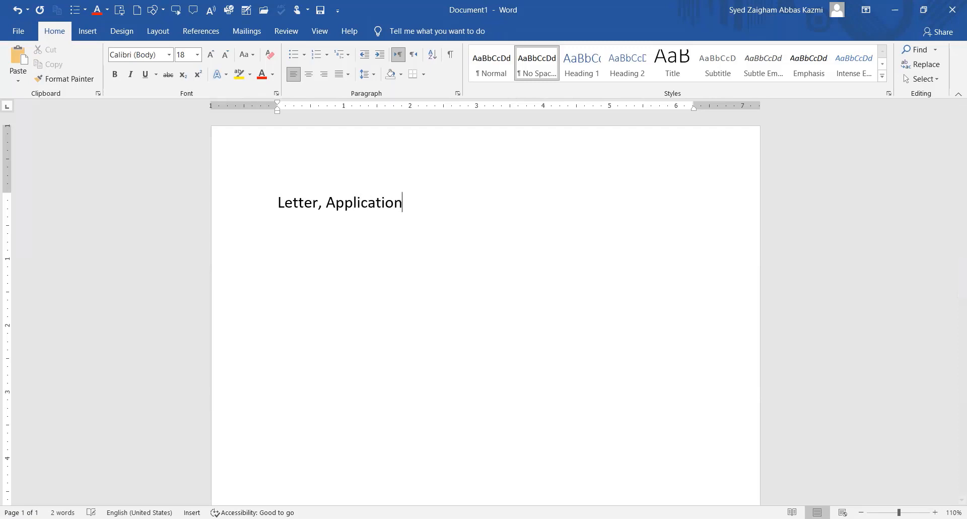
{"action": "type", "text": "s:     No spac"}
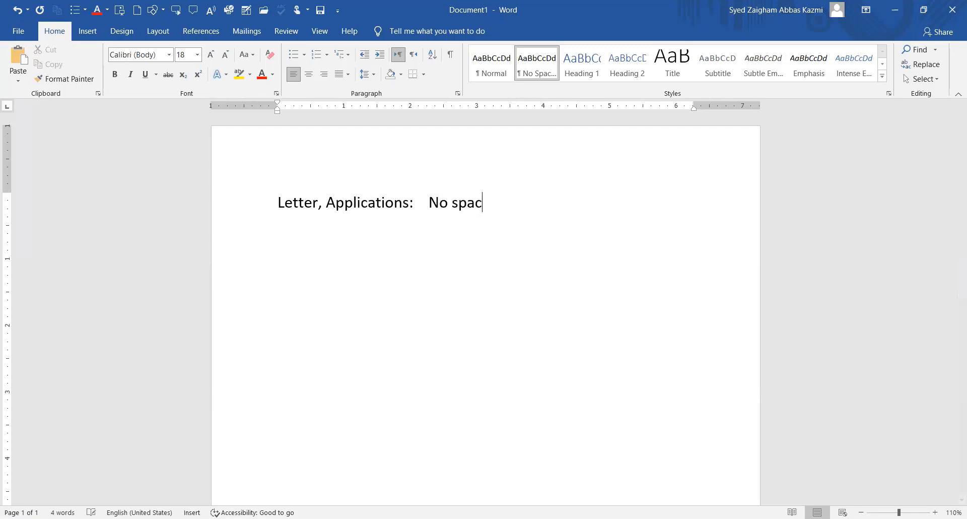
{"action": "type", "text": "es"}
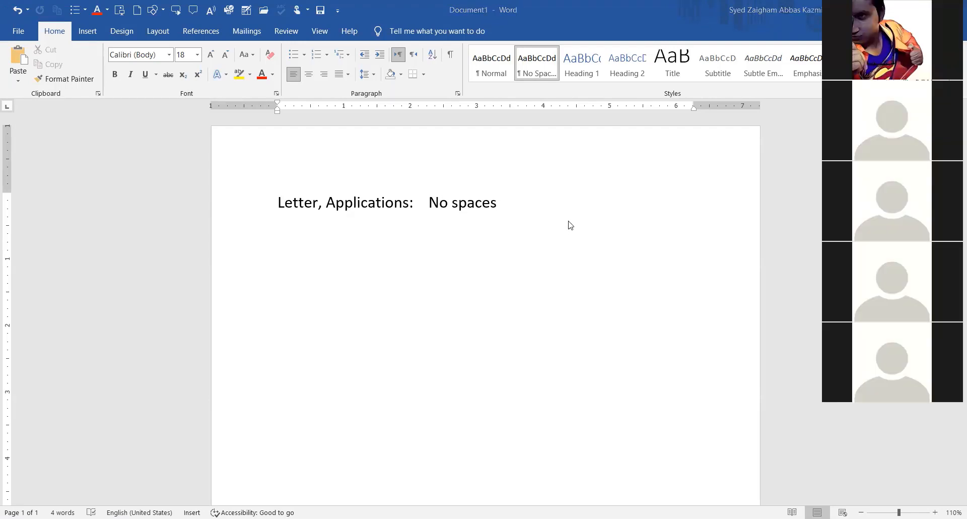
{"action": "left_click", "coordinate": [570, 225]}
{"action": "key", "text": "Return"}
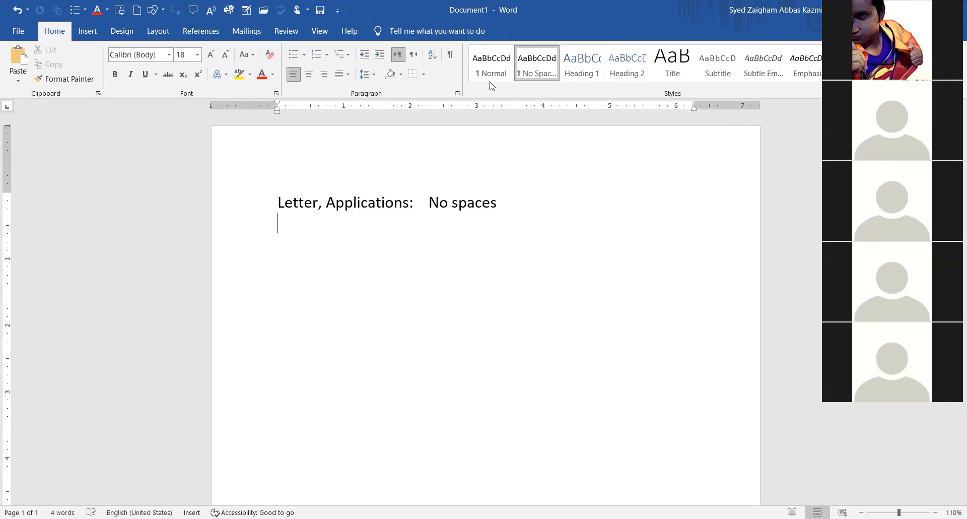
{"action": "left_click", "coordinate": [538, 70]}
Generate sample paragraphs below the heading with =rand().
{"action": "type", "text": "=rand()"}
{"action": "key", "text": "Return"}
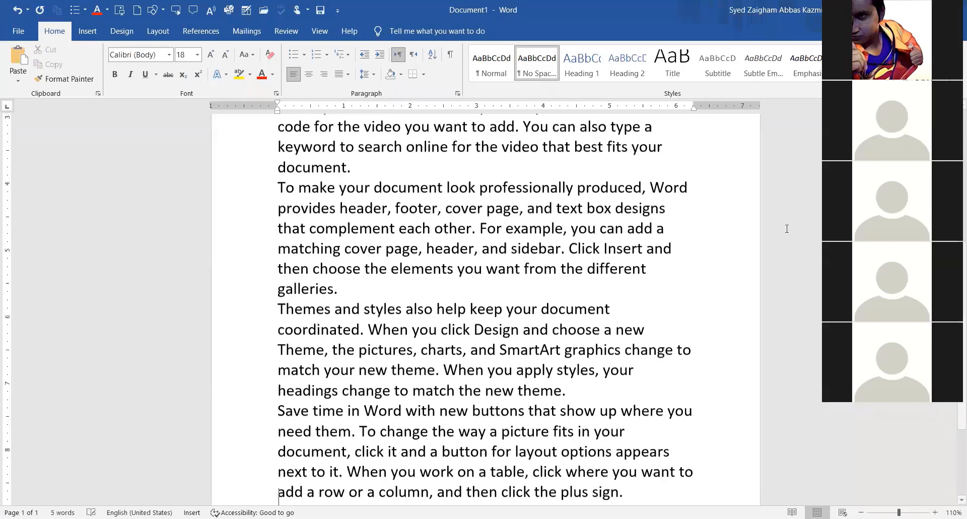
{"action": "scroll", "coordinate": [352, 280], "scroll_direction": "up", "scroll_amount": 6}
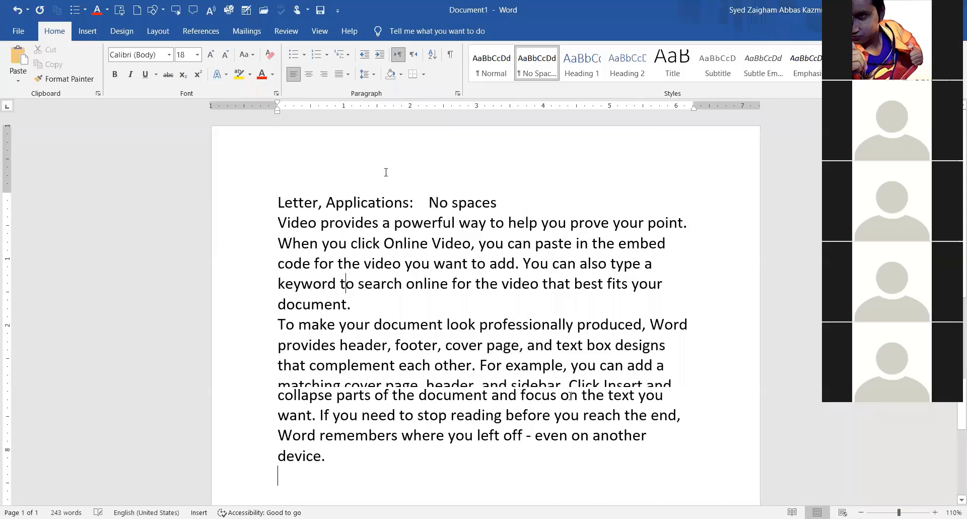
Give the sample paragraphs the Normal style at 14 pt.
{"action": "left_click_drag", "start_coordinate": [275, 227], "coordinate": [407, 503]}
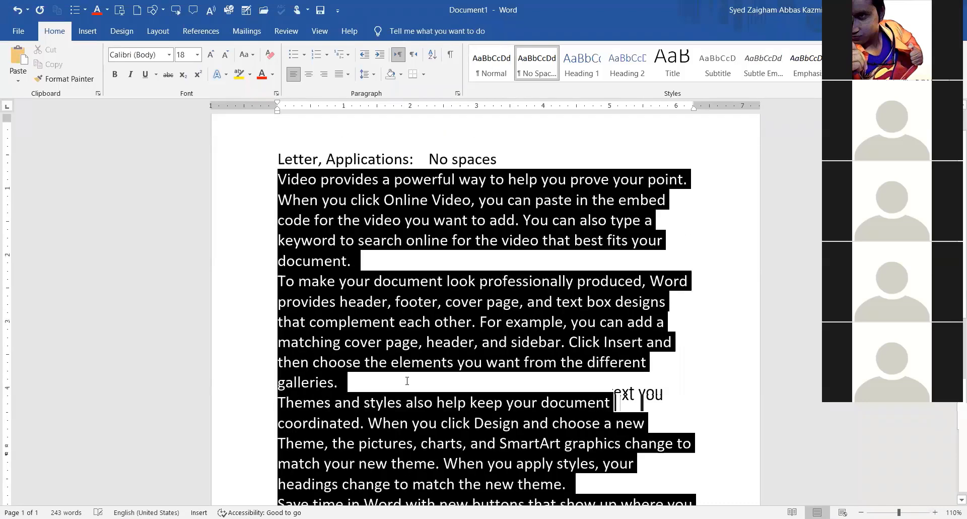
{"action": "left_click_drag", "start_coordinate": [406, 381], "coordinate": [416, 458]}
{"action": "left_click", "coordinate": [492, 63]}
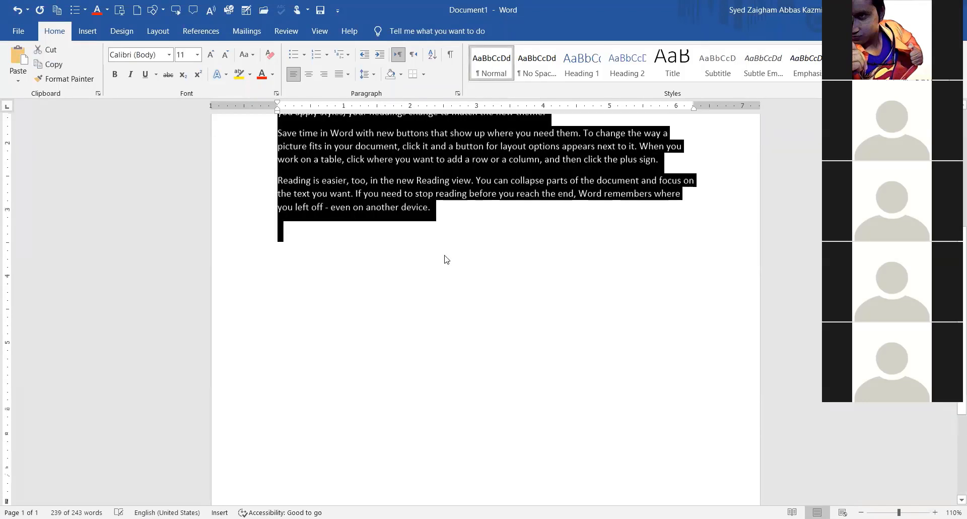
{"action": "scroll", "coordinate": [444, 256], "scroll_direction": "up", "scroll_amount": 5}
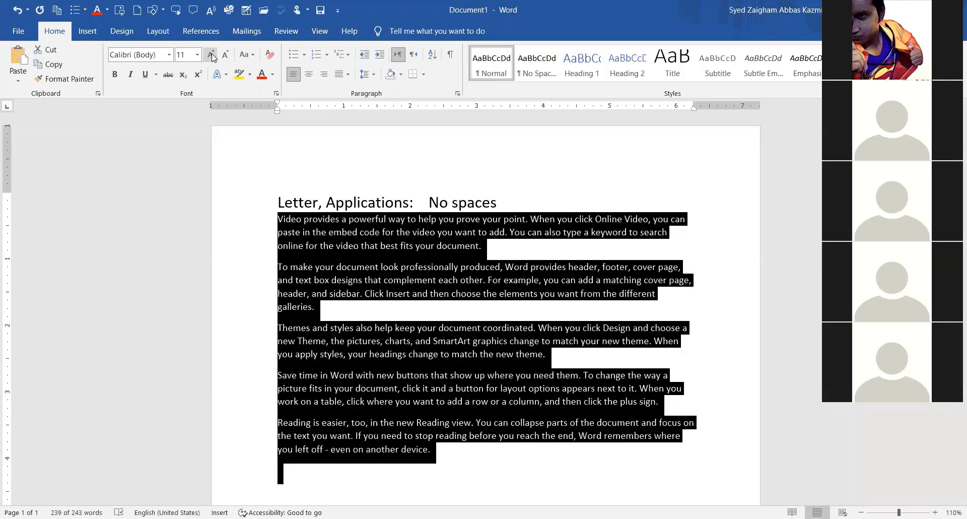
{"action": "left_click", "coordinate": [212, 54]}
{"action": "left_click", "coordinate": [212, 54]}
{"action": "left_click", "coordinate": [318, 280]}
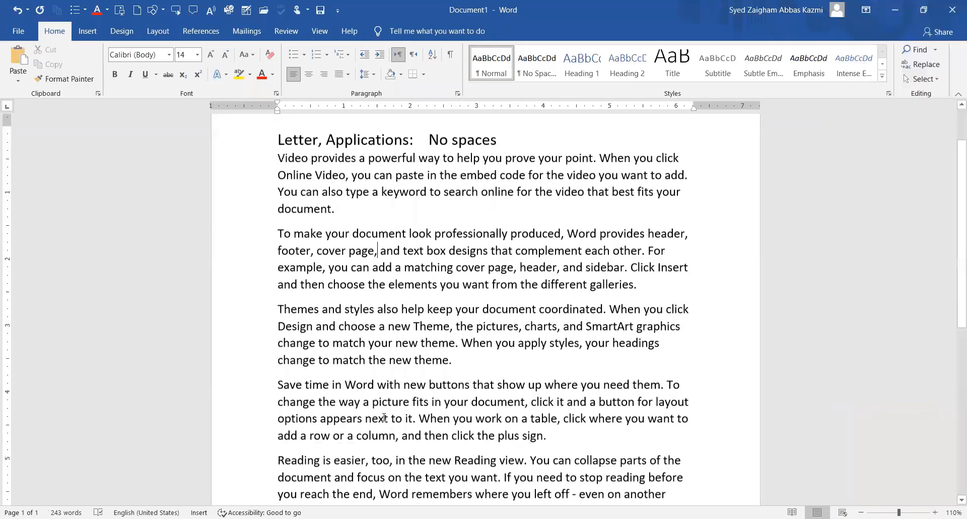
Select the five sample paragraphs, leaving the heading unselected.
{"action": "scroll", "coordinate": [384, 417], "scroll_direction": "down", "scroll_amount": 3}
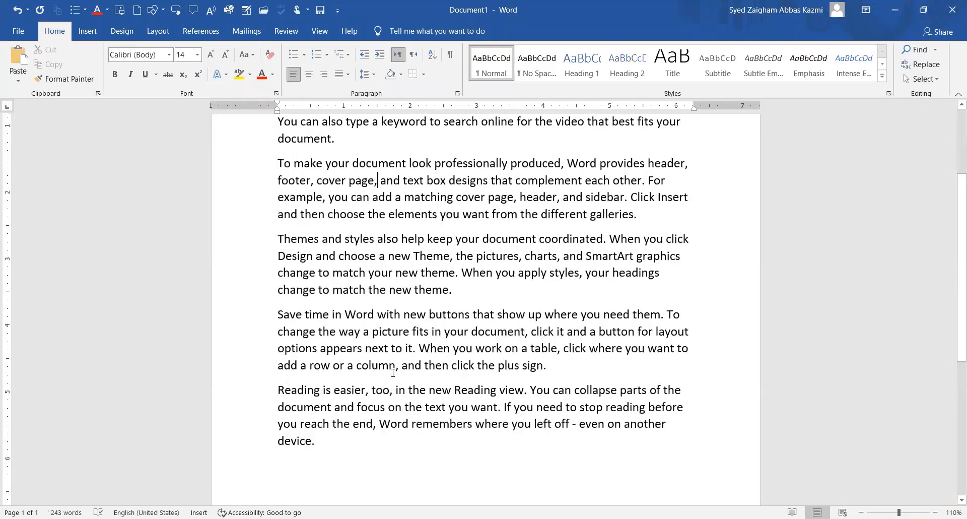
{"action": "scroll", "coordinate": [393, 372], "scroll_direction": "up", "scroll_amount": 2}
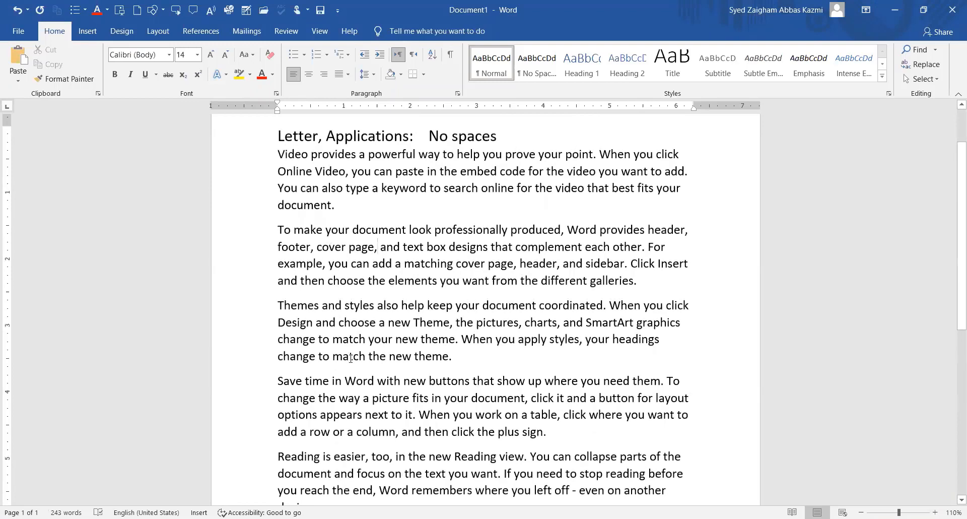
{"action": "scroll", "coordinate": [348, 499], "scroll_direction": "down", "scroll_amount": 1}
{"action": "left_click_drag", "start_coordinate": [341, 486], "coordinate": [211, 171]}
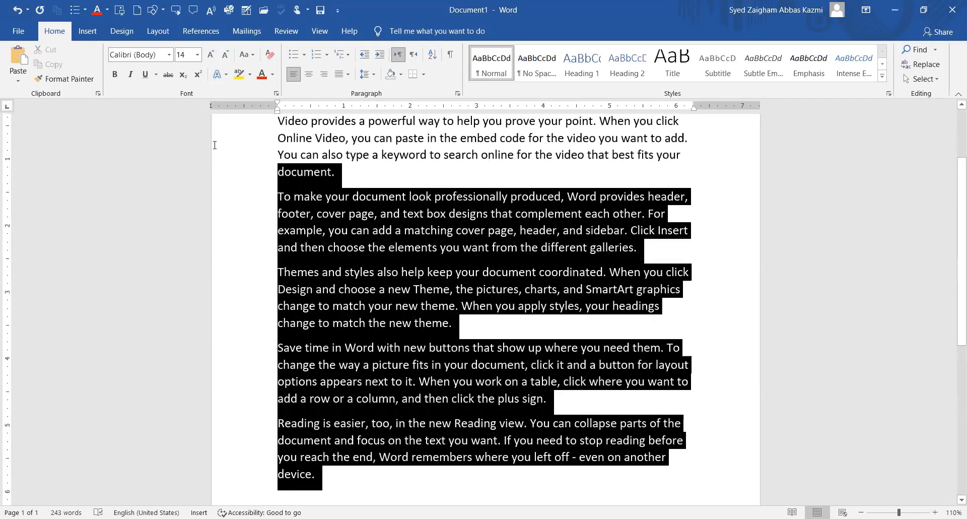
{"action": "left_click_drag", "start_coordinate": [211, 102], "coordinate": [211, 103]}
{"action": "left_click_drag", "start_coordinate": [238, 230], "coordinate": [237, 223]}
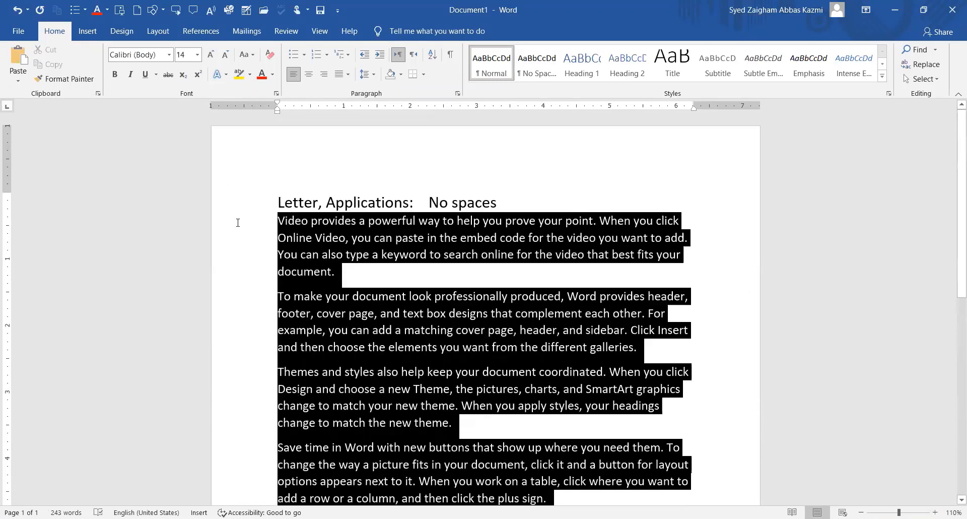
Apply No Spacing to the five sample paragraphs, removing the gaps between them.
{"action": "left_click", "coordinate": [541, 74]}
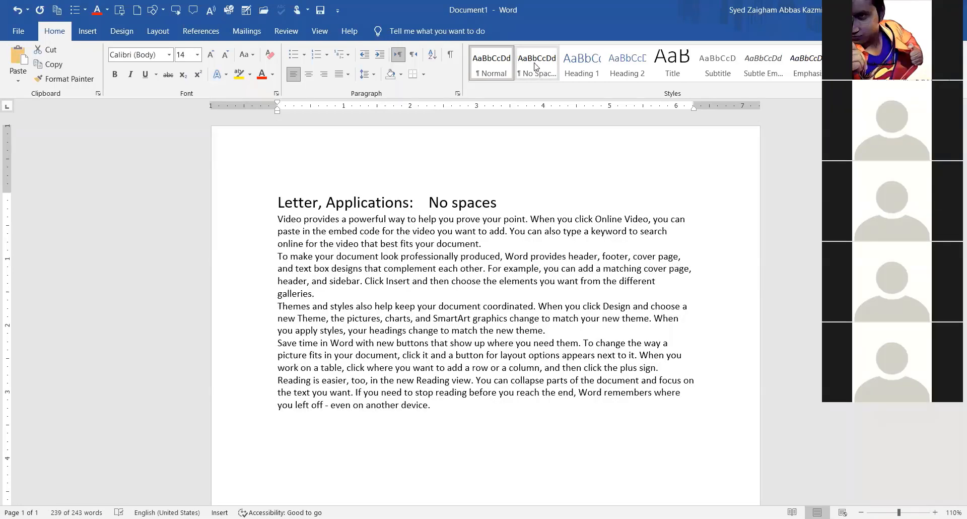
{"action": "left_click", "coordinate": [484, 245]}
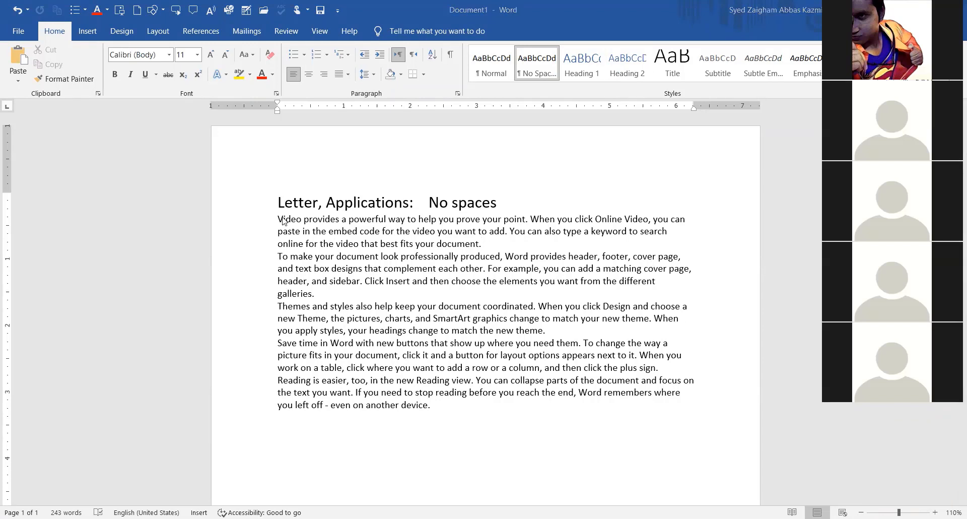
Apply the Title style to the first sample paragraph, beginning 'Video provides'.
{"action": "left_click_drag", "start_coordinate": [276, 219], "coordinate": [495, 245]}
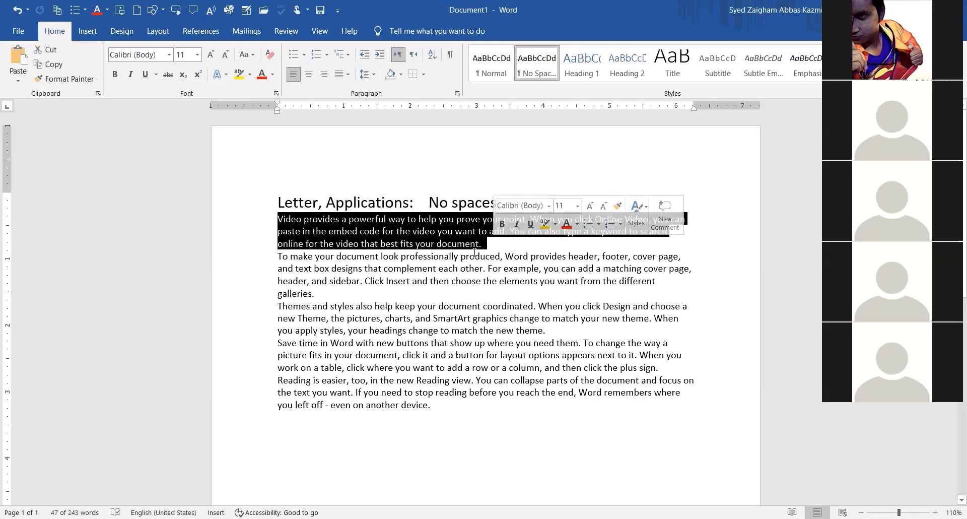
{"action": "left_click", "coordinate": [677, 76]}
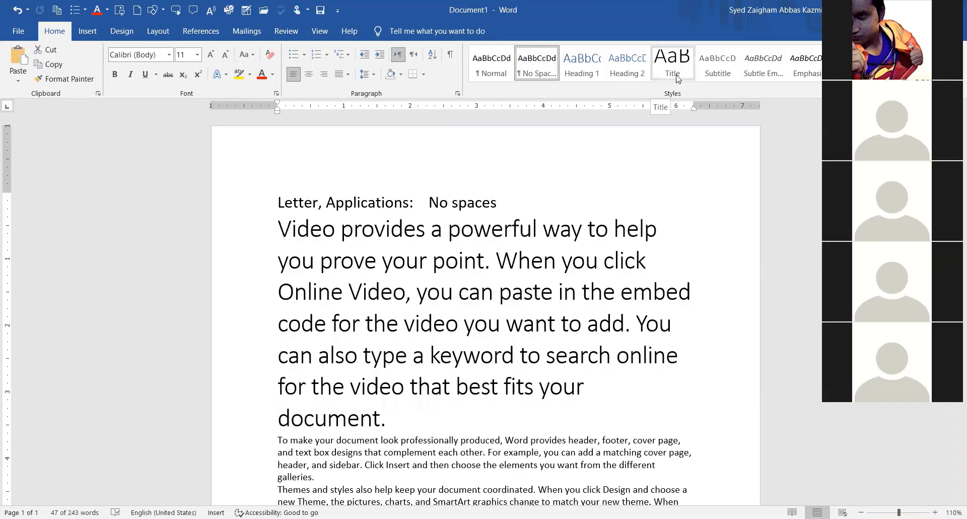
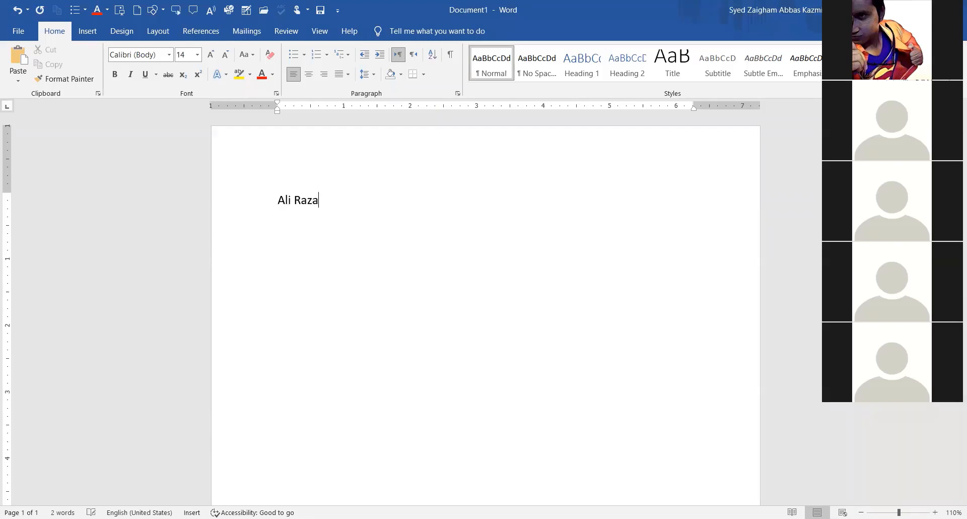
Type the person's name, then 'Personal Info' on the line below it.
{"action": "key", "text": "Return"}
{"action": "type", "text": "Personal Info"}
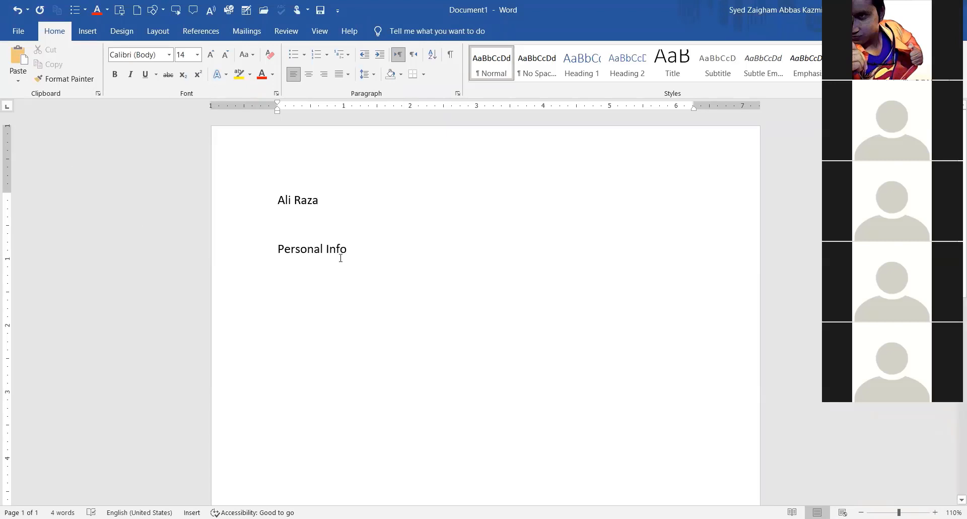
Apply the Title style to the name line.
{"action": "left_click_drag", "start_coordinate": [277, 199], "coordinate": [352, 199]}
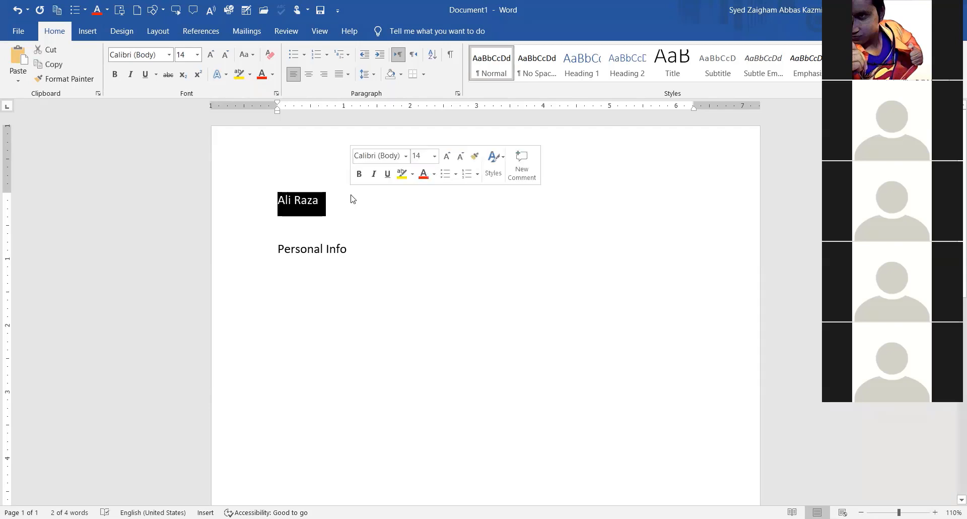
{"action": "left_click", "coordinate": [321, 199]}
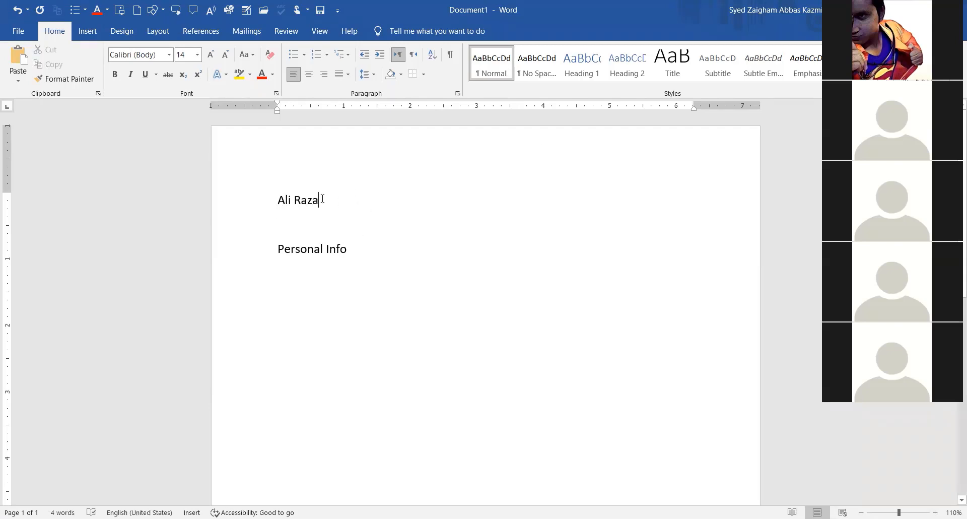
{"action": "left_click", "coordinate": [675, 67]}
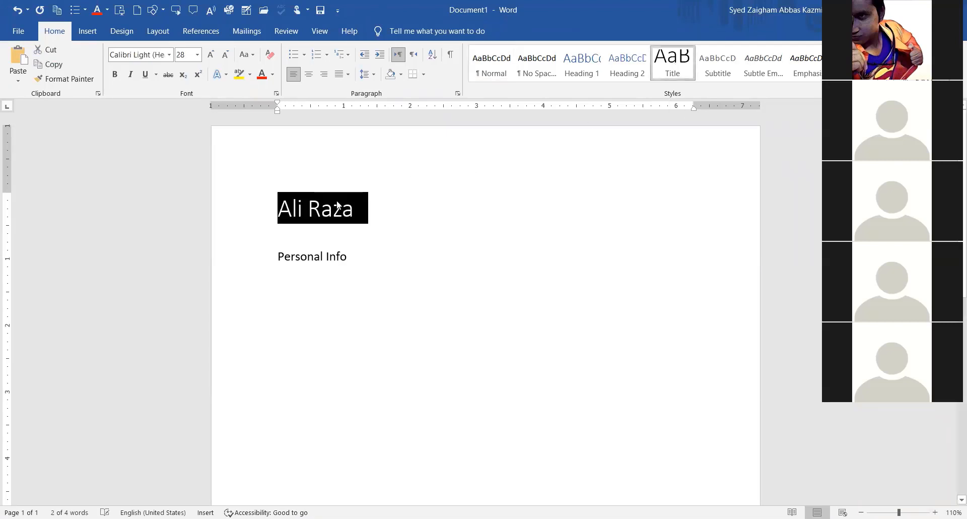
{"action": "left_click", "coordinate": [291, 214]}
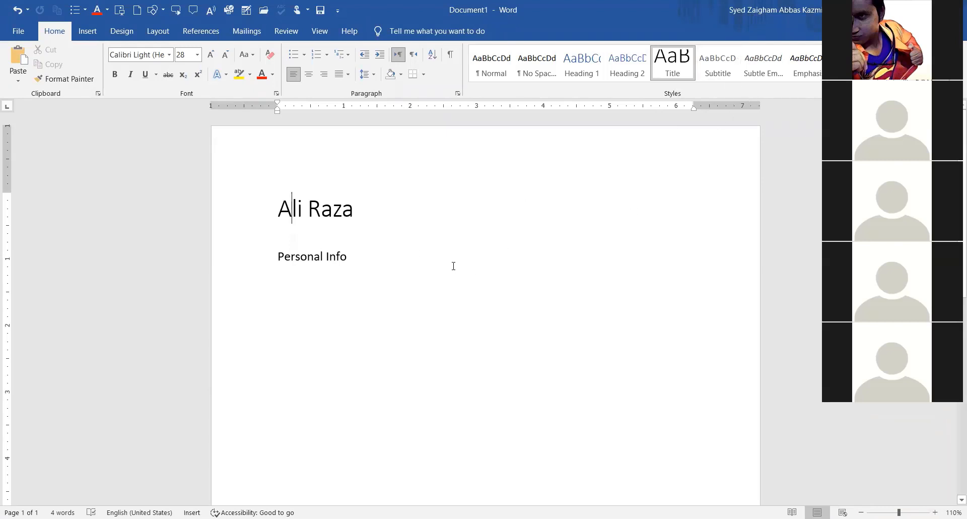
Replace all the document text with =rand() sample paragraphs.
{"action": "key", "text": "ctrl+a"}
{"action": "key", "text": "BackSpace"}
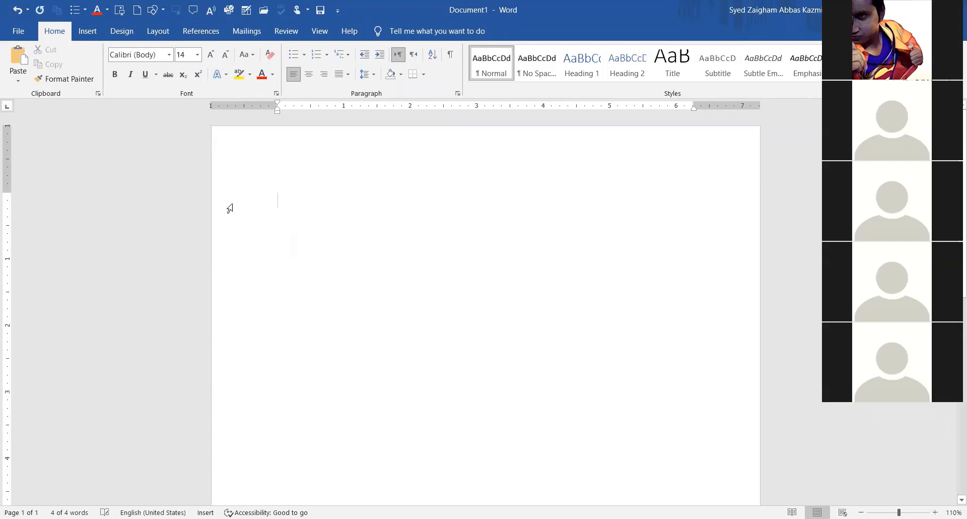
{"action": "type", "text": "=rand()"}
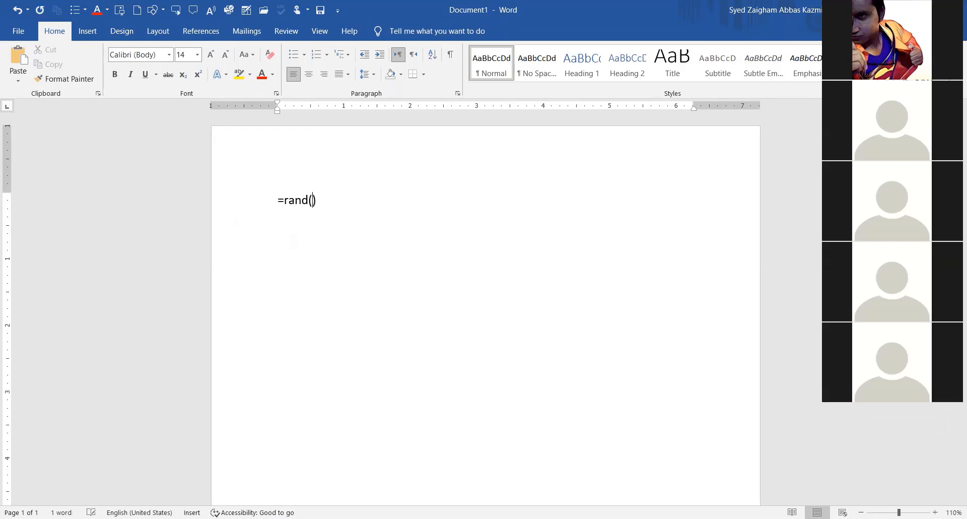
{"action": "key", "text": "Return"}
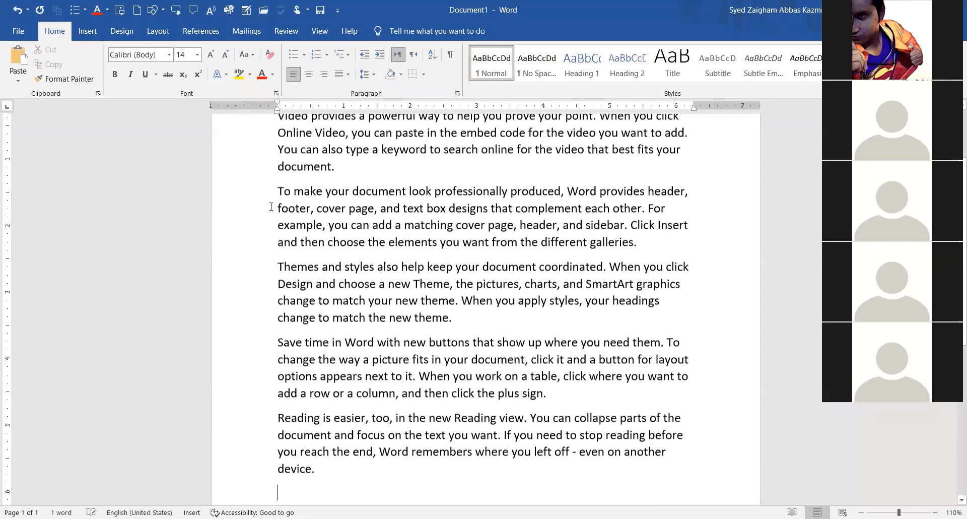
Apply the Subtitle style to the first paragraph, beginning 'Video provides'.
{"action": "key", "text": "ctrl+Home"}
{"action": "left_click_drag", "start_coordinate": [277, 200], "coordinate": [341, 256]}
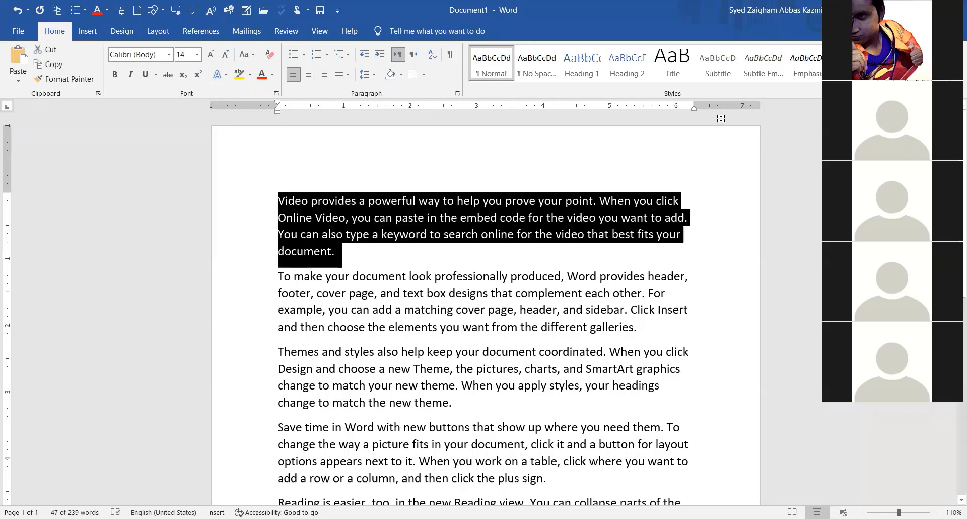
{"action": "left_click", "coordinate": [720, 73]}
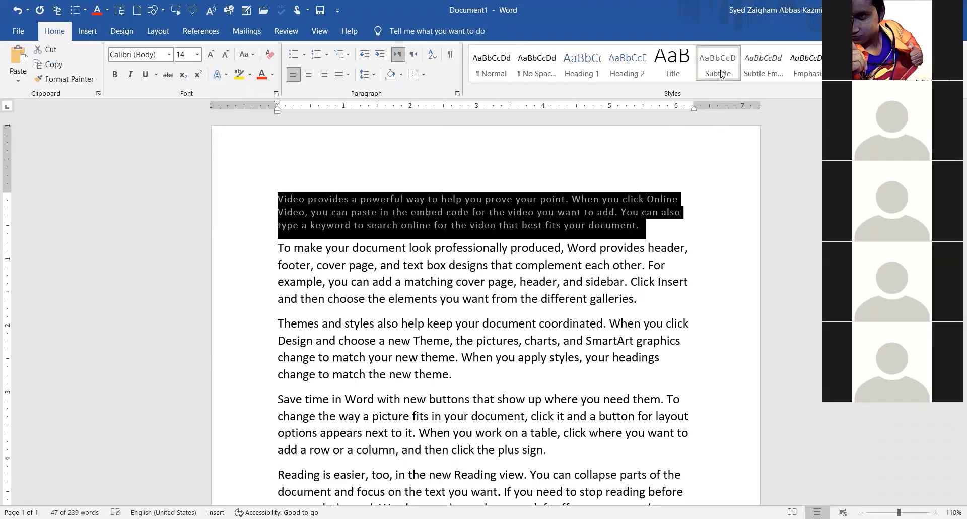
{"action": "left_click", "coordinate": [384, 203]}
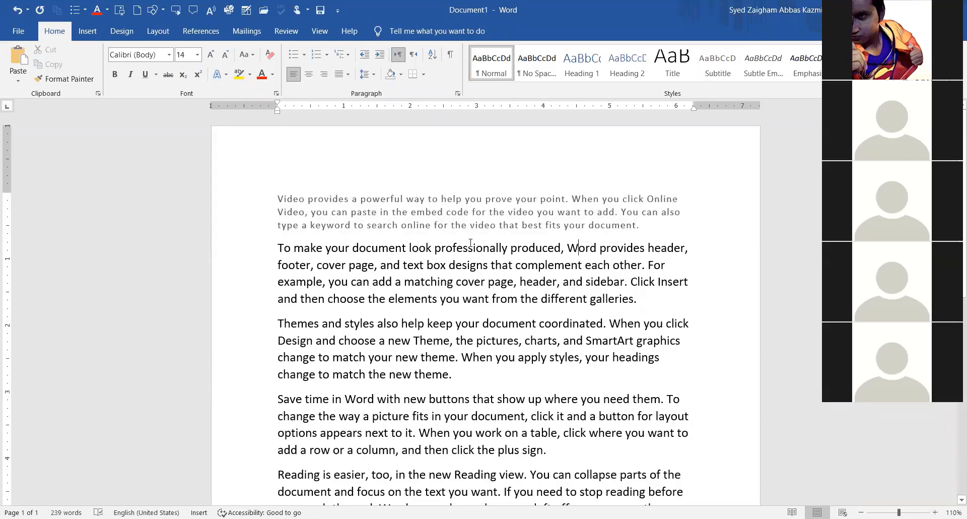
{"action": "scroll", "coordinate": [471, 242], "scroll_direction": "up", "scroll_amount": 4, "text": "ctrl"}
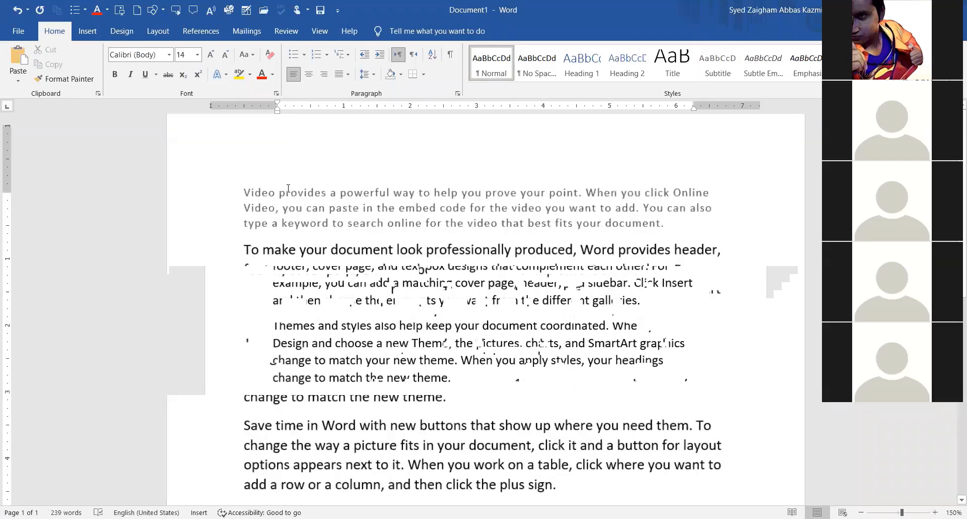
{"action": "scroll", "coordinate": [301, 196], "scroll_direction": "up", "scroll_amount": 2, "text": "ctrl"}
{"action": "left_click", "coordinate": [221, 181]}
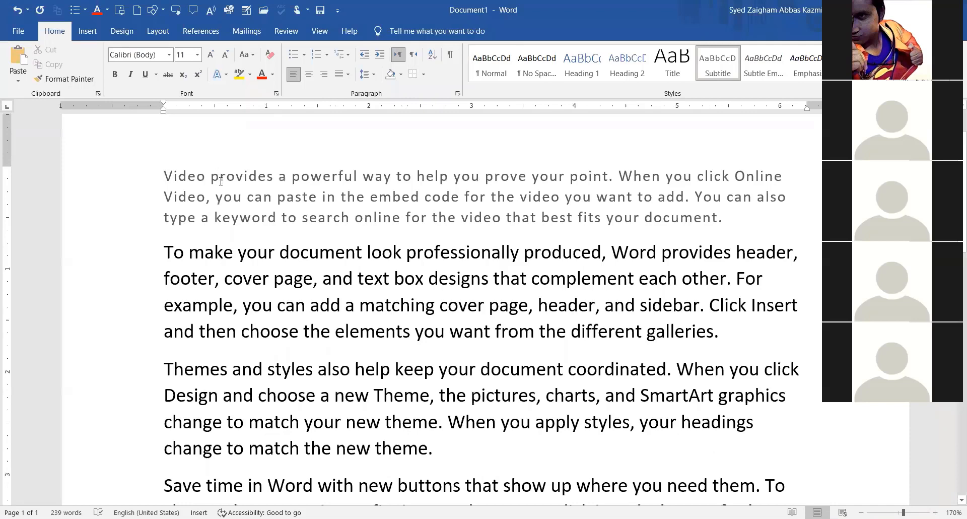
{"action": "left_click", "coordinate": [220, 179]}
{"action": "scroll", "coordinate": [260, 227], "scroll_direction": "up", "scroll_amount": 2}
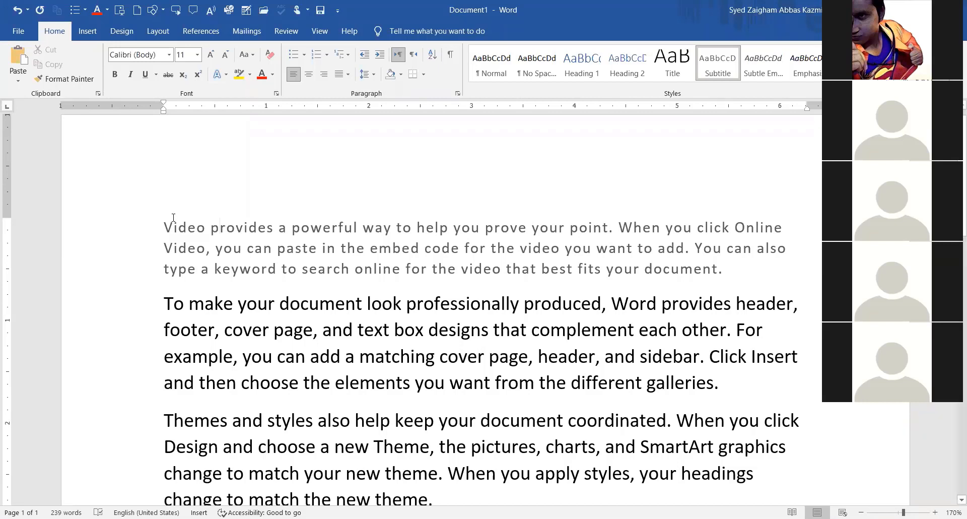
{"action": "left_click_drag", "start_coordinate": [163, 218], "coordinate": [738, 269]}
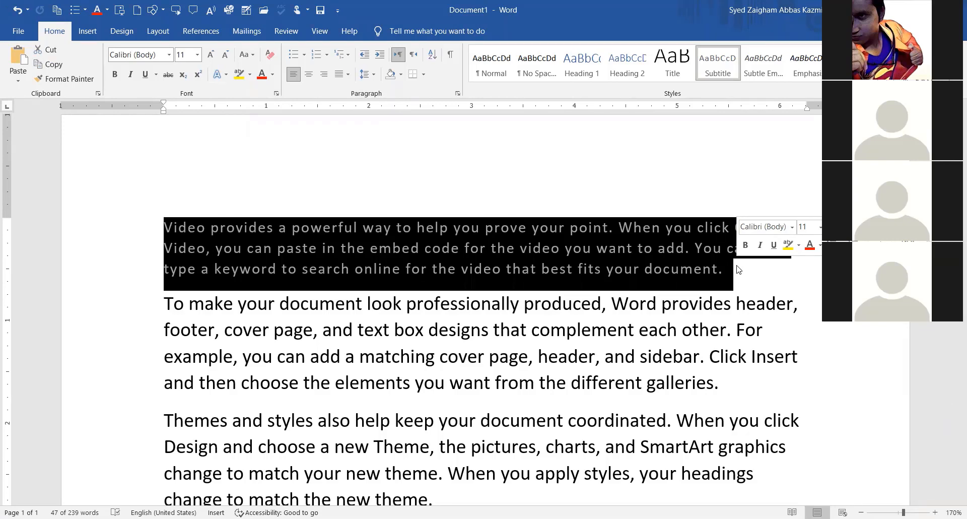
{"action": "left_click", "coordinate": [265, 226]}
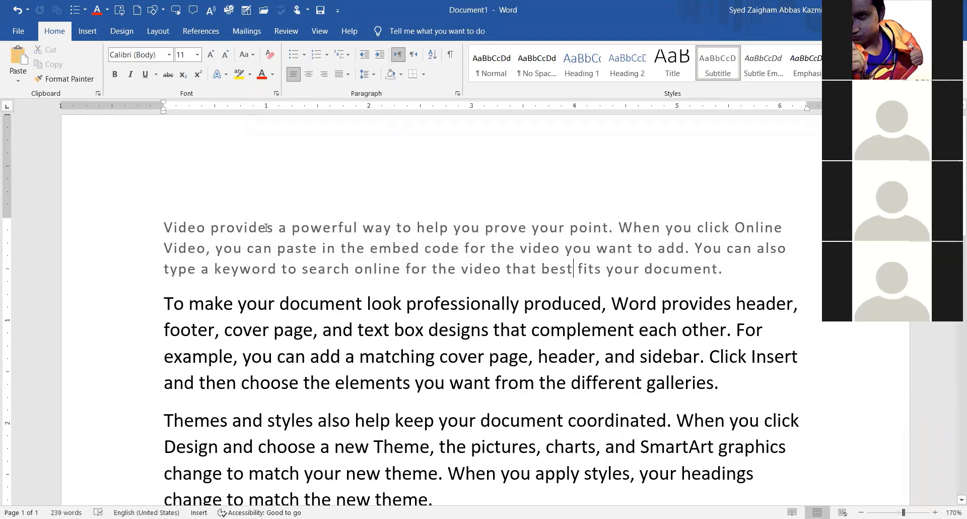
{"action": "left_click", "coordinate": [573, 269]}
{"action": "scroll", "coordinate": [654, 267], "scroll_direction": "up", "scroll_amount": 1}
{"action": "scroll", "coordinate": [554, 252], "scroll_direction": "down", "scroll_amount": 5}
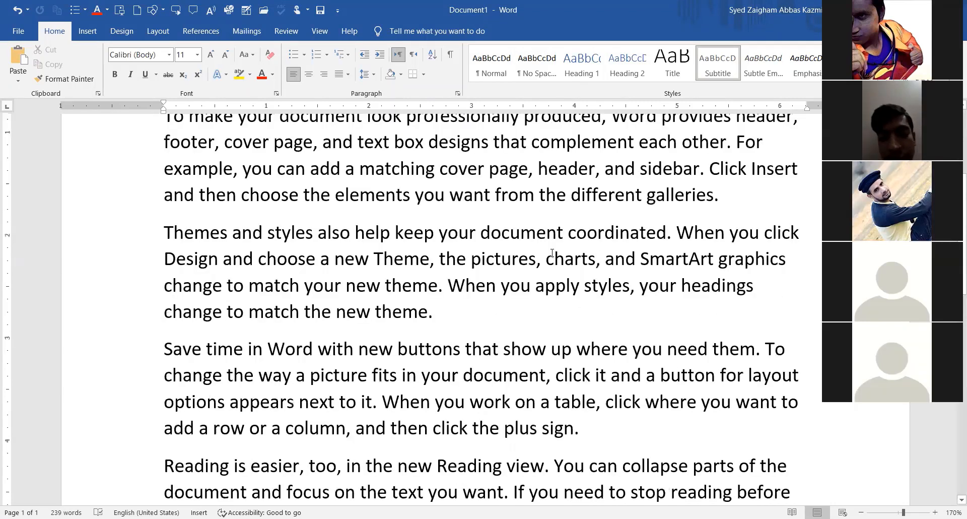
{"action": "scroll", "coordinate": [553, 252], "scroll_direction": "up", "scroll_amount": 5}
{"action": "left_click", "coordinate": [532, 247]}
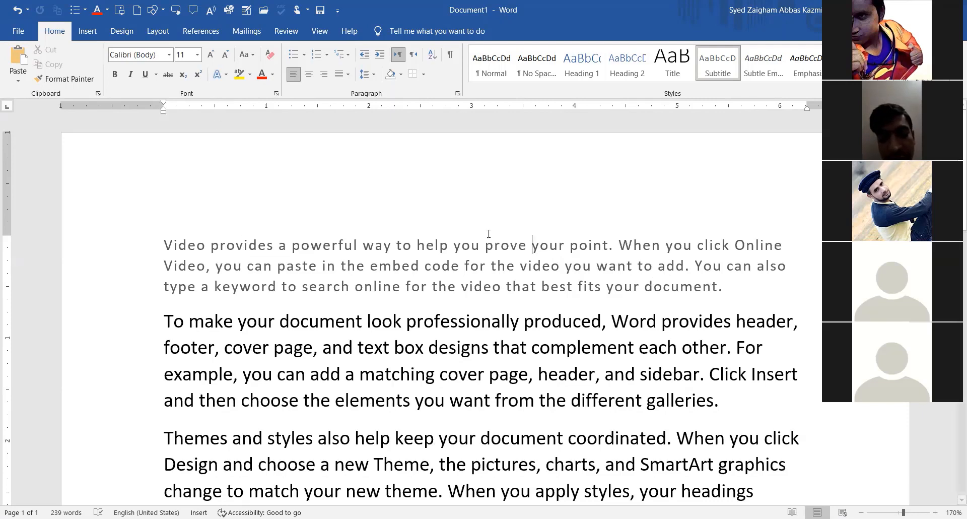
Apply the Subtle Emphasis style to the 'To make your document' paragraph.
{"action": "left_click_drag", "start_coordinate": [745, 403], "coordinate": [331, 373]}
{"action": "left_click_drag", "start_coordinate": [175, 333], "coordinate": [165, 327]}
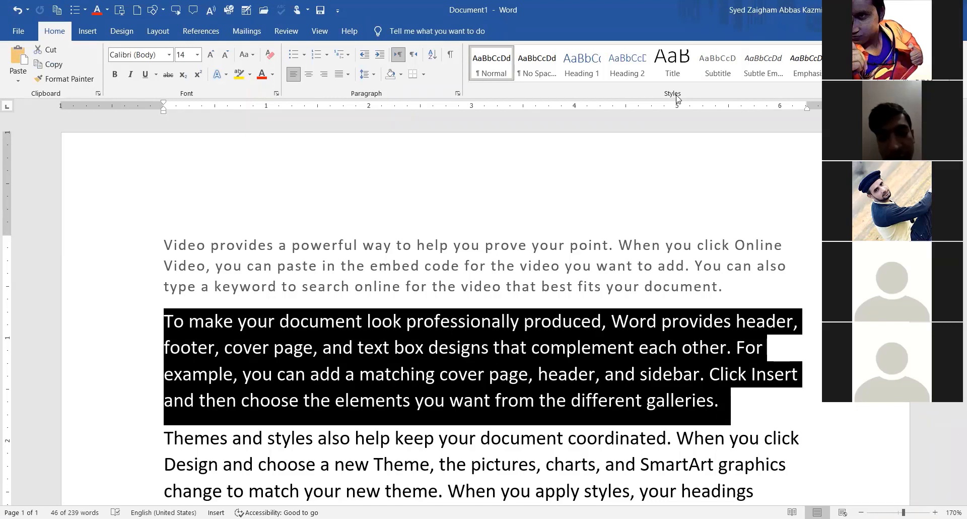
{"action": "left_click", "coordinate": [764, 75]}
{"action": "left_click", "coordinate": [501, 393]}
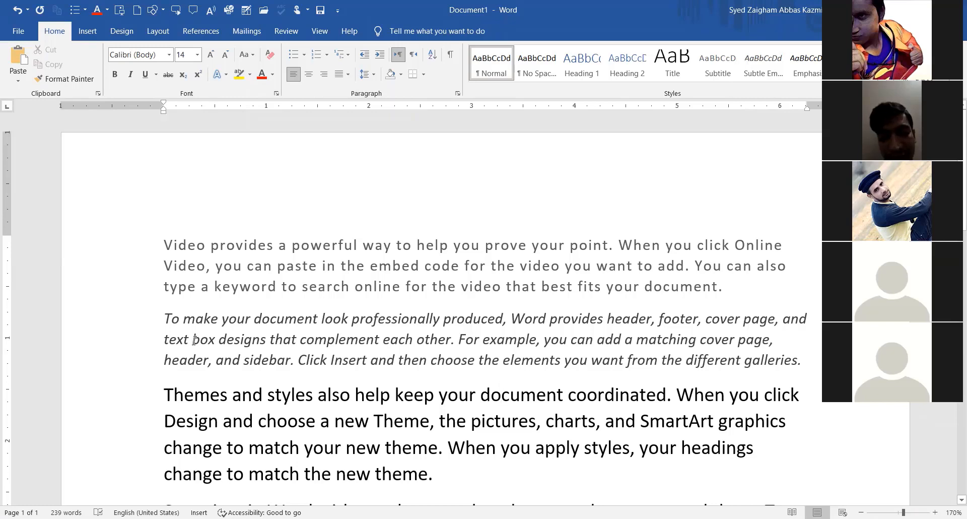
{"action": "scroll", "coordinate": [270, 237], "scroll_direction": "down", "scroll_amount": 3}
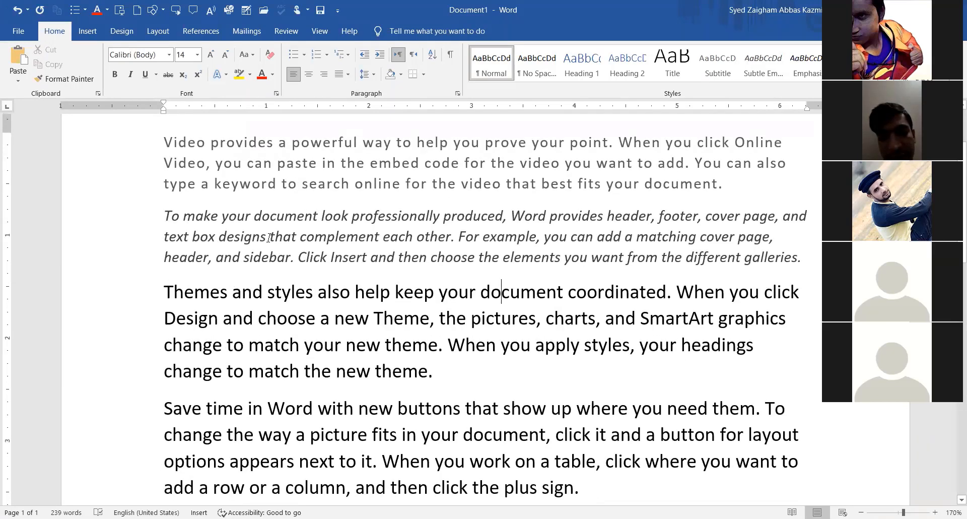
{"action": "scroll", "coordinate": [270, 237], "scroll_direction": "up", "scroll_amount": 1}
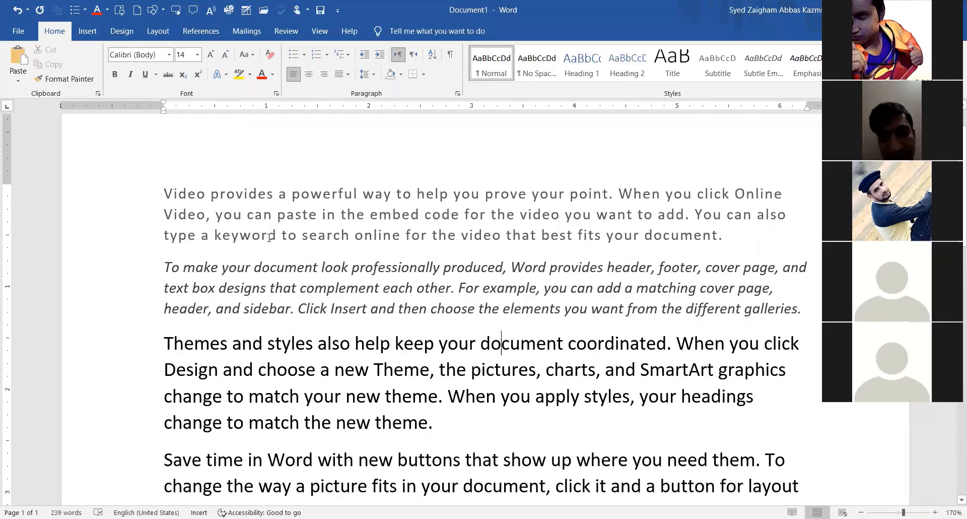
Wrap the italic paragraph in quotation marks at its start and end.
{"action": "left_click", "coordinate": [157, 260]}
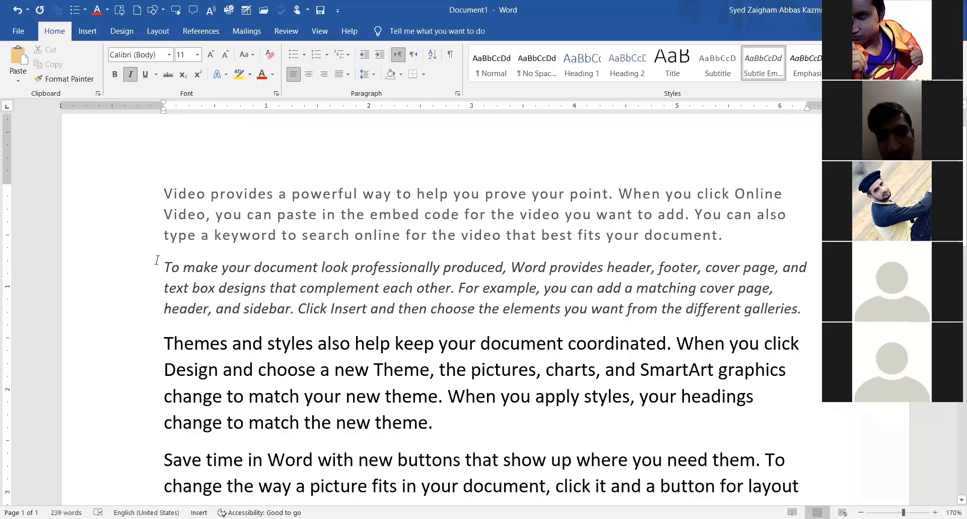
{"action": "type", "text": "\""}
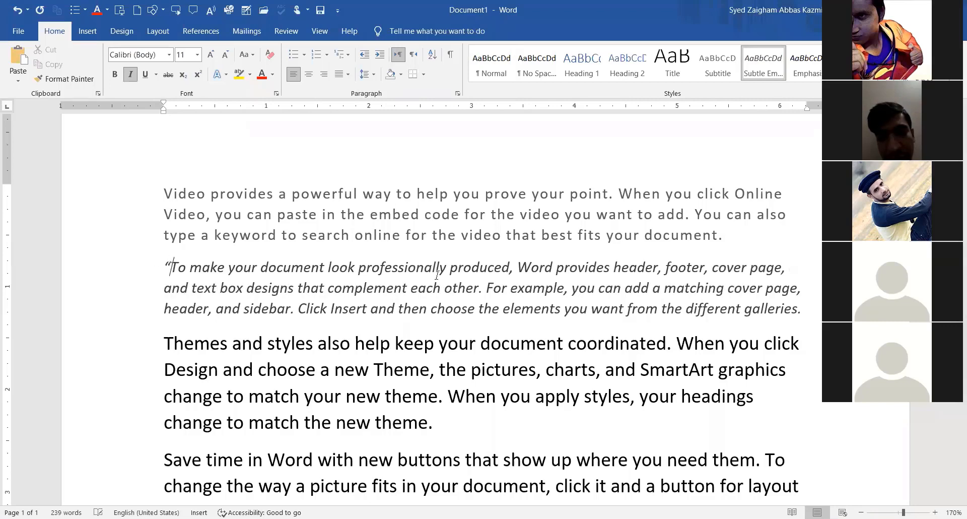
{"action": "left_click", "coordinate": [800, 310]}
{"action": "type", "text": "\""}
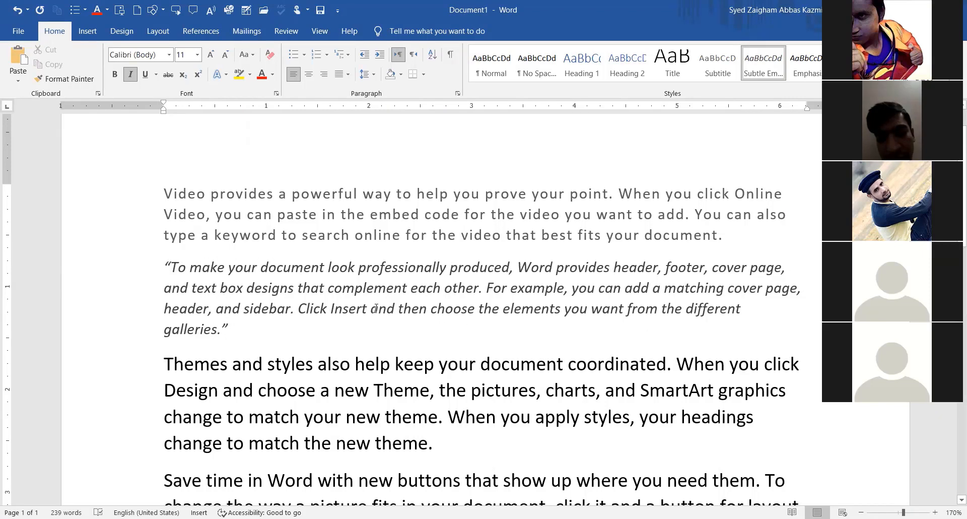
{"action": "left_click", "coordinate": [197, 267]}
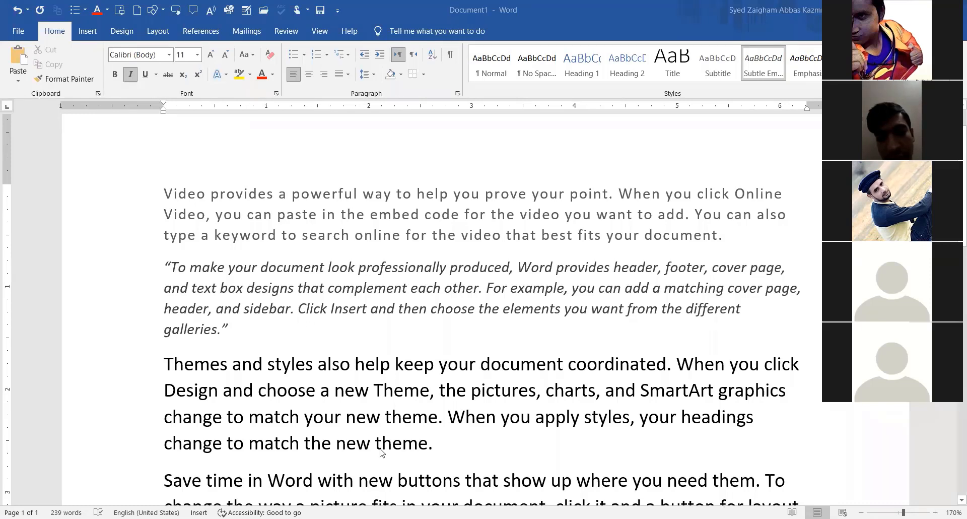
Format the 'Themes and styles' paragraph as 11 pt grey italic text.
{"action": "left_click_drag", "start_coordinate": [433, 443], "coordinate": [164, 362]}
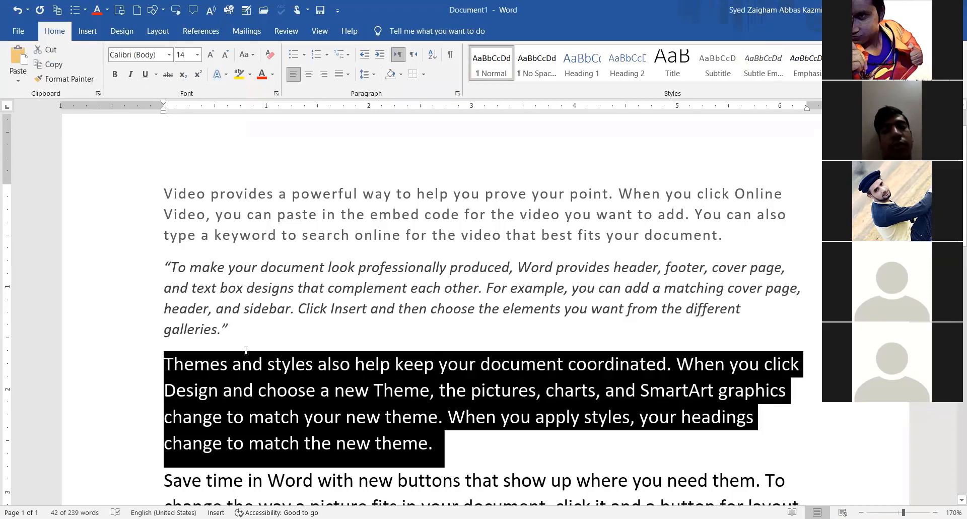
{"action": "left_click", "coordinate": [197, 56]}
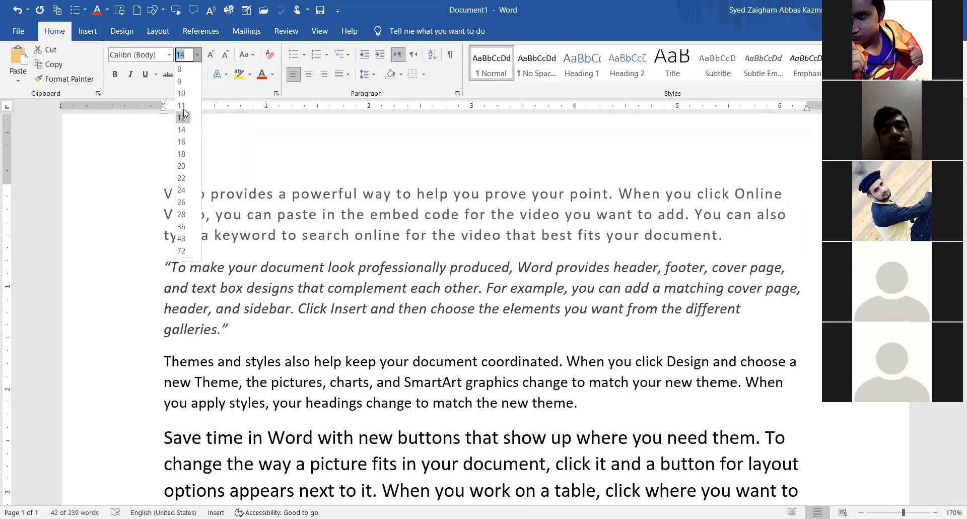
{"action": "left_click", "coordinate": [183, 106]}
{"action": "left_click", "coordinate": [130, 76]}
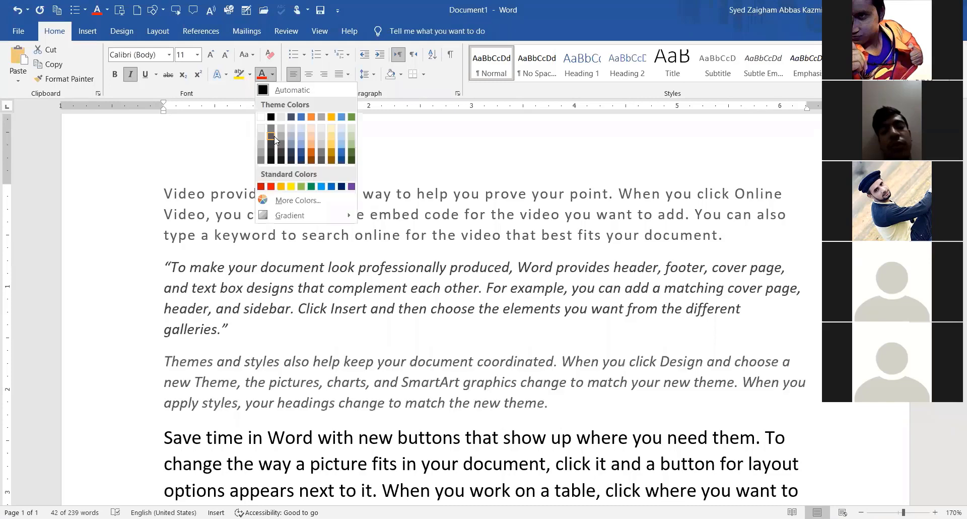
{"action": "left_click", "coordinate": [274, 144]}
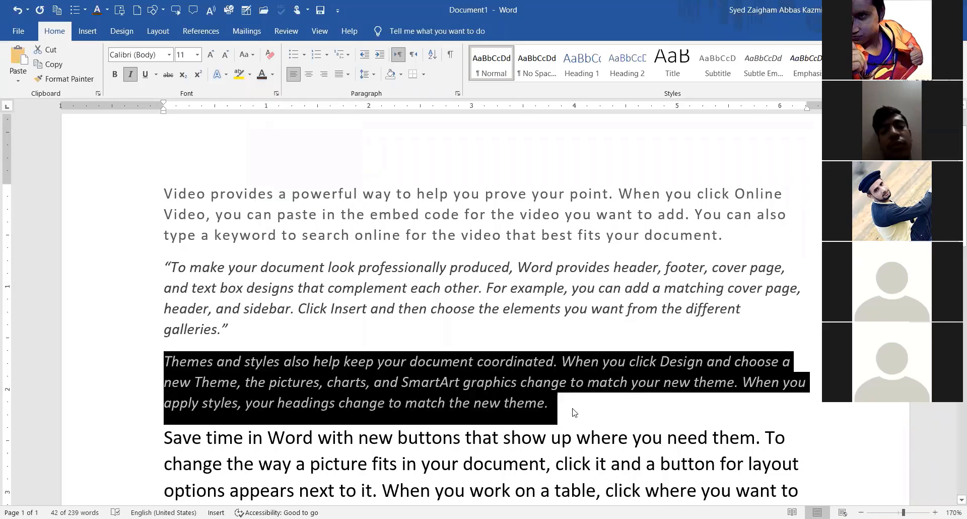
{"action": "left_click", "coordinate": [574, 411]}
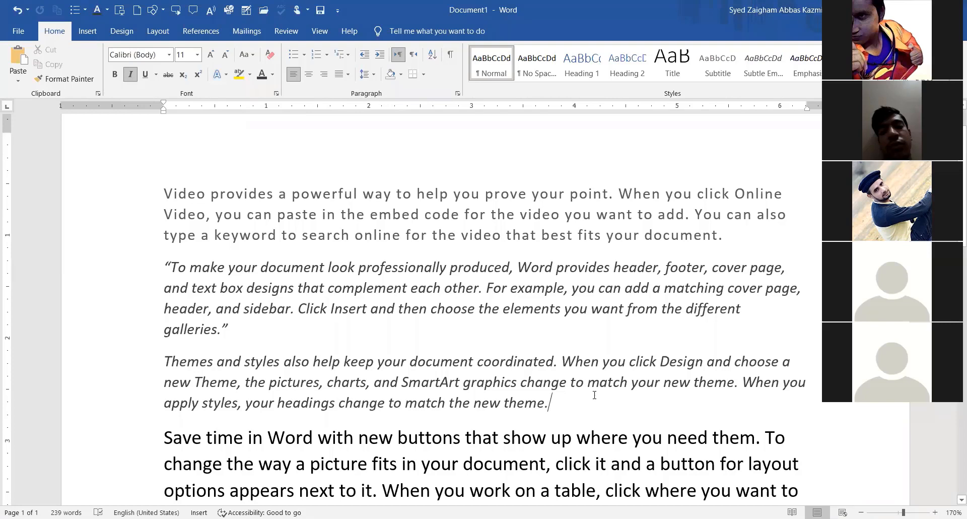
{"action": "scroll", "coordinate": [593, 395], "scroll_direction": "down", "scroll_amount": 1}
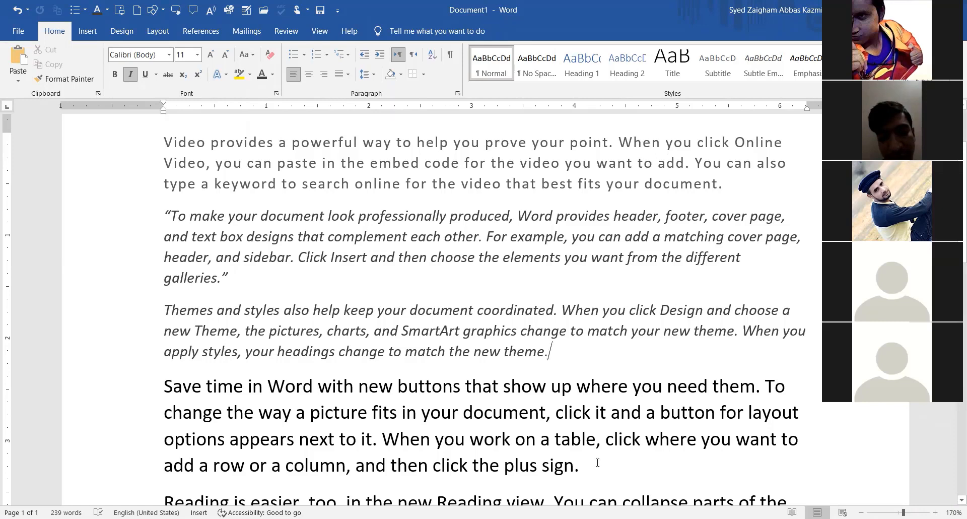
{"action": "scroll", "coordinate": [572, 310], "scroll_direction": "down", "scroll_amount": 2}
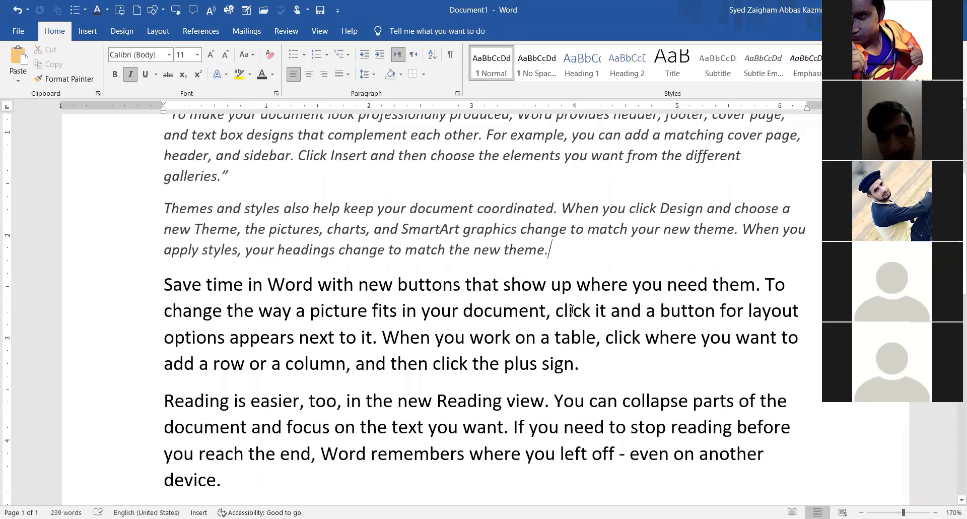
{"action": "scroll", "coordinate": [572, 309], "scroll_direction": "down", "scroll_amount": 1}
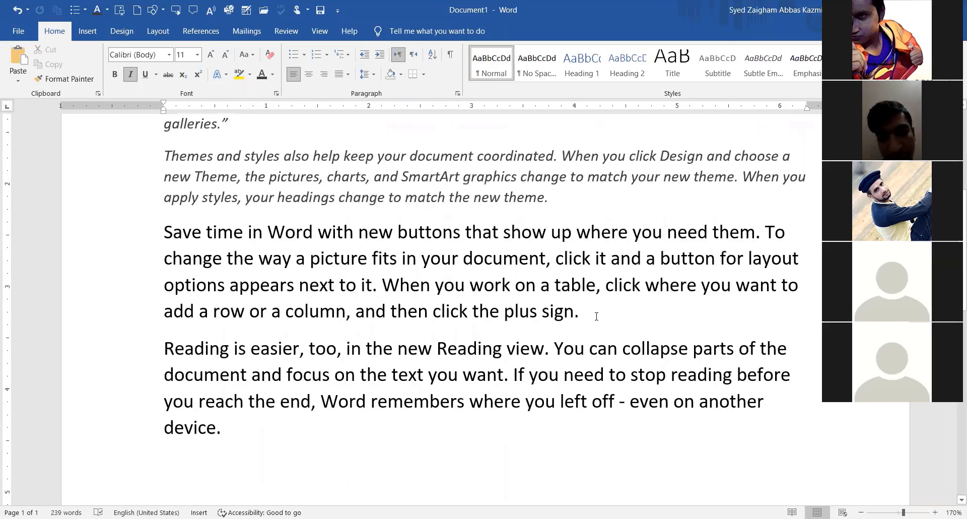
Apply the Emphasis style to the 'Save time' paragraph.
{"action": "left_click_drag", "start_coordinate": [578, 311], "coordinate": [164, 232]}
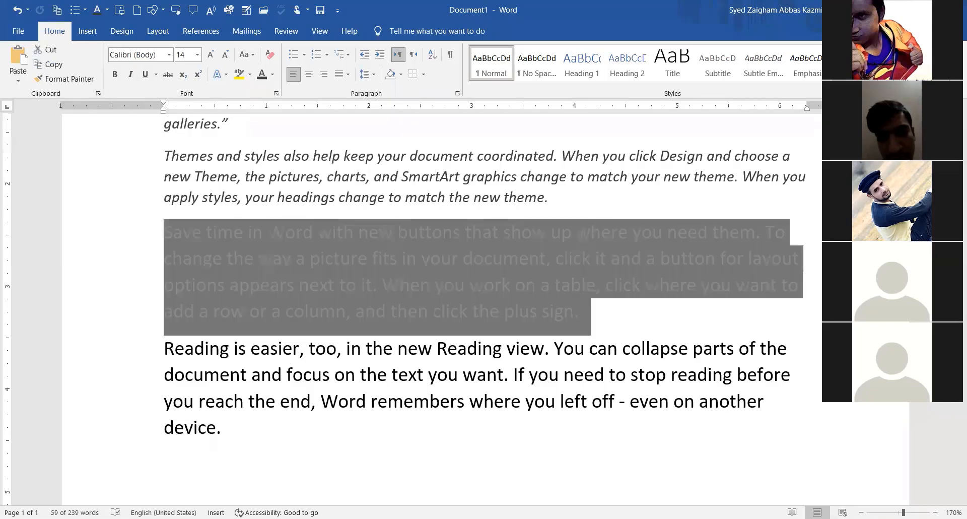
{"action": "left_click", "coordinate": [816, 71]}
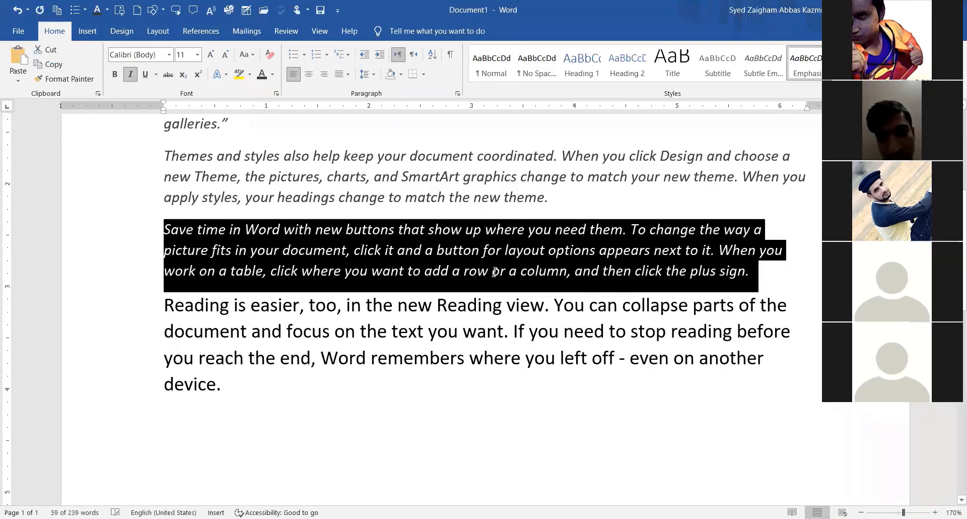
{"action": "left_click", "coordinate": [495, 272]}
{"action": "scroll", "coordinate": [495, 272], "scroll_direction": "up", "scroll_amount": 2}
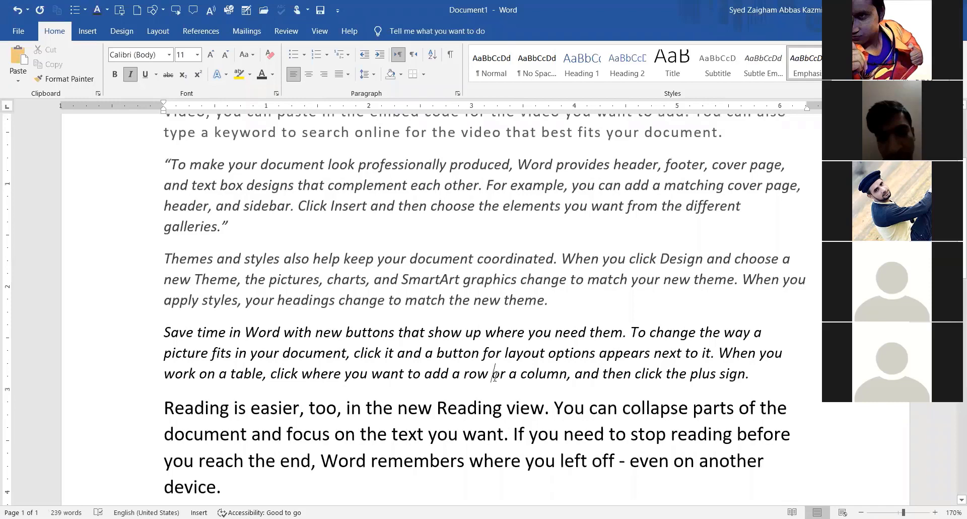
{"action": "scroll", "coordinate": [468, 403], "scroll_direction": "up", "scroll_amount": 2}
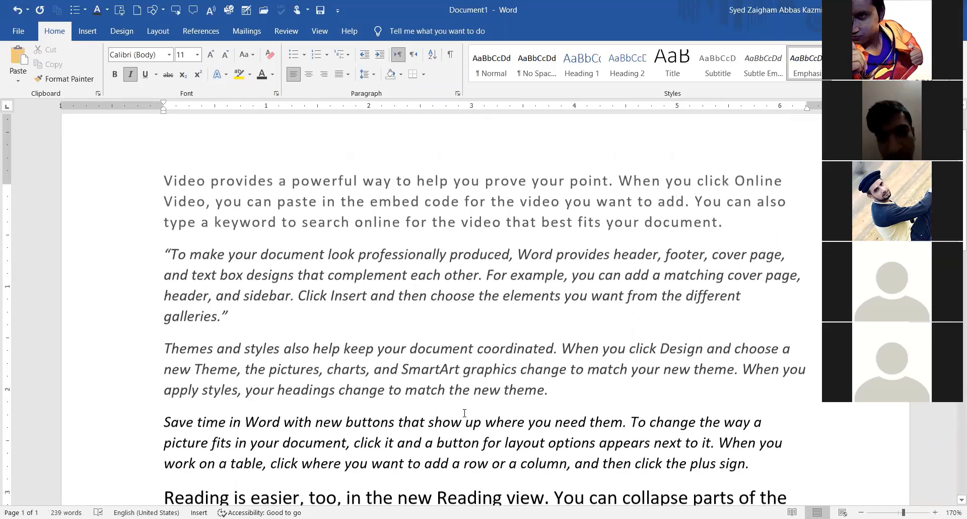
{"action": "scroll", "coordinate": [711, 365], "scroll_direction": "down", "scroll_amount": 2}
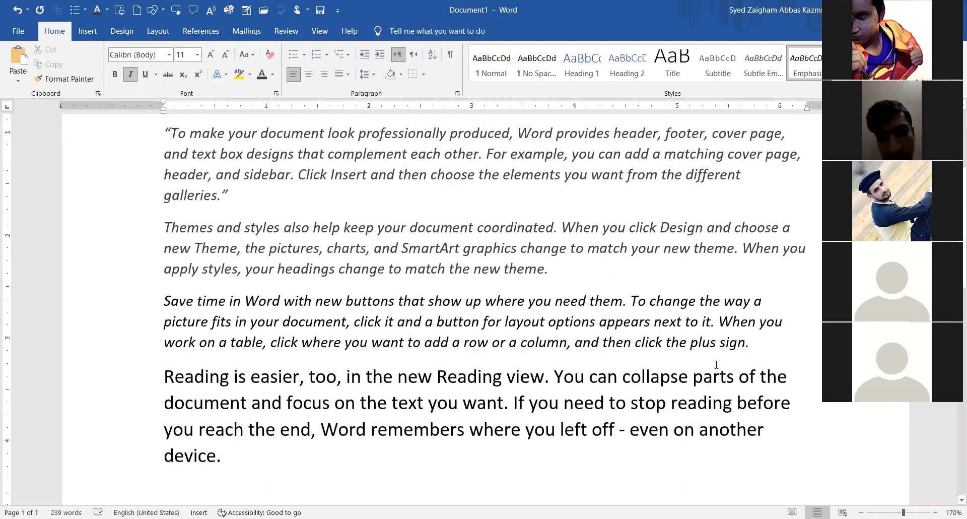
{"action": "scroll", "coordinate": [716, 364], "scroll_direction": "down", "scroll_amount": 1}
Make the 'Reading is easier' paragraph blue italic and start a new line below it.
{"action": "triple_click", "coordinate": [159, 361]}
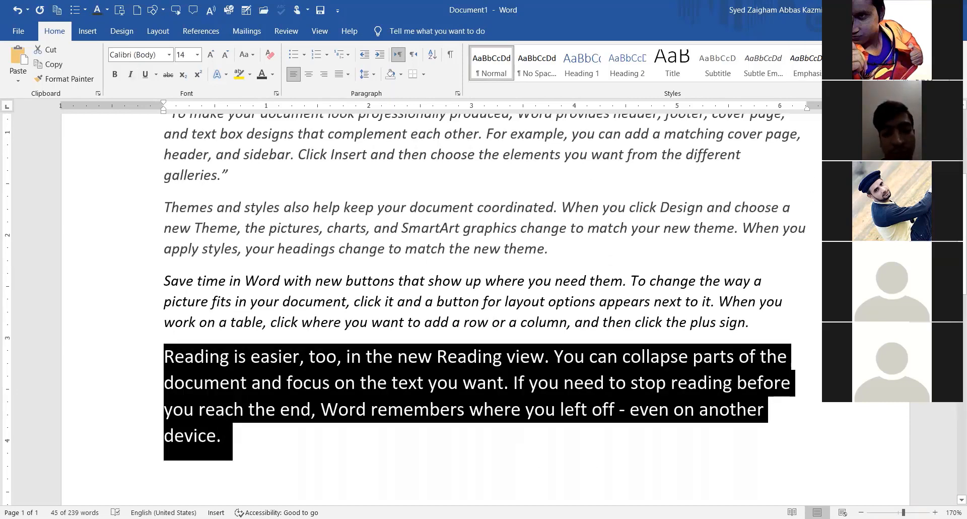
{"action": "key", "text": "ctrl+z"}
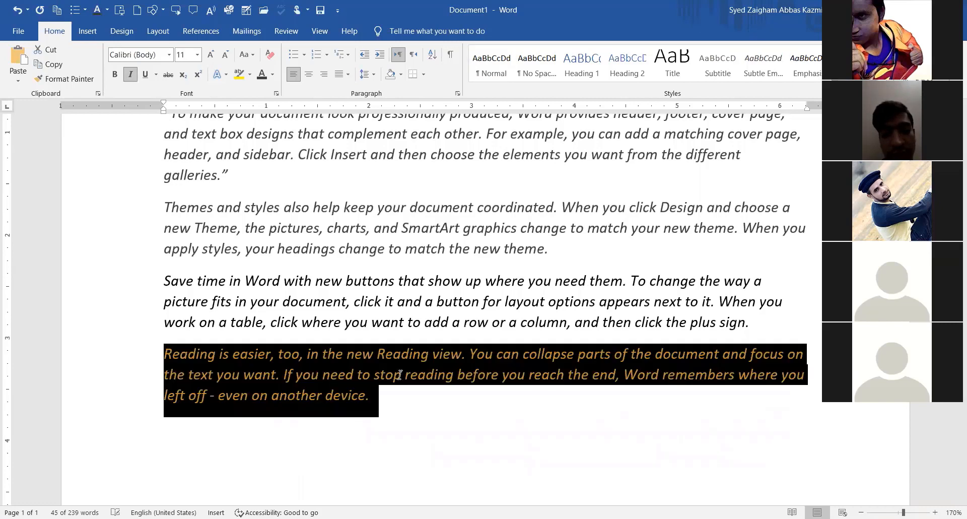
{"action": "key", "text": "Right"}
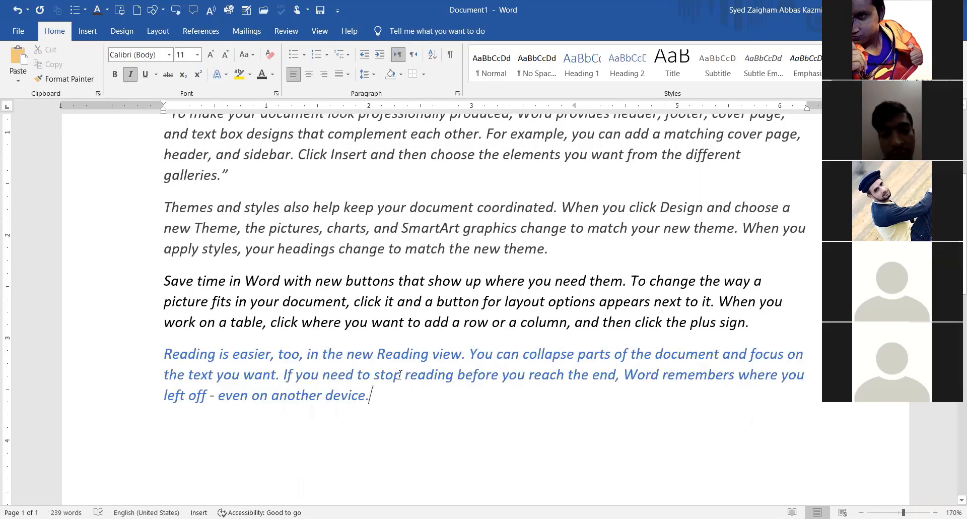
{"action": "scroll", "coordinate": [400, 375], "scroll_direction": "up", "scroll_amount": 2}
{"action": "scroll", "coordinate": [401, 374], "scroll_direction": "down", "scroll_amount": 3}
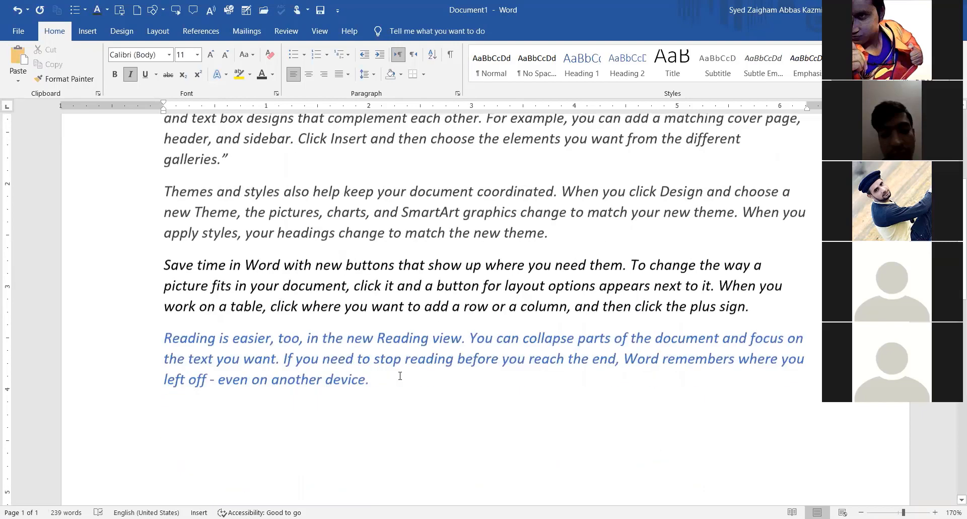
{"action": "double_click", "coordinate": [167, 375]}
Insert a second batch of =rand() paragraphs and select its 'Video provides' paragraph in the styles gallery.
{"action": "type", "text": "=rand()"}
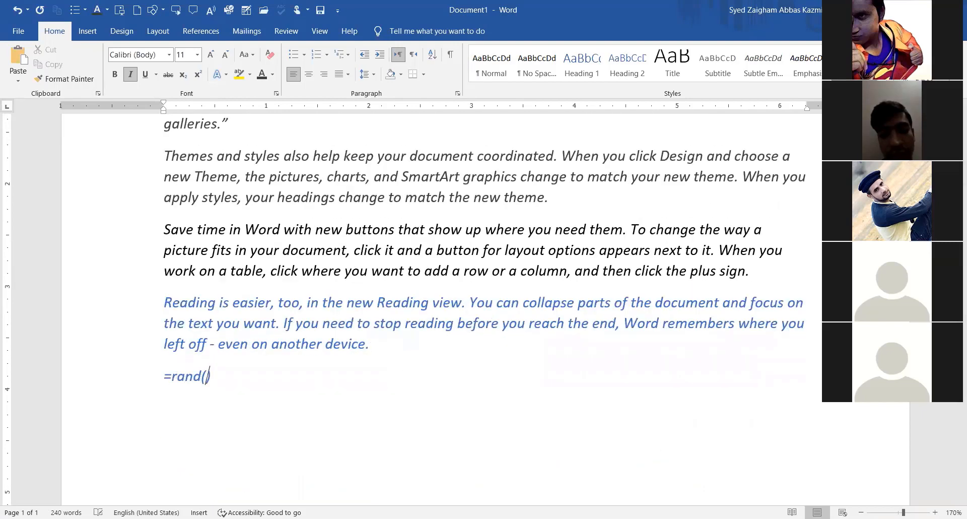
{"action": "key", "text": "Return"}
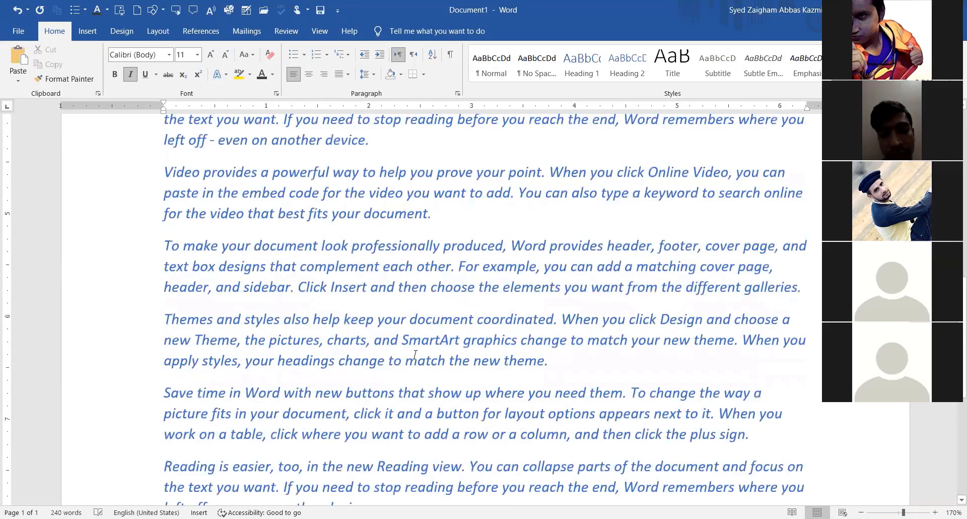
{"action": "scroll", "coordinate": [460, 385], "scroll_direction": "up", "scroll_amount": 3}
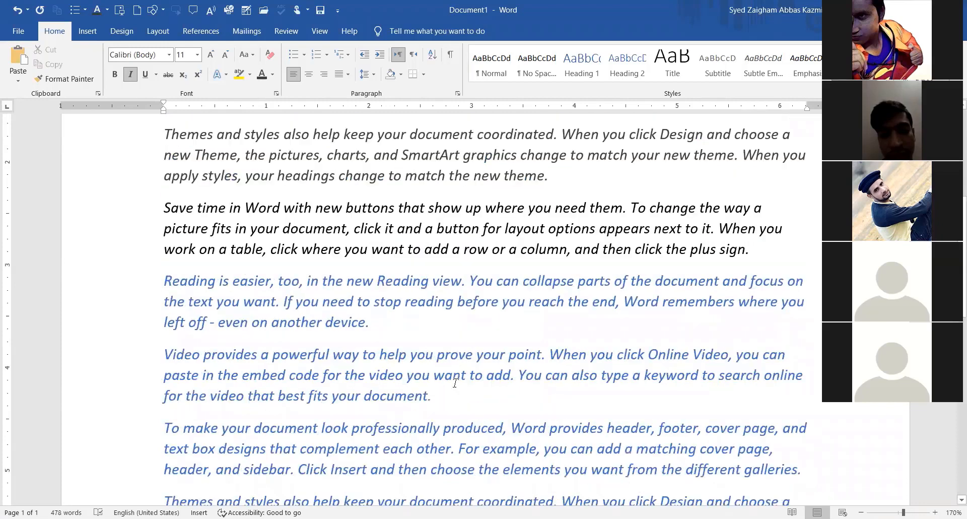
{"action": "left_click_drag", "start_coordinate": [434, 396], "coordinate": [170, 356]}
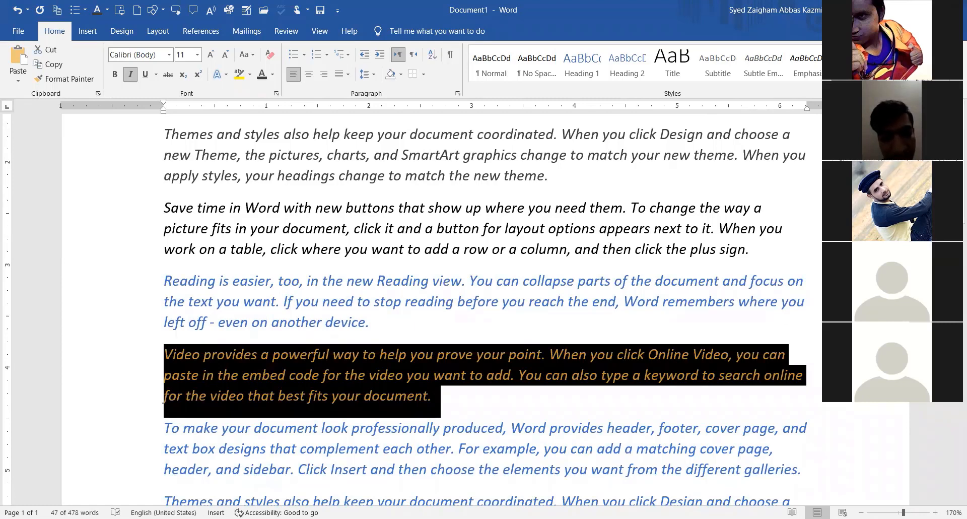
{"action": "left_click", "coordinate": [831, 85]}
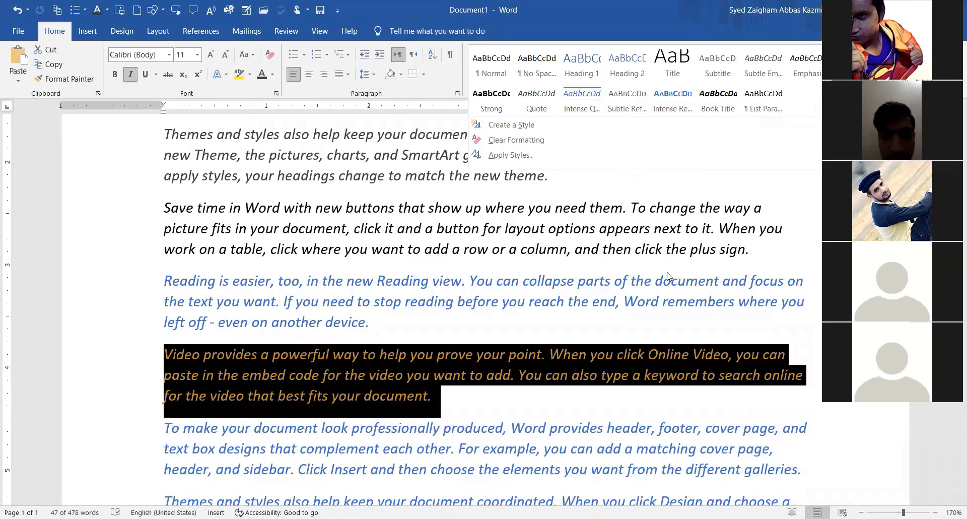
Clear all formatting from the second 'Video provides' paragraph, leaving plain black text.
{"action": "left_click", "coordinate": [525, 141]}
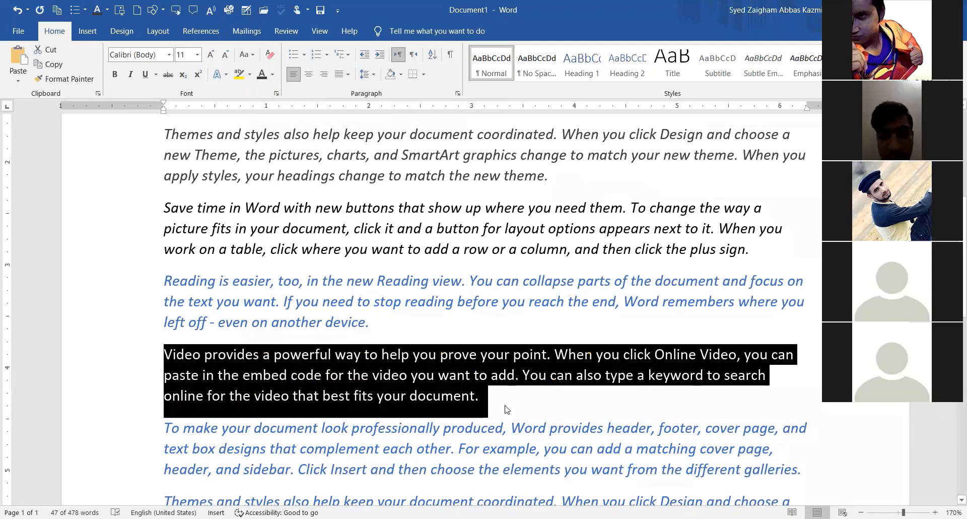
{"action": "left_click", "coordinate": [476, 394]}
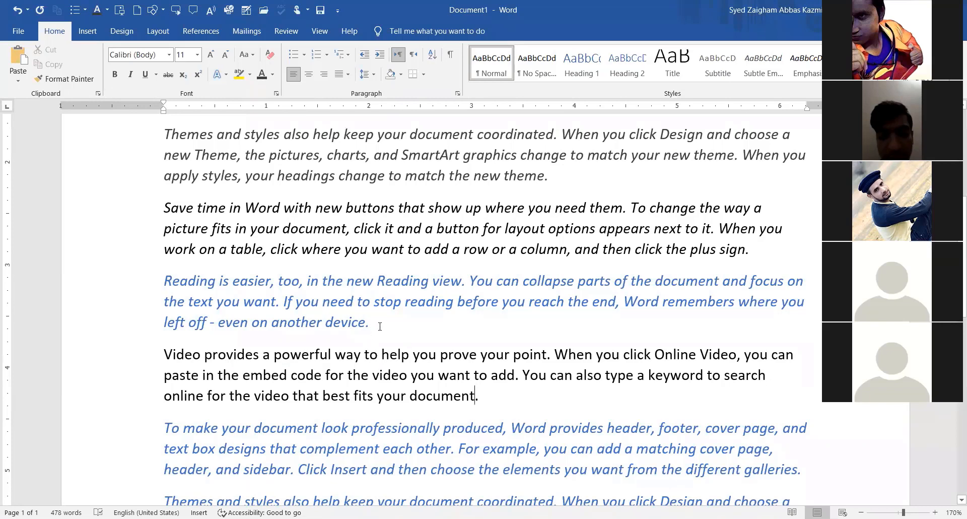
{"action": "left_click_drag", "start_coordinate": [376, 322], "coordinate": [149, 301]}
{"action": "left_click_drag", "start_coordinate": [406, 331], "coordinate": [172, 288]}
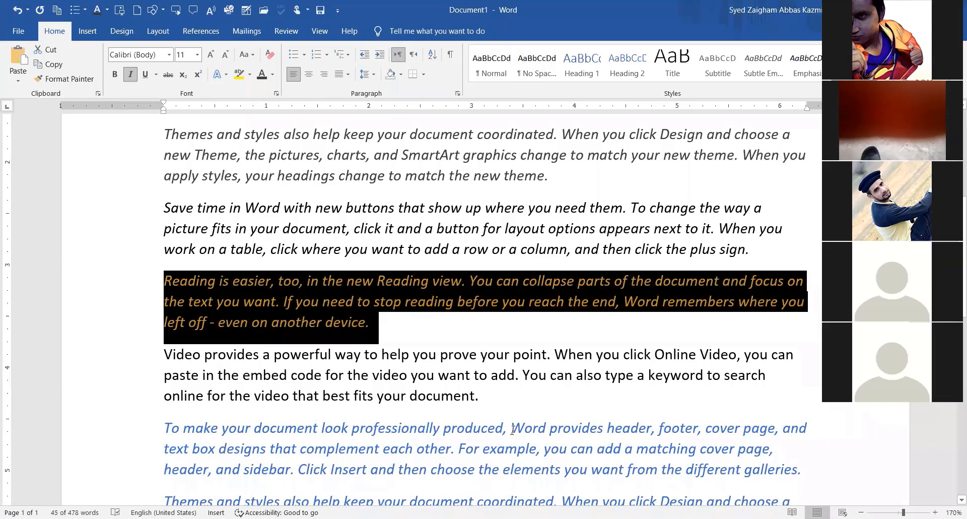
{"action": "left_click_drag", "start_coordinate": [476, 395], "coordinate": [174, 357]}
{"action": "left_click", "coordinate": [818, 84]}
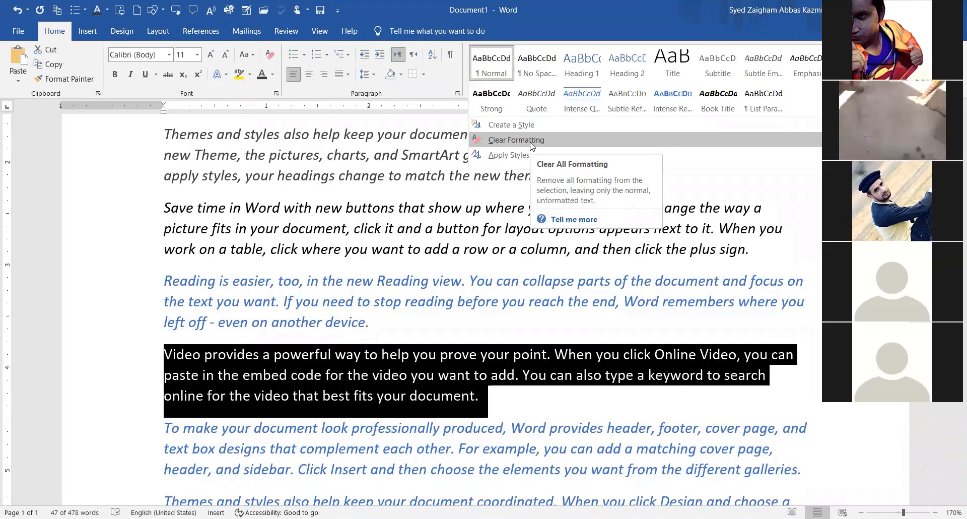
{"action": "left_click", "coordinate": [588, 375]}
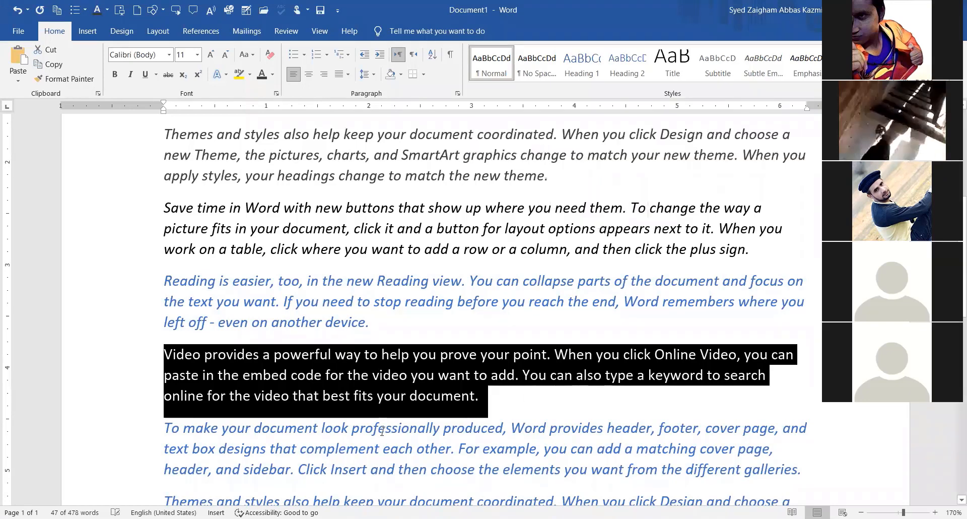
{"action": "left_click", "coordinate": [441, 397]}
{"action": "left_click", "coordinate": [511, 403]}
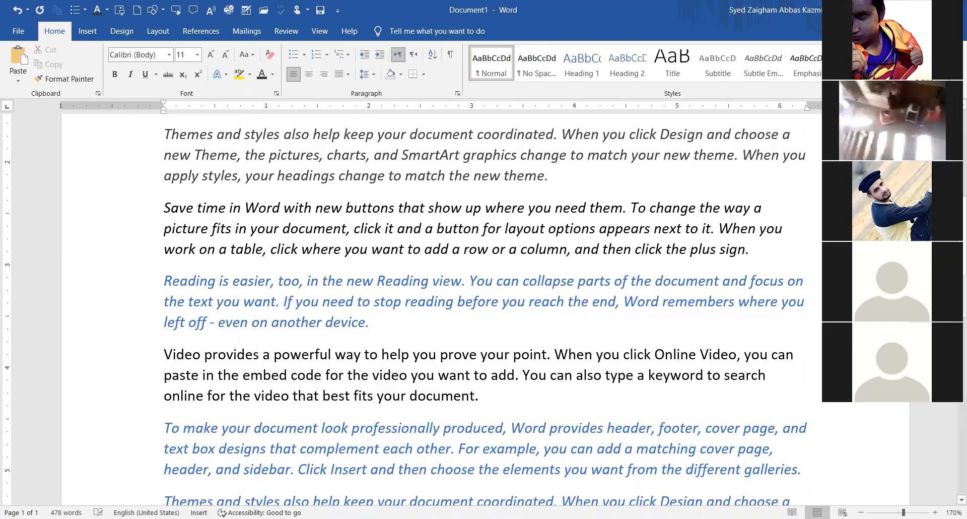
{"action": "left_click", "coordinate": [873, 88]}
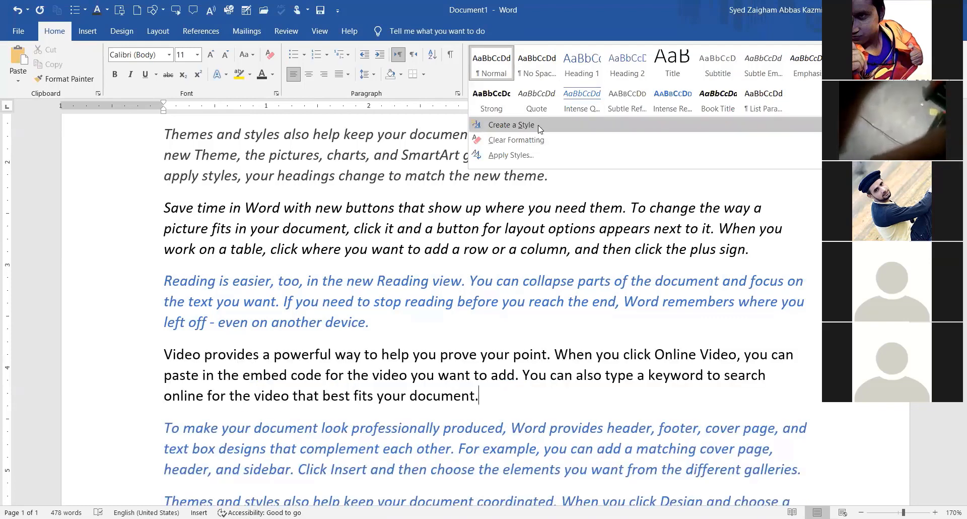
Begin a new style named VTI, then close the dialog without creating it.
{"action": "left_click", "coordinate": [511, 125]}
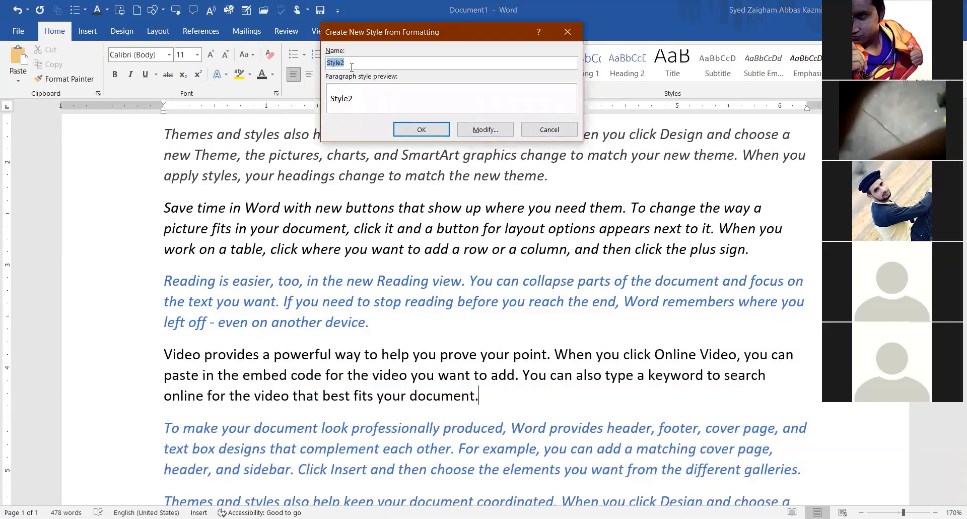
{"action": "left_click_drag", "start_coordinate": [379, 35], "coordinate": [428, 140]}
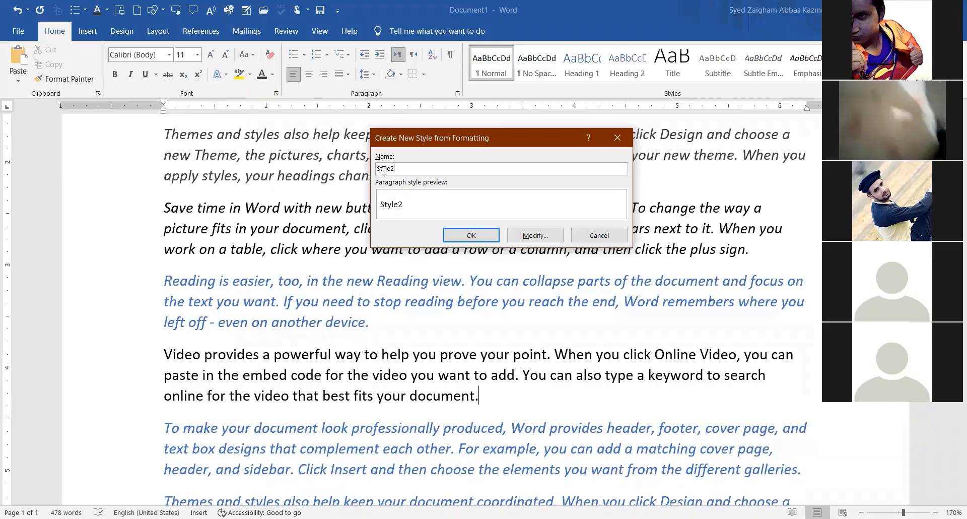
{"action": "left_click_drag", "start_coordinate": [395, 172], "coordinate": [377, 171]}
{"action": "type", "text": "VTI"}
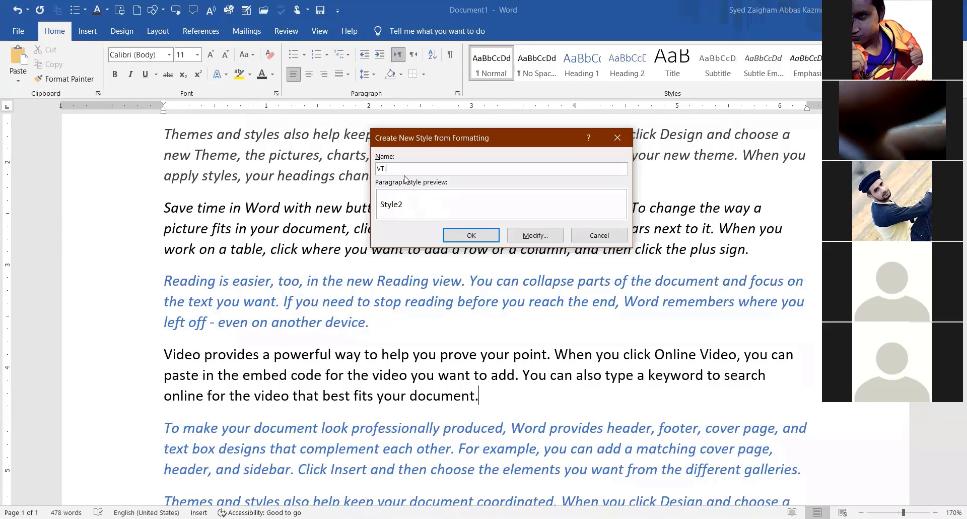
{"action": "key", "text": "Return"}
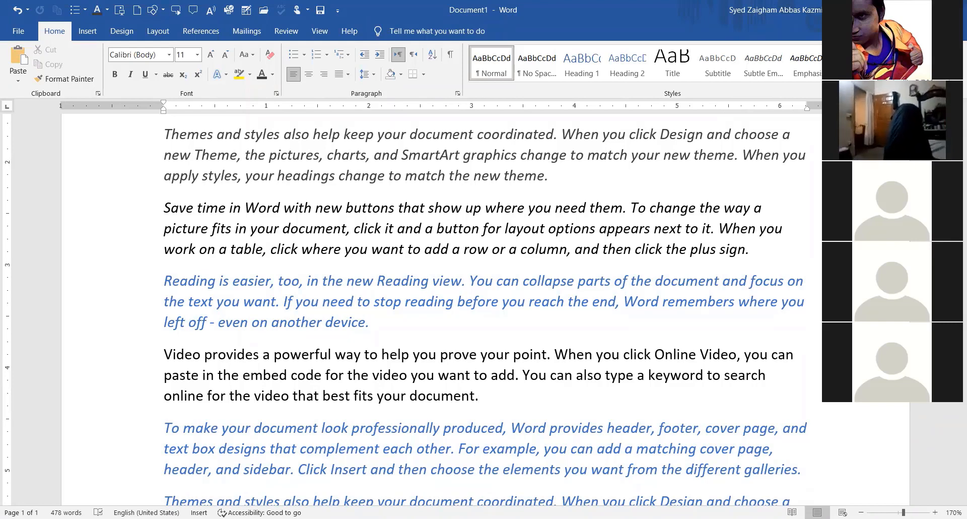
{"action": "left_click", "coordinate": [830, 86]}
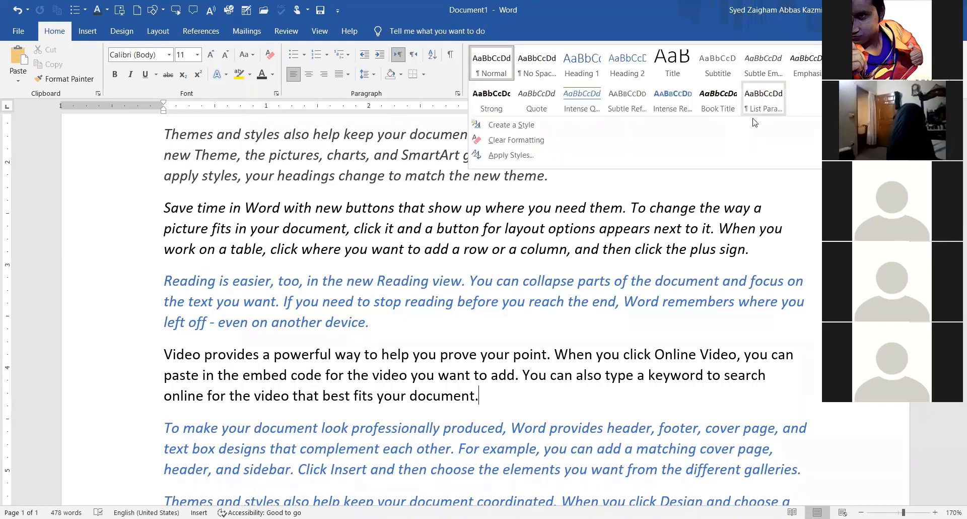
Start a new style named VTI from the Video paragraph and expand its full settings.
{"action": "left_click", "coordinate": [531, 129]}
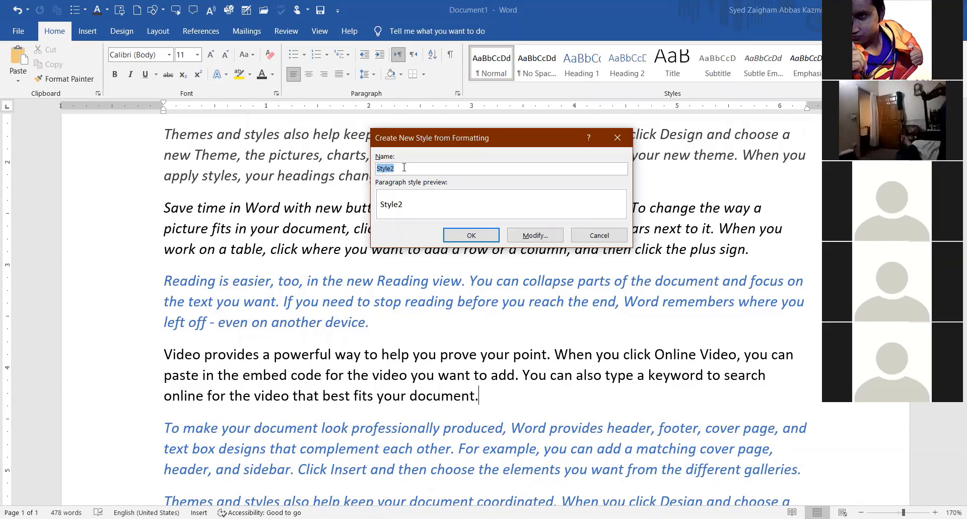
{"action": "left_click", "coordinate": [385, 168]}
{"action": "left_click_drag", "start_coordinate": [404, 167], "coordinate": [371, 168]}
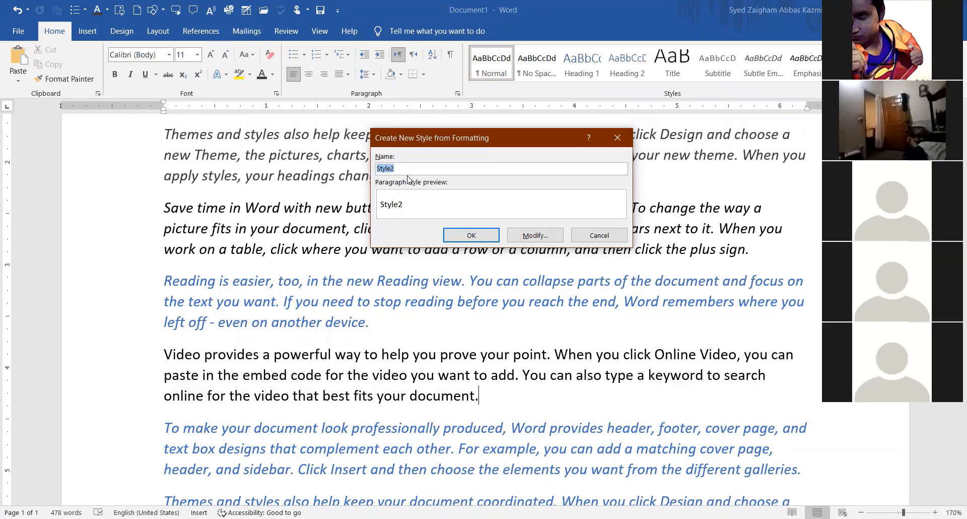
{"action": "type", "text": "VT"}
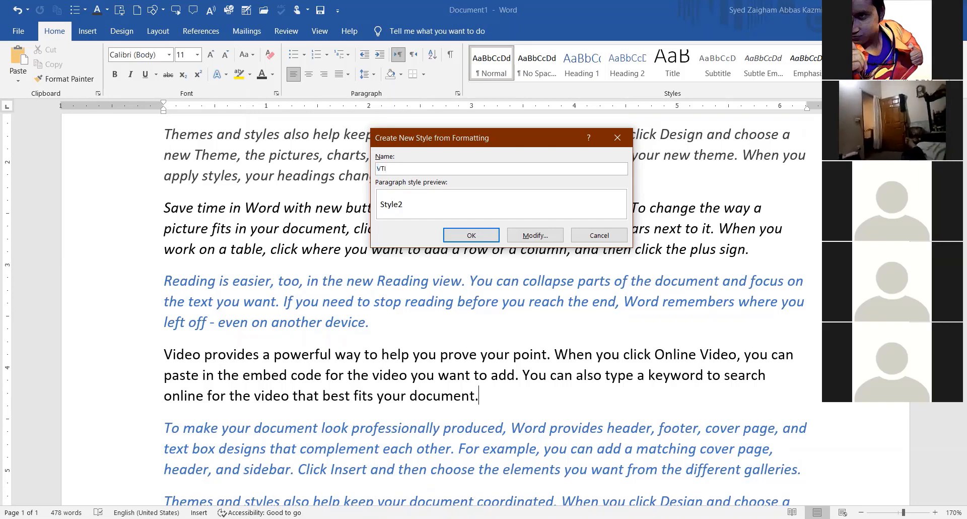
{"action": "left_click", "coordinate": [534, 239]}
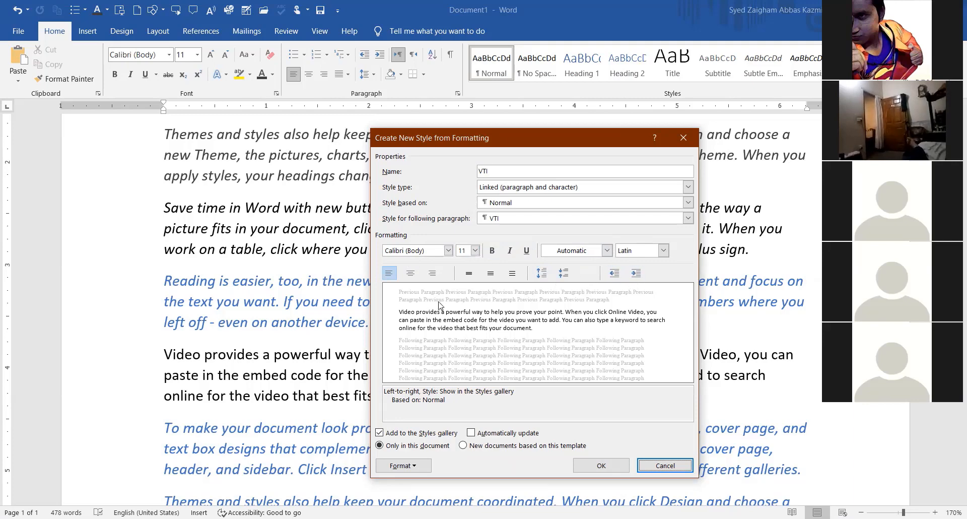
Define the VTI style as Forte 18 pt bold italic red, centred, and apply it.
{"action": "left_click", "coordinate": [448, 250]}
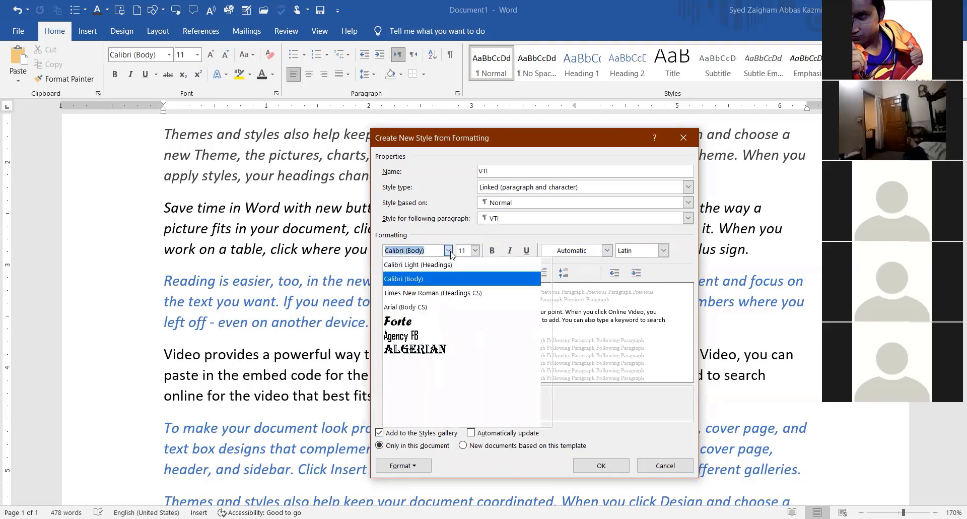
{"action": "left_click", "coordinate": [416, 324]}
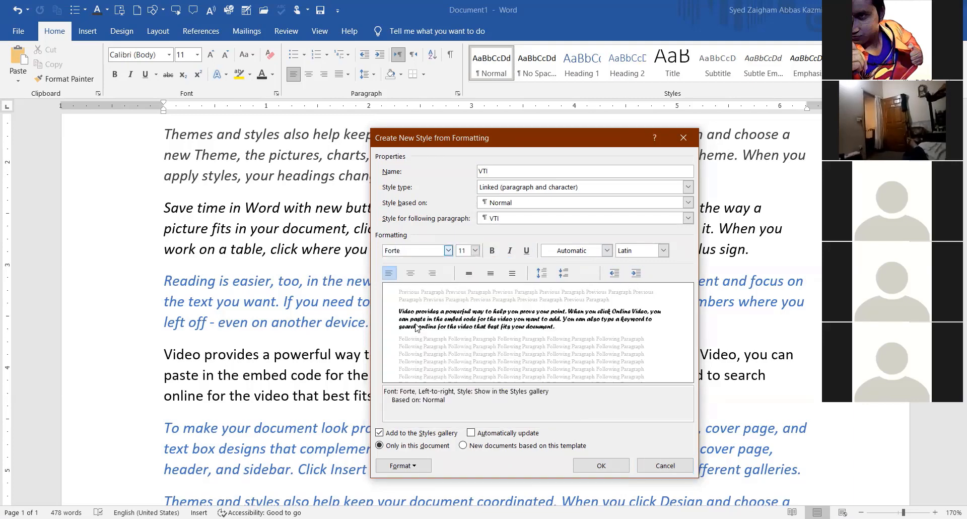
{"action": "left_click", "coordinate": [475, 250]}
{"action": "left_click", "coordinate": [460, 321]}
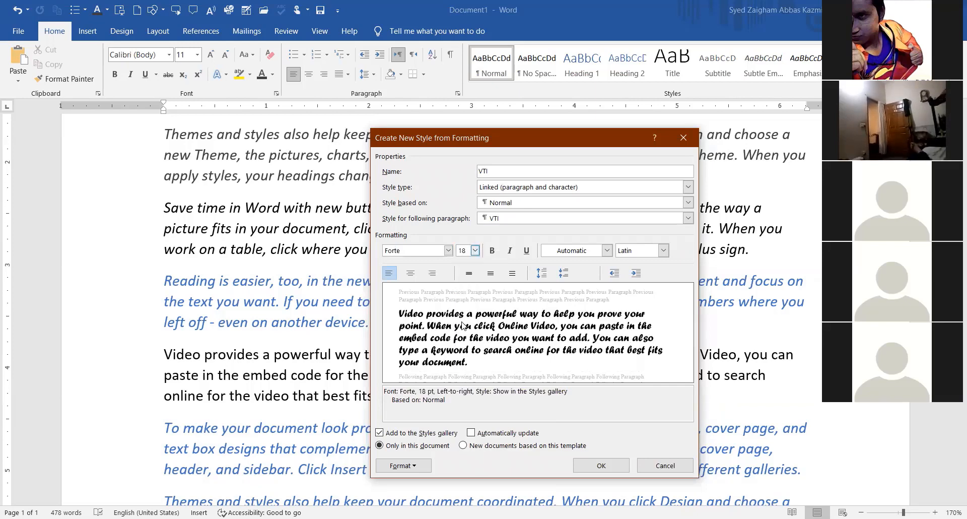
{"action": "left_click", "coordinate": [492, 250]}
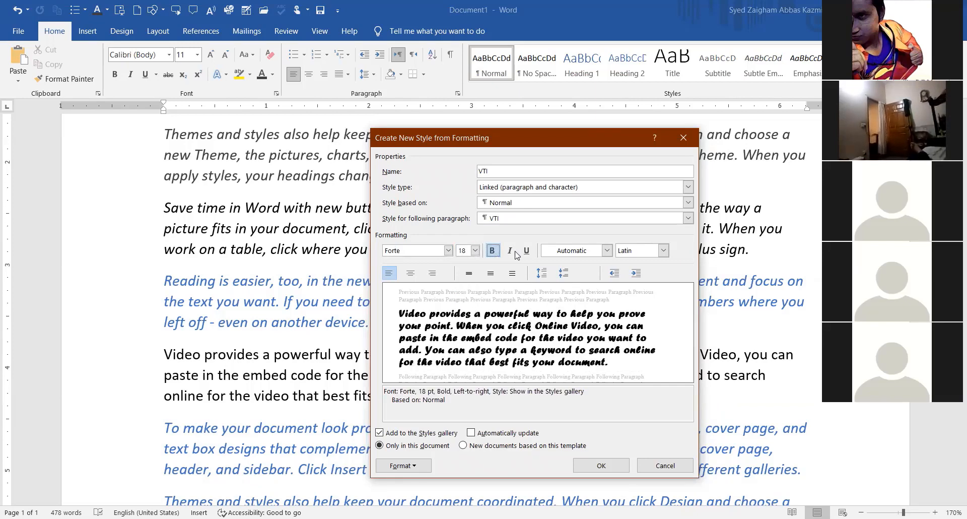
{"action": "left_click", "coordinate": [510, 251]}
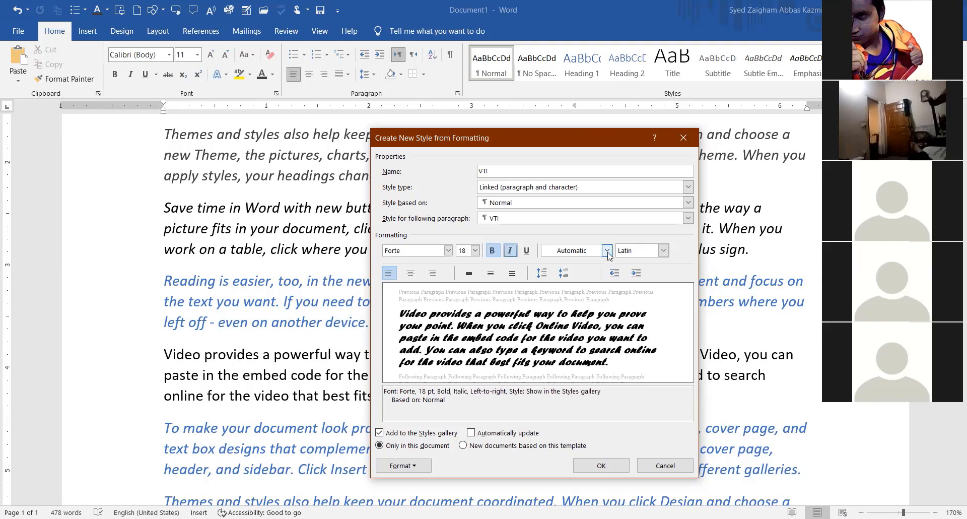
{"action": "left_click", "coordinate": [607, 250]}
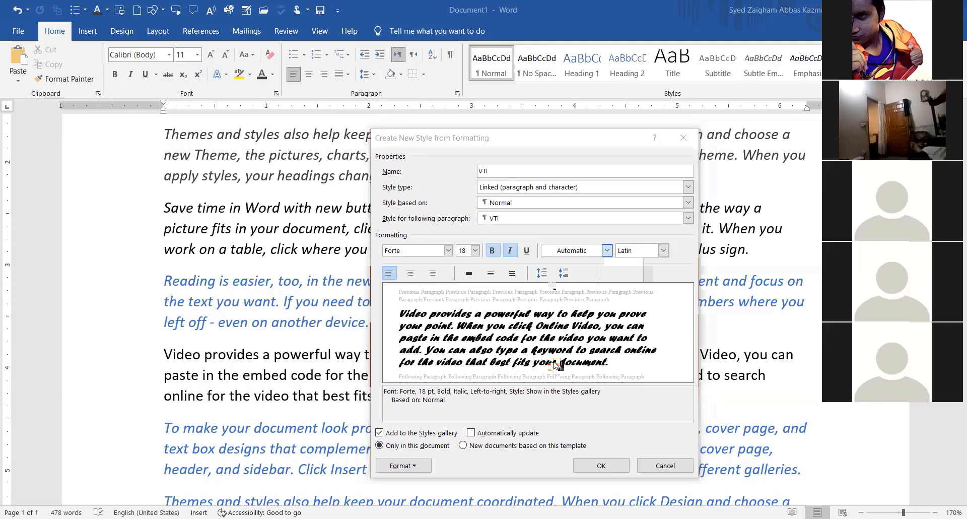
{"action": "left_click", "coordinate": [555, 363]}
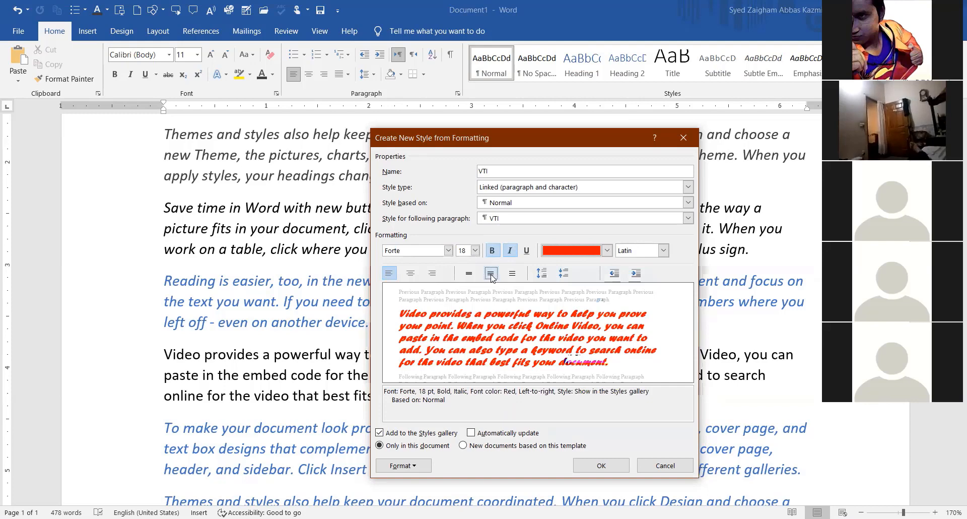
{"action": "left_click", "coordinate": [410, 273]}
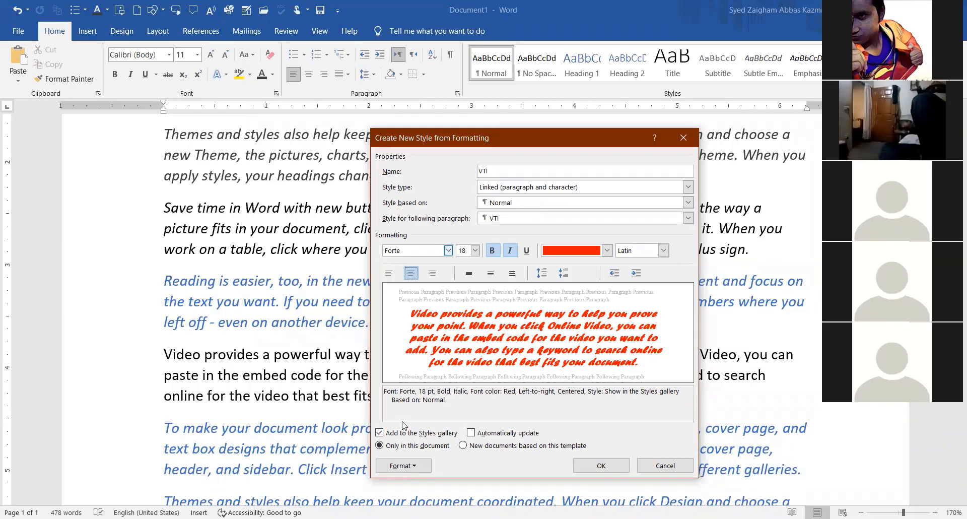
{"action": "left_click", "coordinate": [601, 465]}
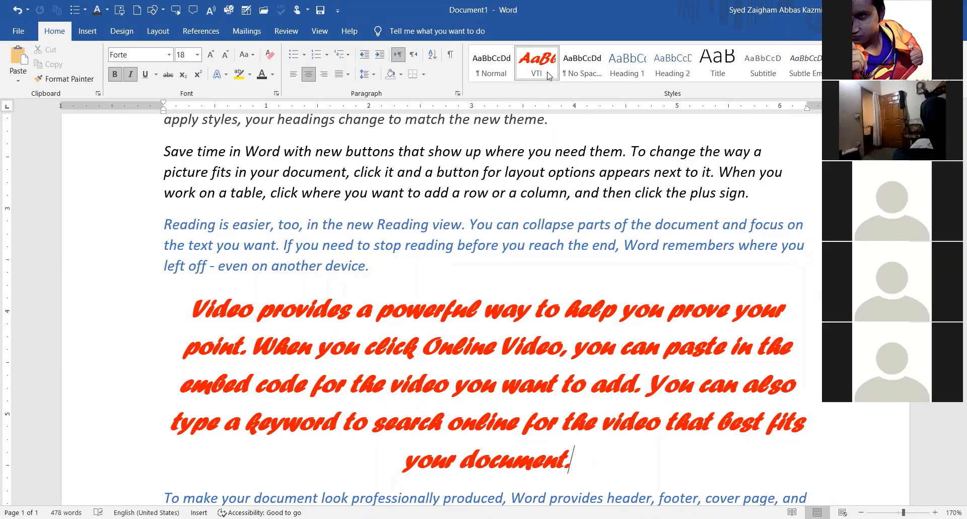
Apply the VTI style to the 'Themes and styles' and 'Video provides' paragraphs with Ctrl+Shift+V.
{"action": "scroll", "coordinate": [535, 128], "scroll_direction": "up", "scroll_amount": 3}
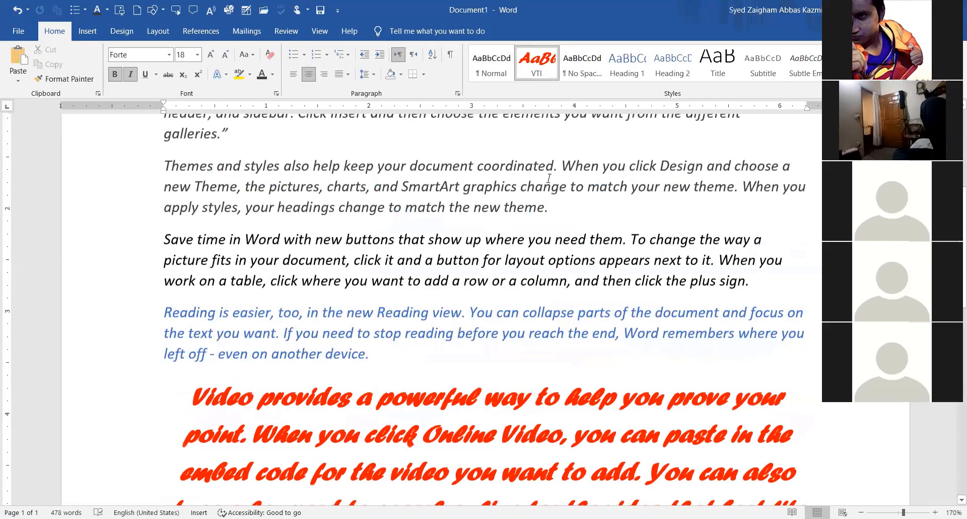
{"action": "scroll", "coordinate": [574, 277], "scroll_direction": "up", "scroll_amount": 2}
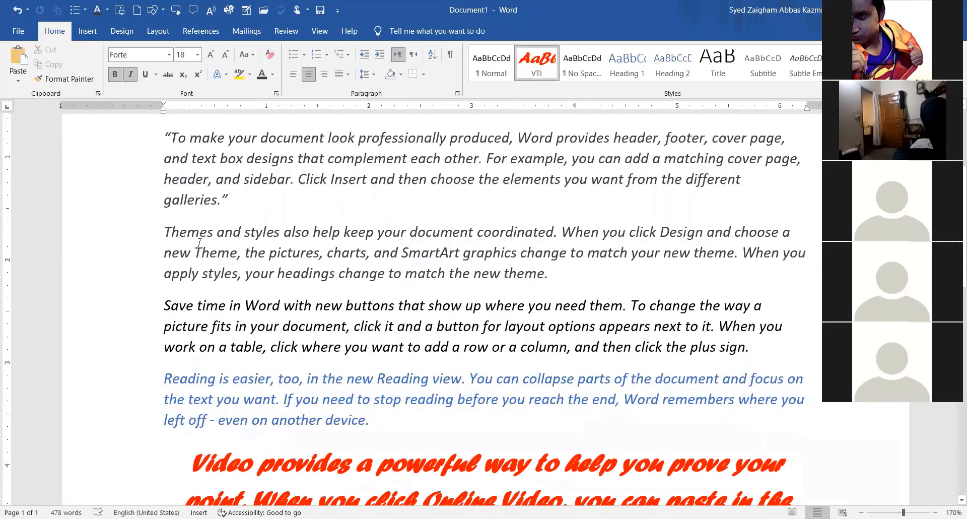
{"action": "triple_click", "coordinate": [611, 250]}
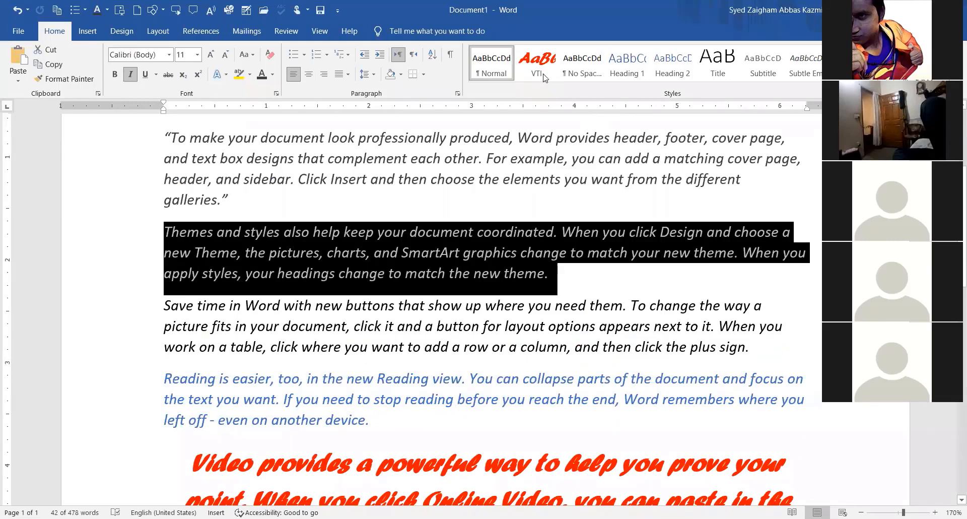
{"action": "key", "text": "ctrl+shift+v"}
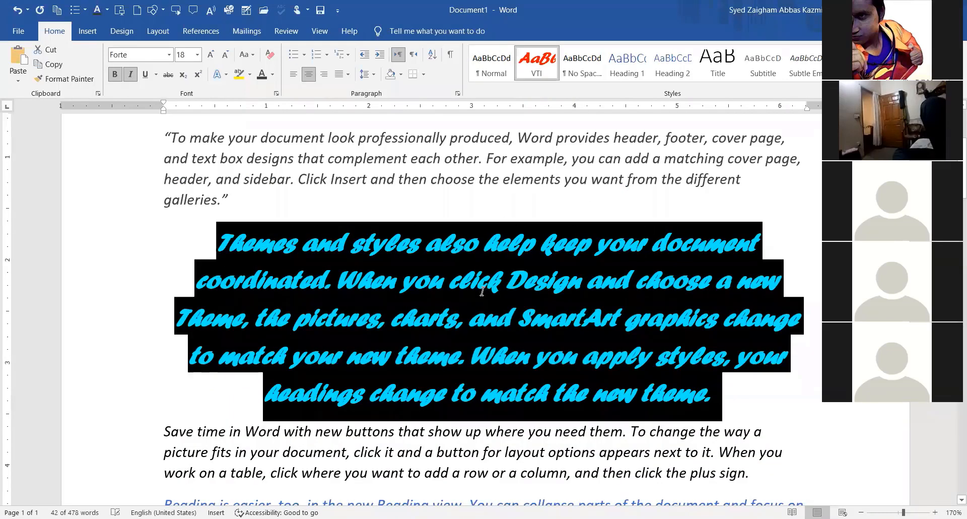
{"action": "left_click", "coordinate": [736, 258]}
{"action": "scroll", "coordinate": [290, 245], "scroll_direction": "up", "scroll_amount": 3}
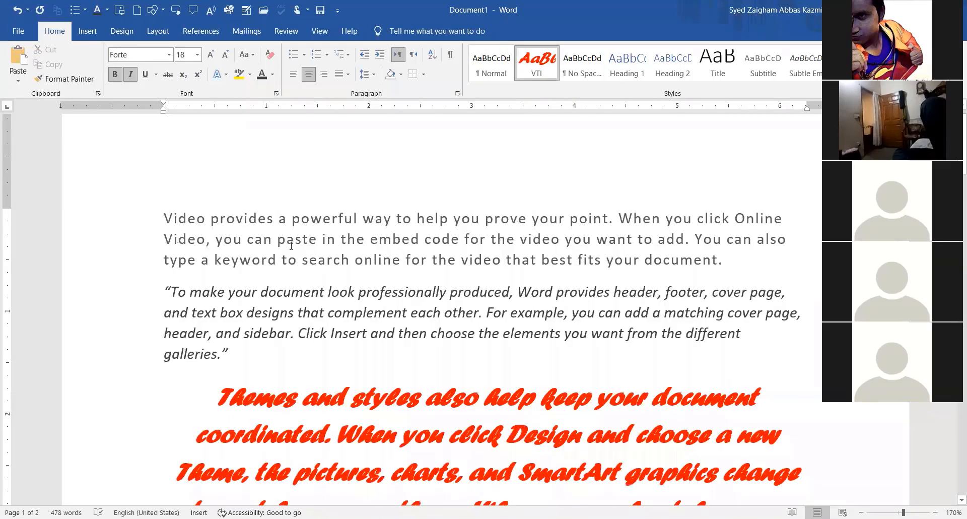
{"action": "triple_click", "coordinate": [168, 225]}
{"action": "key", "text": "ctrl+shift+v"}
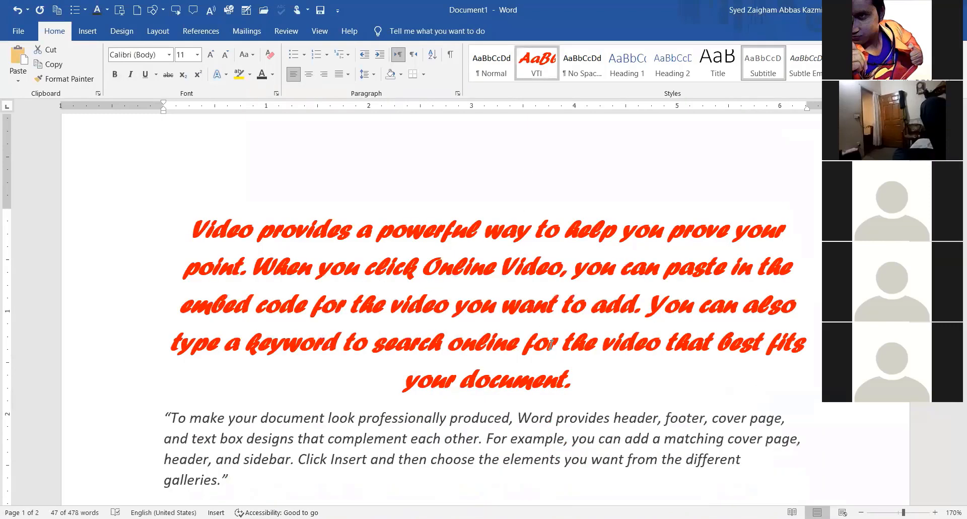
Toggle the VTI style off and on for the opening paragraph, then bring up VTI's style menu.
{"action": "scroll", "coordinate": [552, 346], "scroll_direction": "down", "scroll_amount": 5}
{"action": "scroll", "coordinate": [552, 346], "scroll_direction": "down", "scroll_amount": 6}
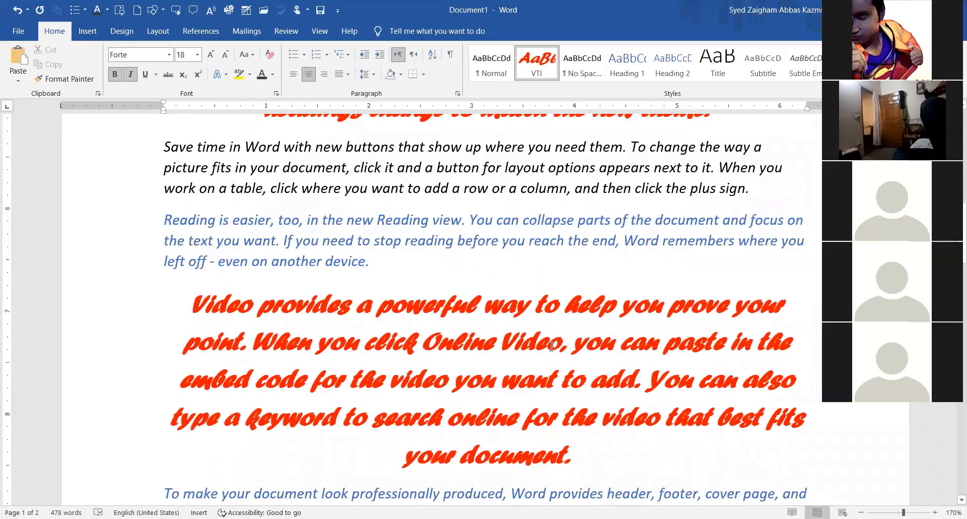
{"action": "scroll", "coordinate": [552, 347], "scroll_direction": "down", "scroll_amount": 1}
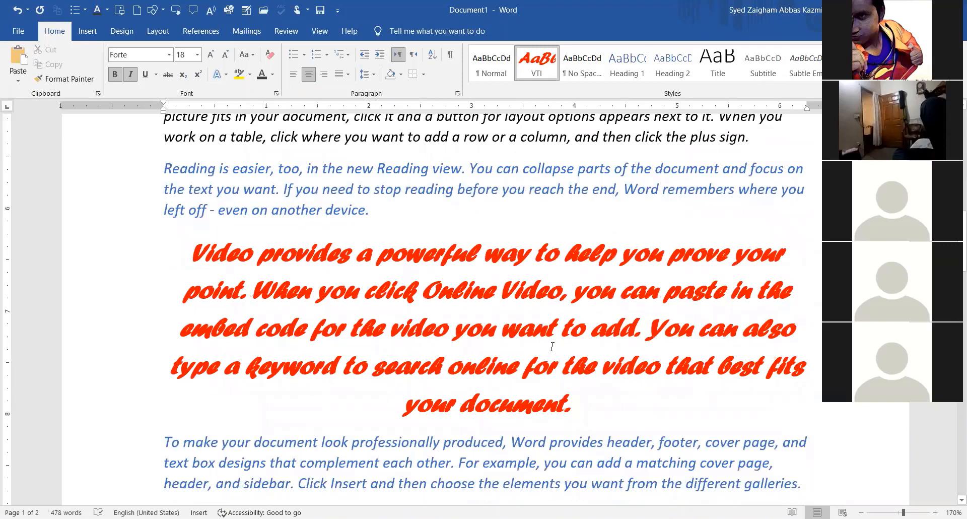
{"action": "scroll", "coordinate": [551, 346], "scroll_direction": "up", "scroll_amount": 3}
{"action": "scroll", "coordinate": [552, 346], "scroll_direction": "down", "scroll_amount": 5}
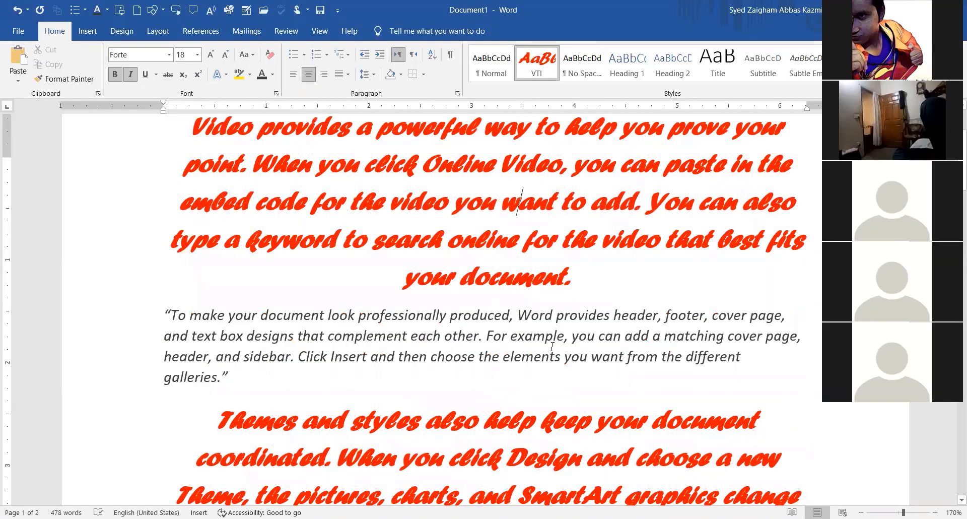
{"action": "scroll", "coordinate": [551, 346], "scroll_direction": "up", "scroll_amount": 3}
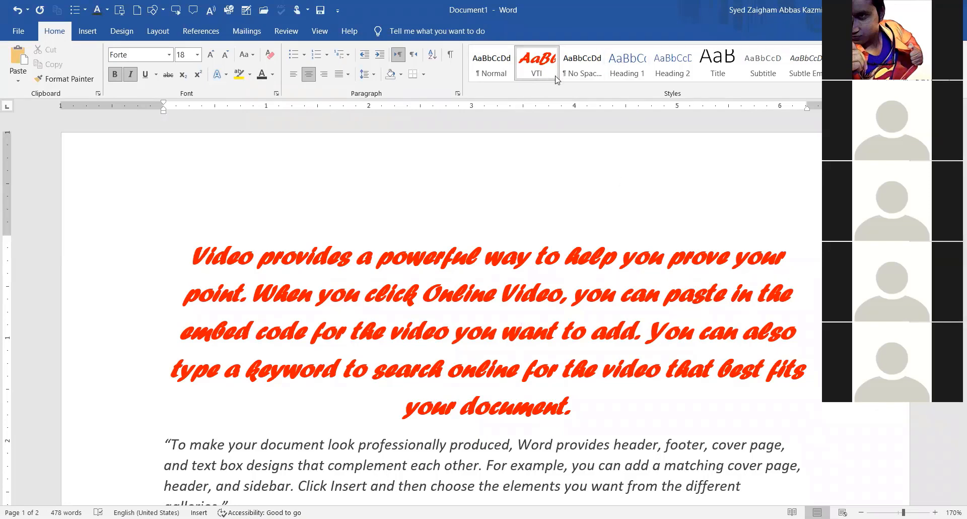
{"action": "left_click", "coordinate": [539, 71]}
{"action": "left_click", "coordinate": [539, 71]}
{"action": "right_click", "coordinate": [549, 68]}
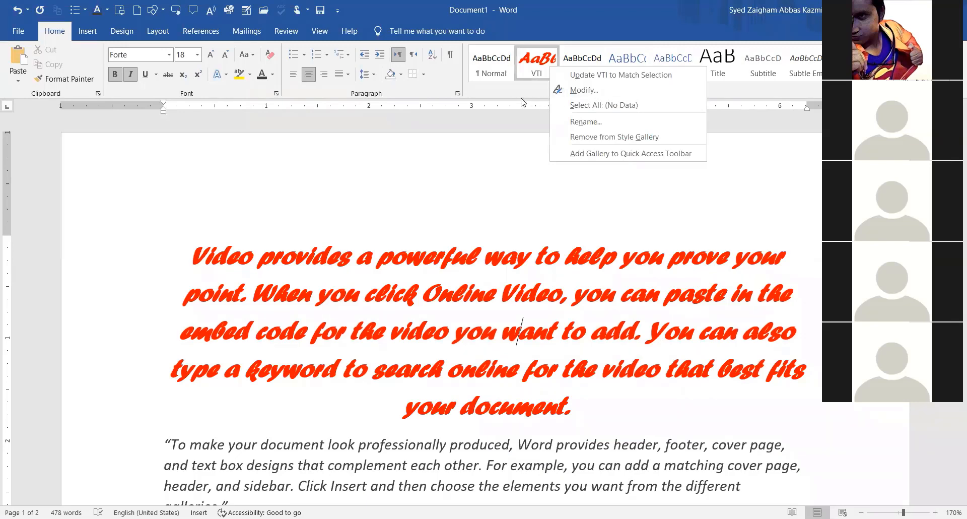
Reapply VTI to the paragraph and open Modify Style for VTI (Forte 18 pt bold italic red).
{"action": "left_click", "coordinate": [533, 81]}
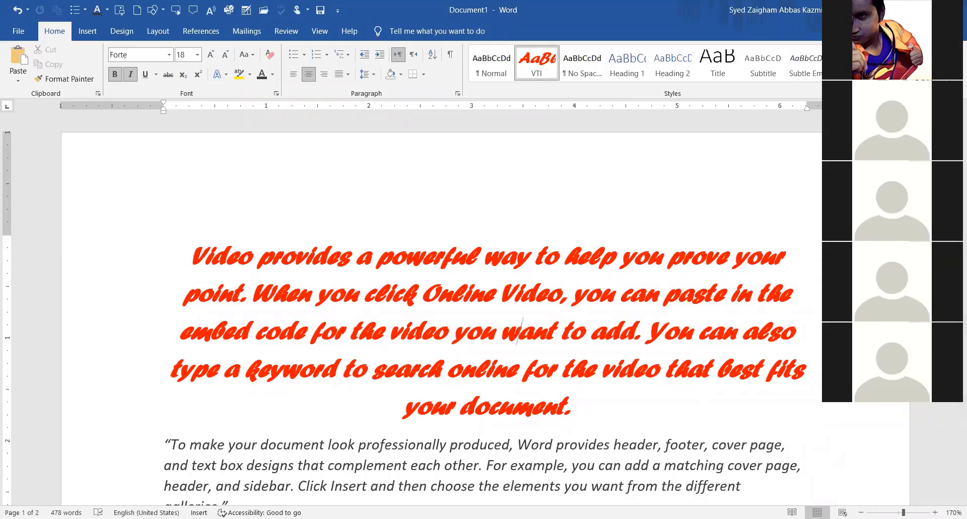
{"action": "left_click", "coordinate": [876, 84]}
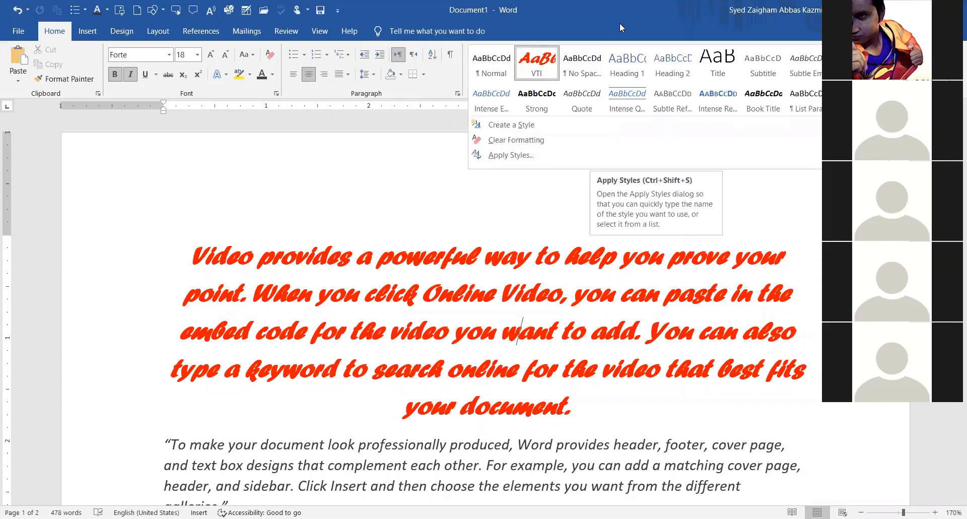
{"action": "left_click", "coordinate": [548, 69]}
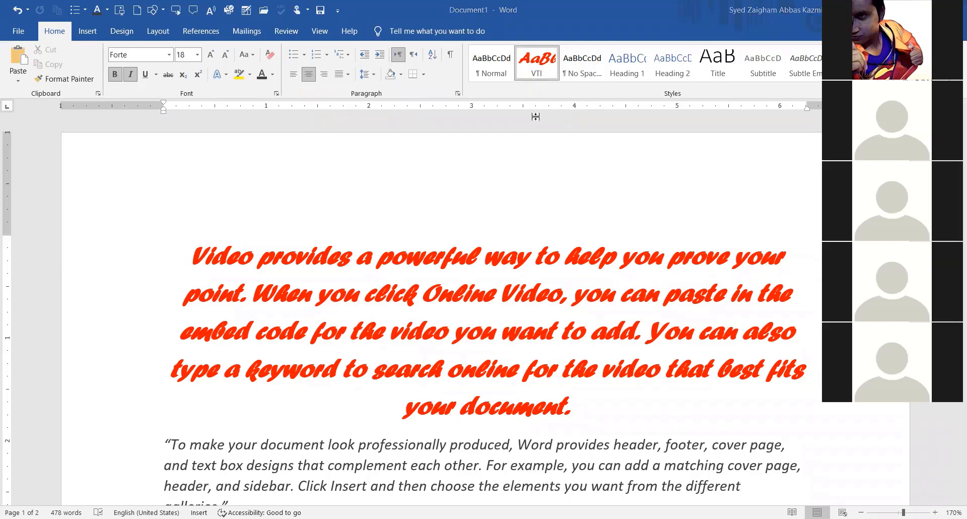
{"action": "right_click", "coordinate": [537, 73]}
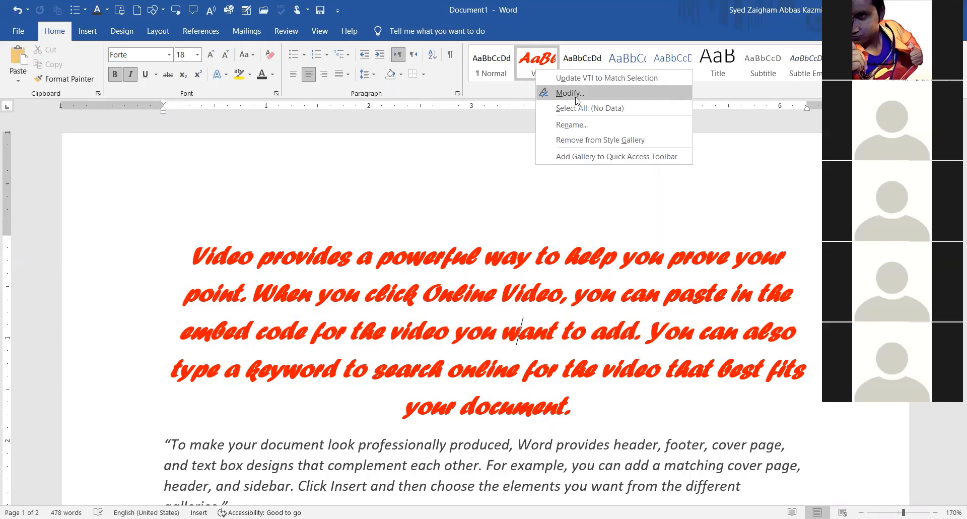
{"action": "left_click", "coordinate": [574, 94]}
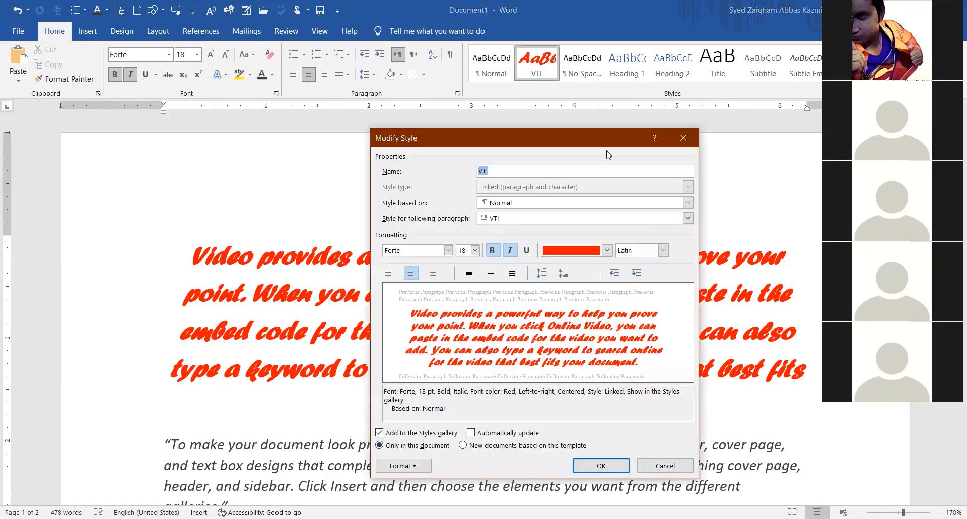
Change the VTI style to green Algerian and scroll to check the updated paragraphs.
{"action": "left_click", "coordinate": [499, 171]}
{"action": "left_click", "coordinate": [584, 253]}
{"action": "left_click", "coordinate": [596, 362]}
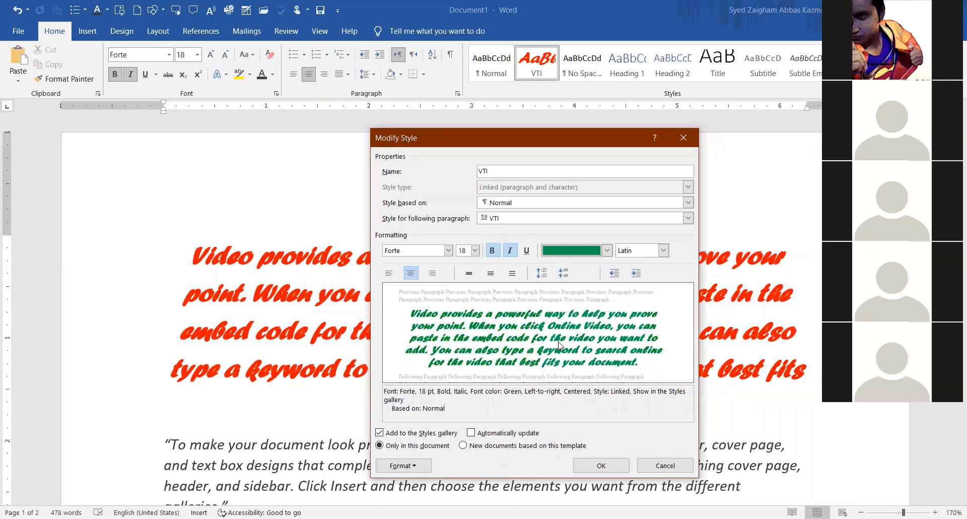
{"action": "left_click", "coordinate": [447, 250]}
{"action": "left_click", "coordinate": [428, 347]}
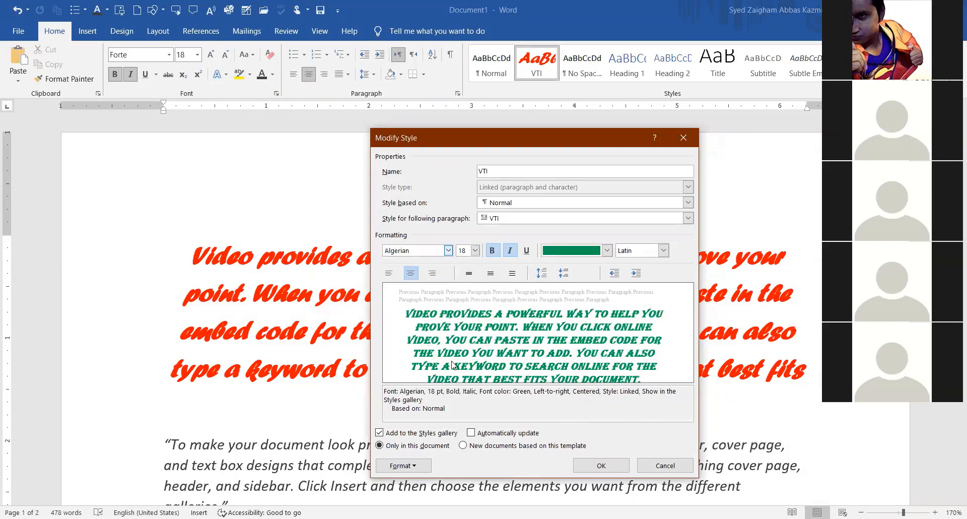
{"action": "left_click", "coordinate": [600, 465]}
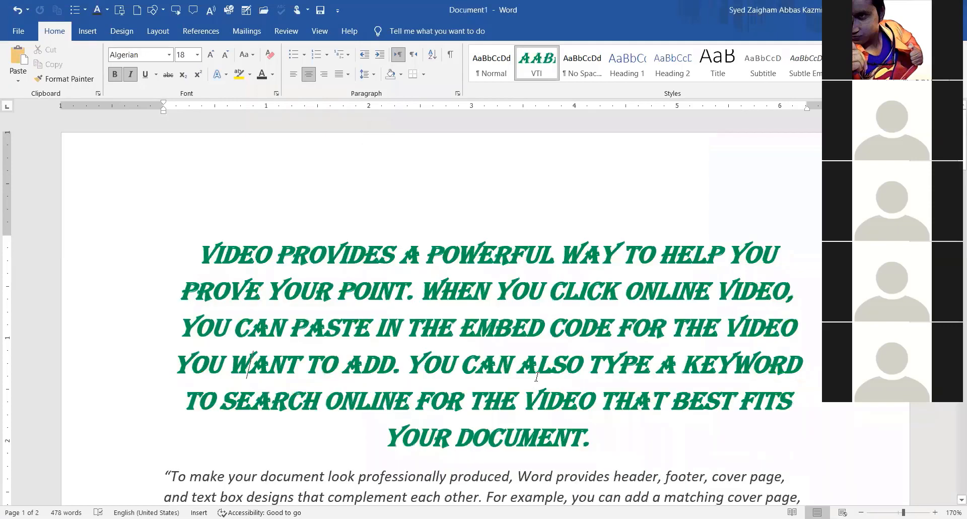
{"action": "scroll", "coordinate": [536, 377], "scroll_direction": "down", "scroll_amount": 3}
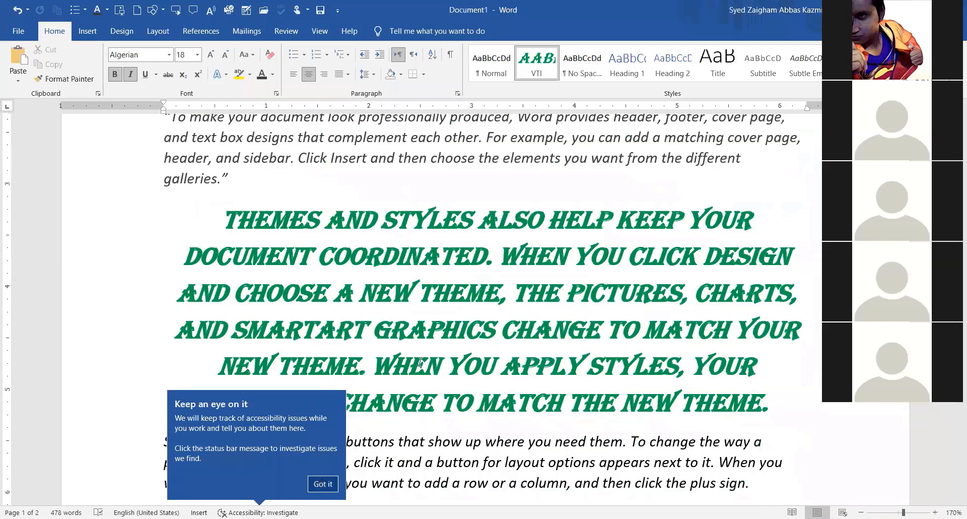
{"action": "scroll", "coordinate": [420, 361], "scroll_direction": "down", "scroll_amount": 6}
{"action": "scroll", "coordinate": [557, 270], "scroll_direction": "up", "scroll_amount": 1}
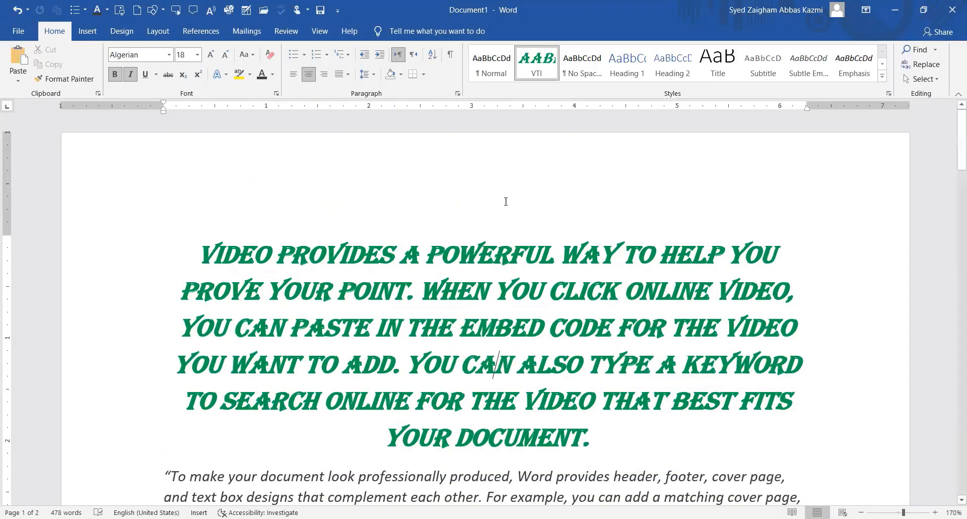
Remove VTI from the Styles gallery, then try No Spacing on the first paragraph and undo it.
{"action": "right_click", "coordinate": [543, 74]}
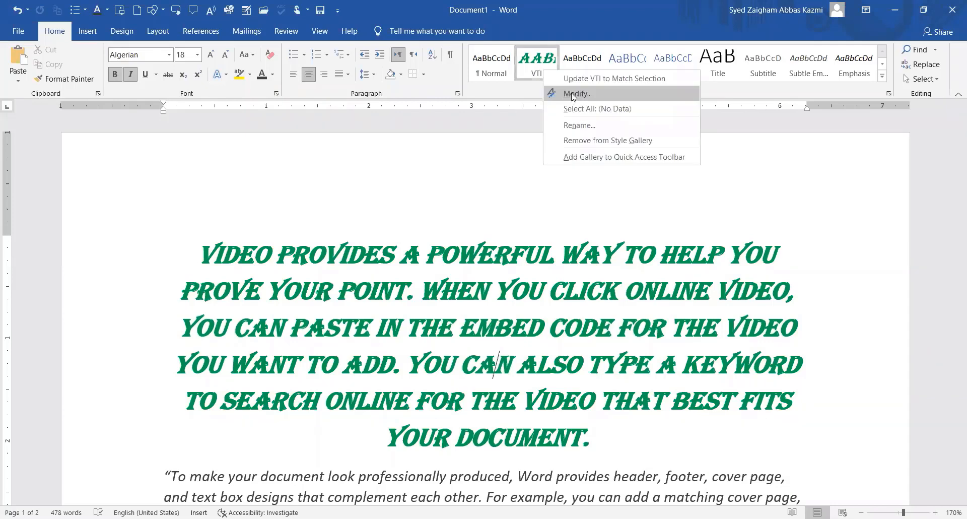
{"action": "left_click", "coordinate": [534, 80]}
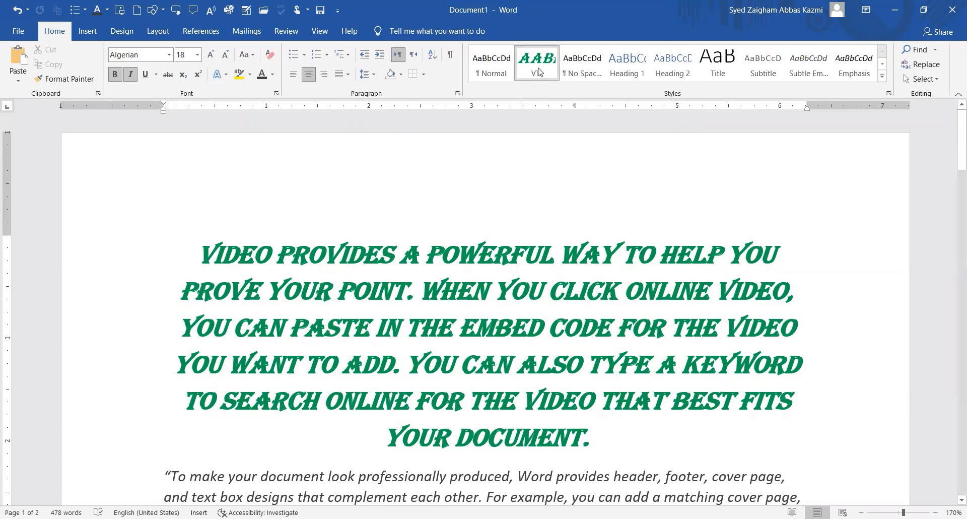
{"action": "right_click", "coordinate": [538, 72]}
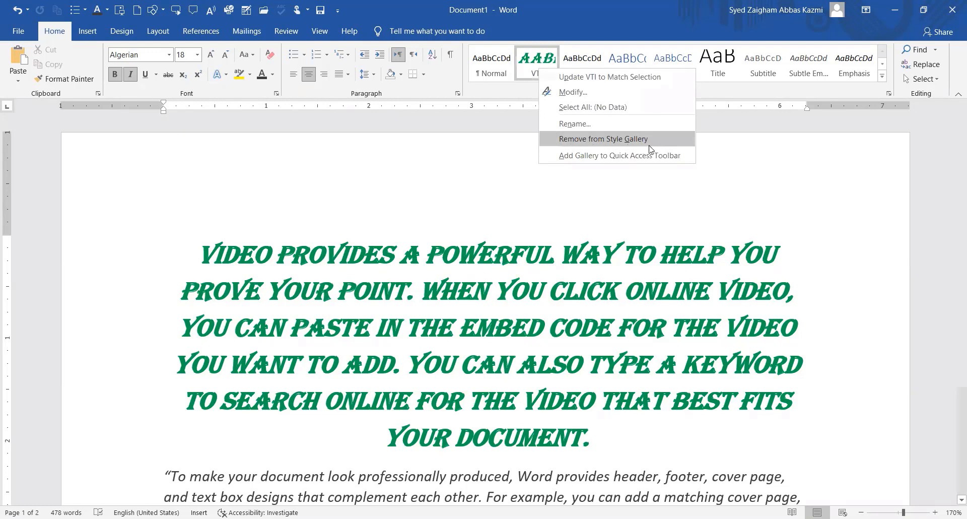
{"action": "left_click", "coordinate": [578, 144]}
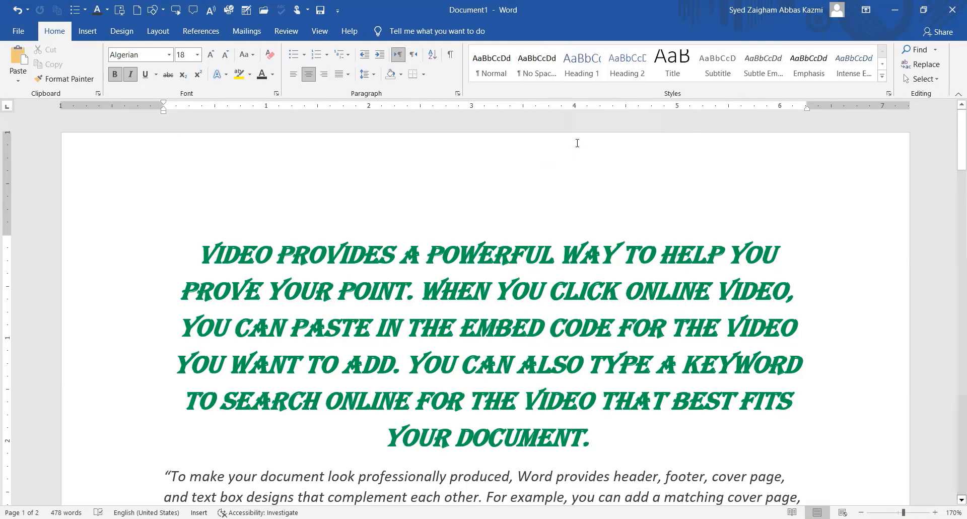
{"action": "left_click", "coordinate": [540, 76]}
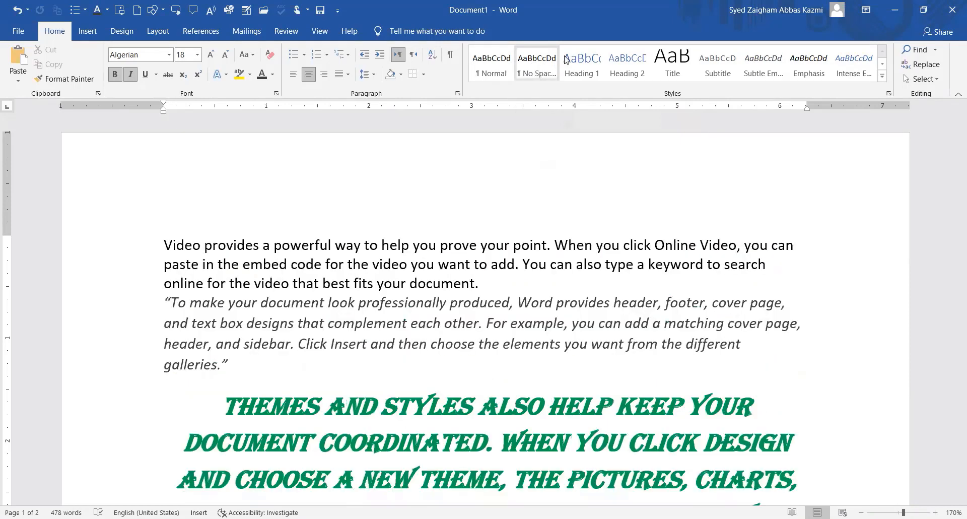
{"action": "key", "text": "ctrl+z"}
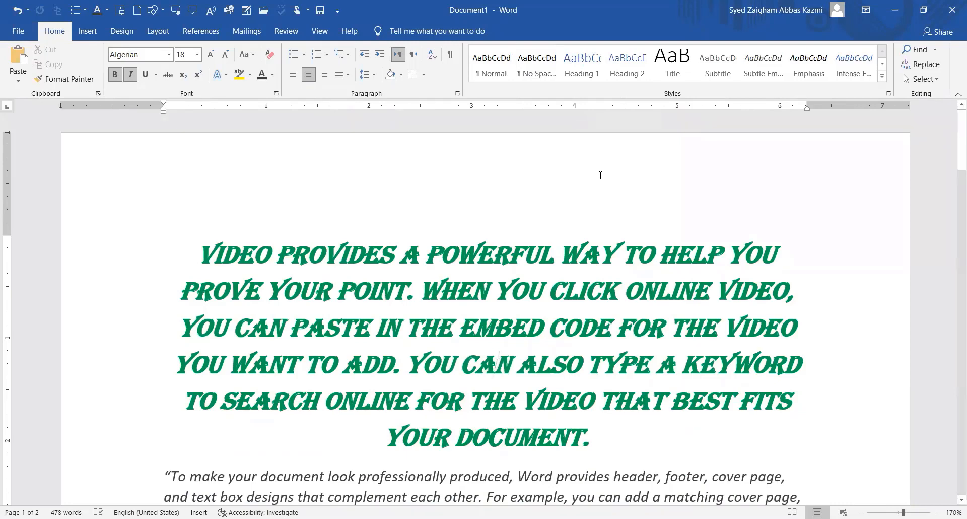
{"action": "scroll", "coordinate": [587, 216], "scroll_direction": "down", "scroll_amount": 3}
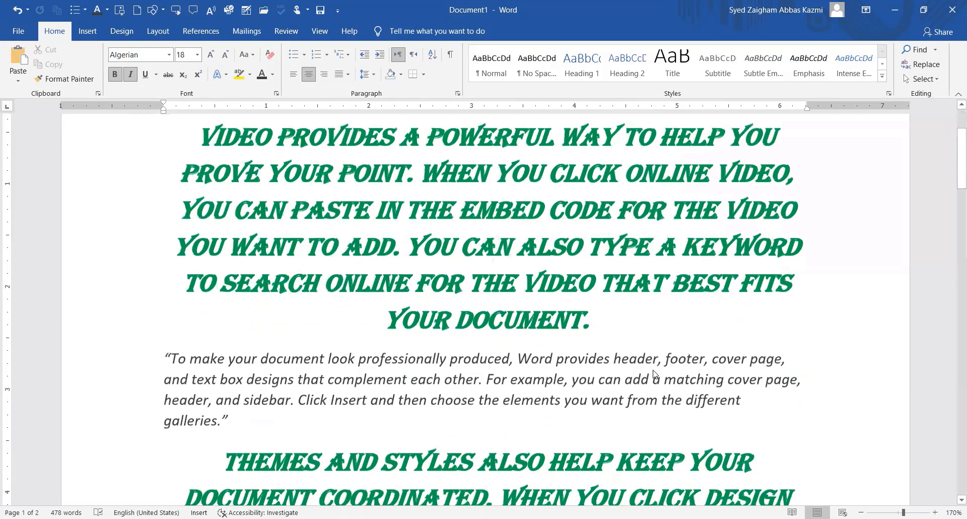
Delete all document text, then type 'Find', enlarge it, and erase it again.
{"action": "key", "text": "ctrl+a"}
{"action": "key", "text": "Delete"}
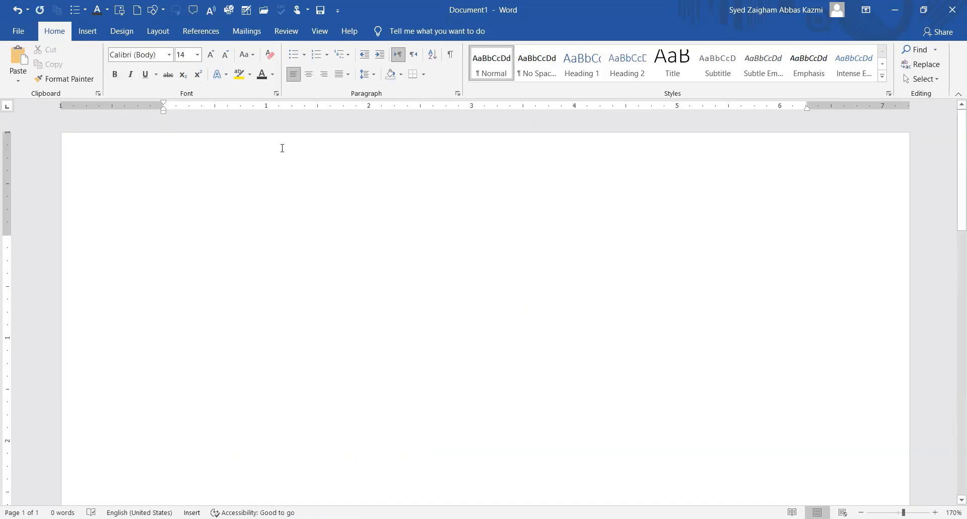
{"action": "type", "text": "Fin"}
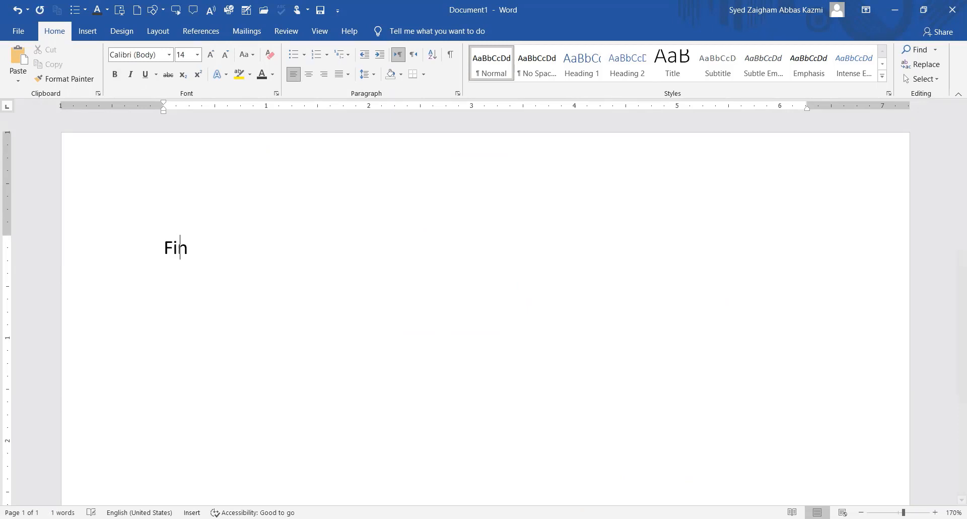
{"action": "type", "text": "d"}
{"action": "key", "text": "shift+Home"}
{"action": "key", "text": "ctrl+bracketright"}
{"action": "key", "text": "ctrl+bracketright"}
{"action": "key", "text": "ctrl+bracketright"}
{"action": "key", "text": "ctrl+bracketright"}
{"action": "key", "text": "ctrl+bracketright"}
{"action": "key", "text": "ctrl+bracketright"}
{"action": "key", "text": "ctrl+bracketright"}
{"action": "key", "text": "ctrl+bracketright"}
{"action": "key", "text": "ctrl+bracketright"}
{"action": "key", "text": "ctrl+bracketright"}
{"action": "key", "text": "ctrl+bracketright"}
{"action": "key", "text": "ctrl+bracketright"}
{"action": "key", "text": "ctrl+bracketright"}
{"action": "key", "text": "ctrl+bracketright"}
{"action": "key", "text": "ctrl+bracketright"}
{"action": "key", "text": "ctrl+bracketright"}
{"action": "key", "text": "ctrl+bracketright"}
{"action": "key", "text": "ctrl+bracketright"}
{"action": "key", "text": "ctrl+bracketright"}
{"action": "key", "text": "ctrl+bracketright"}
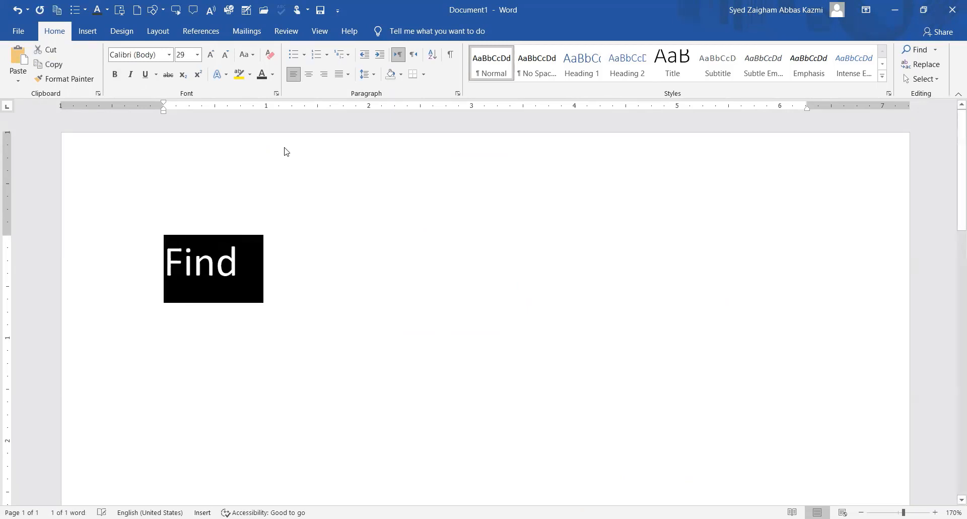
{"action": "left_click", "coordinate": [358, 301]}
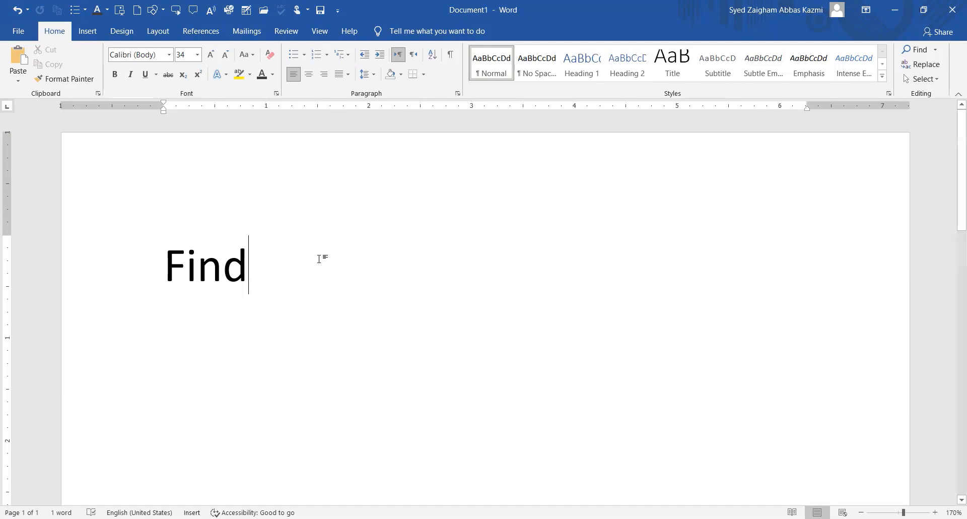
{"action": "key", "text": "BackSpace"}
{"action": "key", "text": "BackSpace"}
{"action": "key", "text": "BackSpace"}
{"action": "key", "text": "BackSpace"}
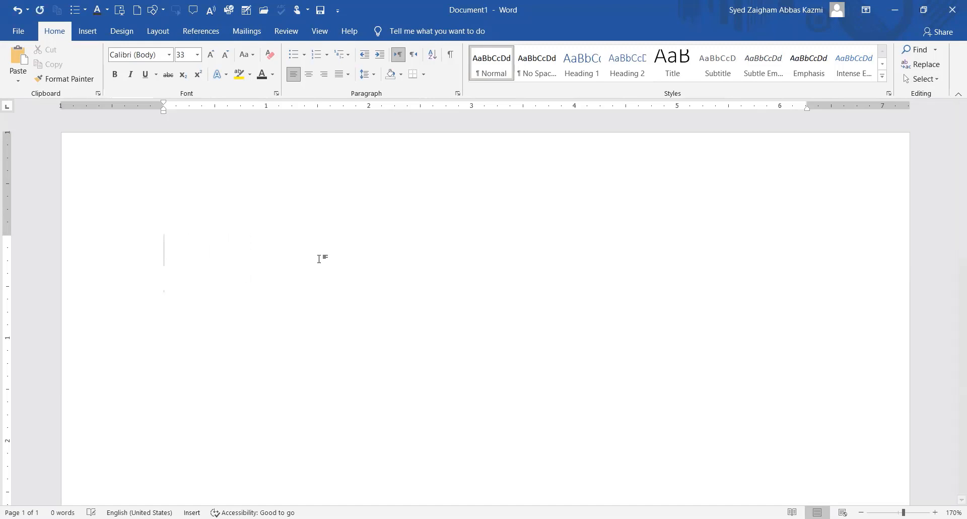
Insert five sample paragraphs with =rand() at a reduced font size and briefly select the word Video.
{"action": "key", "text": "BackSpace"}
{"action": "type", "text": "=rand()"}
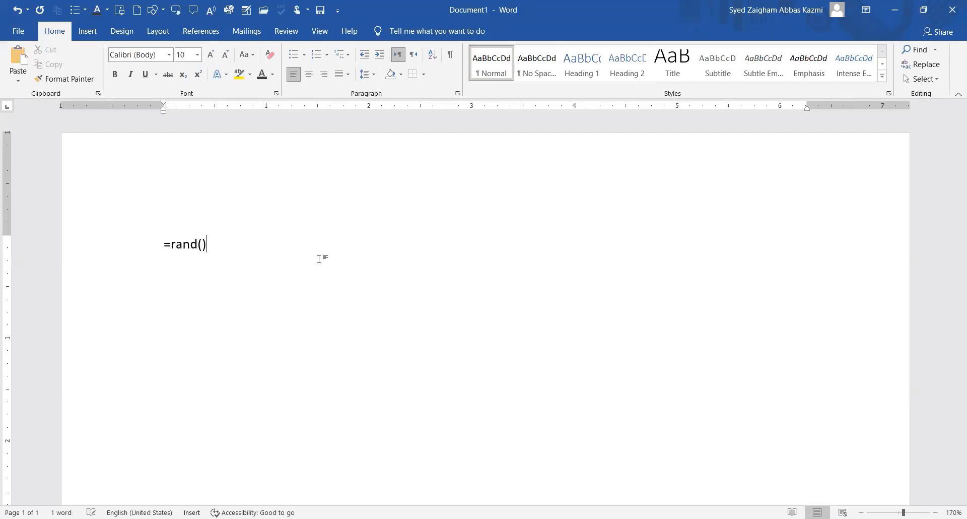
{"action": "key", "text": "Return"}
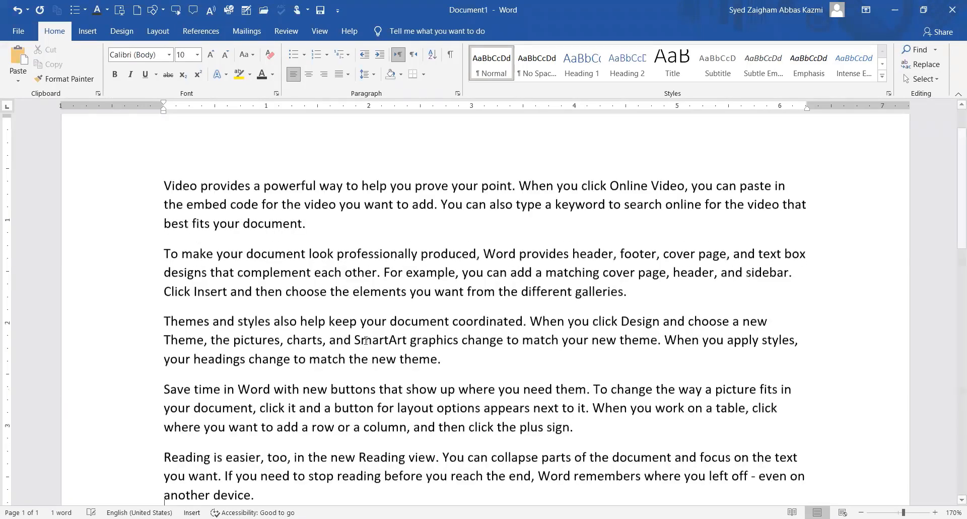
{"action": "scroll", "coordinate": [399, 338], "scroll_direction": "up", "scroll_amount": 2}
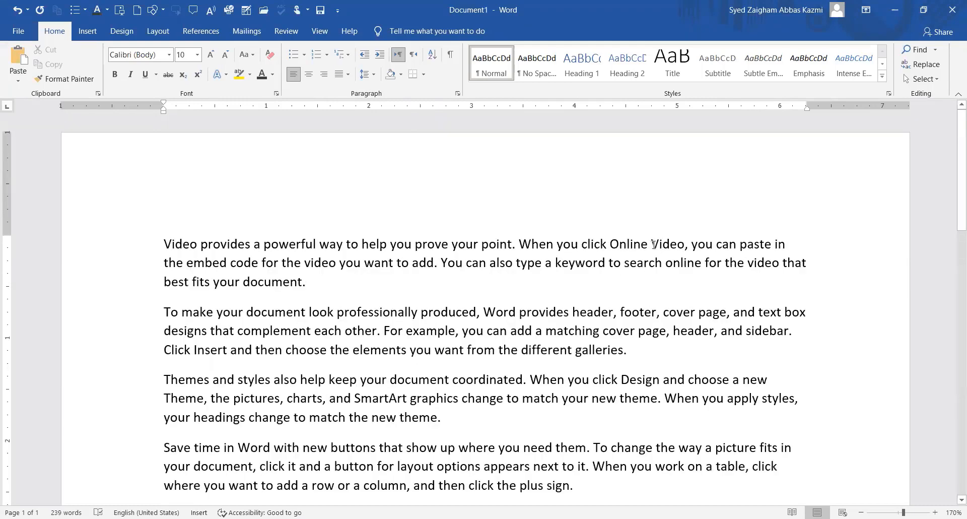
{"action": "left_click_drag", "start_coordinate": [652, 244], "coordinate": [685, 245]}
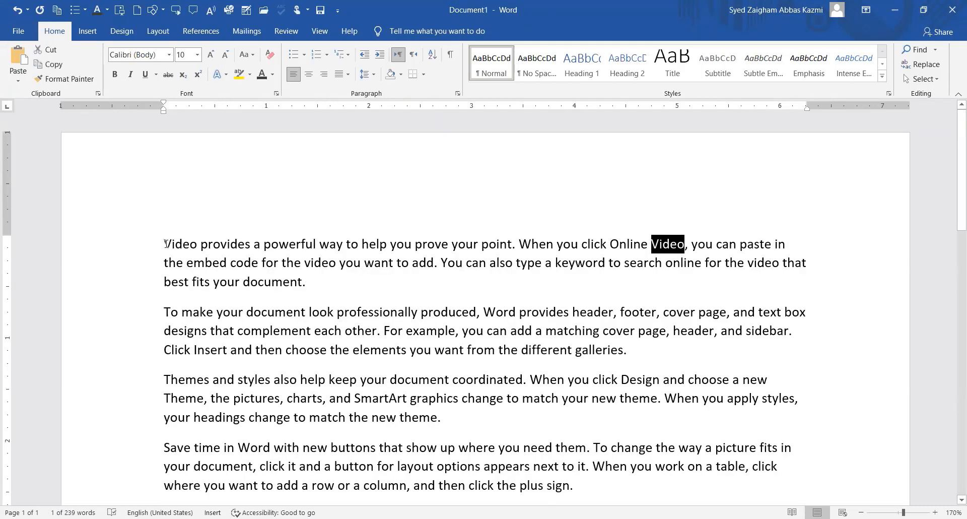
{"action": "left_click_drag", "start_coordinate": [166, 244], "coordinate": [195, 246]}
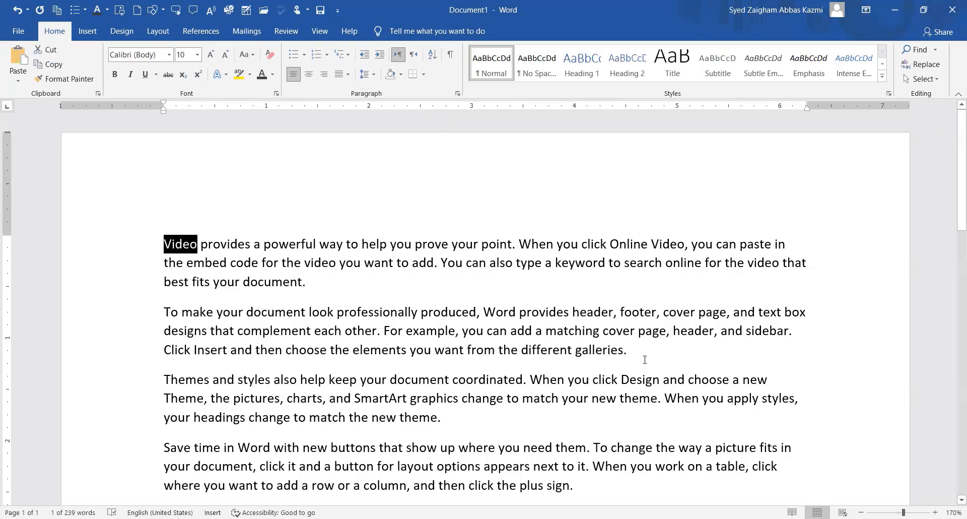
{"action": "left_click", "coordinate": [567, 275]}
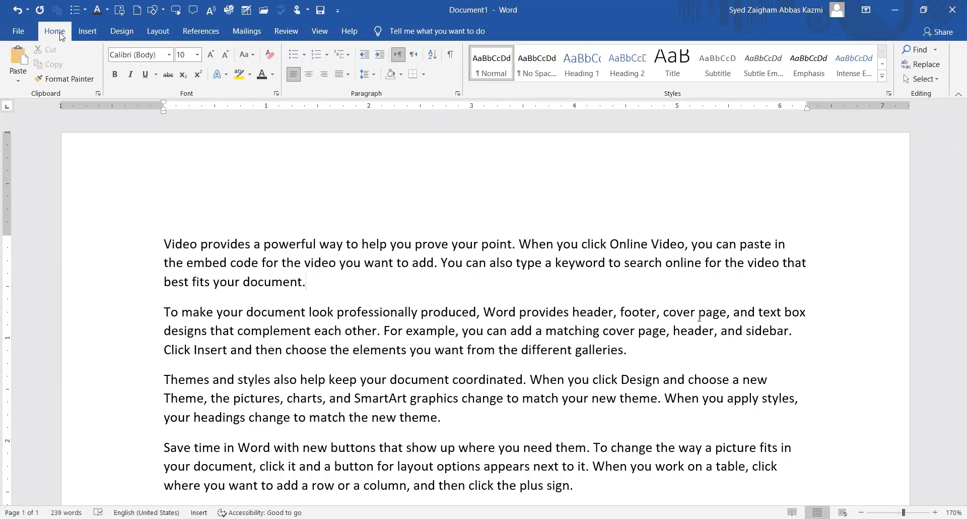
Search the document for 'video' in the Navigation pane.
{"action": "left_click", "coordinate": [915, 50]}
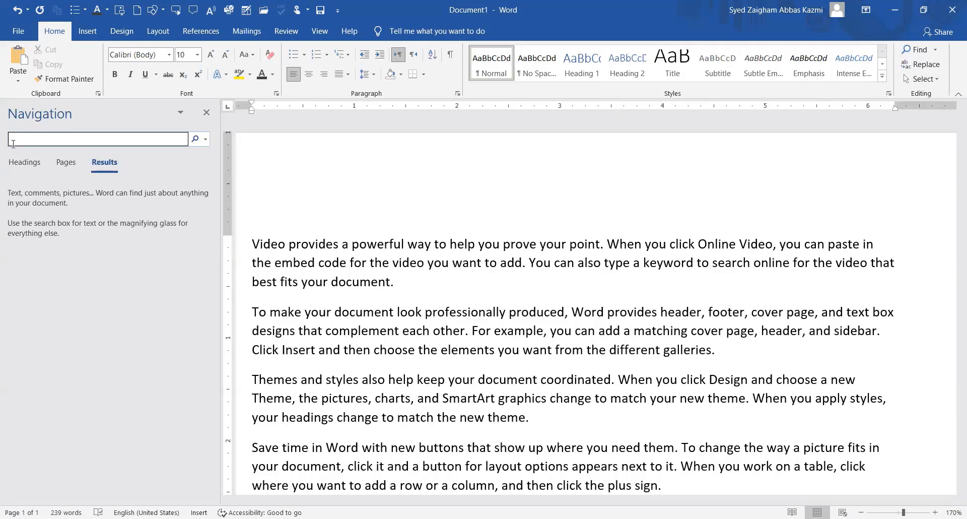
{"action": "type", "text": "video"}
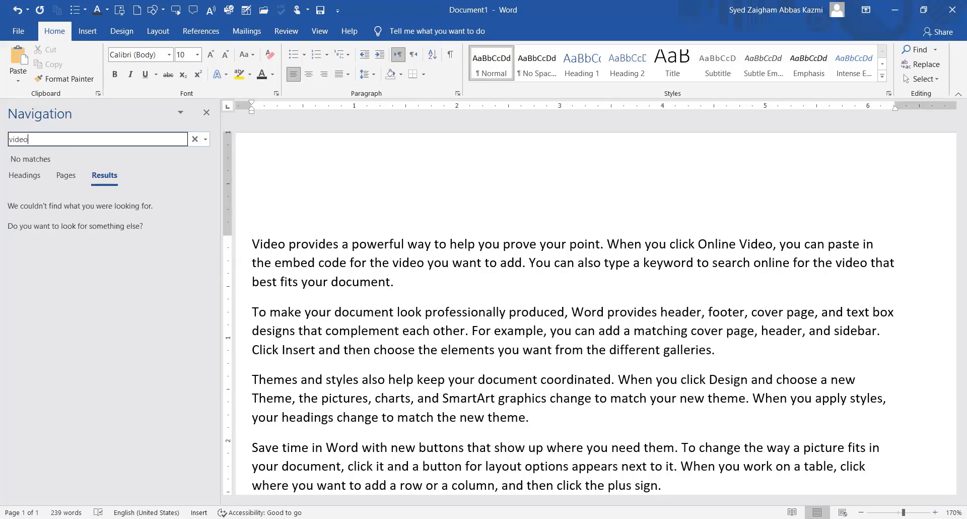
{"action": "key", "text": "Return"}
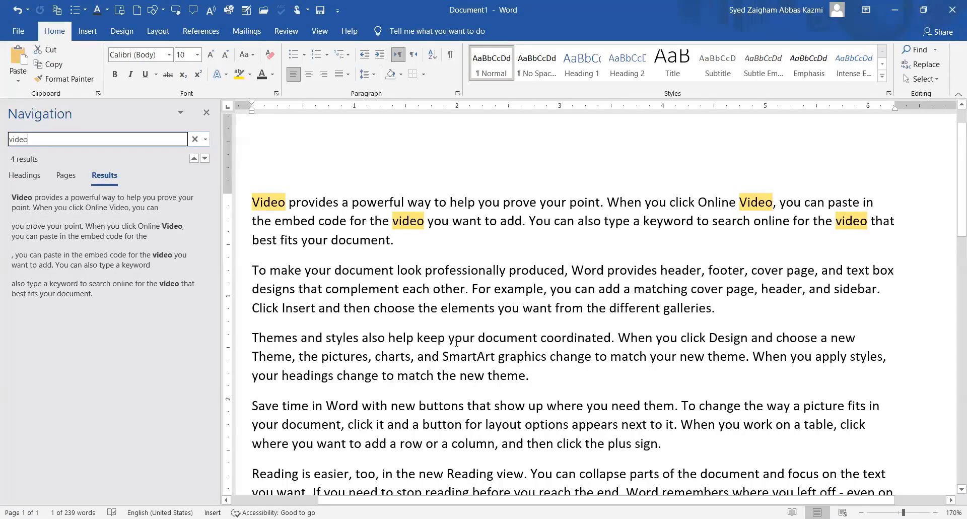
{"action": "scroll", "coordinate": [456, 343], "scroll_direction": "up", "scroll_amount": 1}
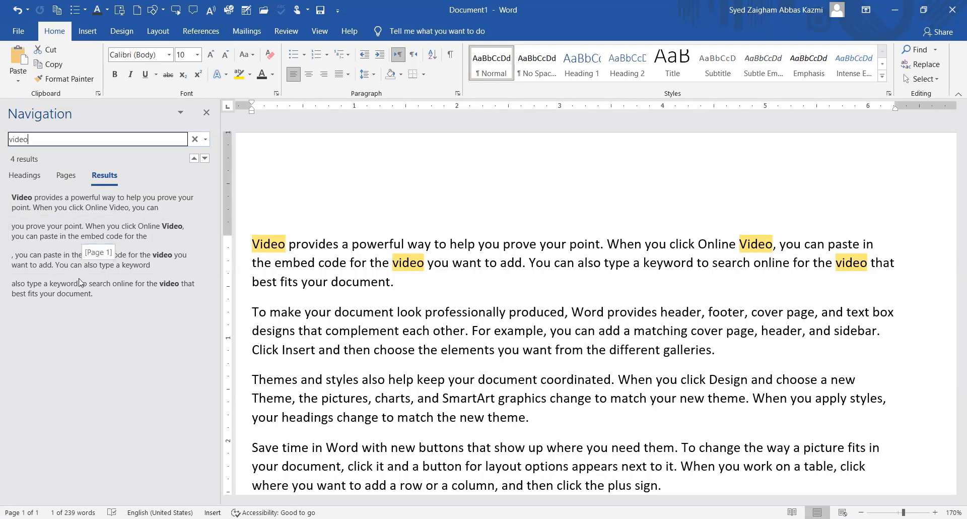
Visit each of the four 'video' matches, then close the Navigation pane.
{"action": "left_click", "coordinate": [121, 237]}
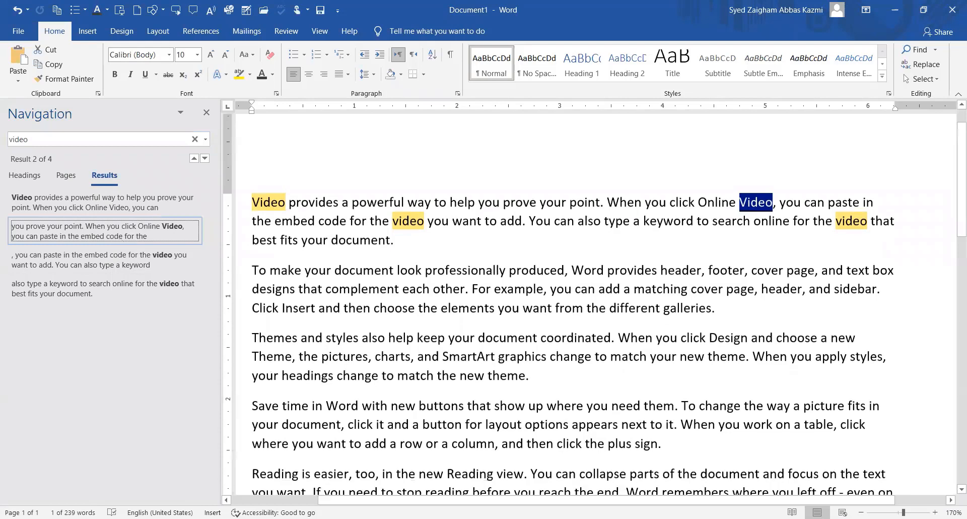
{"action": "left_click", "coordinate": [113, 203]}
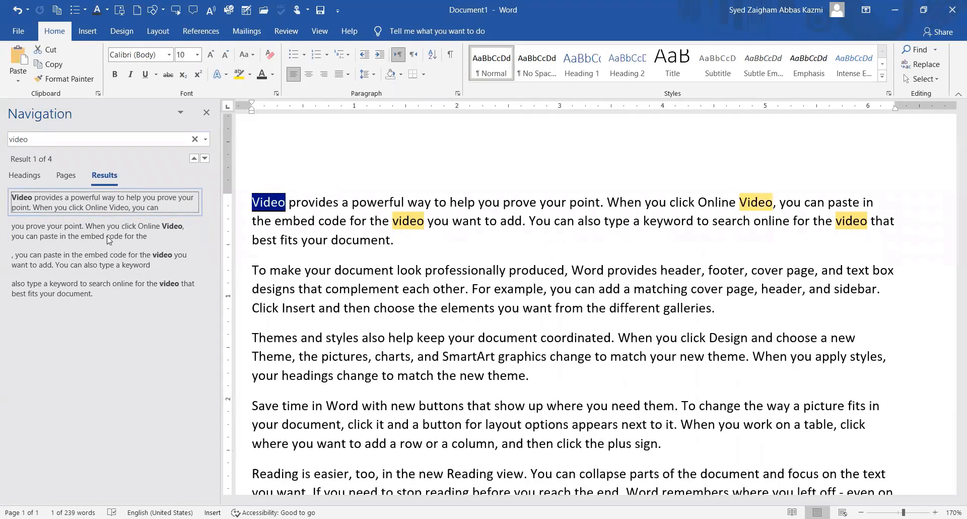
{"action": "key", "text": "Down"}
{"action": "left_click", "coordinate": [113, 202]}
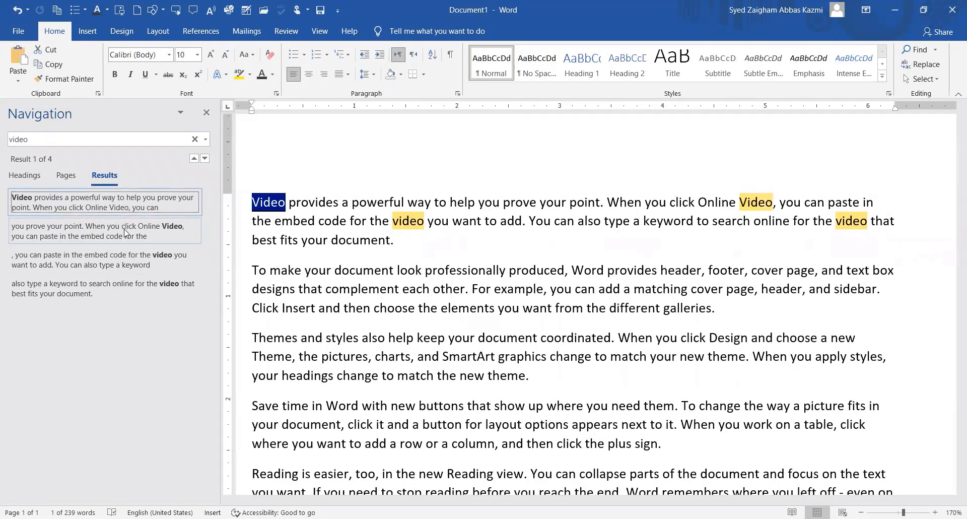
{"action": "key", "text": "Down"}
{"action": "key", "text": "Down"}
{"action": "left_click", "coordinate": [130, 289]}
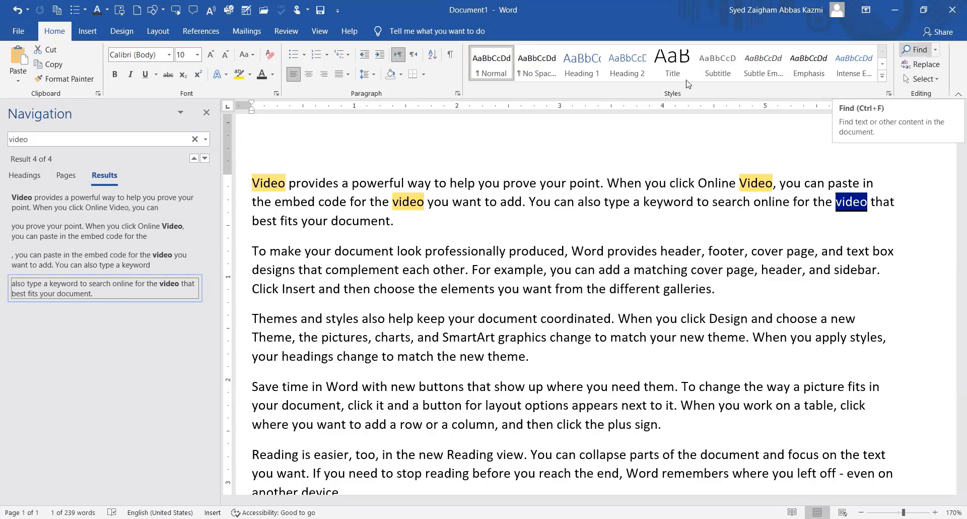
{"action": "left_click", "coordinate": [206, 114]}
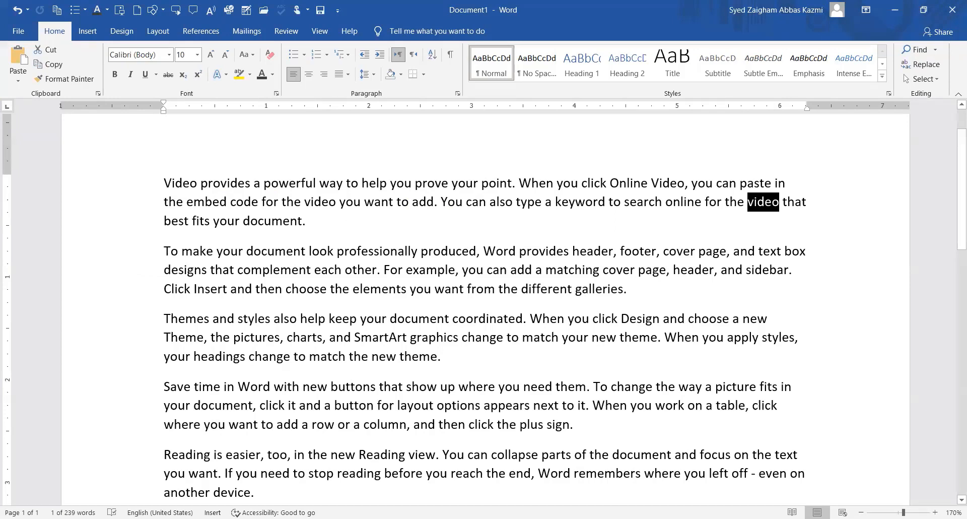
Type a new 'Find: Ctrl F' line after the first paragraph.
{"action": "left_click", "coordinate": [313, 220]}
{"action": "key", "text": "Return"}
{"action": "type", "text": "Find: Ctrl F"}
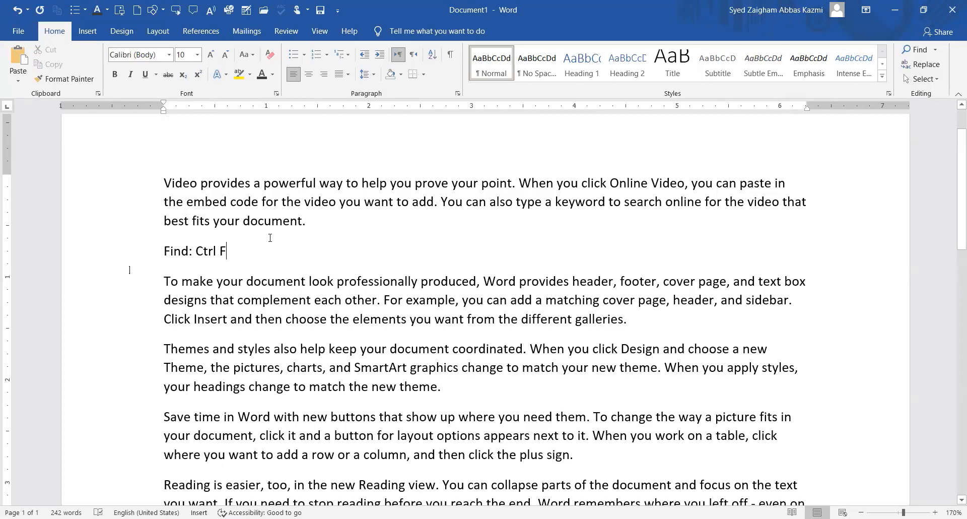
Make the 'Find: Ctrl F' line font size 28 and reopen the search pane with Ctrl+F.
{"action": "triple_click", "coordinate": [156, 252]}
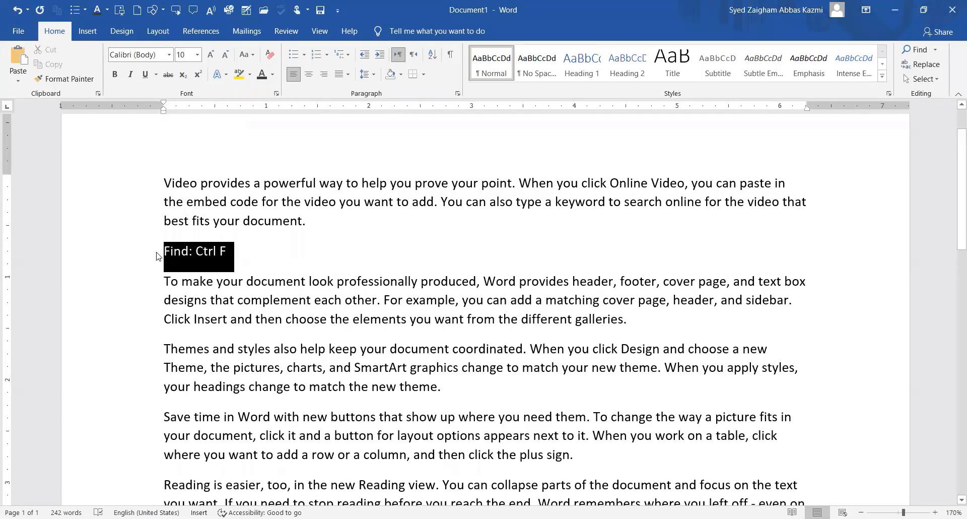
{"action": "key", "text": "ctrl+shift+p"}
{"action": "type", "text": "28"}
{"action": "key", "text": "Return"}
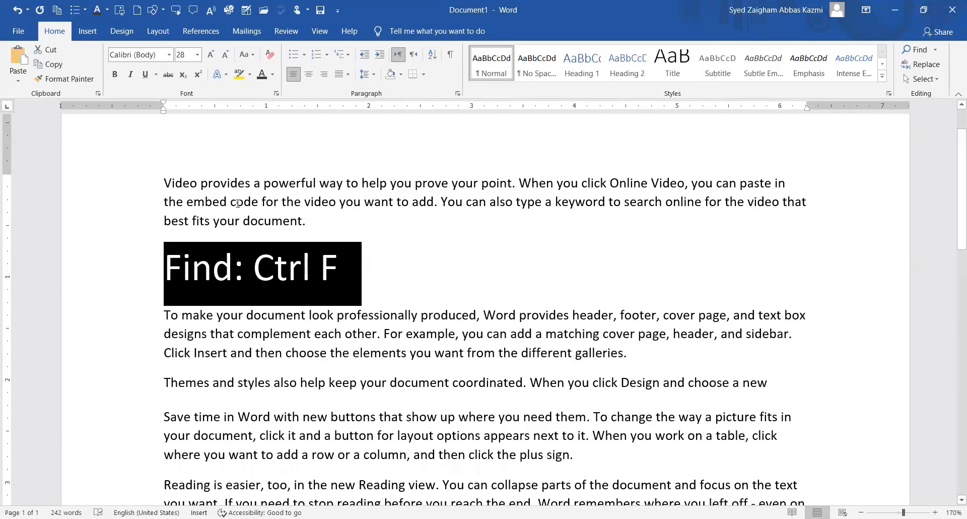
{"action": "key", "text": "Up"}
{"action": "key", "text": "Up"}
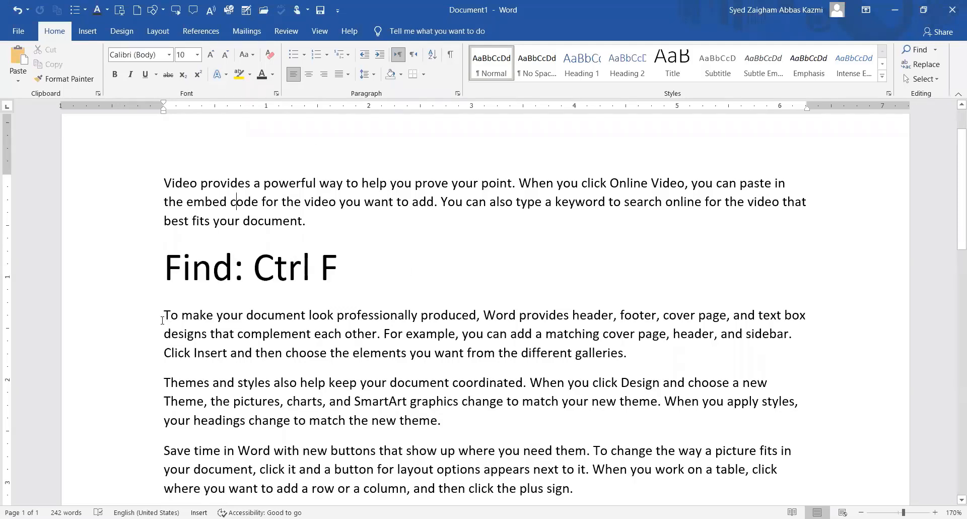
{"action": "left_click", "coordinate": [405, 274]}
{"action": "key", "text": "ctrl+f"}
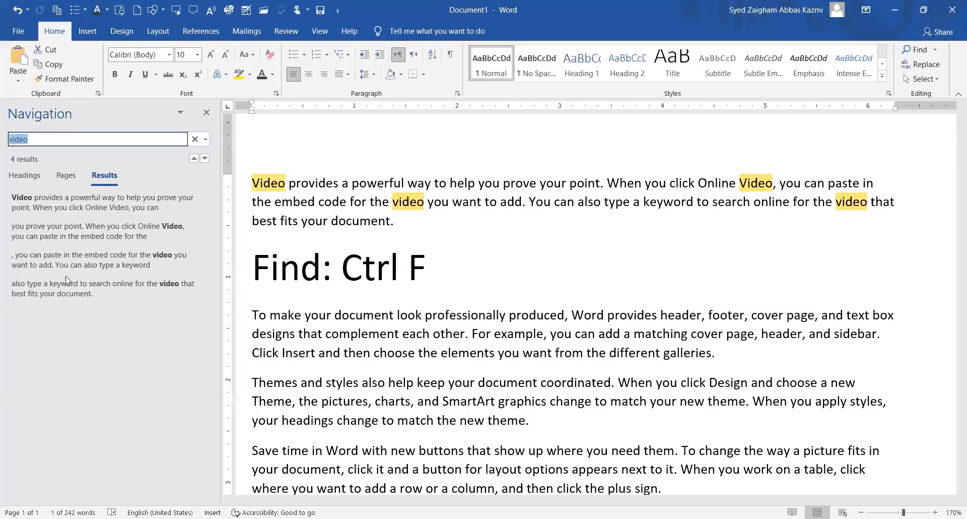
Replace the search term 'video' with 'provides'.
{"action": "left_click", "coordinate": [55, 140]}
{"action": "left_click_drag", "start_coordinate": [55, 140], "coordinate": [6, 146]}
{"action": "type", "text": "p"}
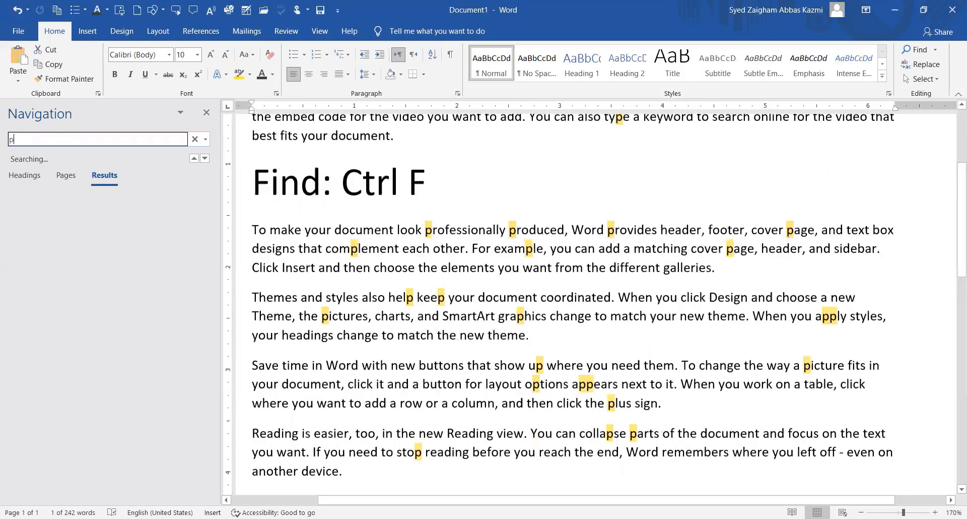
{"action": "type", "text": "rovides"}
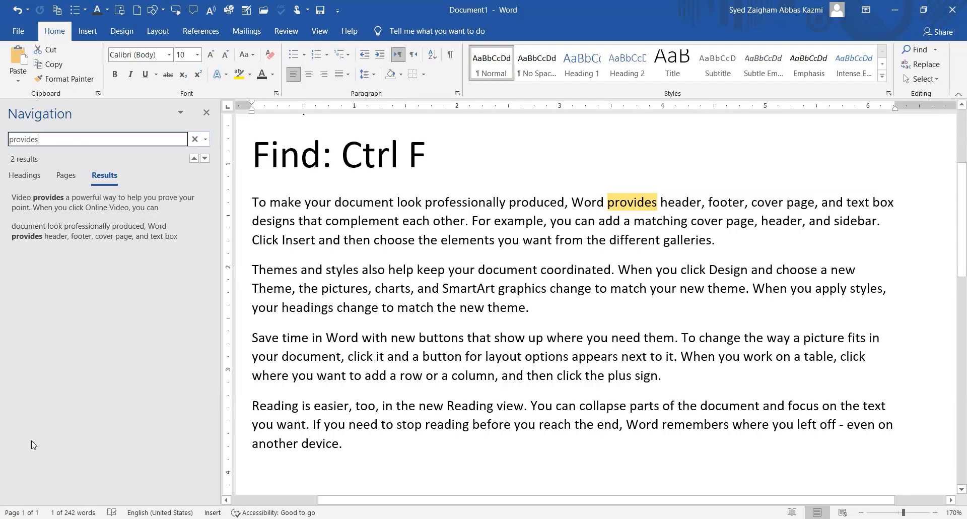
{"action": "scroll", "coordinate": [453, 277], "scroll_direction": "down", "scroll_amount": 3}
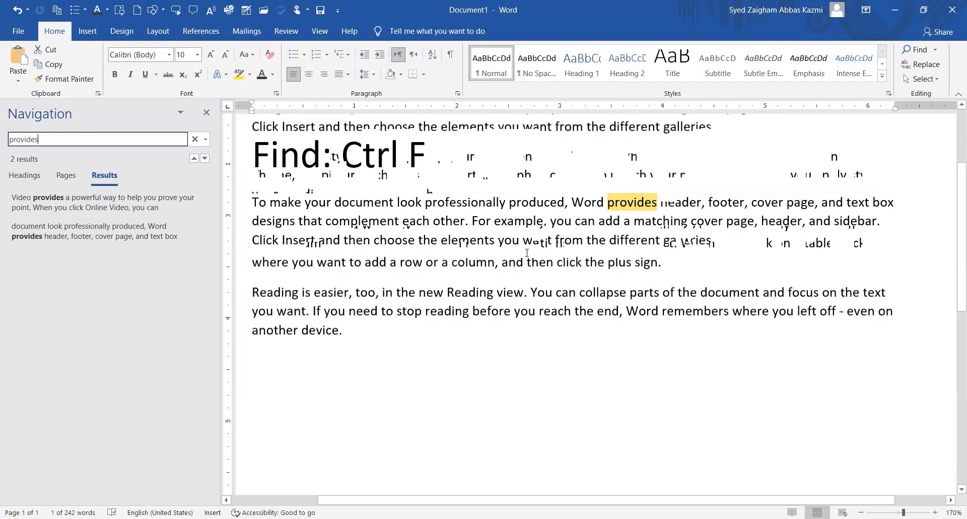
Step through both 'provides' matches and briefly view the extra search options list.
{"action": "left_click", "coordinate": [78, 242]}
{"action": "key", "text": "Up"}
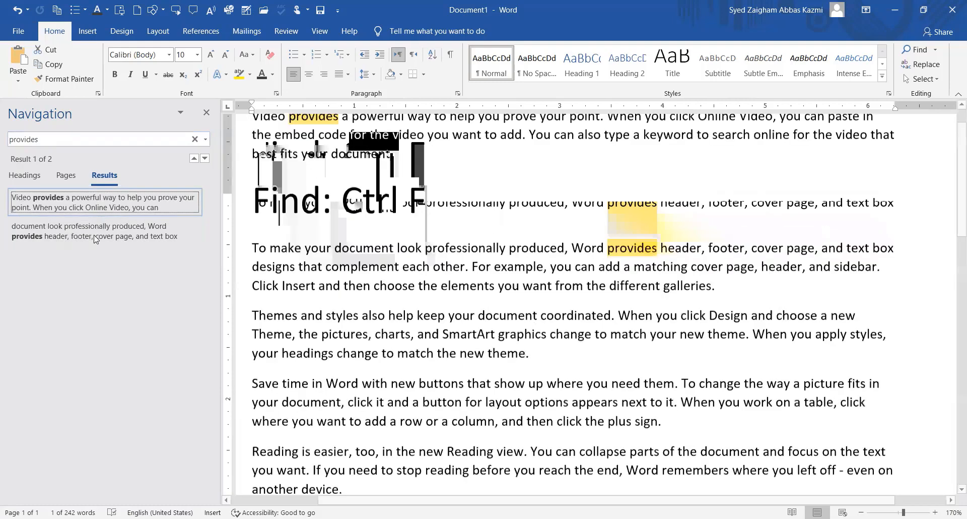
{"action": "key", "text": "Down"}
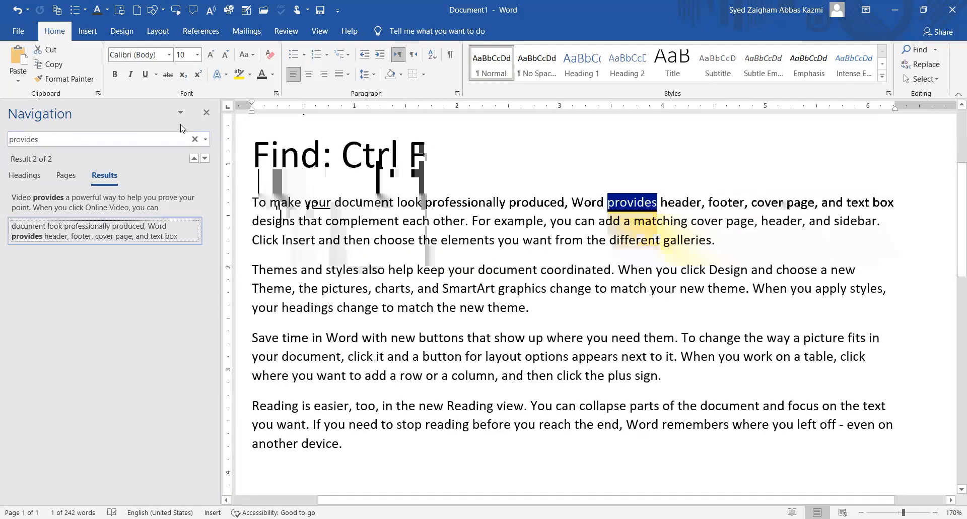
{"action": "left_click", "coordinate": [204, 141]}
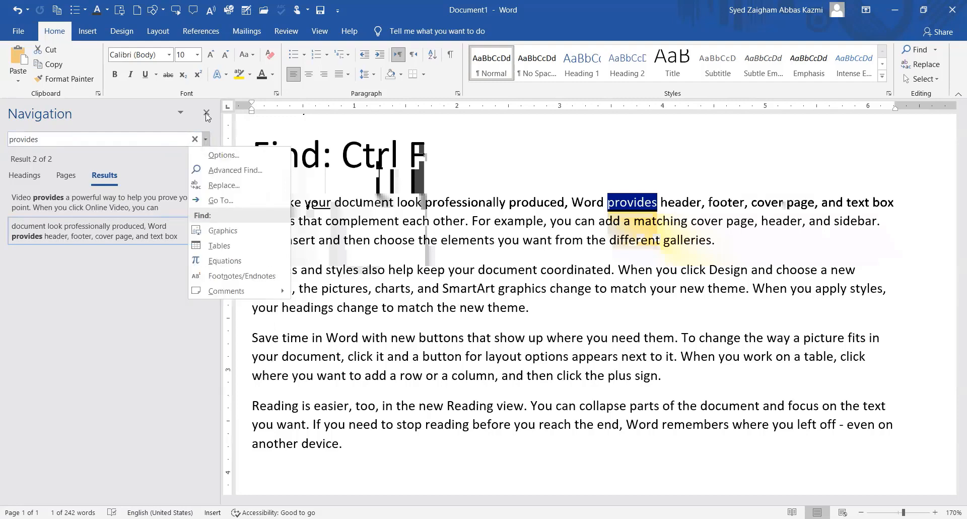
{"action": "key", "text": "Escape"}
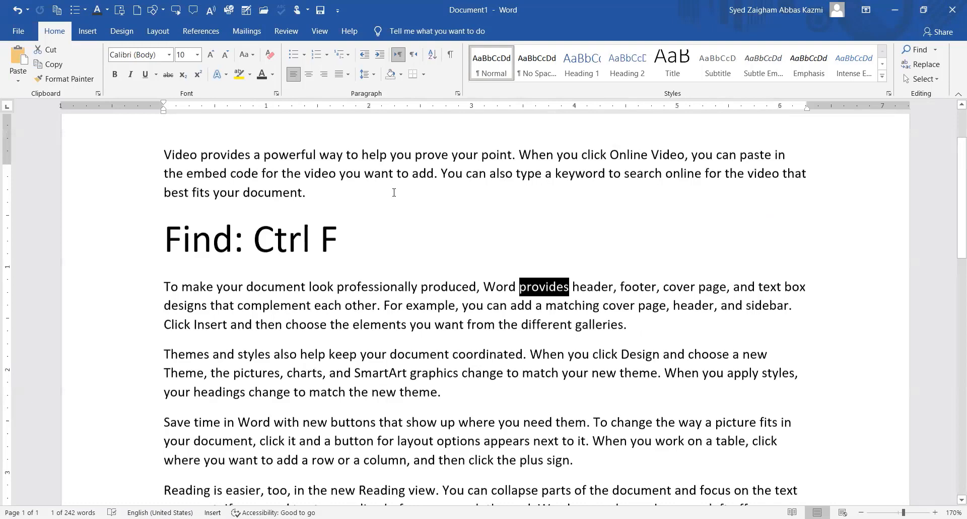
Add an 'Advance Find' line directly below the 'Find: Ctrl F' heading.
{"action": "scroll", "coordinate": [338, 186], "scroll_direction": "down", "scroll_amount": 1}
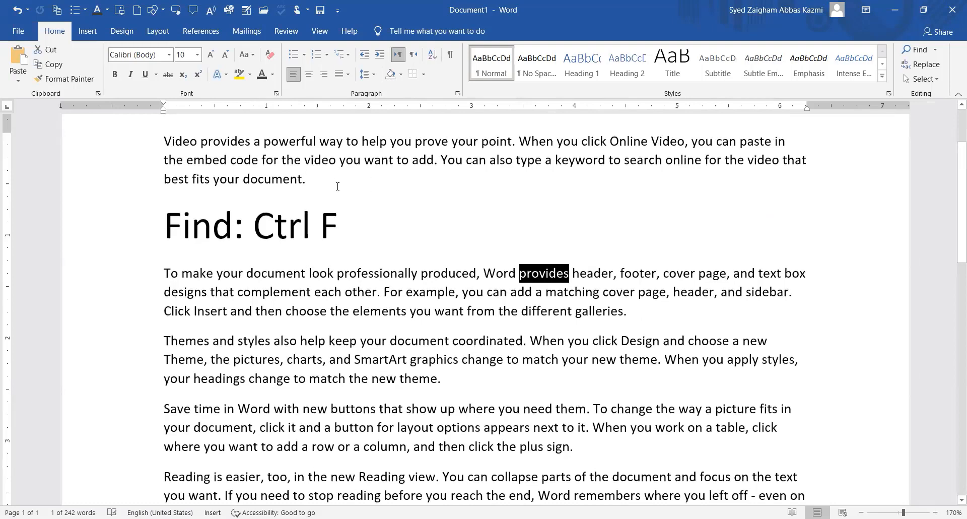
{"action": "left_click", "coordinate": [373, 243]}
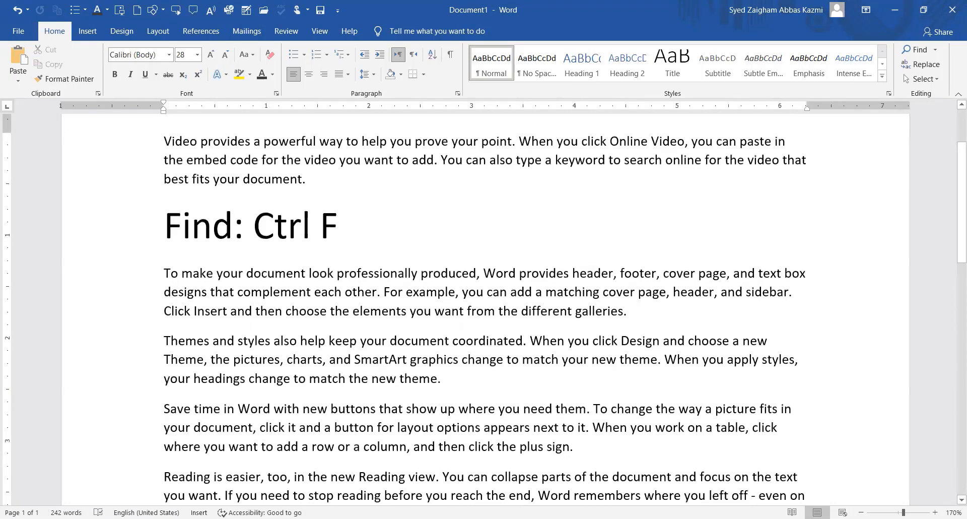
{"action": "key", "text": "Return"}
{"action": "type", "text": "A"}
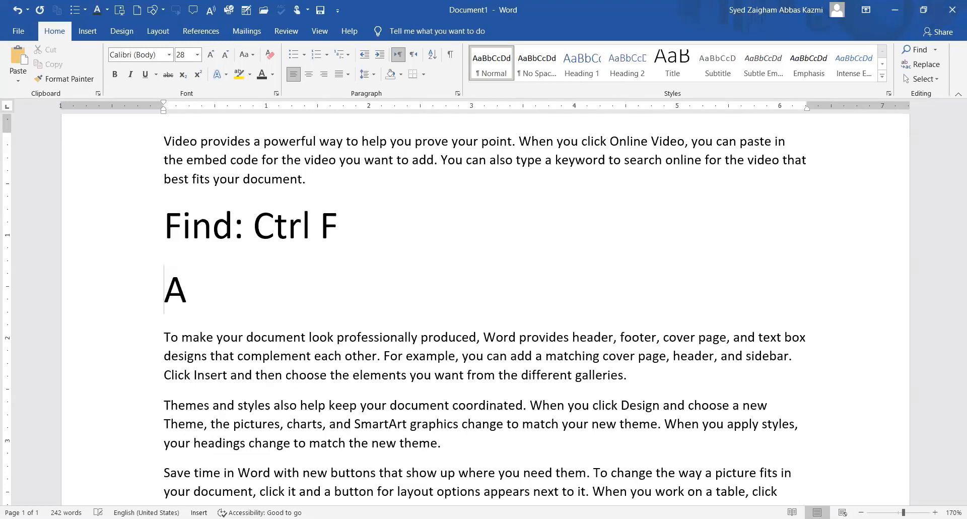
{"action": "type", "text": "dv"}
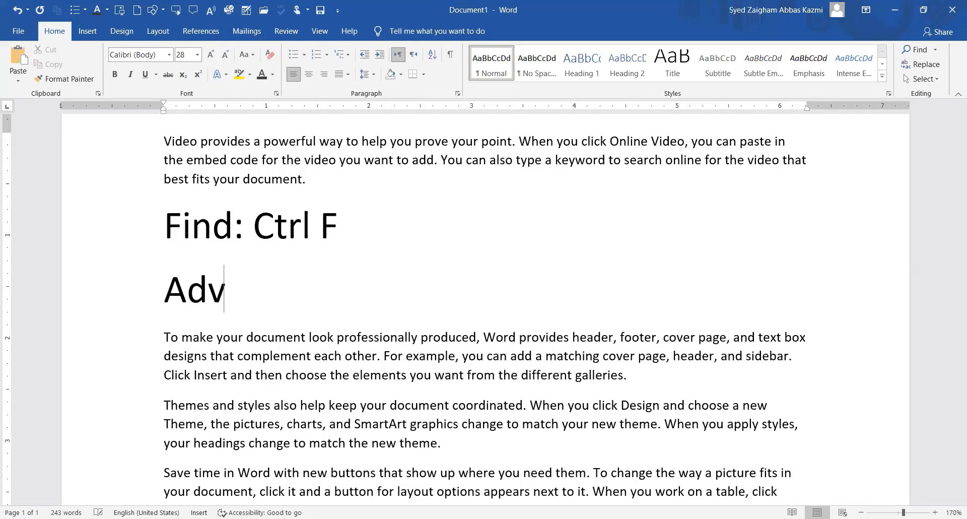
{"action": "type", "text": "ance Find"}
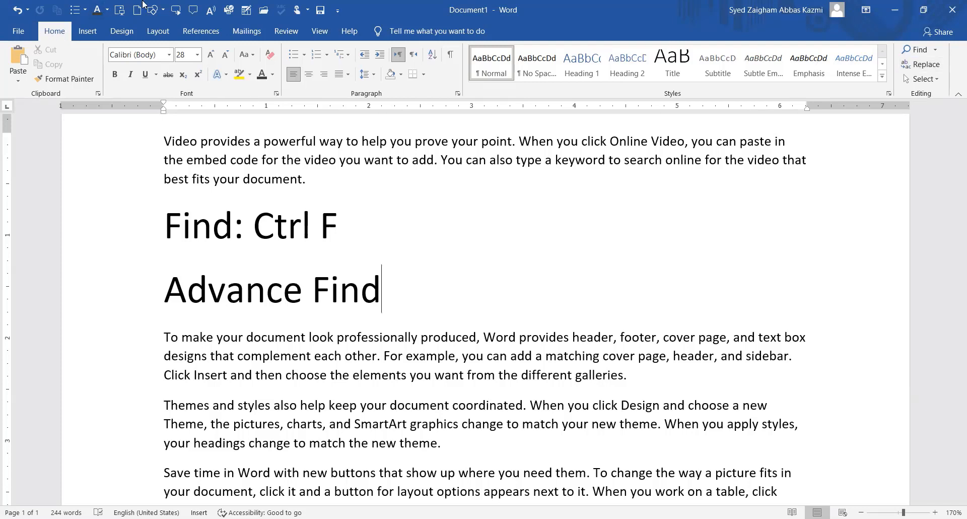
{"action": "left_click", "coordinate": [937, 54]}
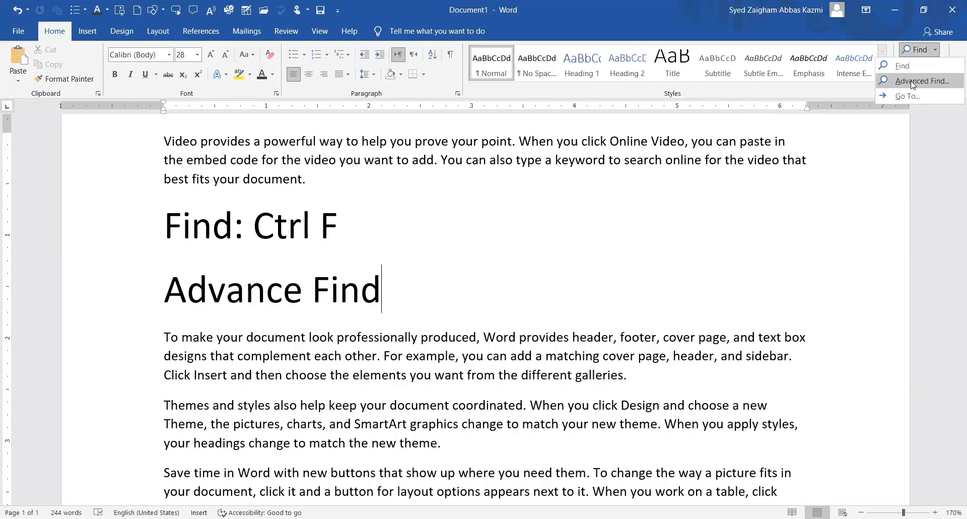
Open Advanced Find for 'provides', reposition the dialog, and expand More to show search options.
{"action": "left_click", "coordinate": [912, 82]}
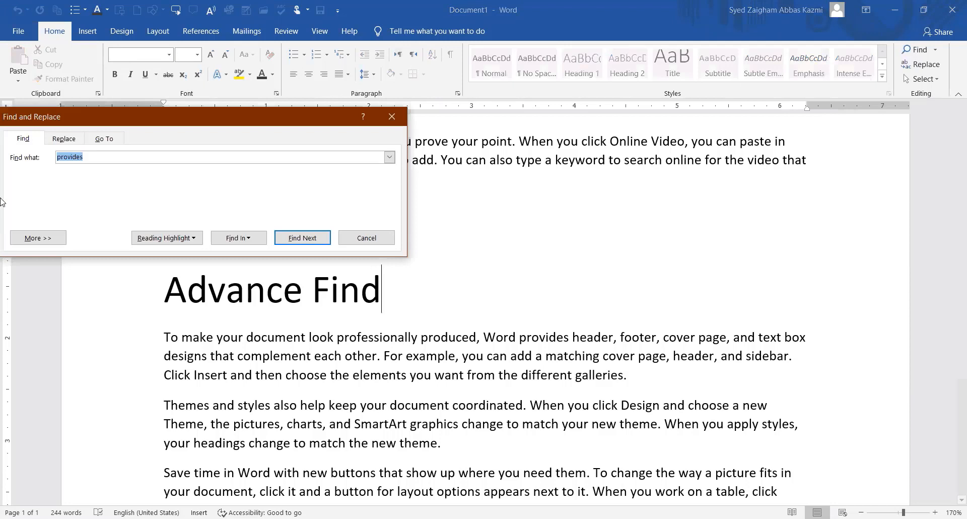
{"action": "left_click_drag", "start_coordinate": [60, 116], "coordinate": [128, 83]}
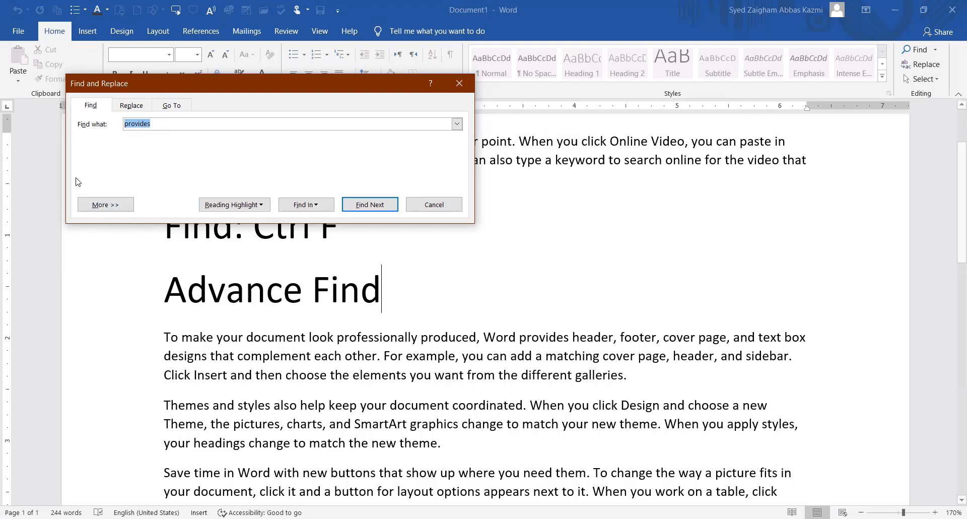
{"action": "left_click", "coordinate": [111, 206]}
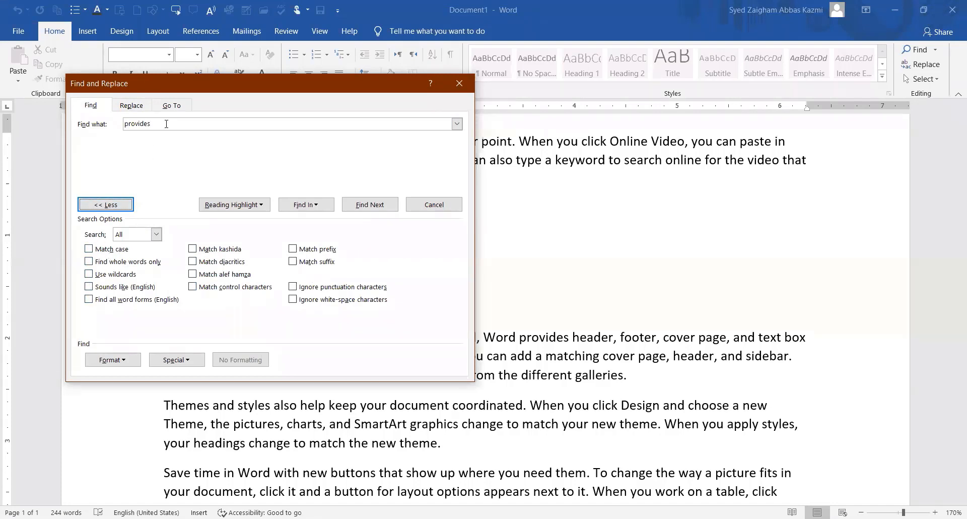
Change the search term from 'provides' to 'Video' and find its first occurrence.
{"action": "left_click", "coordinate": [166, 124]}
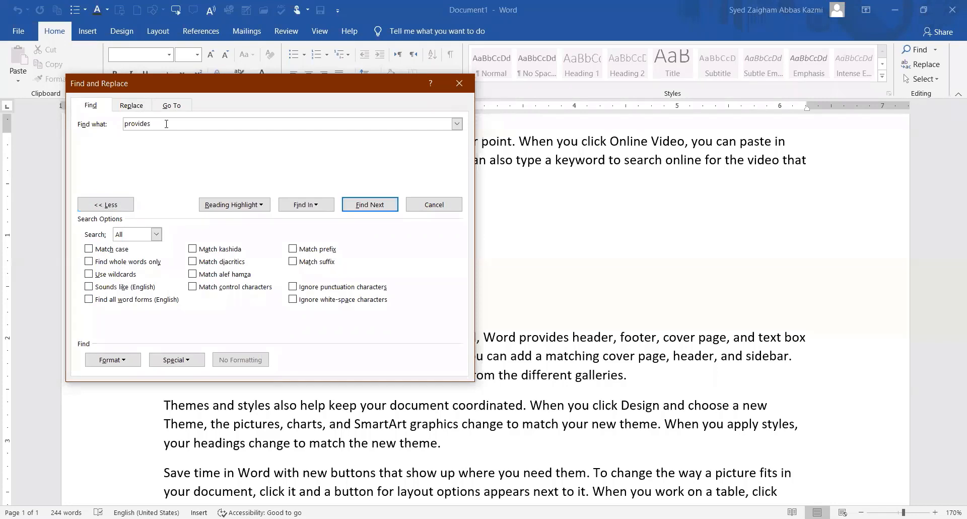
{"action": "key", "text": "BackSpace"}
{"action": "key", "text": "BackSpace"}
{"action": "key", "text": "BackSpace"}
{"action": "key", "text": "BackSpace"}
{"action": "key", "text": "BackSpace"}
{"action": "key", "text": "BackSpace"}
{"action": "key", "text": "BackSpace"}
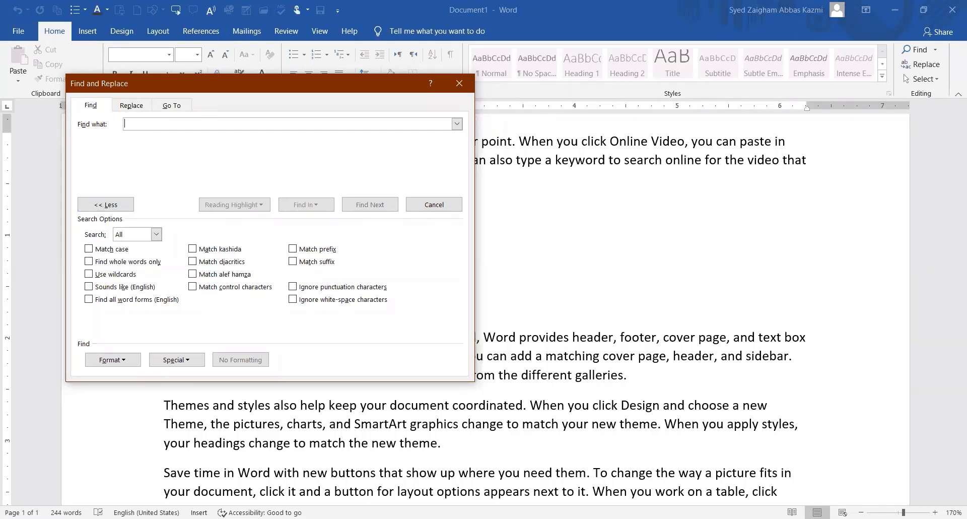
{"action": "type", "text": "Video"}
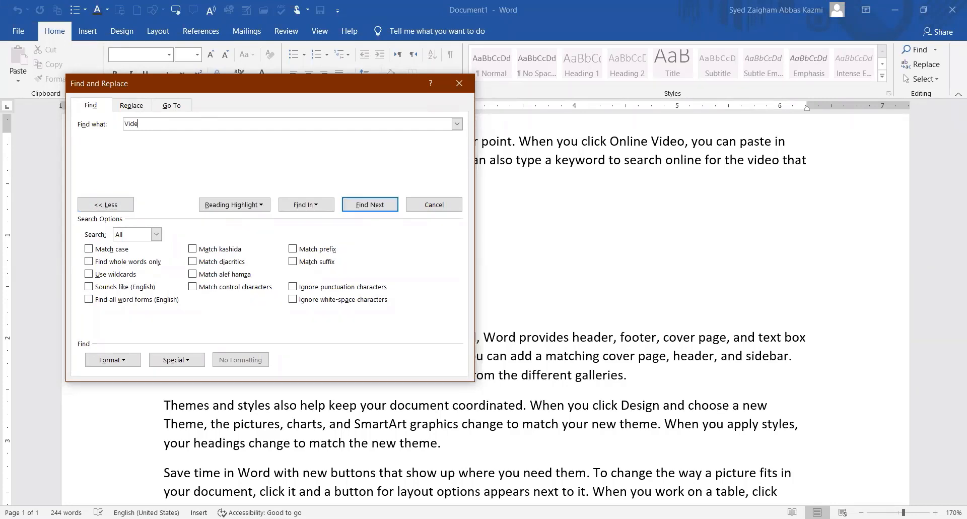
{"action": "left_click", "coordinate": [124, 124]}
{"action": "left_click", "coordinate": [166, 124]}
{"action": "left_click", "coordinate": [366, 209]}
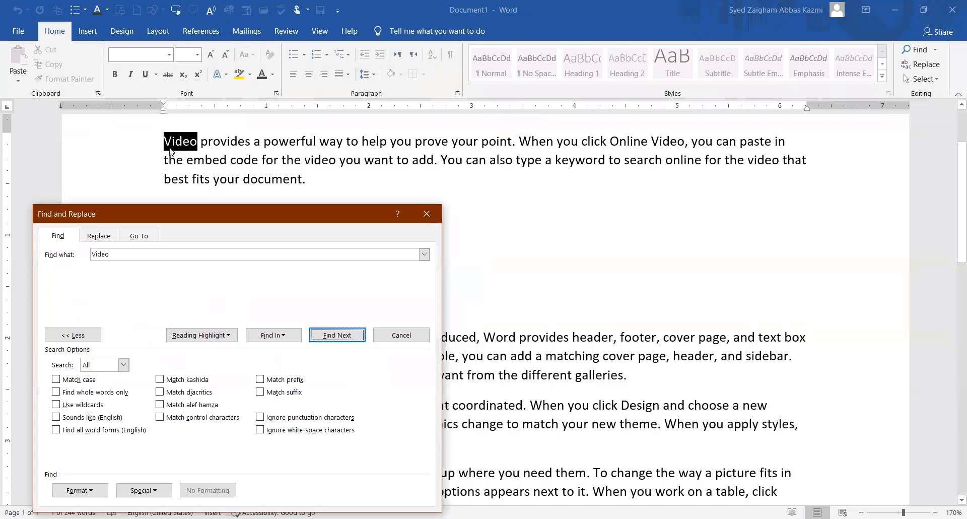
Step through further Video matches, including Online Video and lowercase video.
{"action": "left_click_drag", "start_coordinate": [210, 212], "coordinate": [149, 171]}
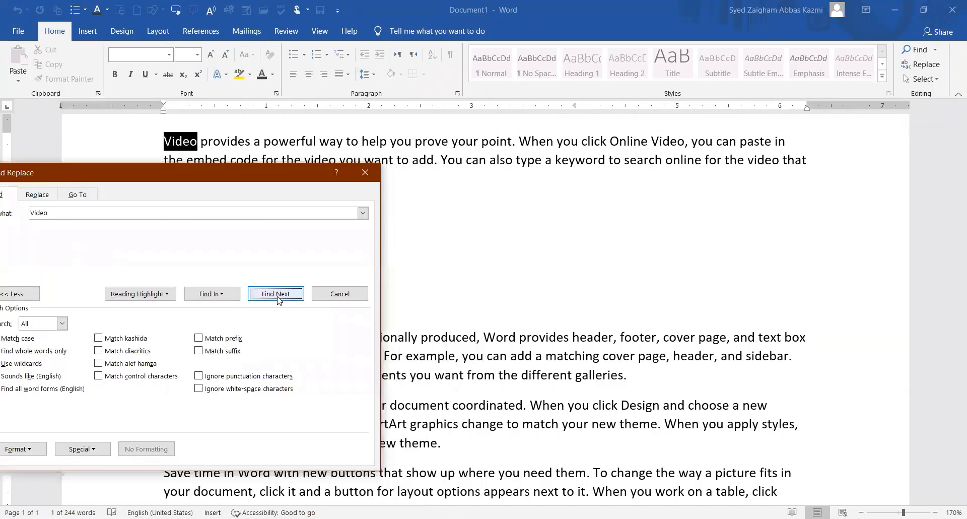
{"action": "left_click", "coordinate": [276, 295]}
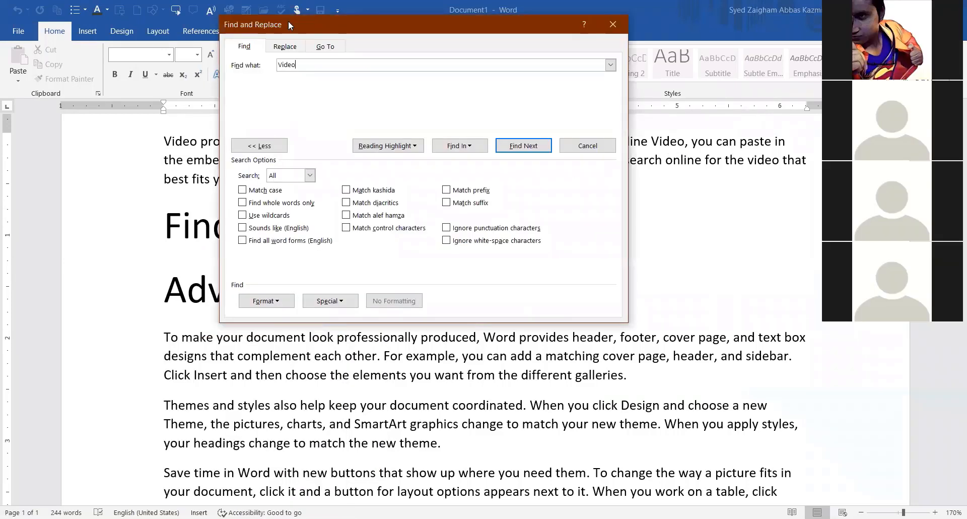
{"action": "left_click_drag", "start_coordinate": [288, 20], "coordinate": [284, 8]}
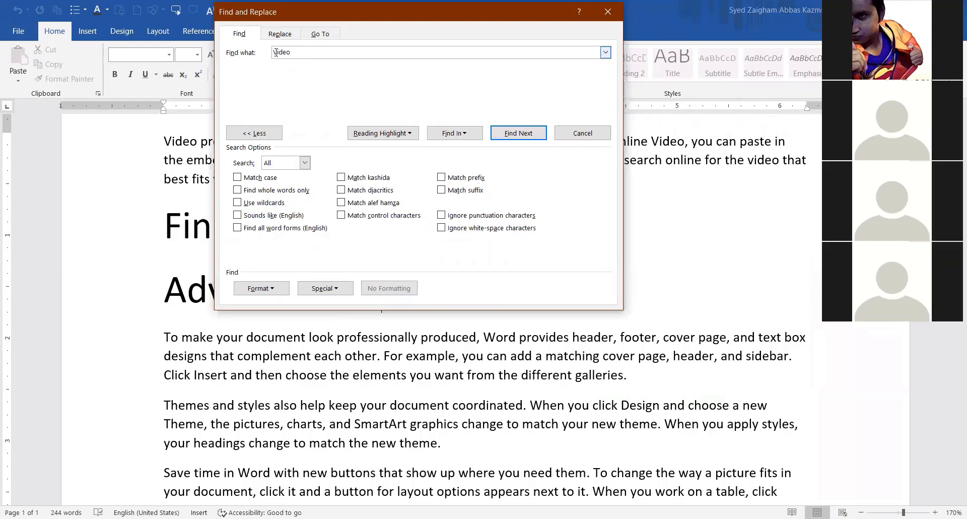
{"action": "left_click_drag", "start_coordinate": [293, 53], "coordinate": [274, 54]}
{"action": "key", "text": "Return"}
{"action": "key", "text": "Return"}
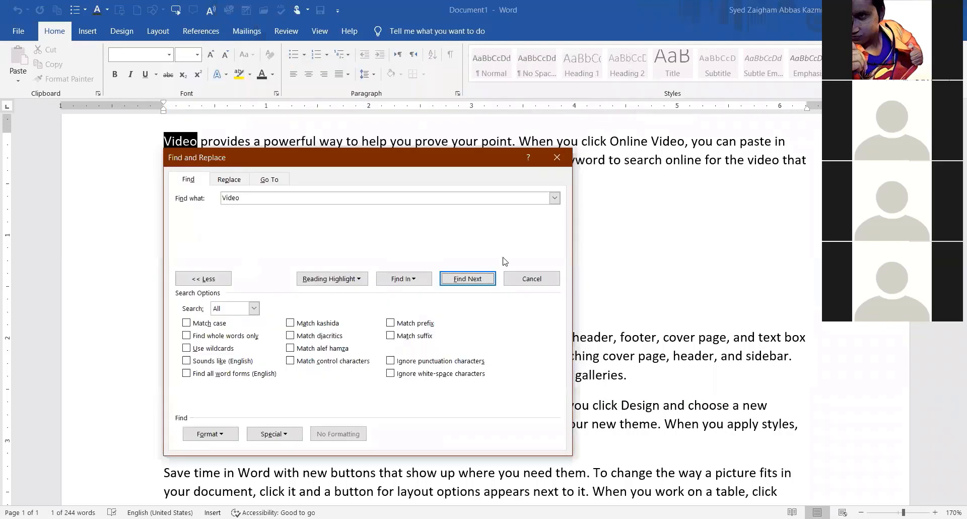
{"action": "left_click", "coordinate": [502, 257]}
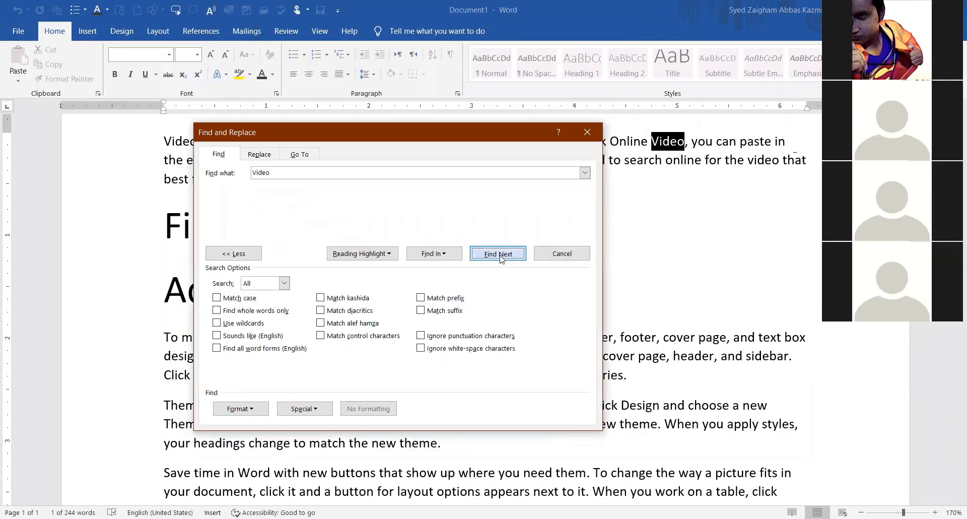
{"action": "key", "text": "Return"}
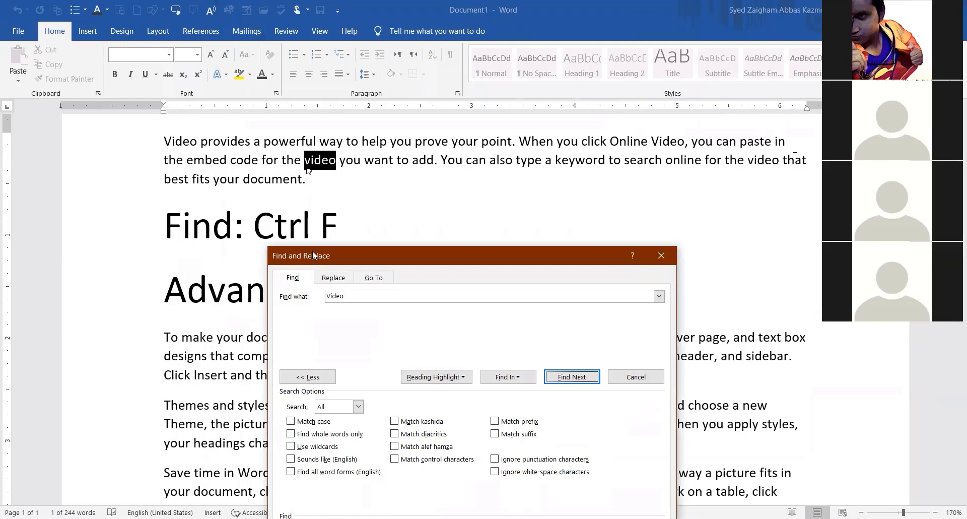
{"action": "left_click_drag", "start_coordinate": [312, 255], "coordinate": [277, 197]}
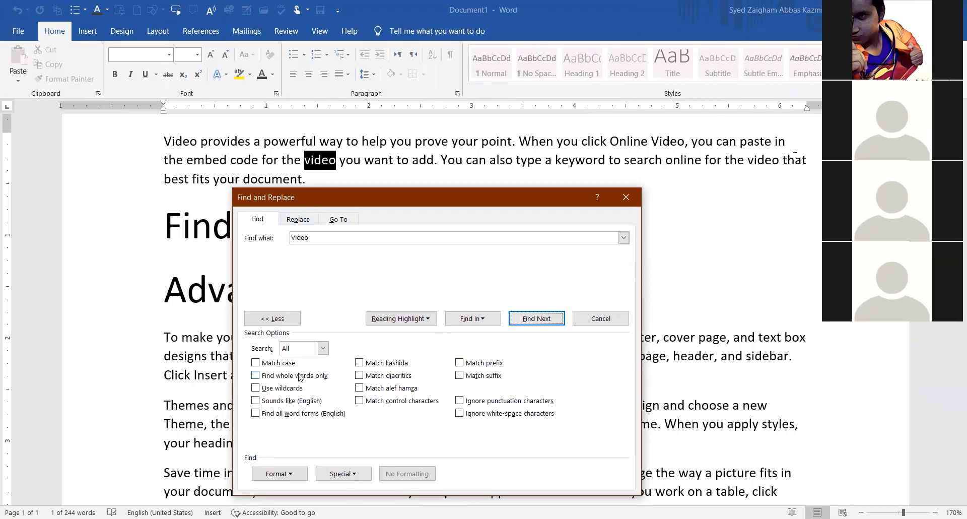
{"action": "left_click", "coordinate": [295, 241]}
{"action": "left_click_drag", "start_coordinate": [307, 196], "coordinate": [293, 139]}
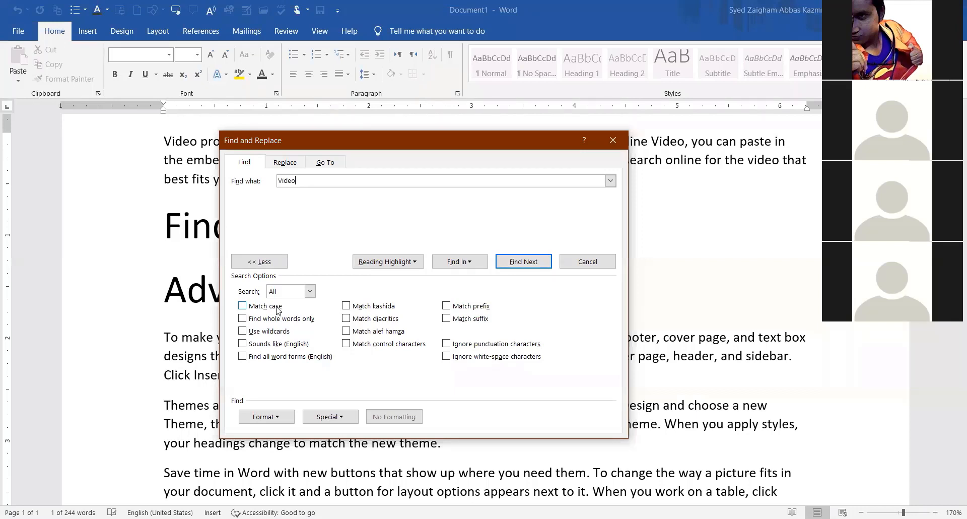
Turn on Match case and search 'Video' through to the end, dismissing the finished message.
{"action": "left_click", "coordinate": [242, 306]}
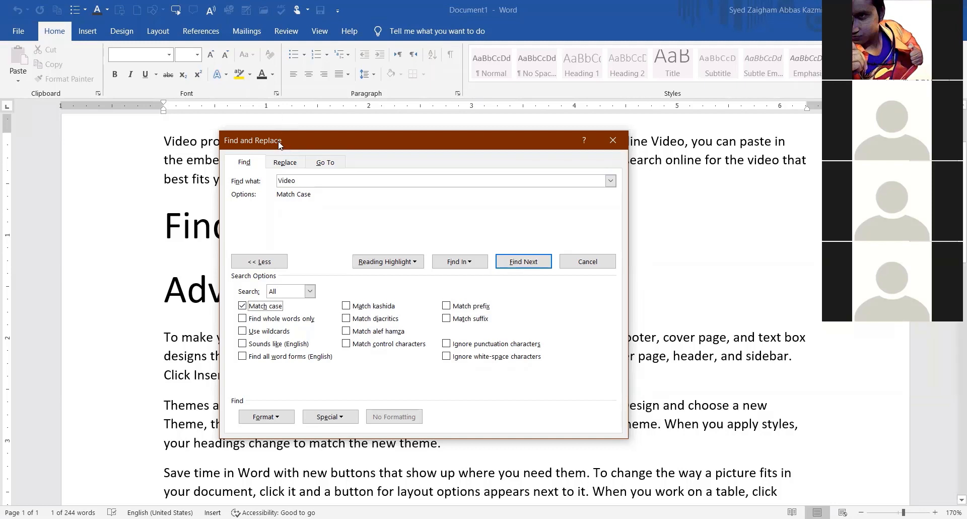
{"action": "key", "text": "Return"}
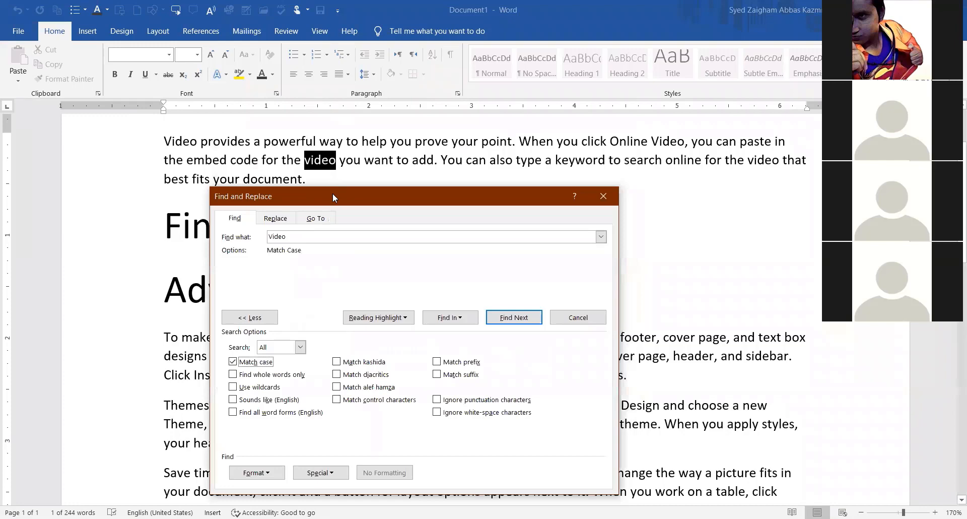
{"action": "key", "text": "Return"}
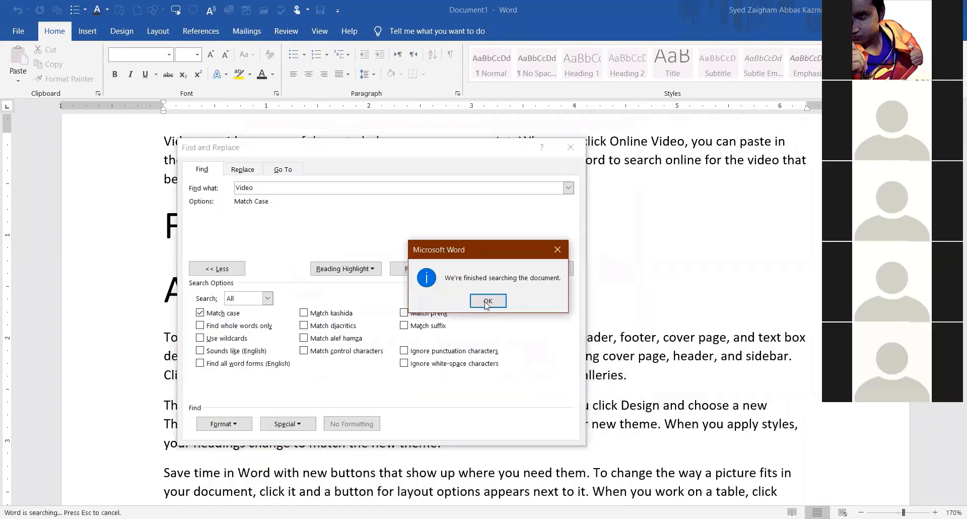
{"action": "left_click", "coordinate": [488, 301]}
{"action": "left_click", "coordinate": [468, 267]}
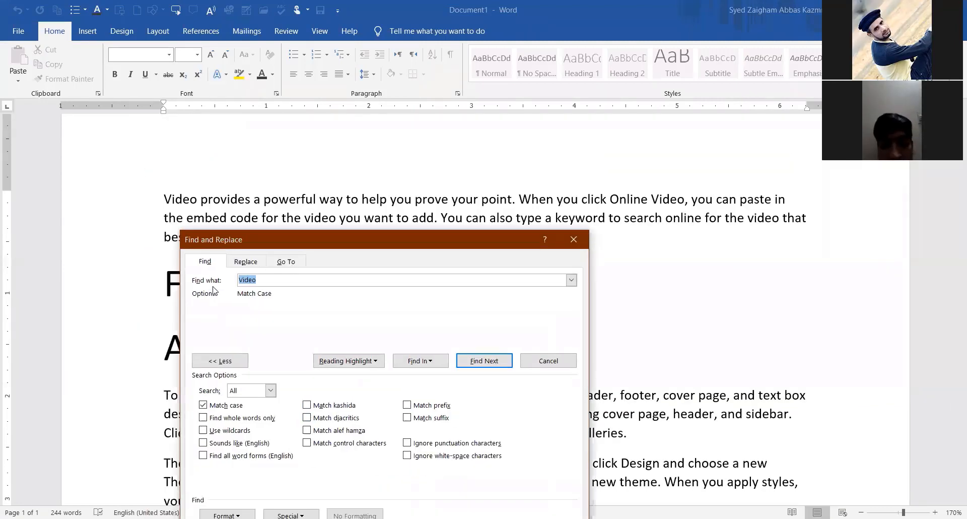
Search case-sensitively for 'VIDEO', get no results, and move the dialog lower.
{"action": "type", "text": "VIDEO"}
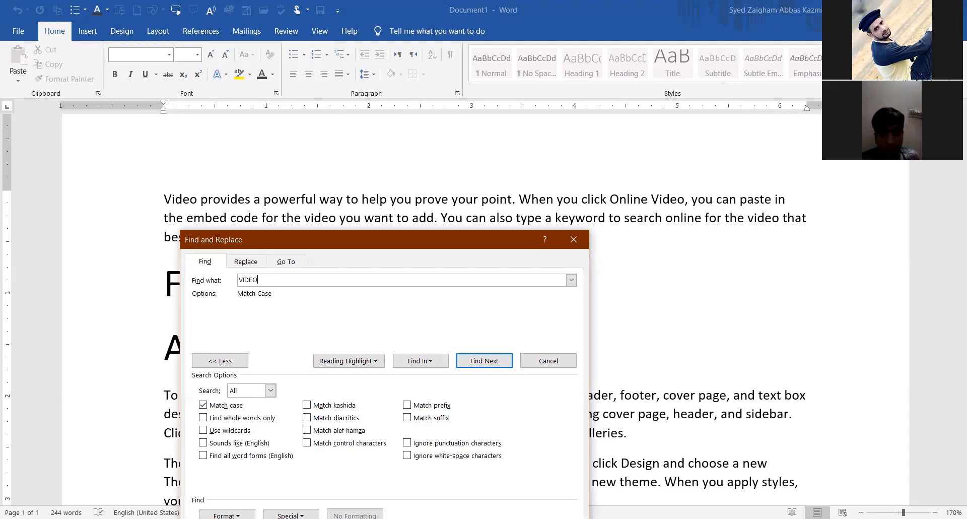
{"action": "double_click", "coordinate": [246, 280]}
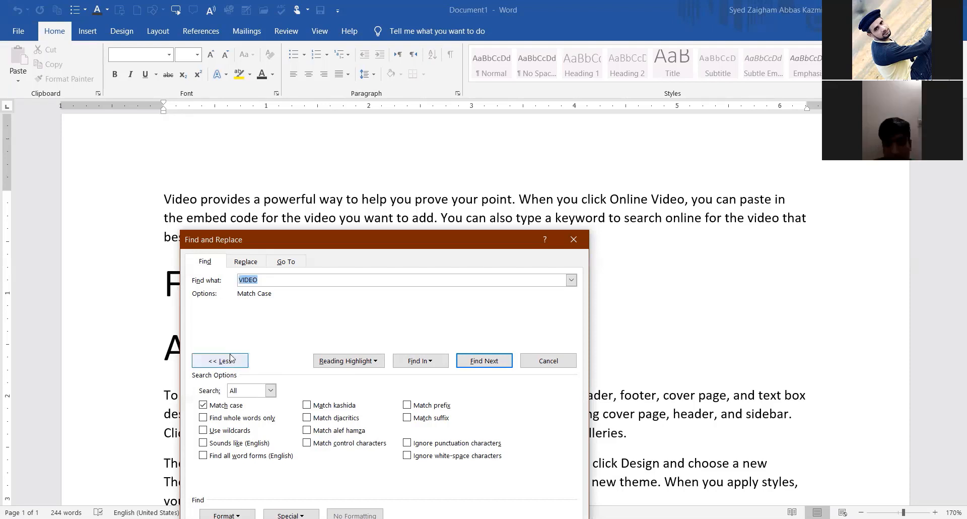
{"action": "left_click", "coordinate": [495, 361]}
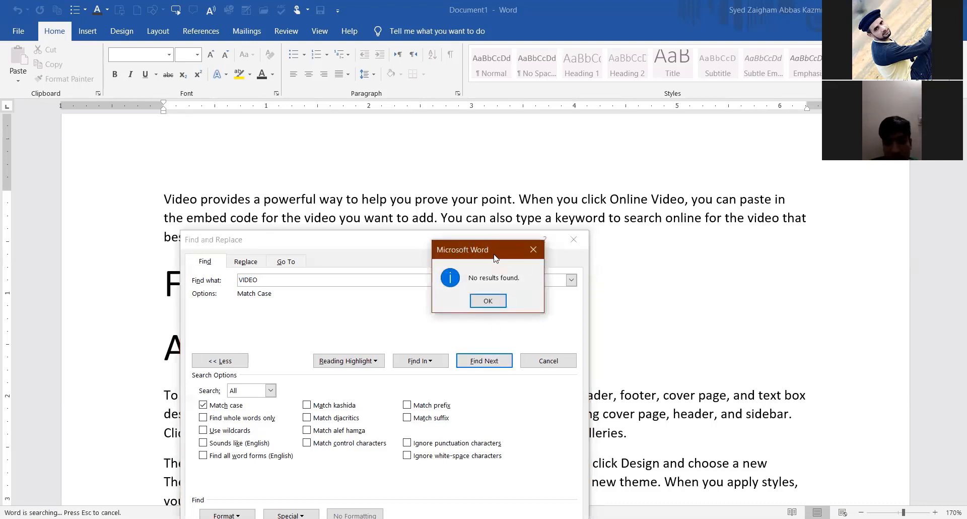
{"action": "left_click_drag", "start_coordinate": [491, 253], "coordinate": [359, 233]}
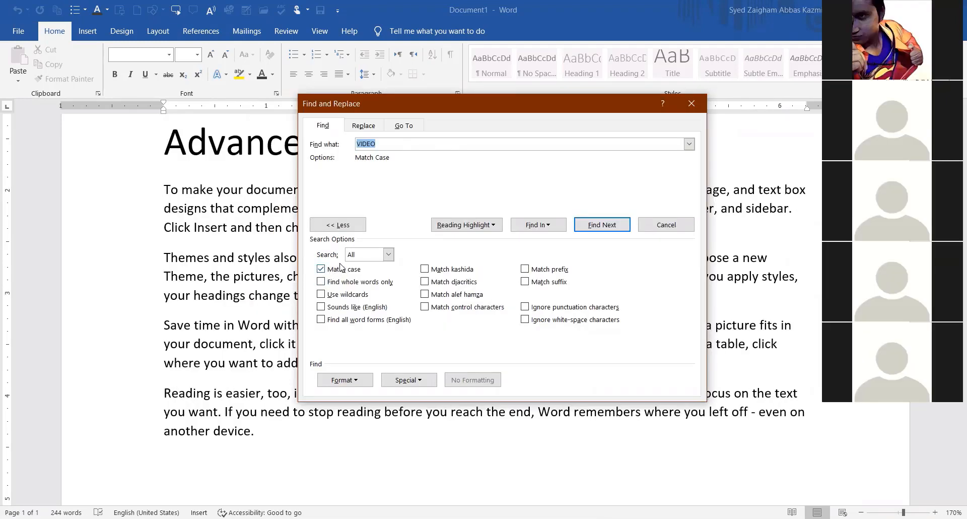
{"action": "left_click", "coordinate": [381, 144]}
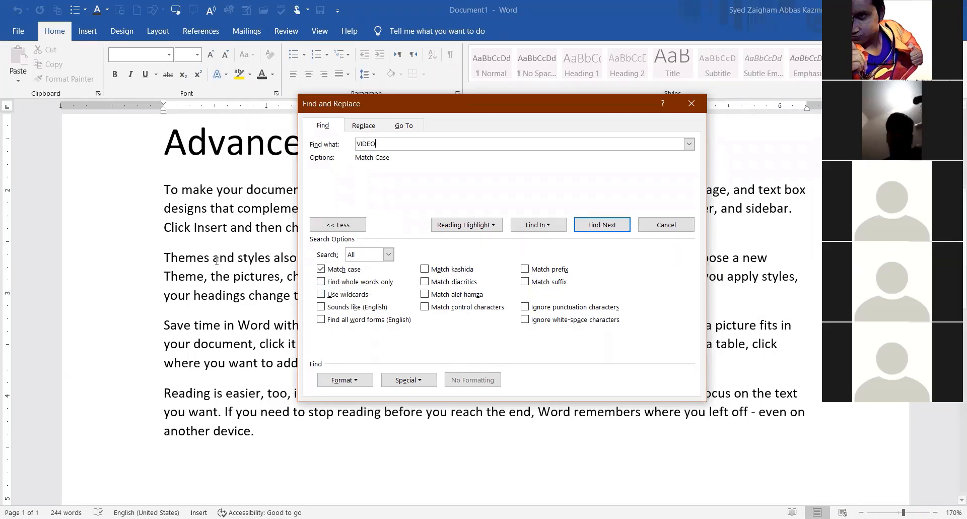
{"action": "left_click", "coordinate": [246, 151]}
{"action": "left_click_drag", "start_coordinate": [432, 108], "coordinate": [441, 356]}
Add lines 'ful', 'wonderful' and 'beautiful' after the first paragraph of Advance Find.
{"action": "left_click", "coordinate": [639, 235]}
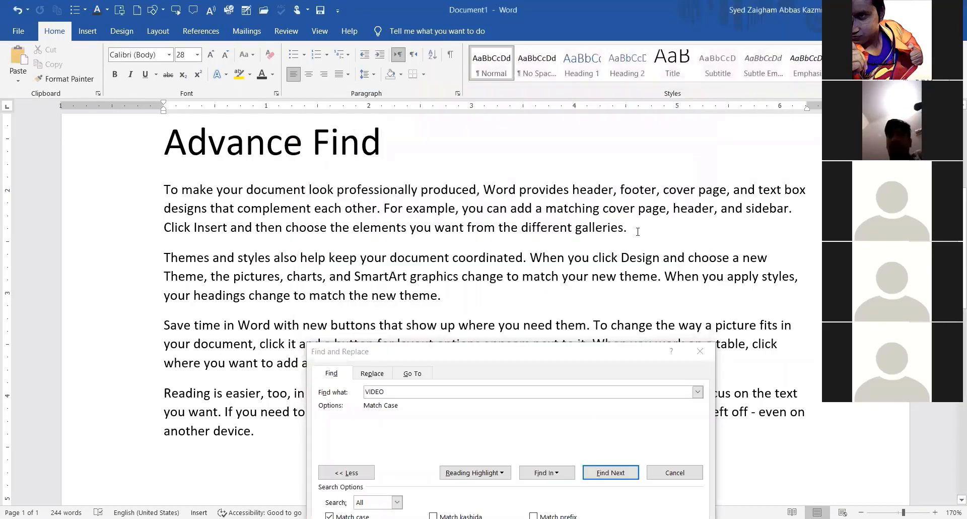
{"action": "key", "text": "Return"}
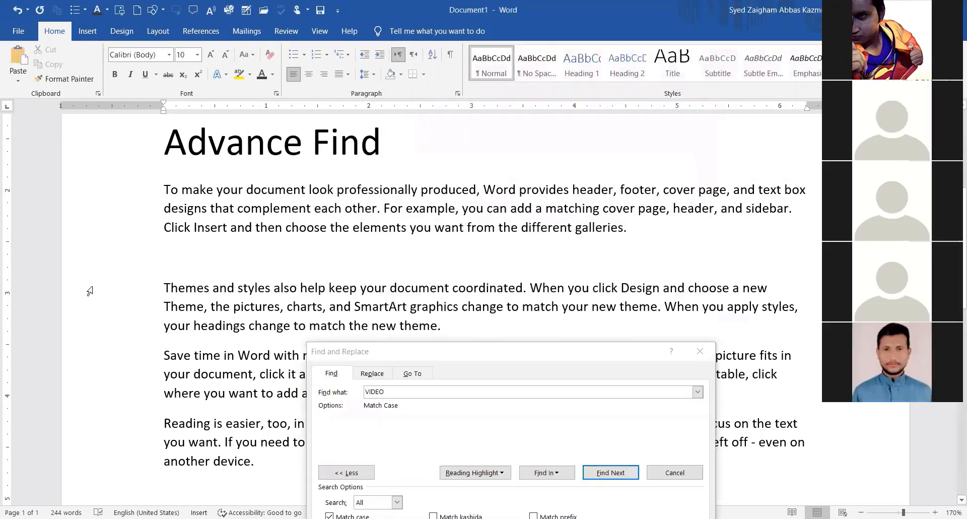
{"action": "type", "text": "ful"}
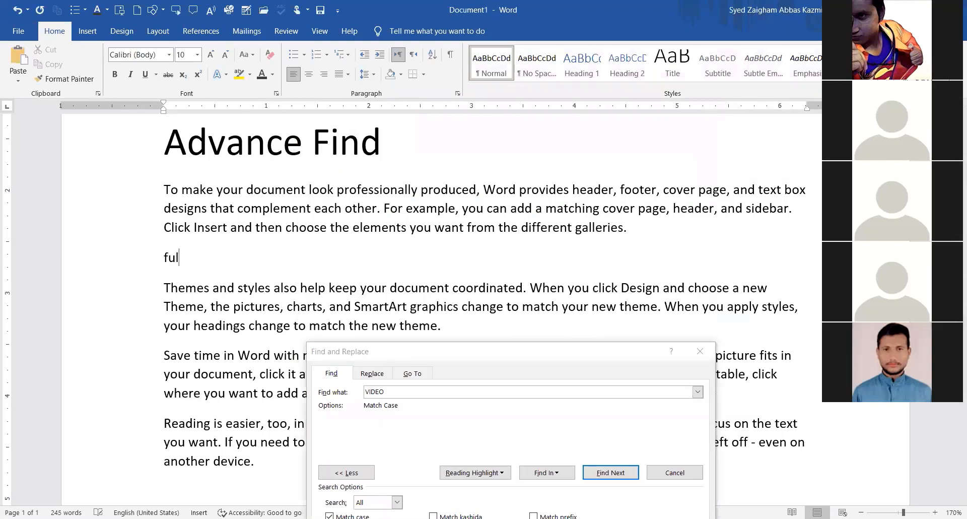
{"action": "key", "text": "Return"}
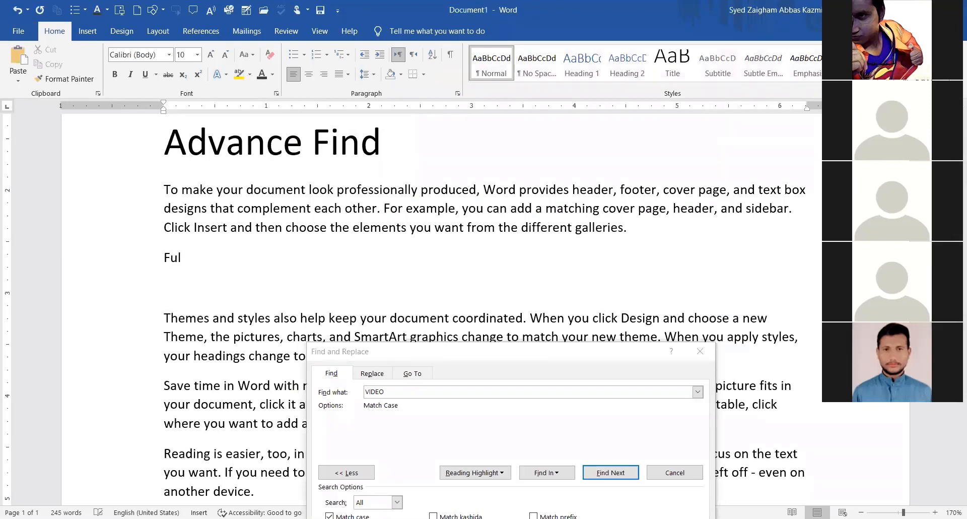
{"action": "type", "text": "wonderful"}
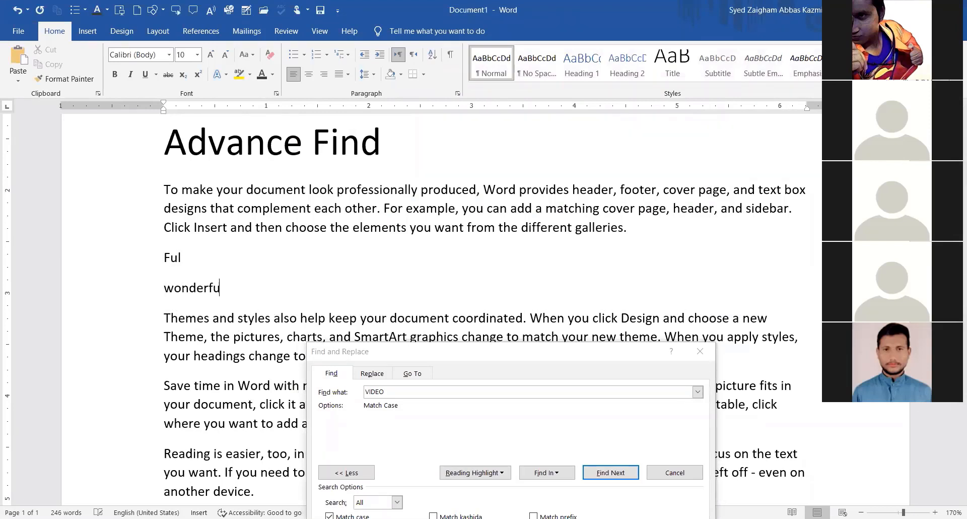
{"action": "key", "text": "Return"}
{"action": "type", "text": "beautiful"}
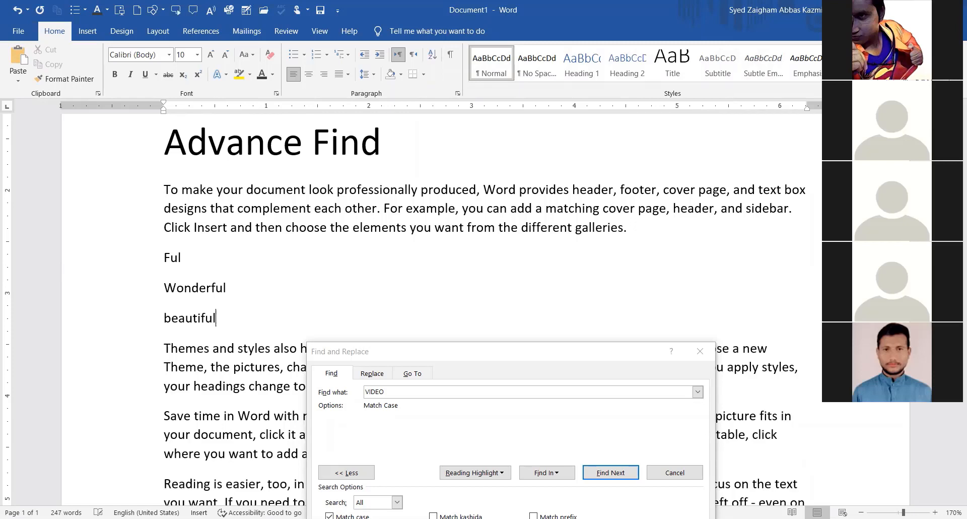
{"action": "key", "text": "Return"}
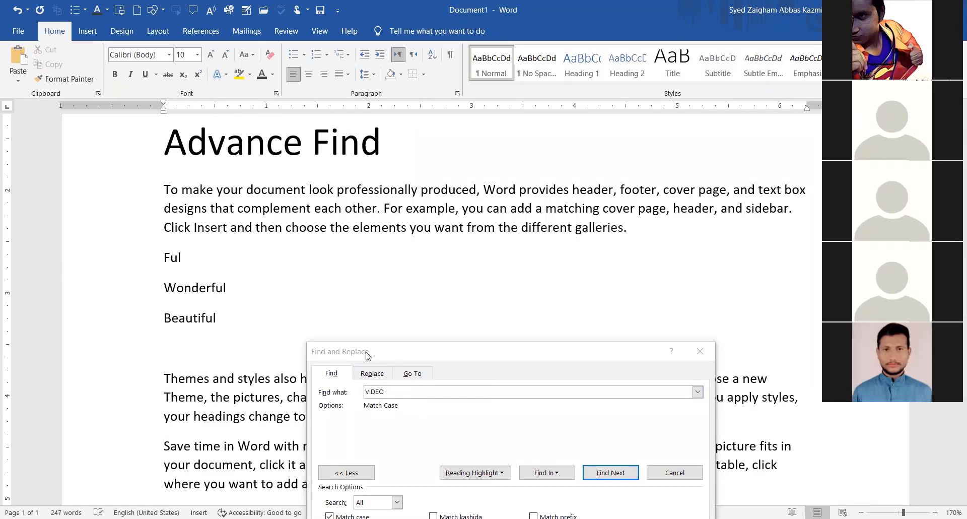
{"action": "left_click_drag", "start_coordinate": [367, 355], "coordinate": [298, 201]}
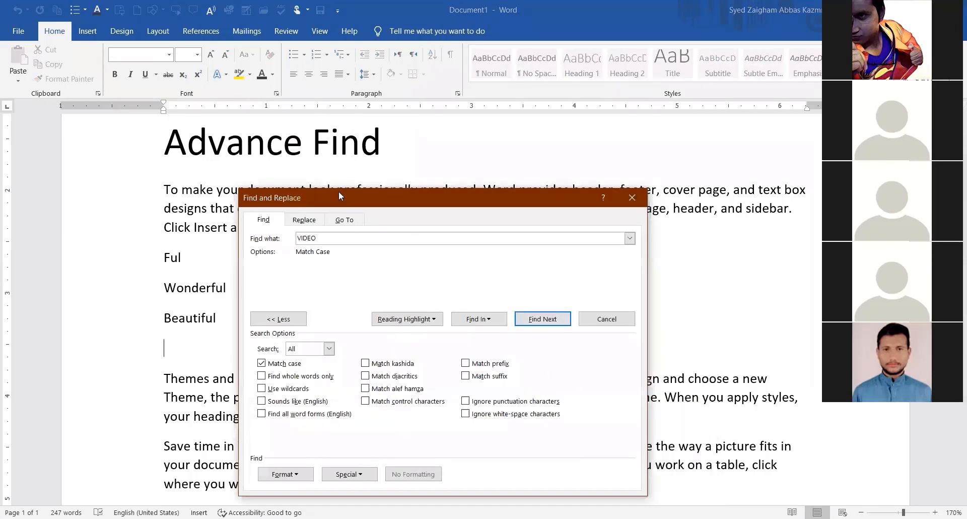
Set the search term to 'ful' with Match case turned off.
{"action": "left_click_drag", "start_coordinate": [339, 192], "coordinate": [338, 169]}
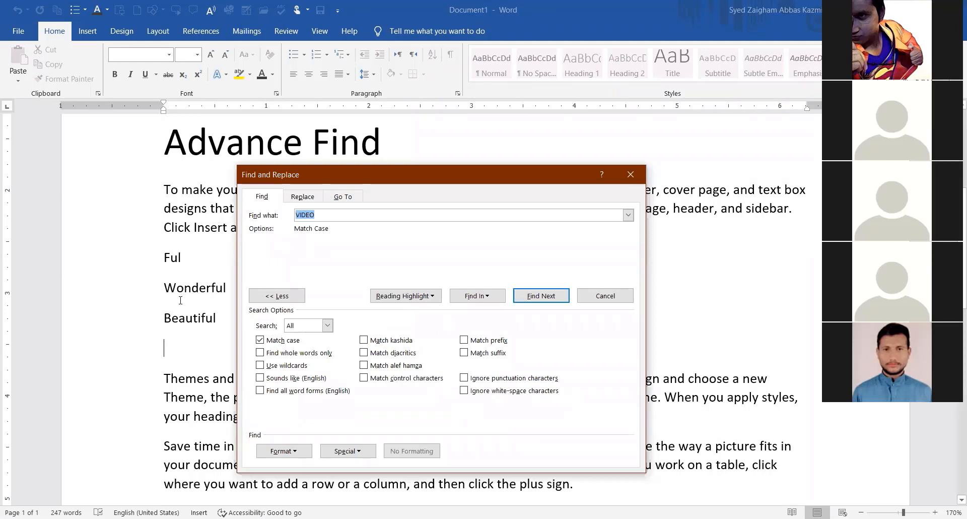
{"action": "type", "text": "ful"}
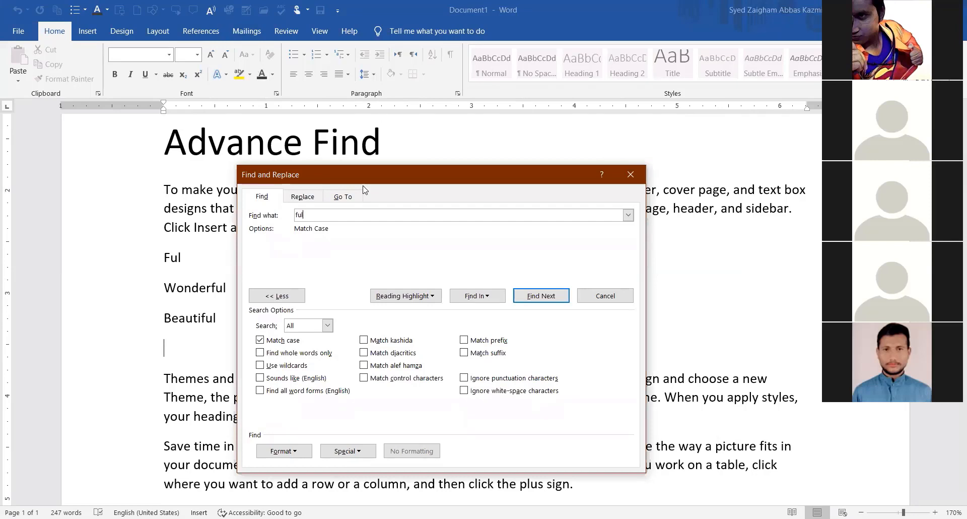
{"action": "left_click_drag", "start_coordinate": [328, 173], "coordinate": [341, 35]}
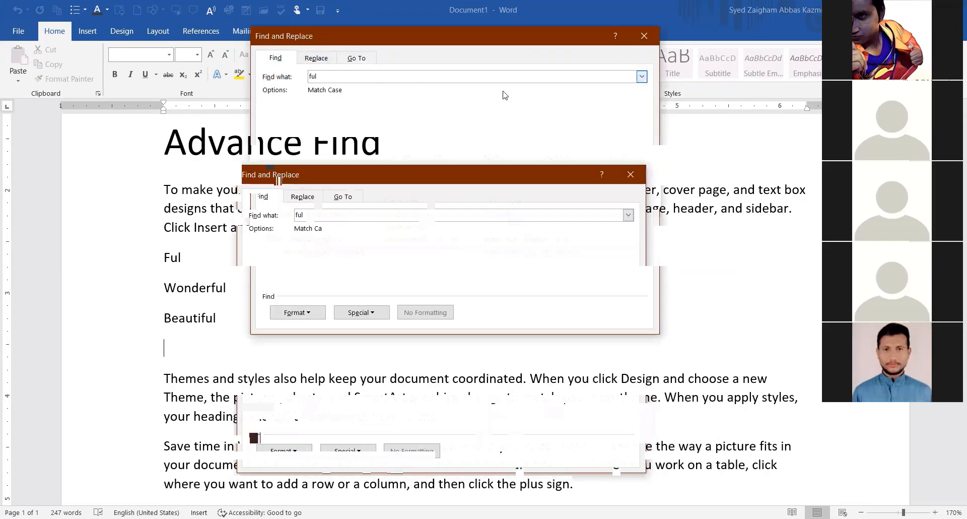
{"action": "left_click", "coordinate": [275, 202]}
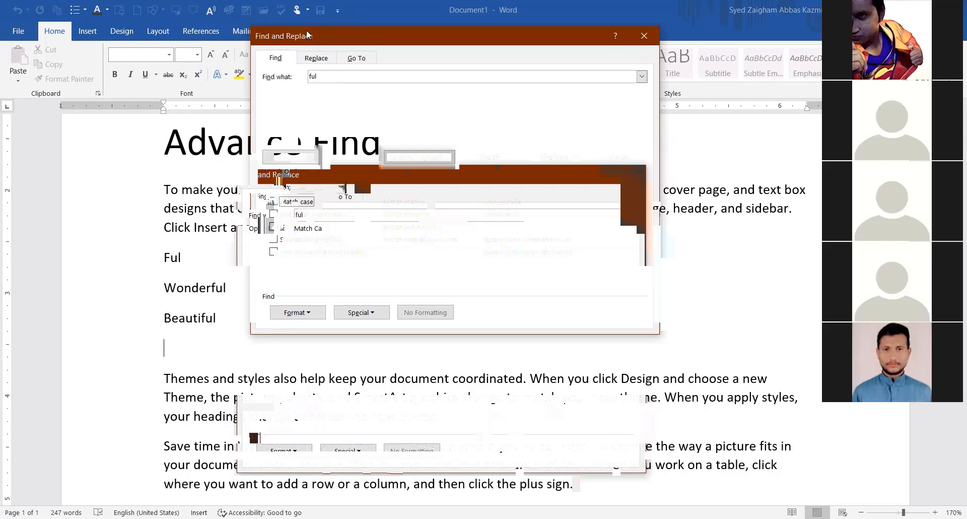
{"action": "left_click_drag", "start_coordinate": [307, 44], "coordinate": [311, 142]}
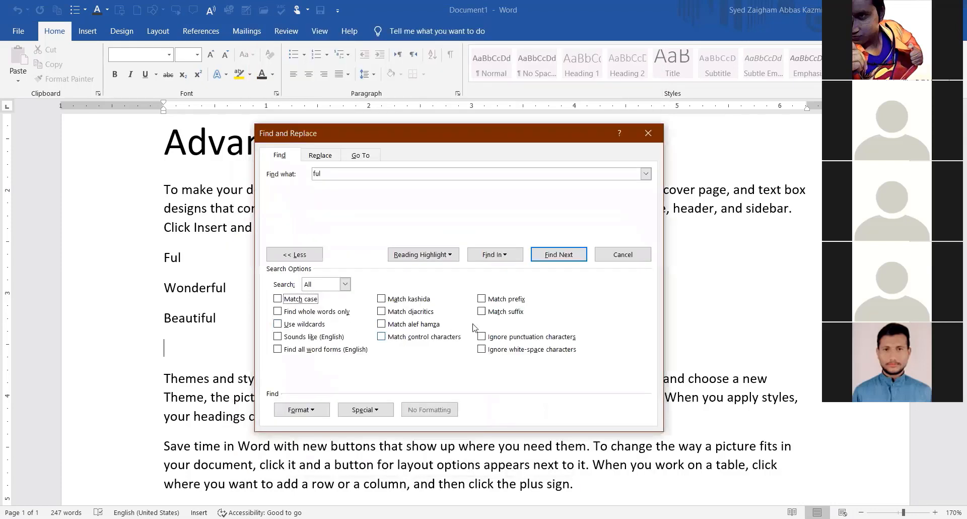
Step through the 'ful' matches in powerful, Ful, Wonderful and Beautiful.
{"action": "left_click", "coordinate": [548, 257]}
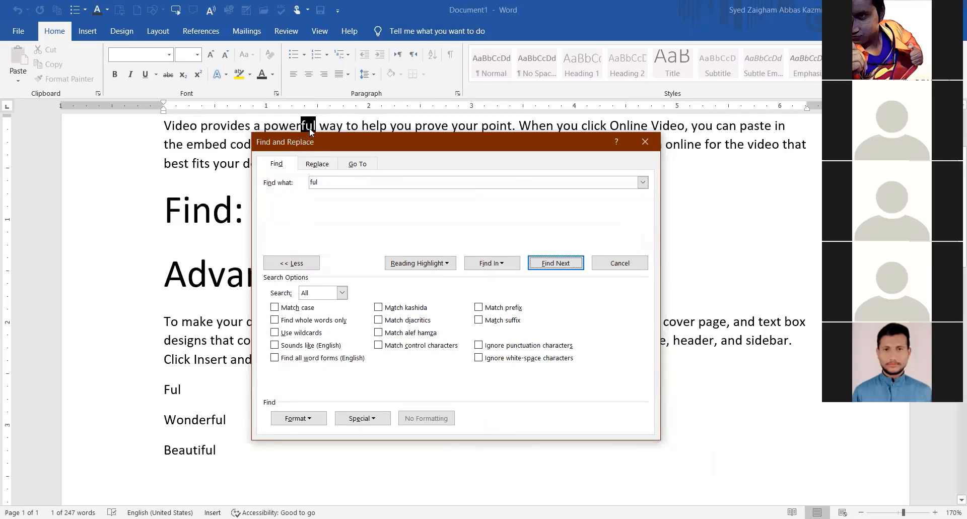
{"action": "left_click", "coordinate": [555, 265]}
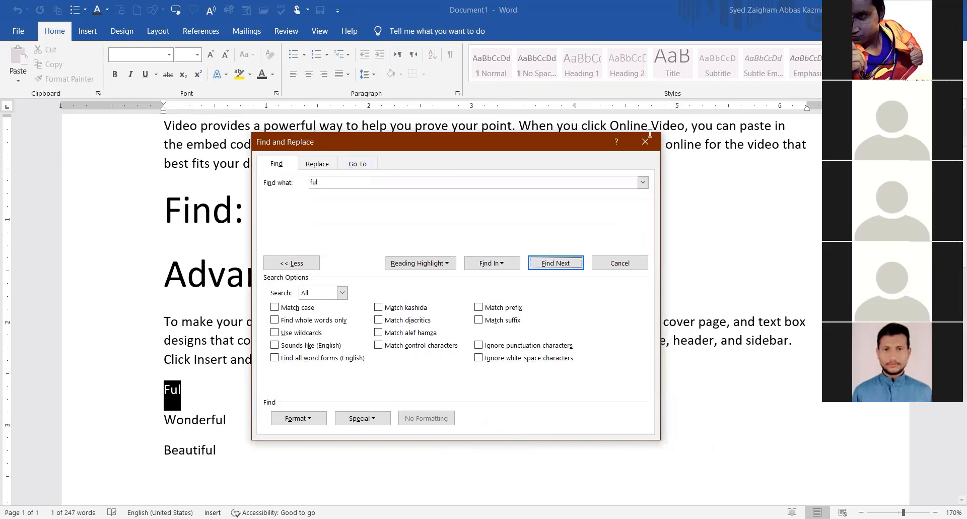
{"action": "scroll", "coordinate": [172, 459], "scroll_direction": "up", "scroll_amount": 2}
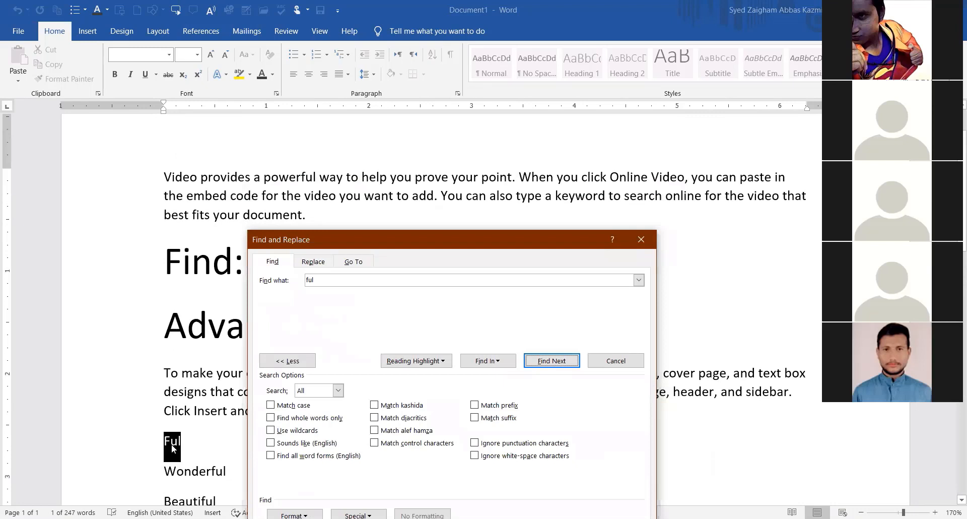
{"action": "left_click", "coordinate": [541, 360]}
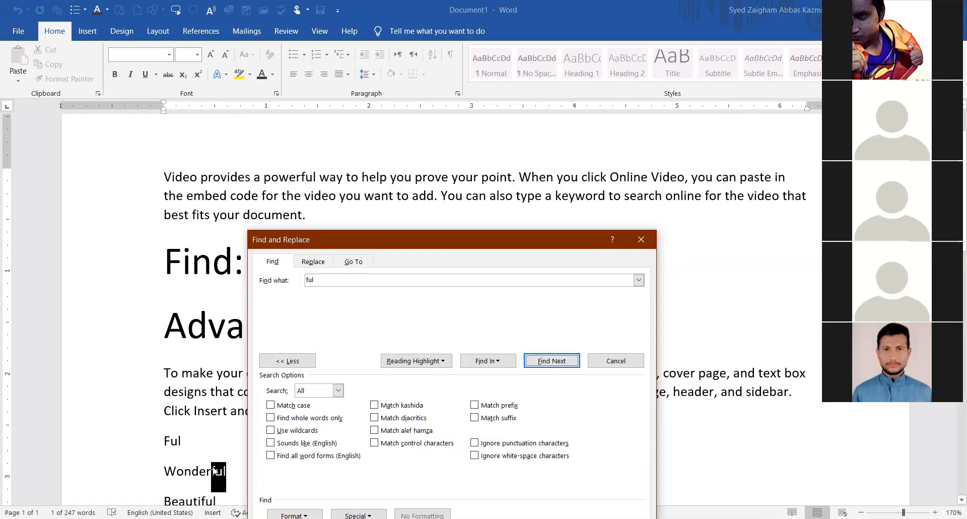
{"action": "left_click", "coordinate": [551, 360]}
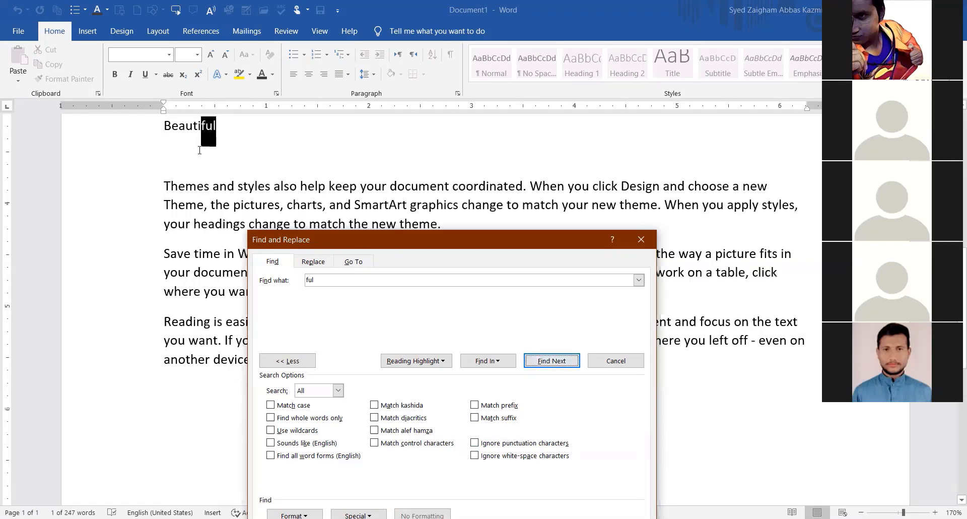
{"action": "scroll", "coordinate": [262, 214], "scroll_direction": "up", "scroll_amount": 3}
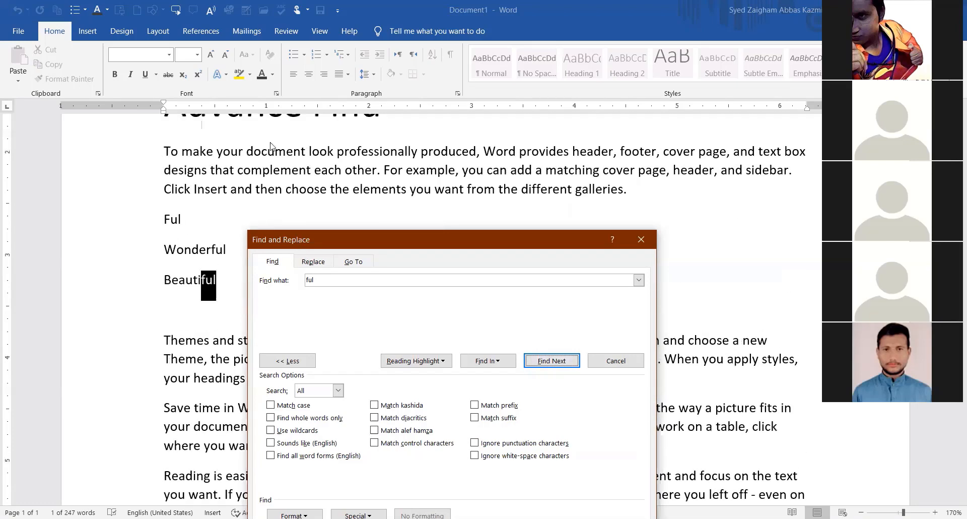
{"action": "left_click_drag", "start_coordinate": [298, 238], "coordinate": [279, 127]}
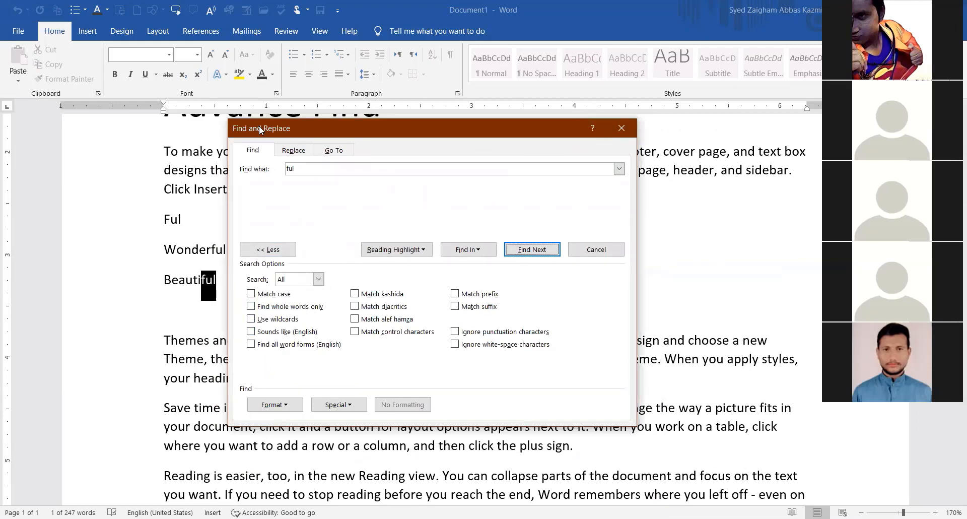
{"action": "left_click_drag", "start_coordinate": [271, 126], "coordinate": [311, 89]}
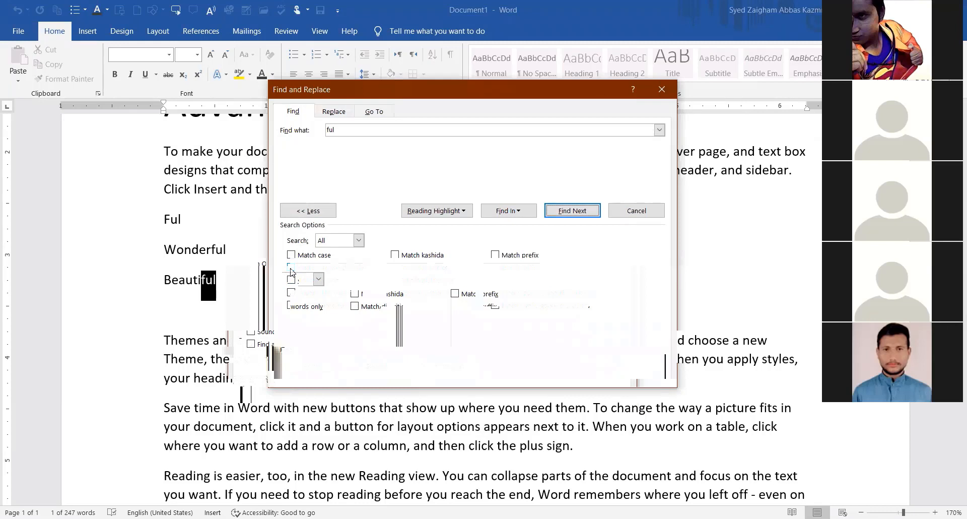
Turn on Find whole words only and search 'ful', matching only the standalone Ful.
{"action": "left_click", "coordinate": [291, 267]}
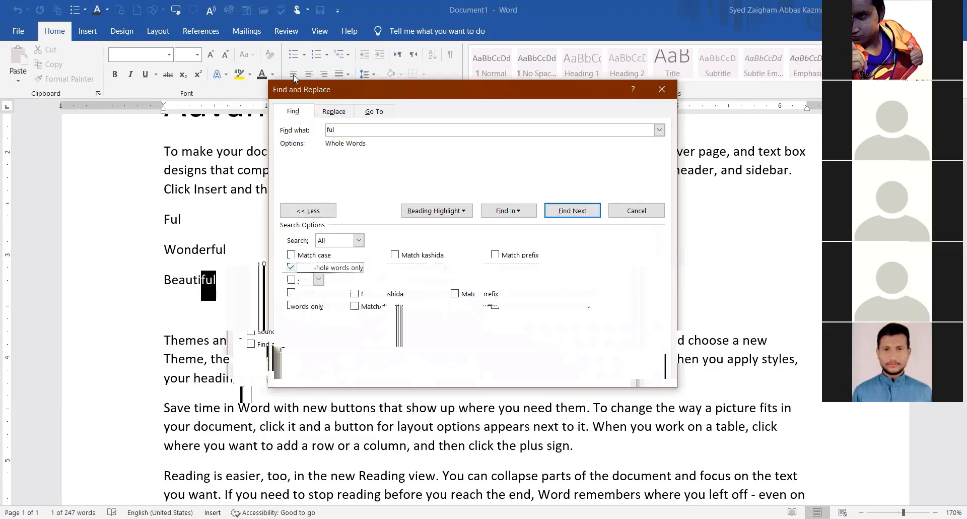
{"action": "left_click", "coordinate": [341, 130]}
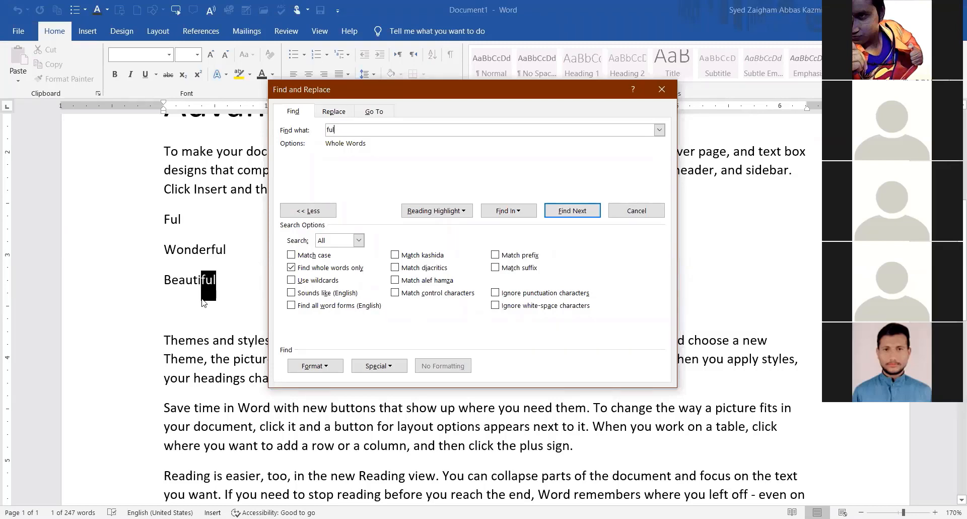
{"action": "left_click", "coordinate": [578, 213]}
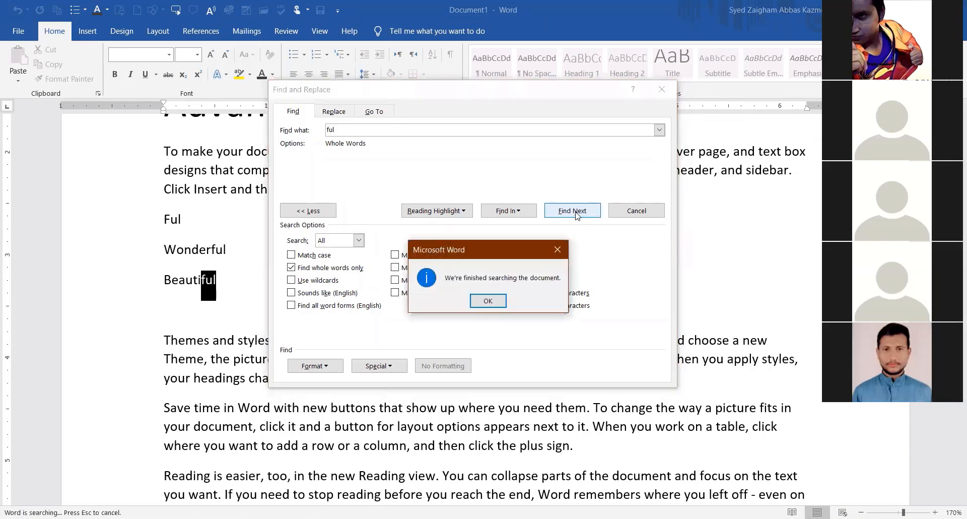
{"action": "left_click", "coordinate": [480, 302]}
{"action": "left_click", "coordinate": [569, 214]}
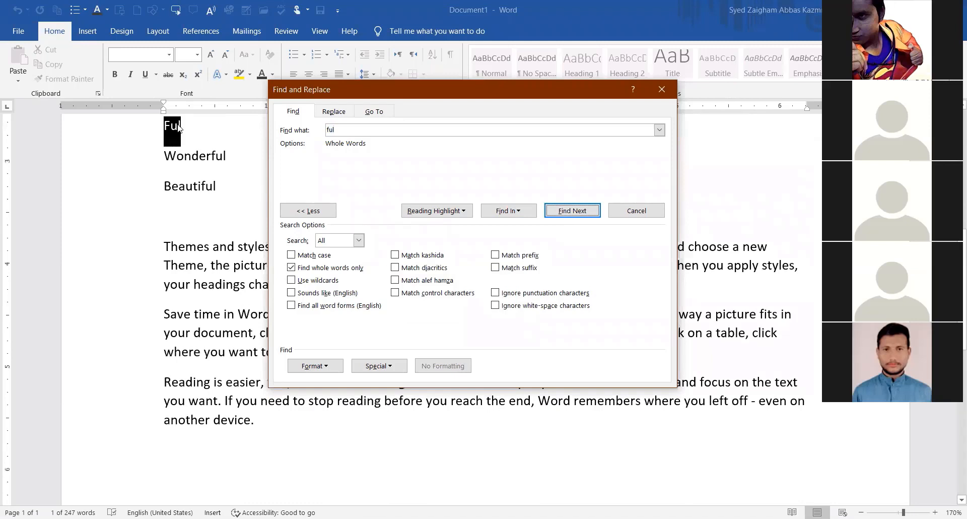
{"action": "left_click", "coordinate": [578, 210]}
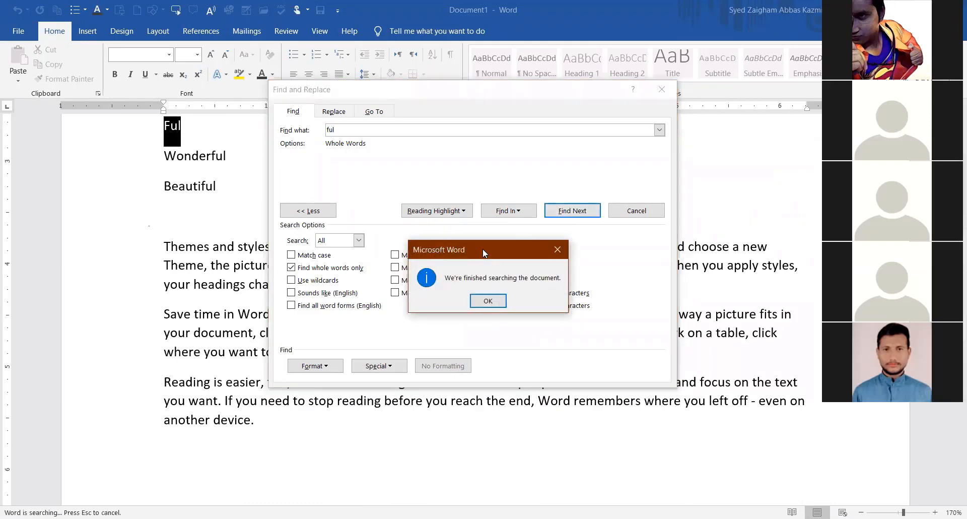
{"action": "left_click_drag", "start_coordinate": [483, 248], "coordinate": [382, 159]}
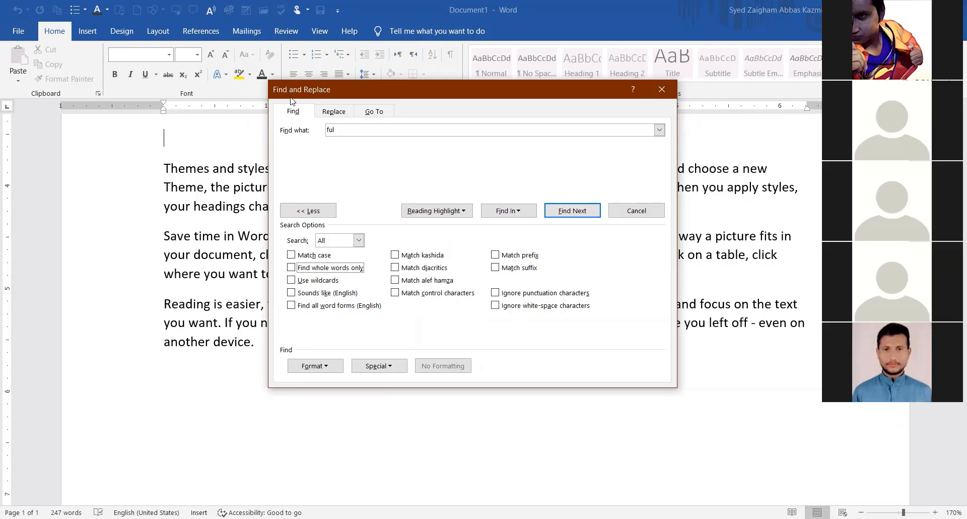
Add lines 'Beer' and 'Bear' below the Video paragraph.
{"action": "left_click_drag", "start_coordinate": [311, 101], "coordinate": [414, 286]}
{"action": "scroll", "coordinate": [150, 164], "scroll_direction": "up", "scroll_amount": 1}
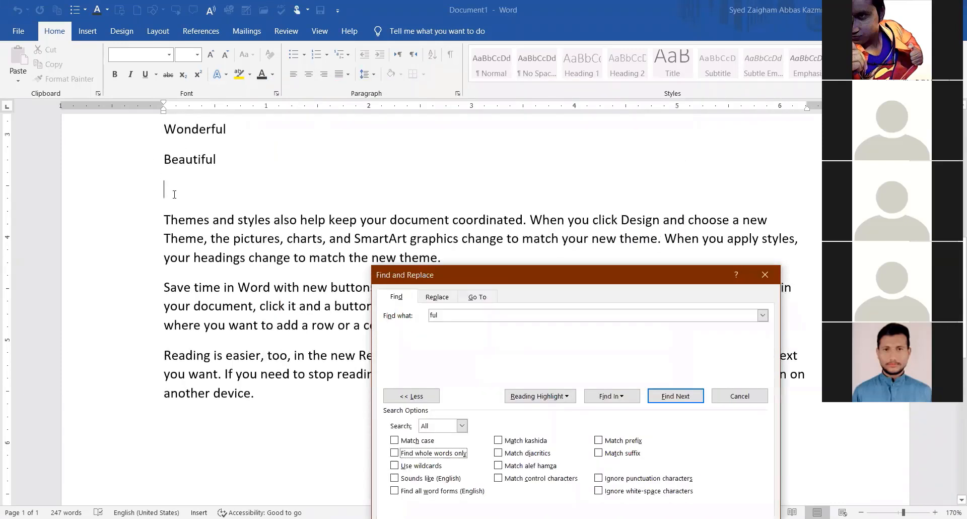
{"action": "key", "text": "Return"}
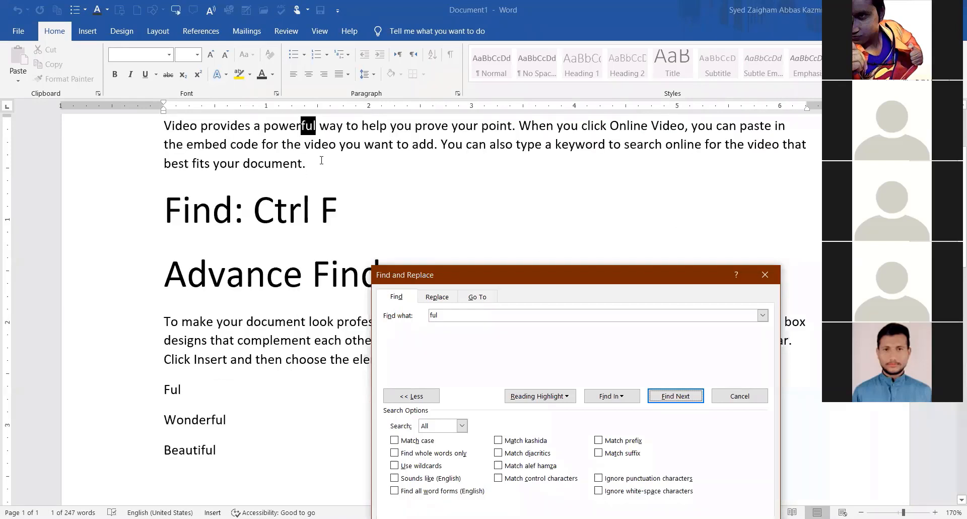
{"action": "left_click", "coordinate": [321, 160]}
{"action": "key", "text": "Return"}
{"action": "key", "text": "Return"}
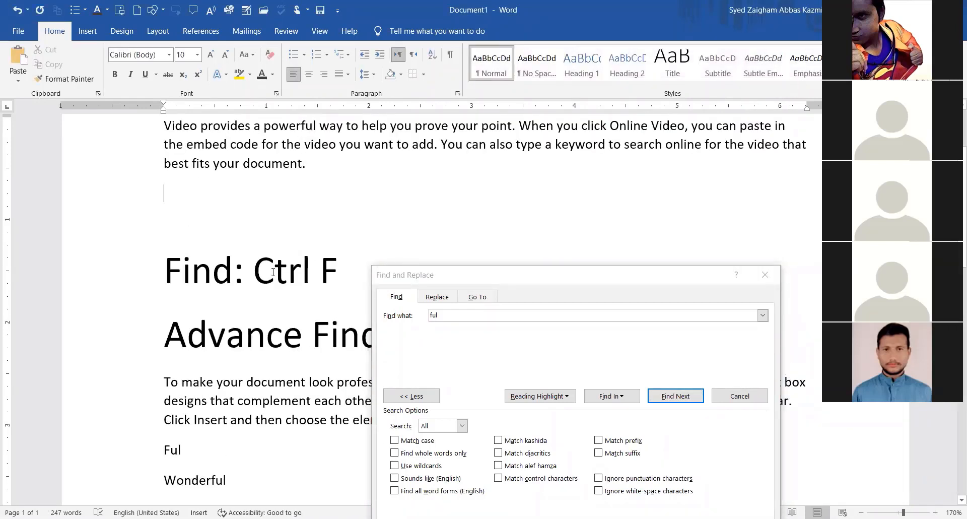
{"action": "key", "text": "Down"}
{"action": "type", "text": "Beer"}
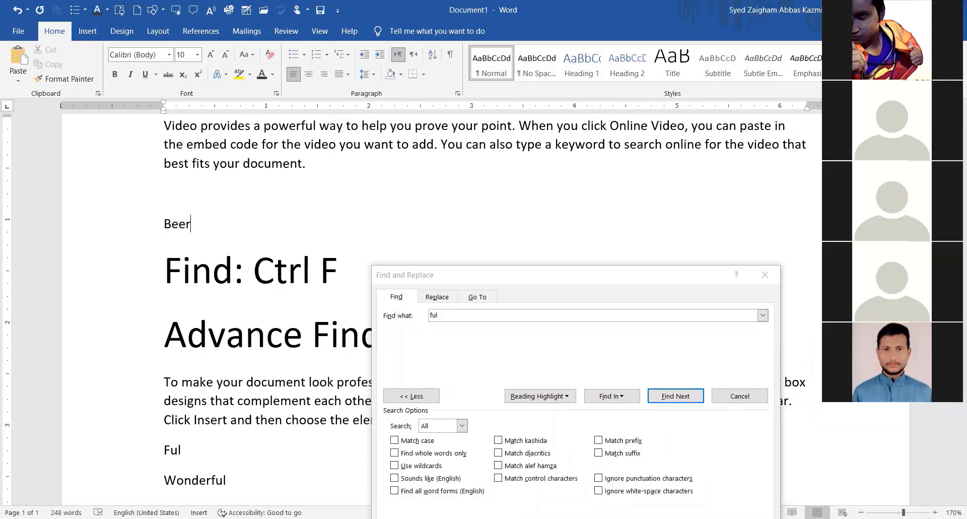
{"action": "key", "text": "Return"}
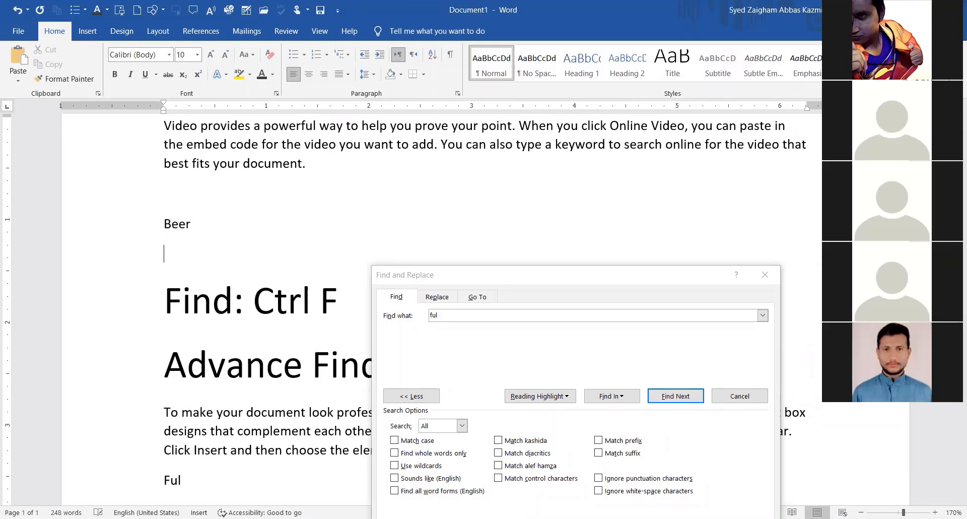
{"action": "type", "text": "Bear"}
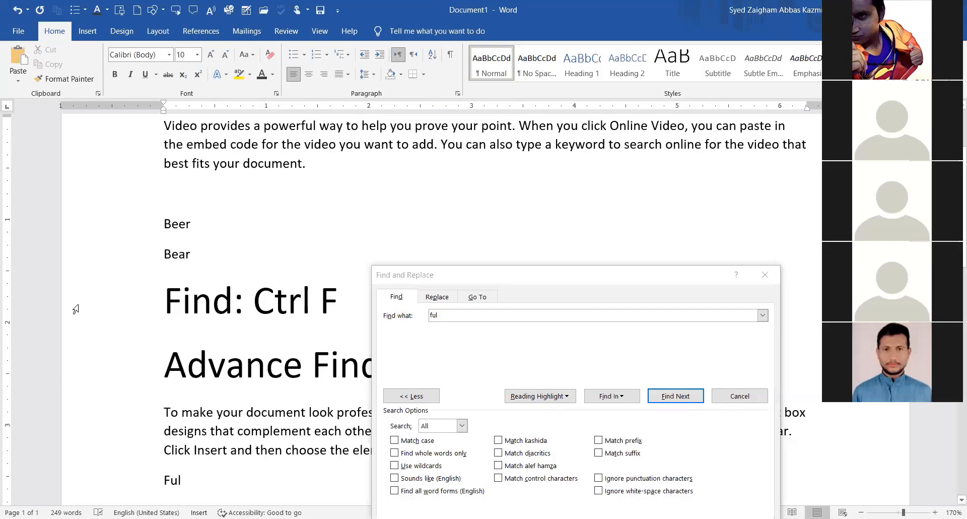
Select the Beer and Bear lines, then leave the cursor after Bear.
{"action": "left_click_drag", "start_coordinate": [213, 251], "coordinate": [164, 222]}
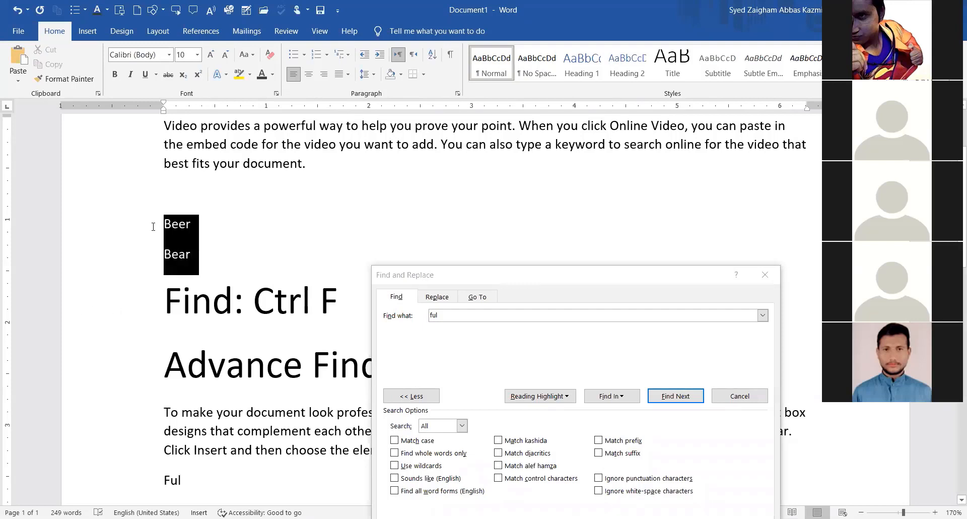
{"action": "left_click", "coordinate": [185, 254]}
{"action": "left_click", "coordinate": [196, 258]}
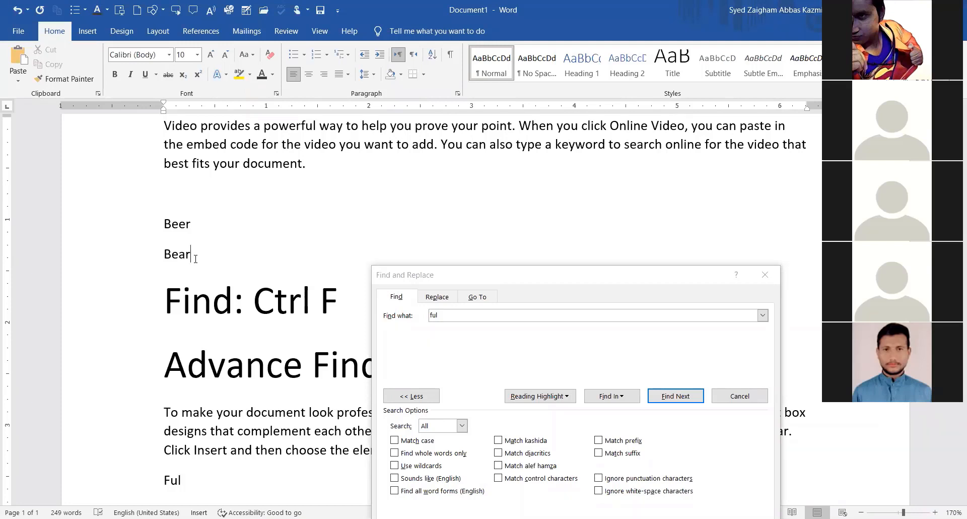
{"action": "left_click_drag", "start_coordinate": [195, 258], "coordinate": [164, 221]}
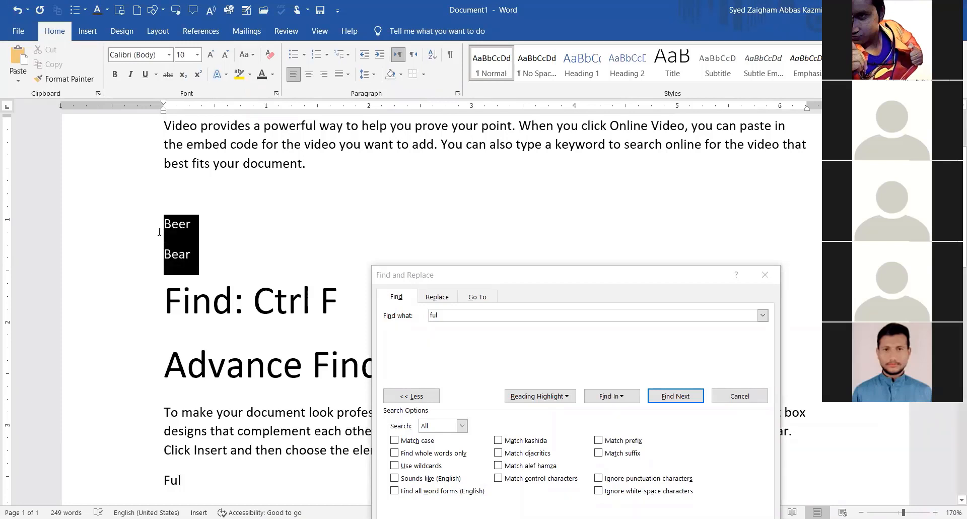
{"action": "left_click", "coordinate": [196, 252]}
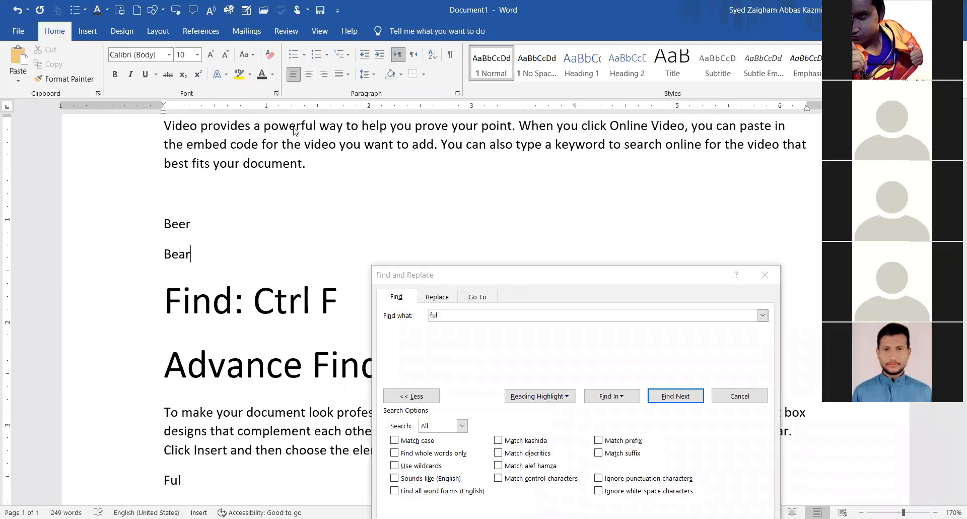
Search 'beer' with Sounds like (English) to match Beer and Bear, then turn it off.
{"action": "key", "text": "ctrl+f"}
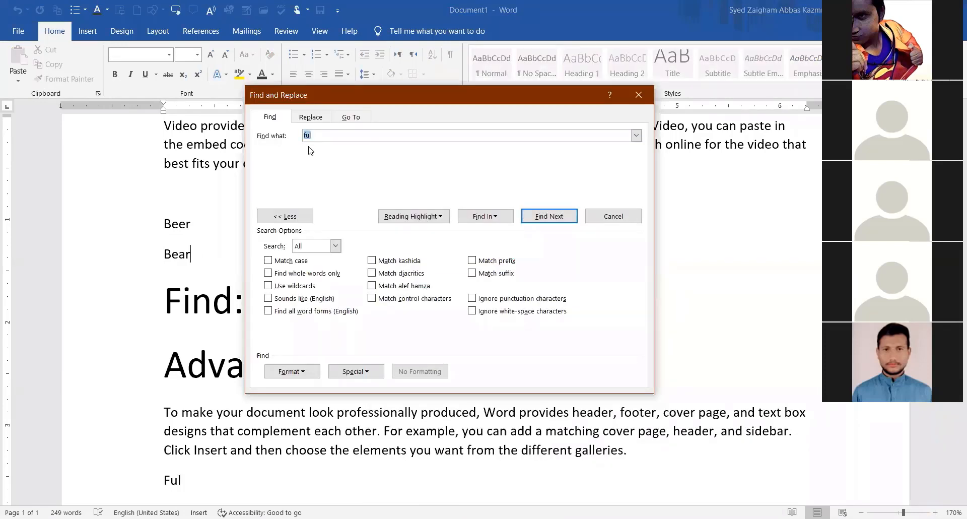
{"action": "type", "text": "beer"}
{"action": "left_click", "coordinate": [267, 300]}
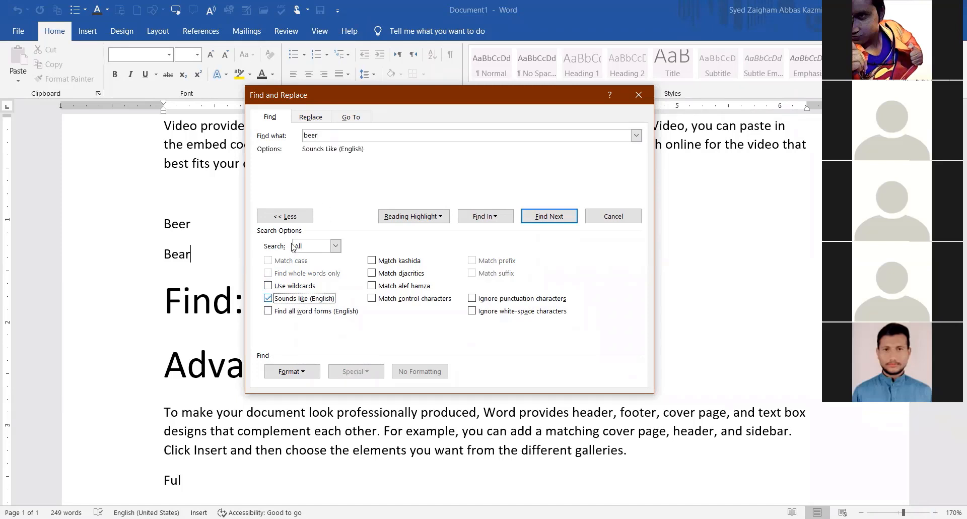
{"action": "left_click", "coordinate": [327, 140]}
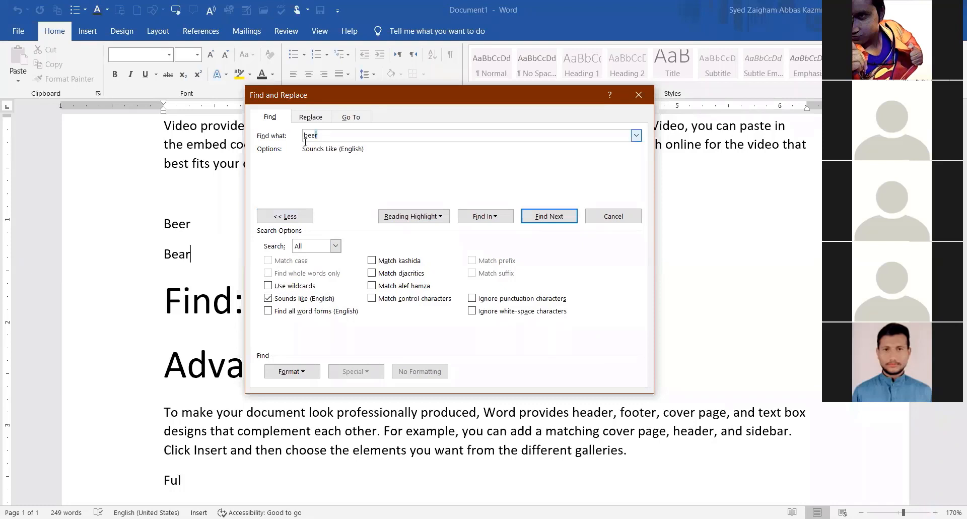
{"action": "left_click", "coordinate": [325, 140]}
{"action": "left_click", "coordinate": [541, 215]}
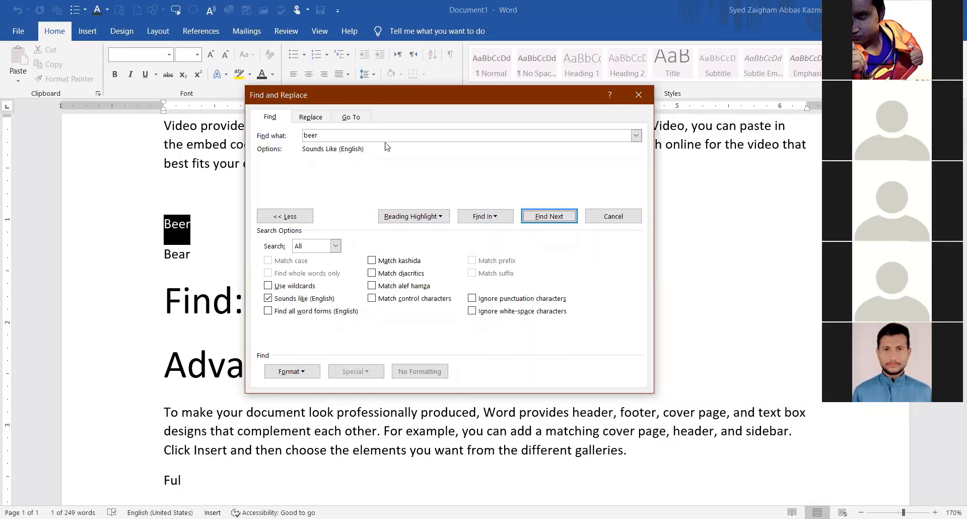
{"action": "left_click", "coordinate": [551, 212]}
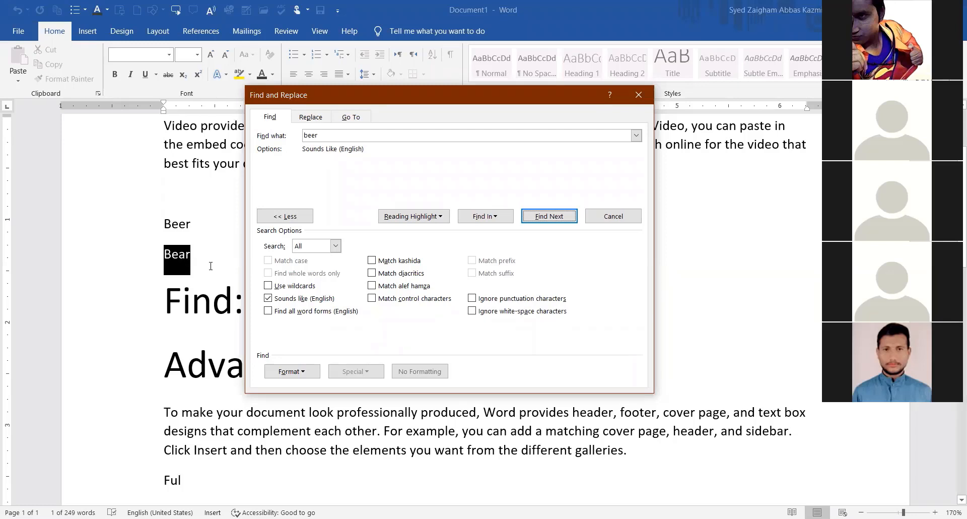
{"action": "left_click", "coordinate": [290, 302]}
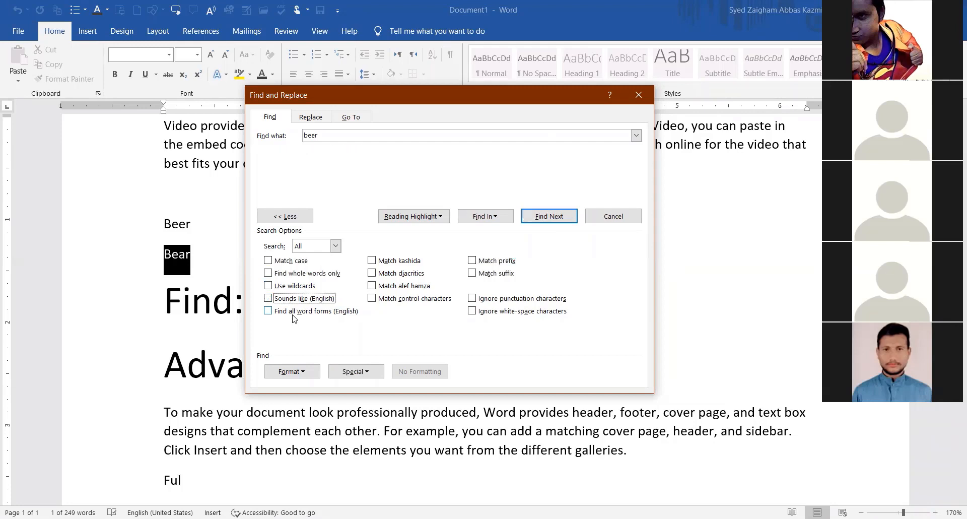
Type 'Go' and 'Went' on new lines above Beer, then begin 'Gone'.
{"action": "left_click", "coordinate": [170, 185]}
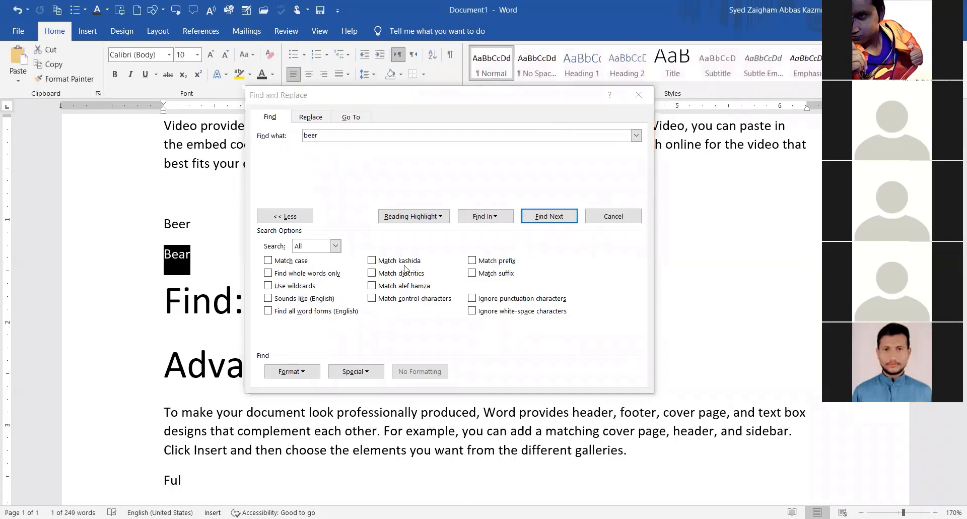
{"action": "left_click", "coordinate": [182, 198]}
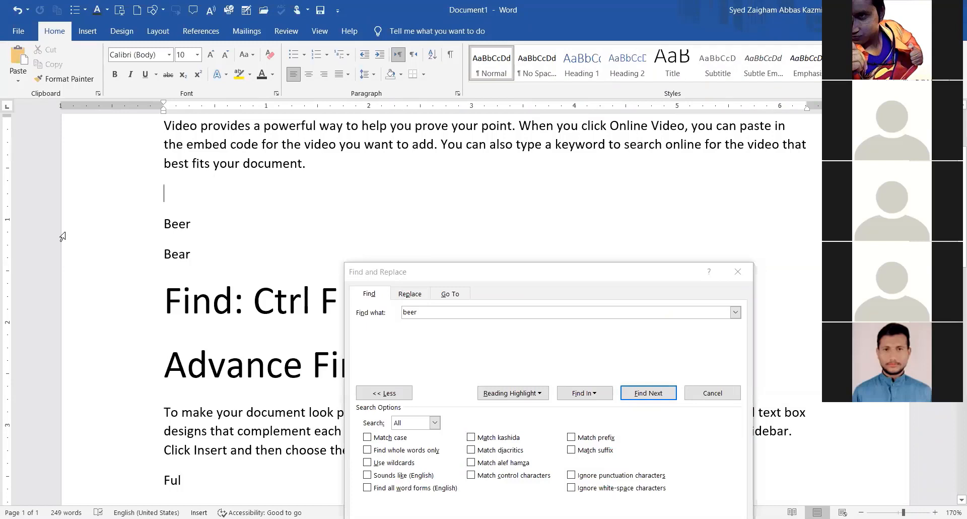
{"action": "type", "text": "G"}
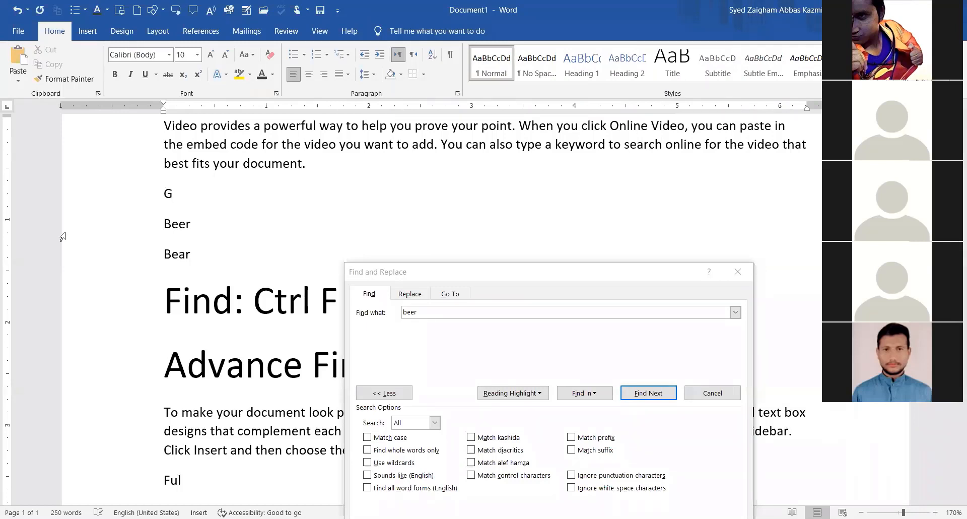
{"action": "type", "text": "o"}
{"action": "key", "text": "Return"}
{"action": "type", "text": "Went"}
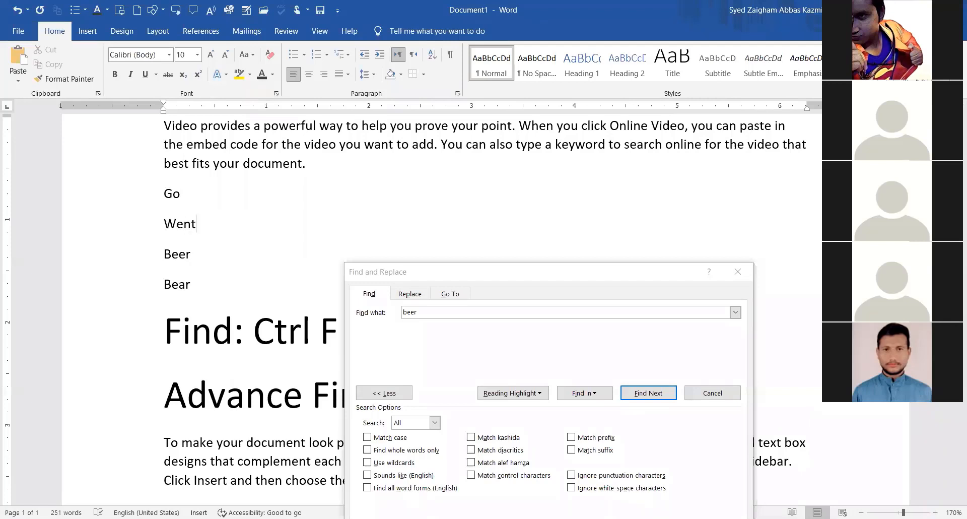
{"action": "key", "text": "Return"}
{"action": "type", "text": "G"}
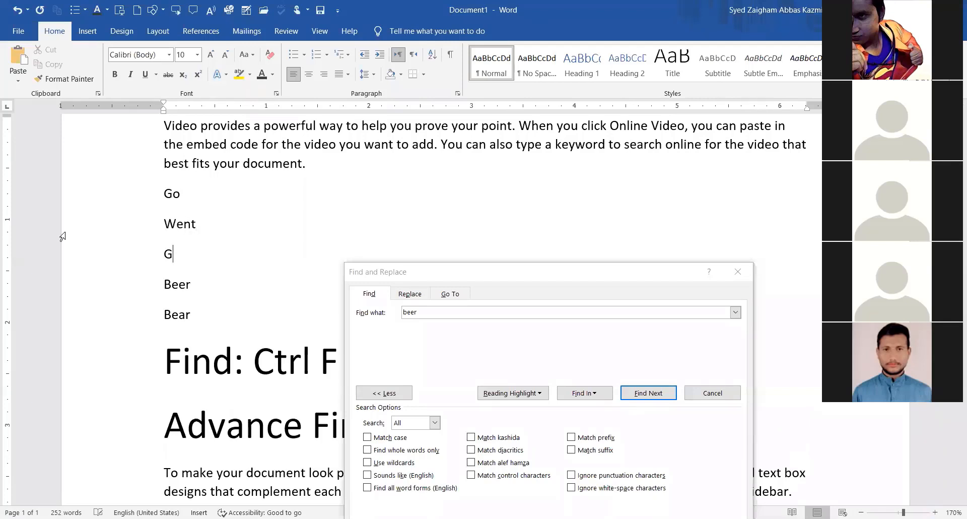
{"action": "type", "text": "one"}
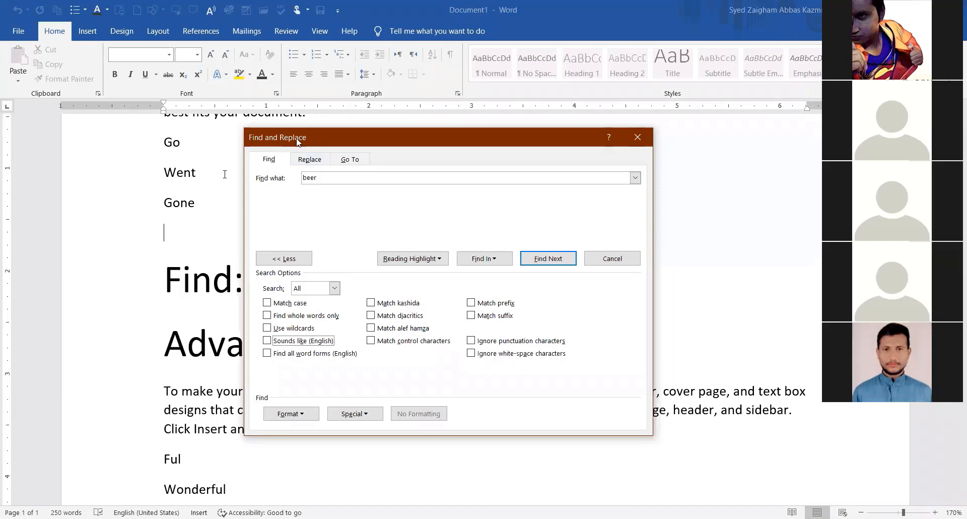
Replace the search term 'beer' with 'go' in the Find and Replace dialog.
{"action": "left_click_drag", "start_coordinate": [297, 142], "coordinate": [325, 126]}
{"action": "left_click_drag", "start_coordinate": [348, 162], "coordinate": [316, 170]}
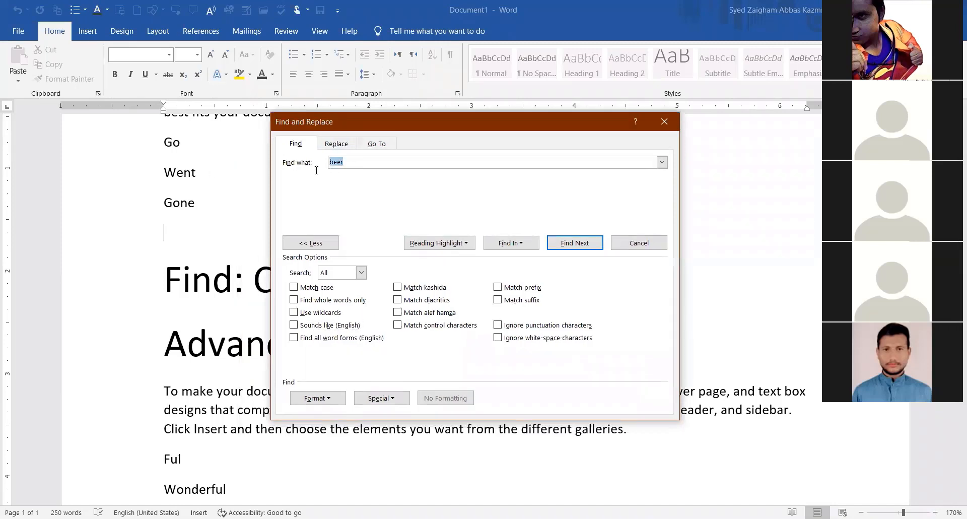
{"action": "key", "text": "BackSpace"}
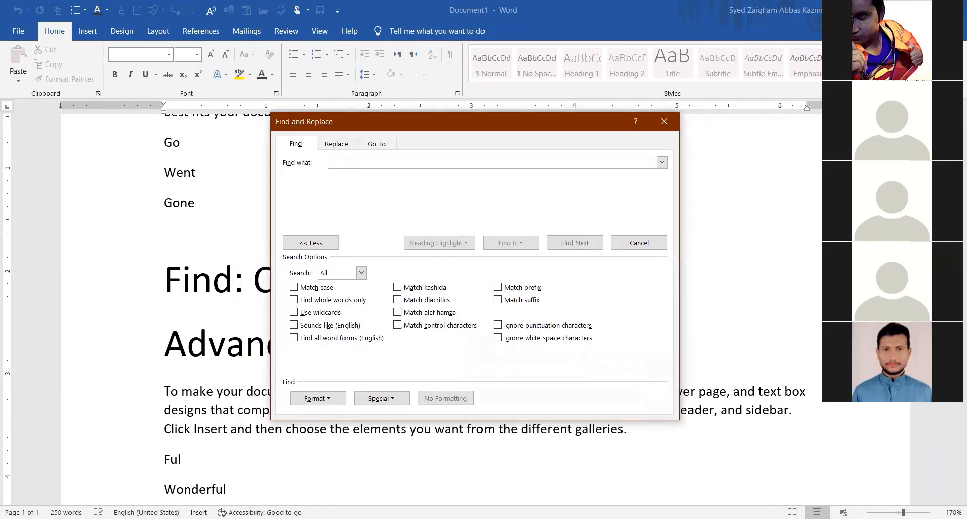
{"action": "type", "text": "go"}
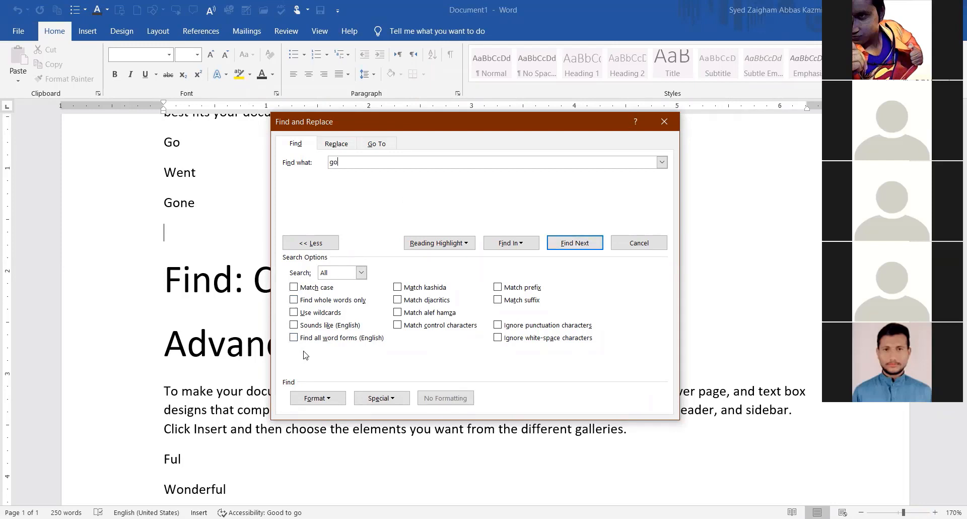
Step through the 'go' matches, Go and the start of Gone, then dismiss the finished notice.
{"action": "left_click", "coordinate": [565, 247]}
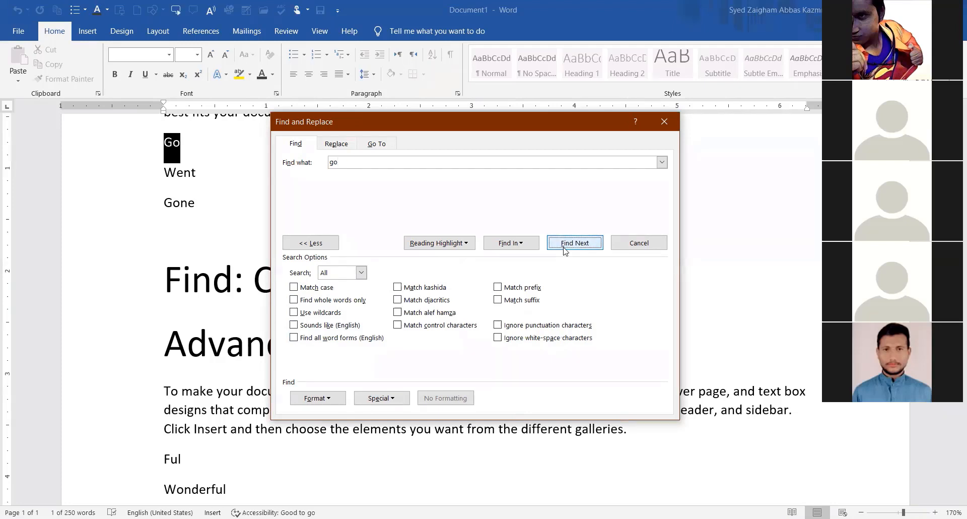
{"action": "left_click", "coordinate": [565, 247]}
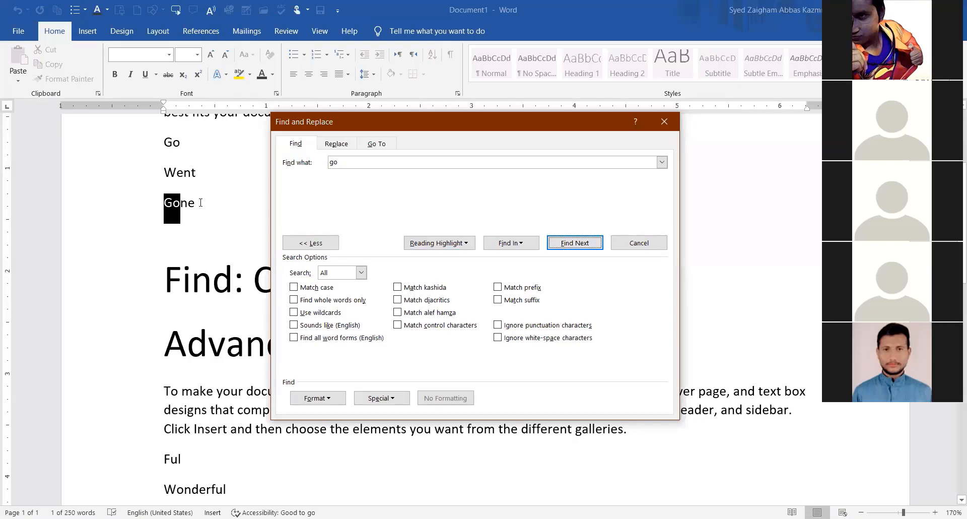
{"action": "left_click", "coordinate": [584, 245]}
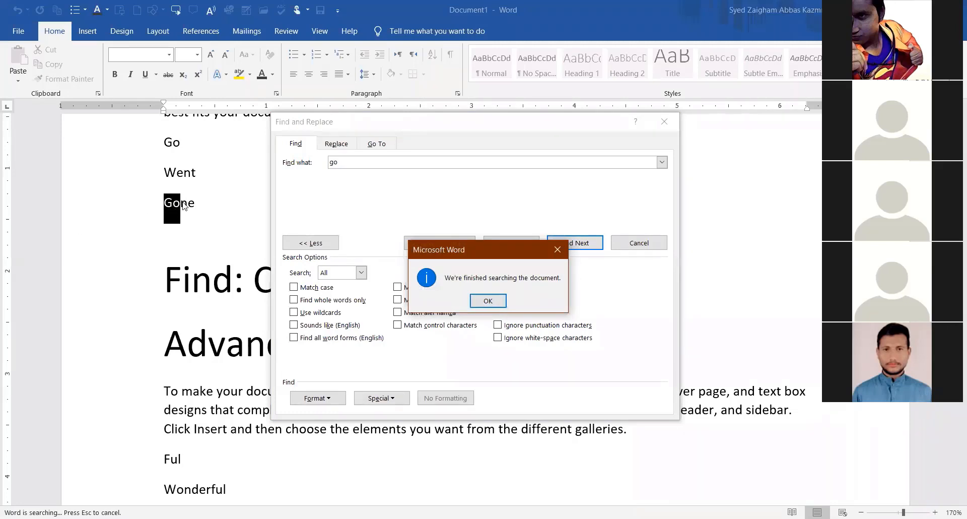
{"action": "left_click", "coordinate": [487, 301]}
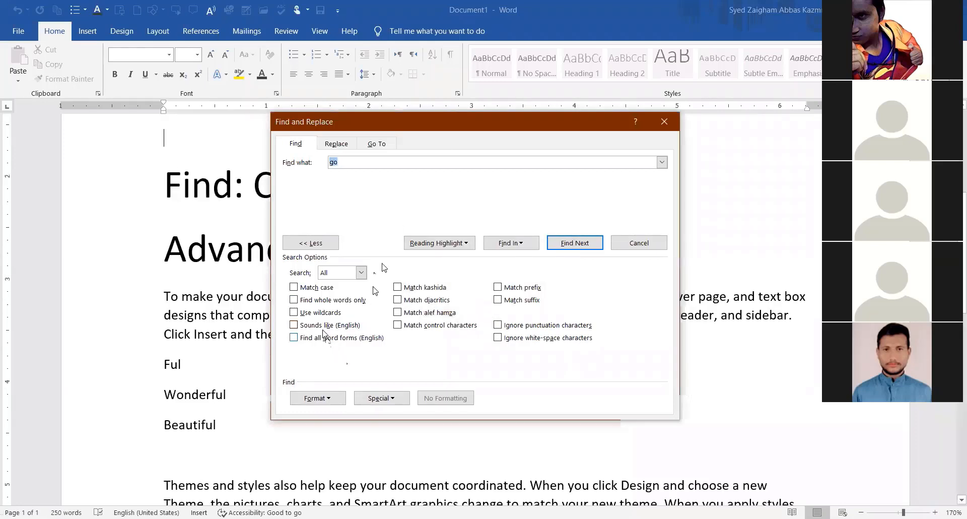
With Find all word forms on, find Go, Went and Gone, then switch the option off.
{"action": "left_click", "coordinate": [294, 338]}
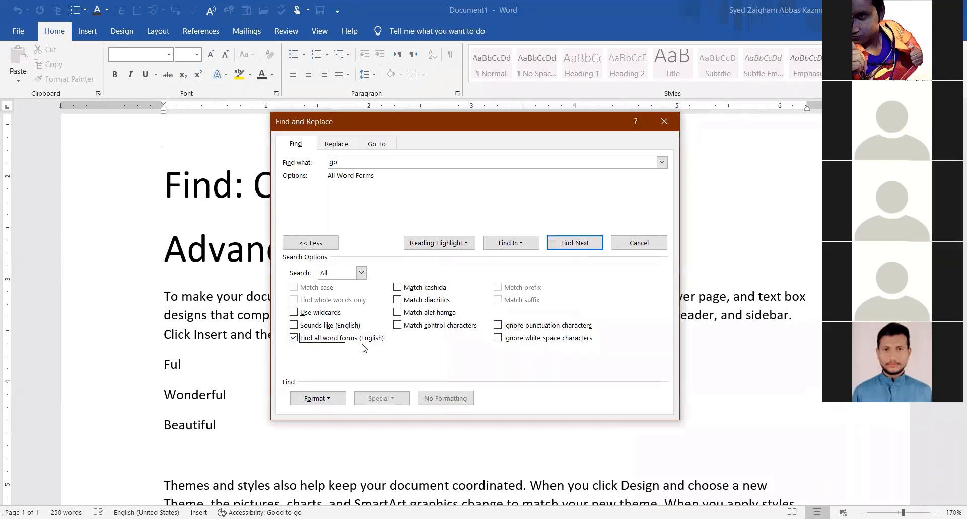
{"action": "scroll", "coordinate": [367, 159], "scroll_direction": "up", "scroll_amount": 3}
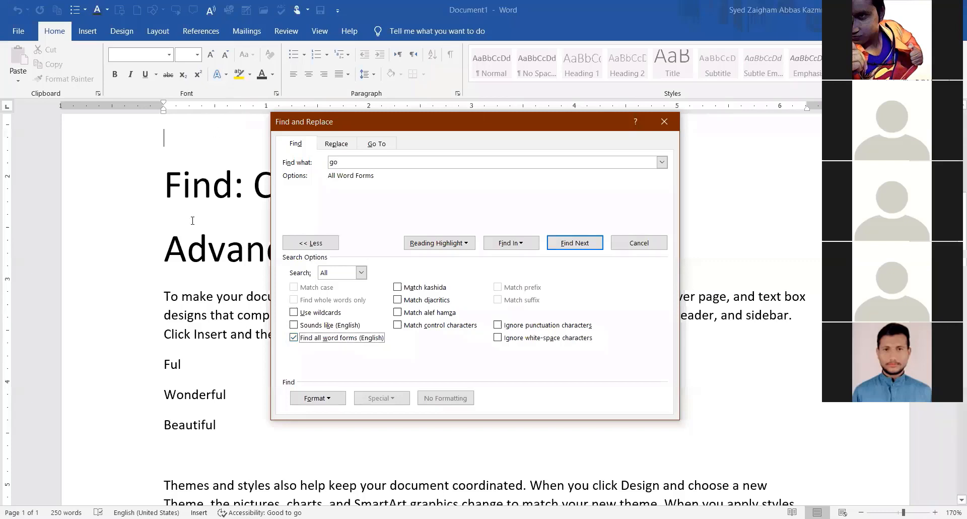
{"action": "left_click", "coordinate": [559, 243]}
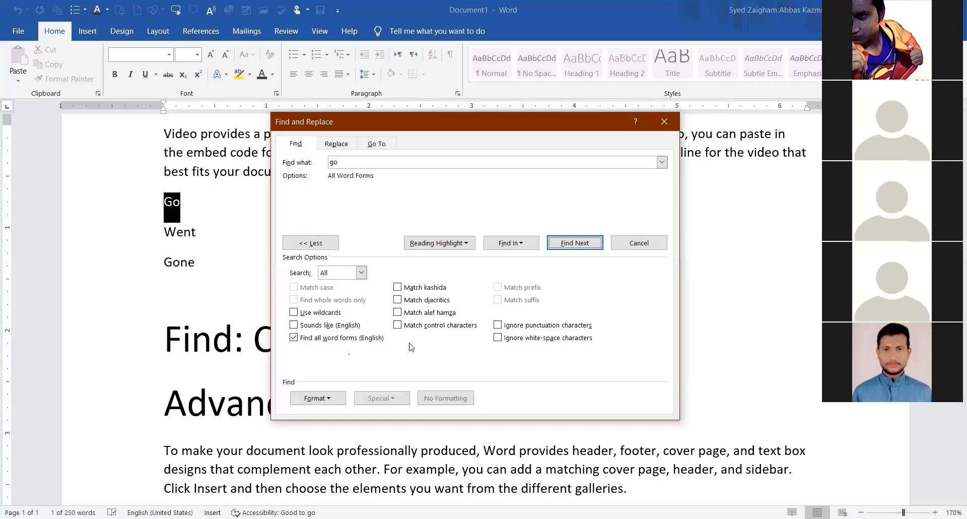
{"action": "left_click", "coordinate": [561, 244]}
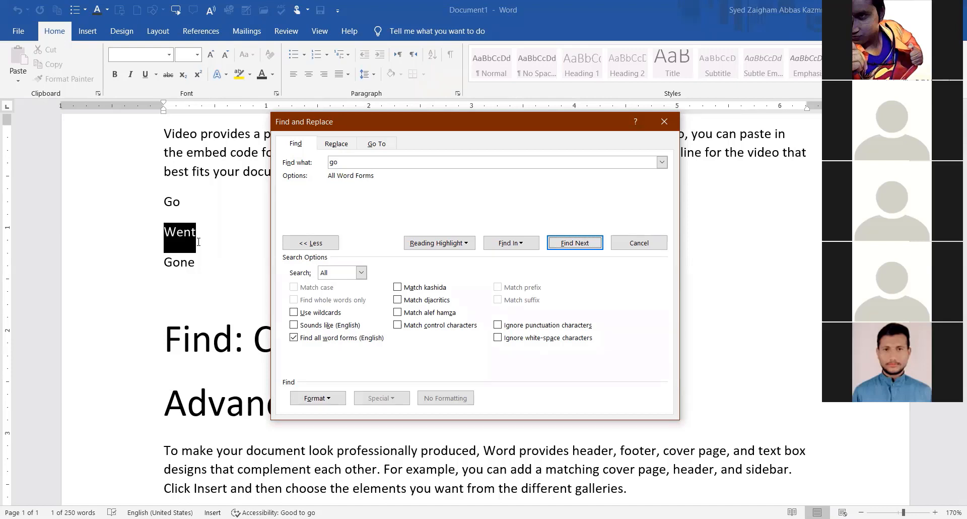
{"action": "left_click", "coordinate": [561, 243]}
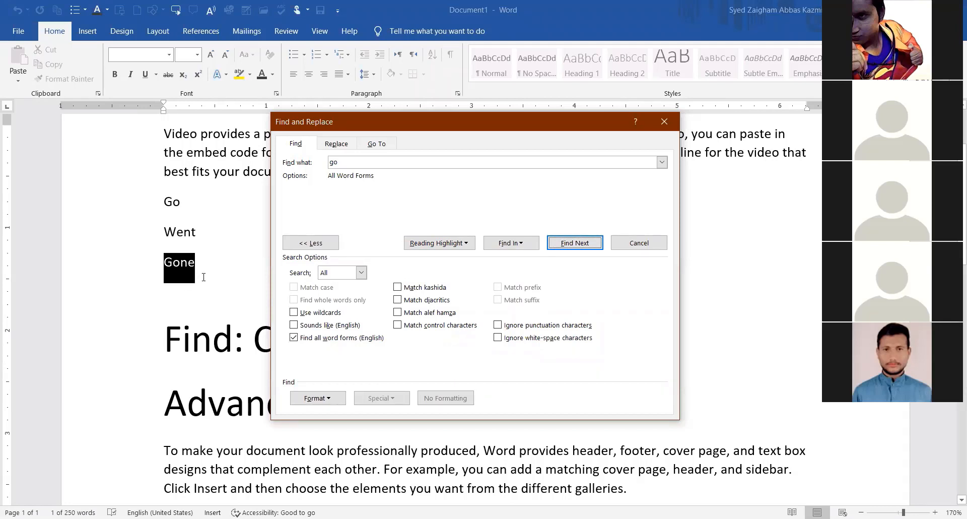
{"action": "left_click", "coordinate": [310, 338]}
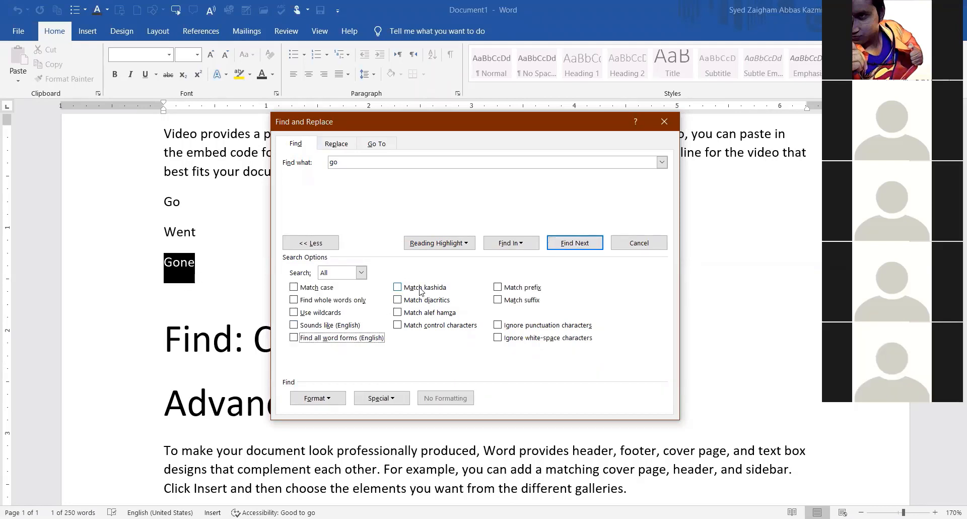
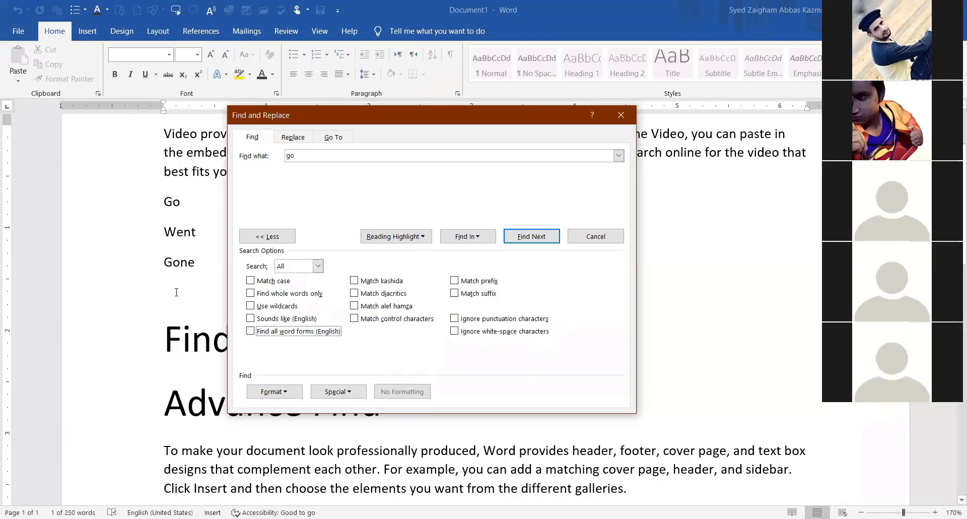
Replace the Go, Went and Gone lines with 'Vocational' and 'Voca,tional' on two lines.
{"action": "double_click", "coordinate": [196, 263]}
{"action": "left_click", "coordinate": [160, 203]}
{"action": "left_click_drag", "start_coordinate": [160, 203], "coordinate": [196, 267]}
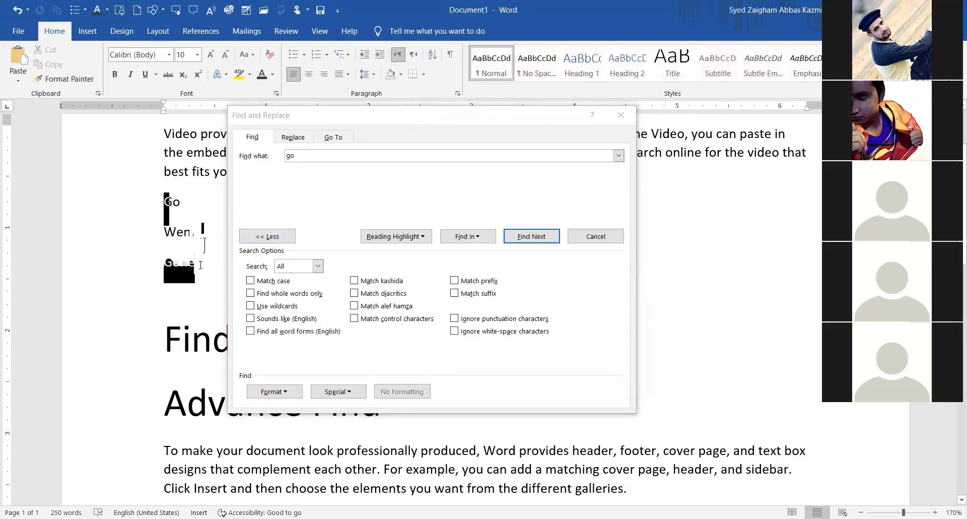
{"action": "key", "text": "Delete"}
{"action": "left_click_drag", "start_coordinate": [354, 118], "coordinate": [428, 271]}
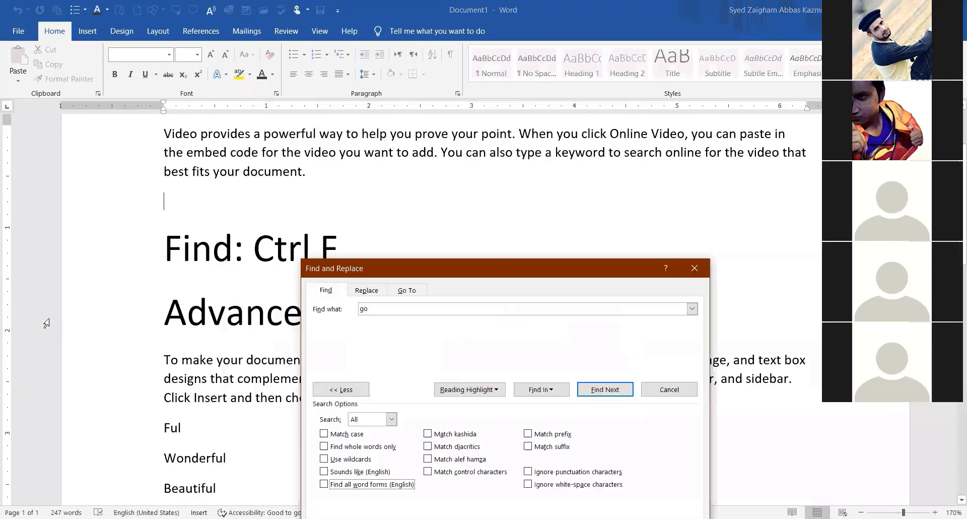
{"action": "left_click", "coordinate": [187, 197]}
{"action": "type", "text": "v"}
{"action": "key", "text": "Return"}
{"action": "type", "text": "vo"}
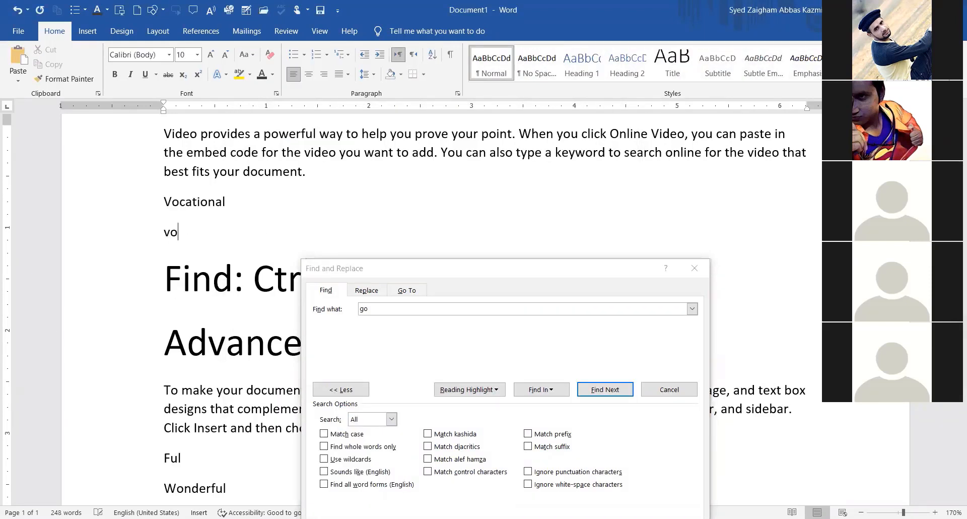
{"action": "type", "text": "ca,tional"}
Search for 'vocational'; only the first 'Vocational' line matches before the finished message.
{"action": "left_click_drag", "start_coordinate": [386, 275], "coordinate": [339, 109]}
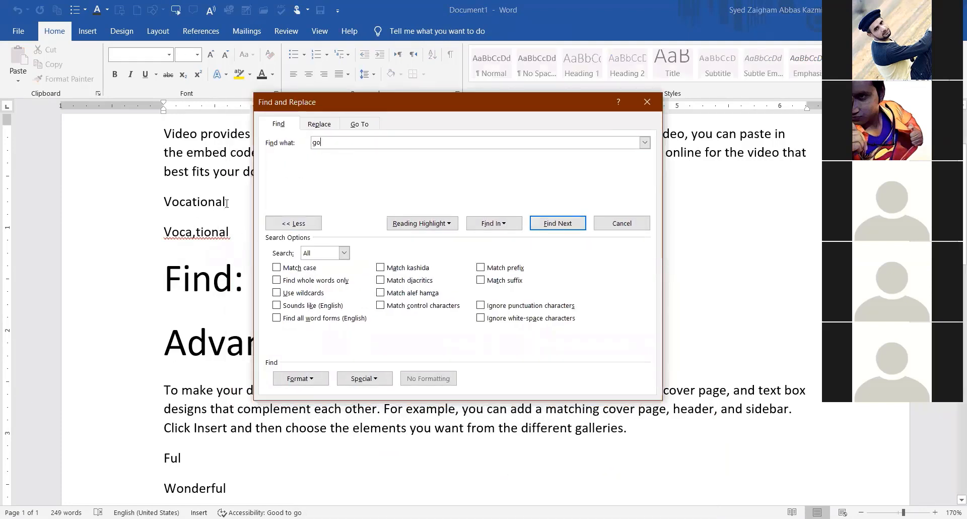
{"action": "left_click_drag", "start_coordinate": [227, 202], "coordinate": [165, 200]}
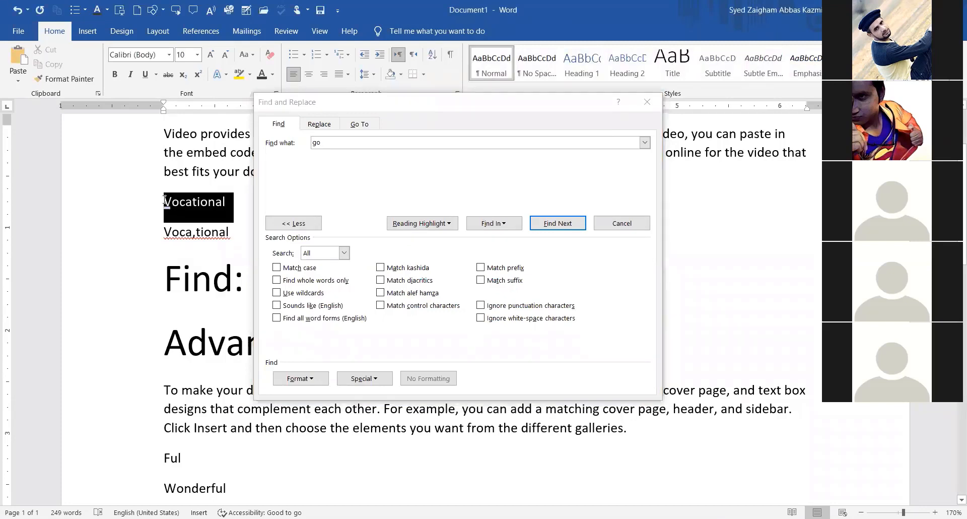
{"action": "left_click", "coordinate": [204, 232]}
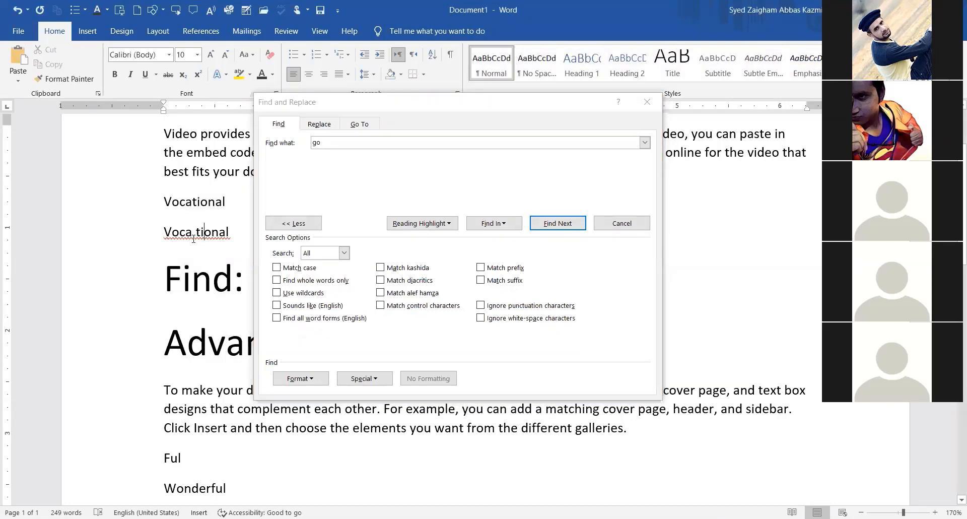
{"action": "left_click", "coordinate": [195, 235]}
{"action": "left_click", "coordinate": [327, 146]}
{"action": "double_click", "coordinate": [316, 143]}
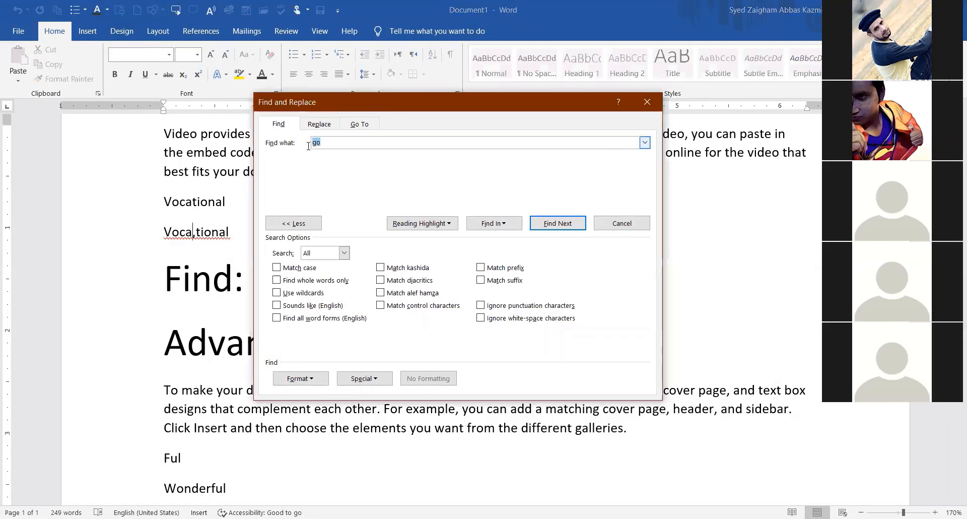
{"action": "type", "text": "vocational"}
{"action": "left_click", "coordinate": [548, 227]}
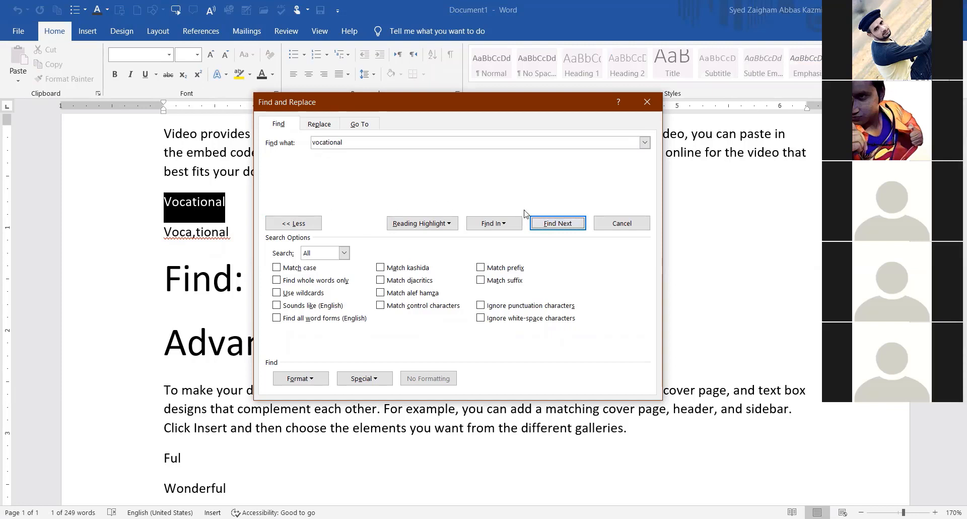
{"action": "left_click", "coordinate": [561, 229]}
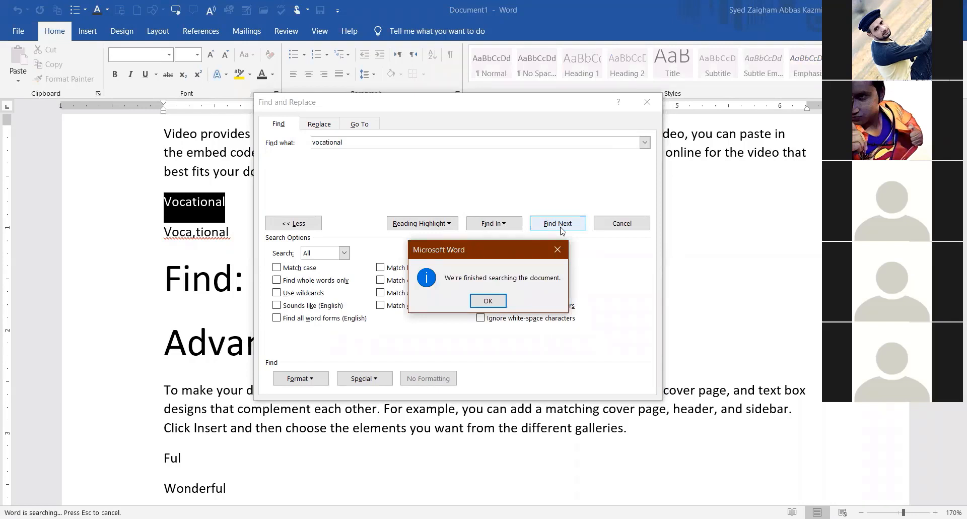
{"action": "left_click", "coordinate": [488, 300]}
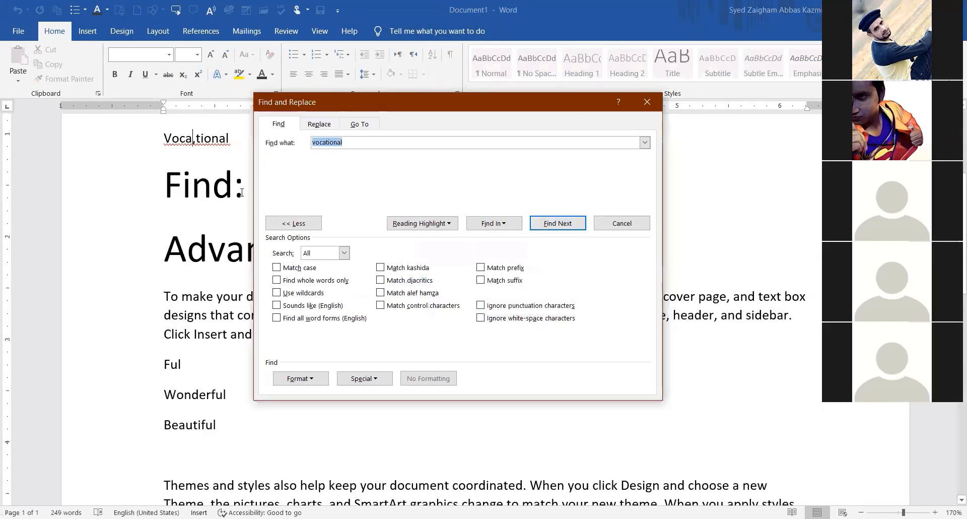
With Ignore punctuation characters on, find both 'Vocational' and 'Voca,tional', then switch it off.
{"action": "scroll", "coordinate": [152, 202], "scroll_direction": "up", "scroll_amount": 1}
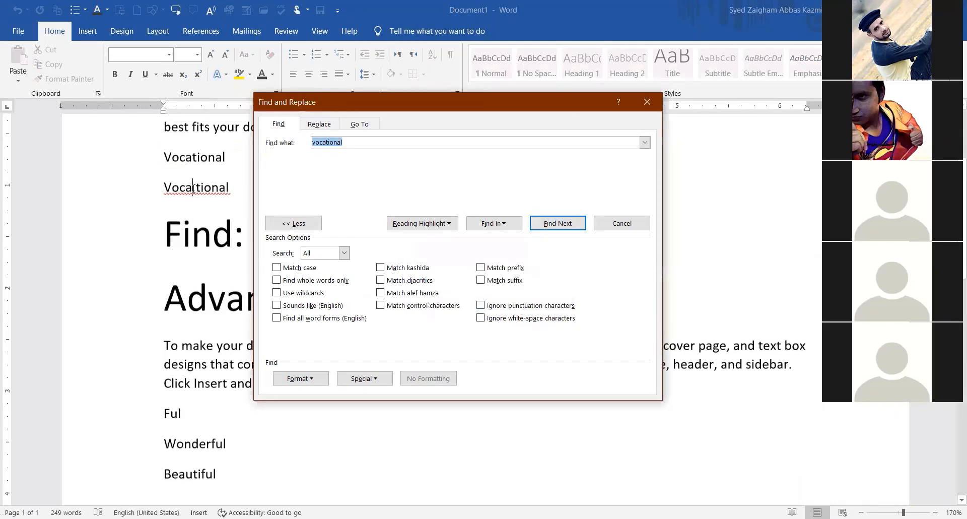
{"action": "left_click", "coordinate": [480, 306]}
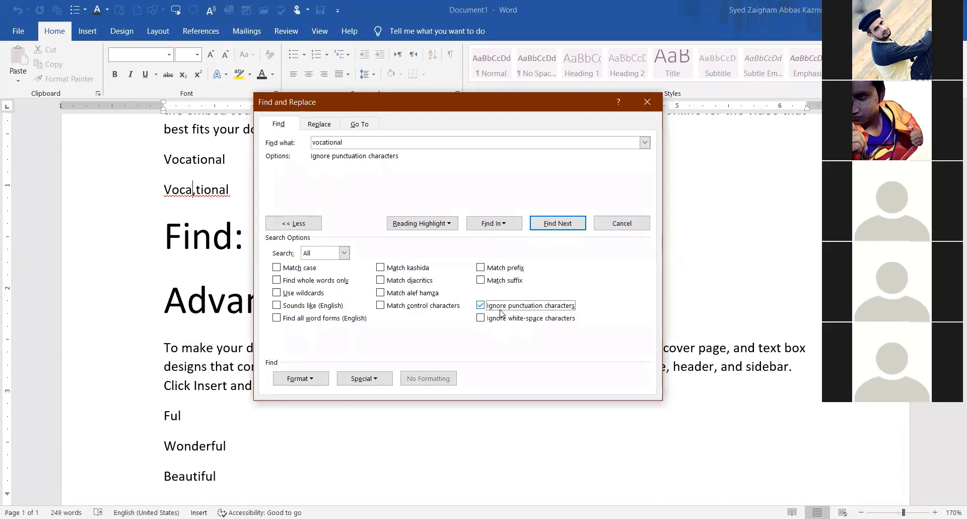
{"action": "left_click", "coordinate": [551, 224]}
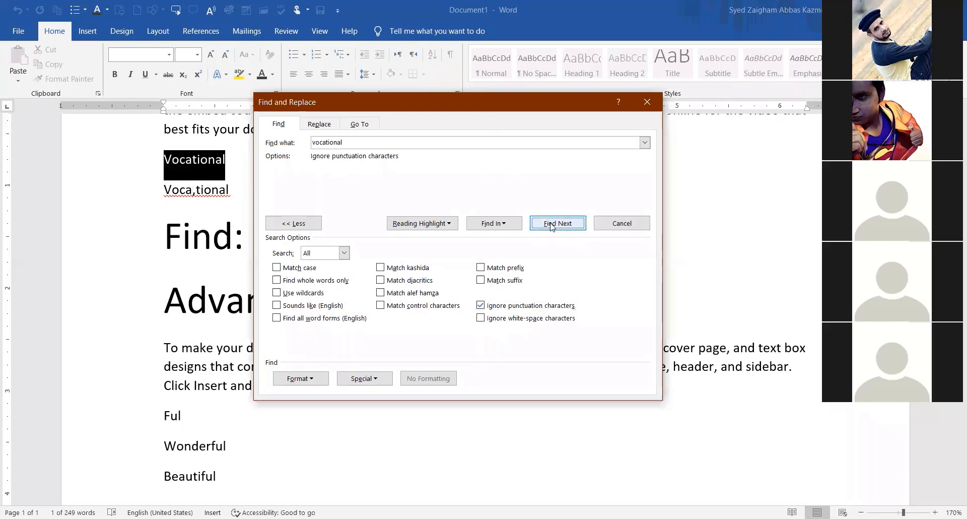
{"action": "left_click", "coordinate": [551, 224]}
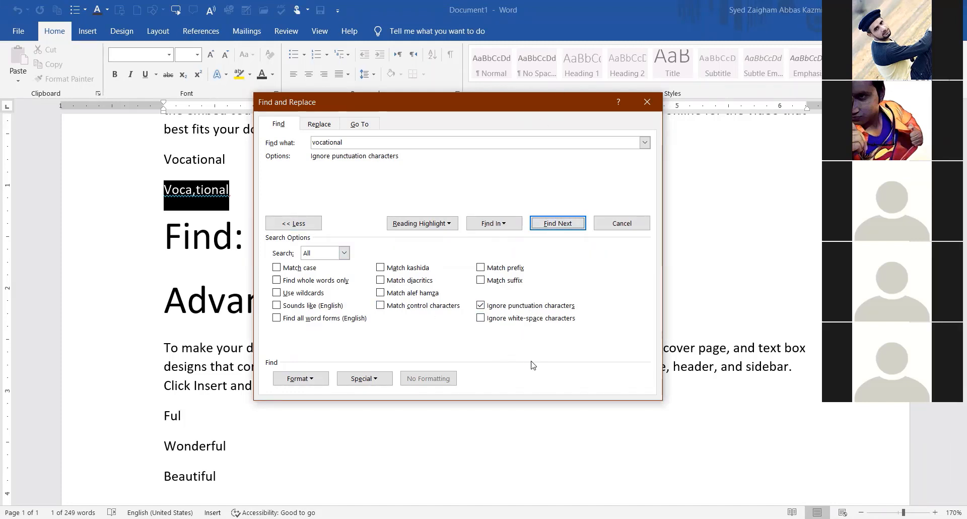
{"action": "left_click", "coordinate": [497, 306]}
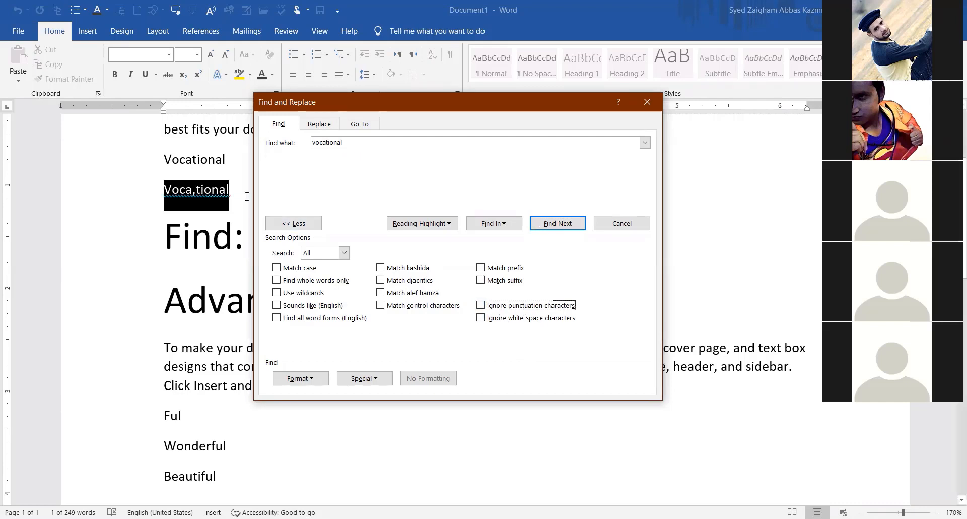
Replace the comma in 'Voca,tional' with a space so it reads 'Voca tional'.
{"action": "left_click", "coordinate": [297, 90]}
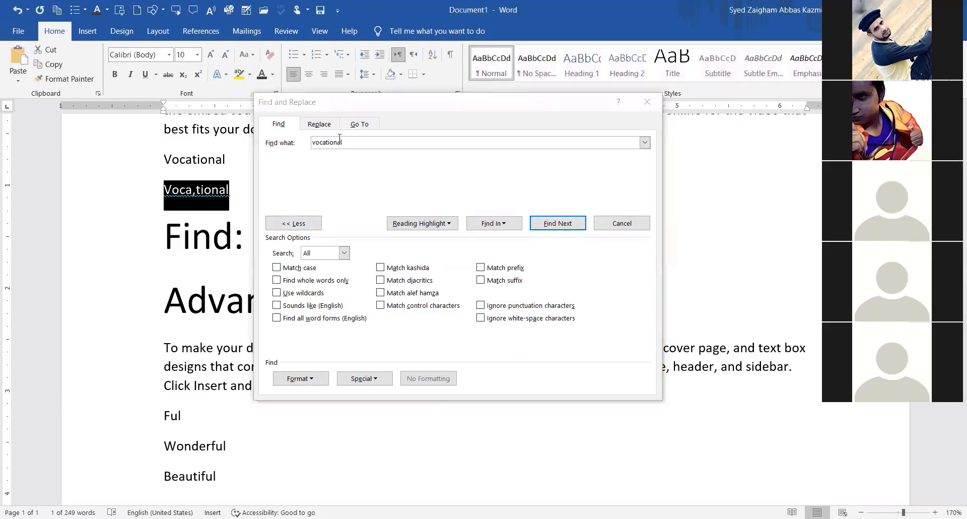
{"action": "left_click_drag", "start_coordinate": [312, 101], "coordinate": [414, 118]}
{"action": "left_click", "coordinate": [212, 235]}
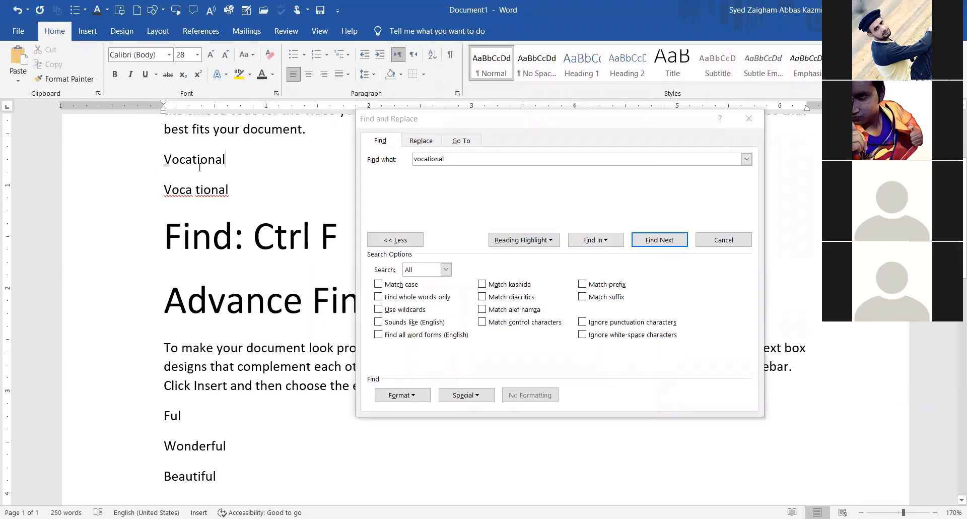
{"action": "left_click_drag", "start_coordinate": [200, 166], "coordinate": [166, 172]}
{"action": "left_click", "coordinate": [187, 194]}
{"action": "key", "text": "Delete"}
{"action": "left_click", "coordinate": [194, 192]}
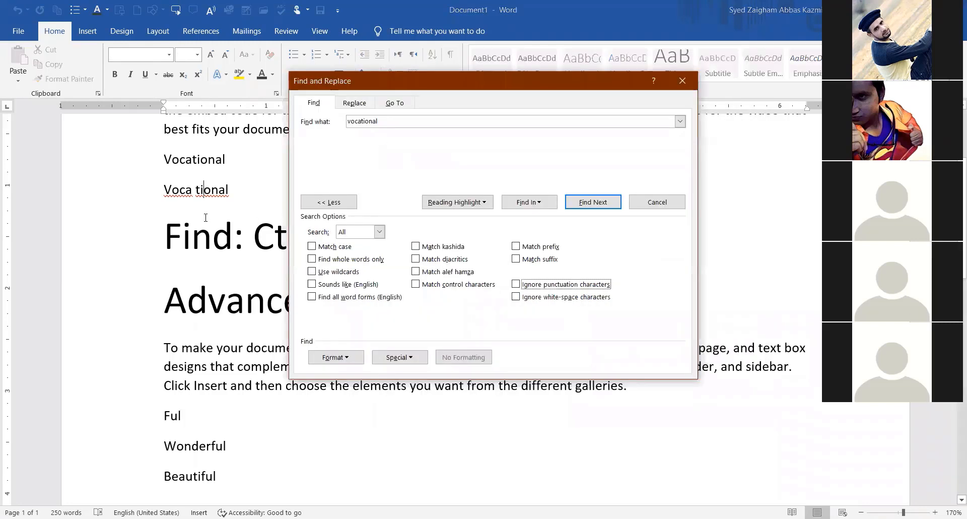
Search 'vocational' again, matching only the first line, and dismiss the finished message.
{"action": "left_click", "coordinate": [584, 204]}
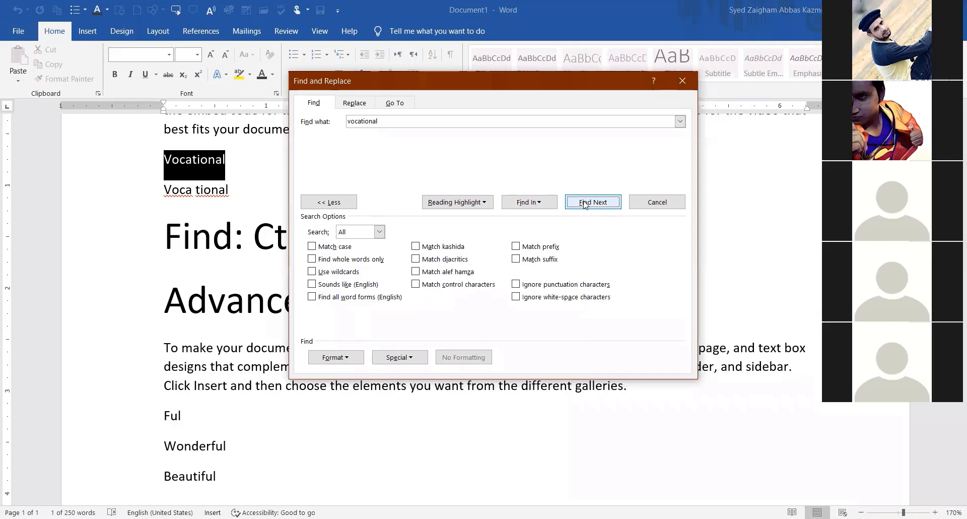
{"action": "left_click", "coordinate": [584, 204]}
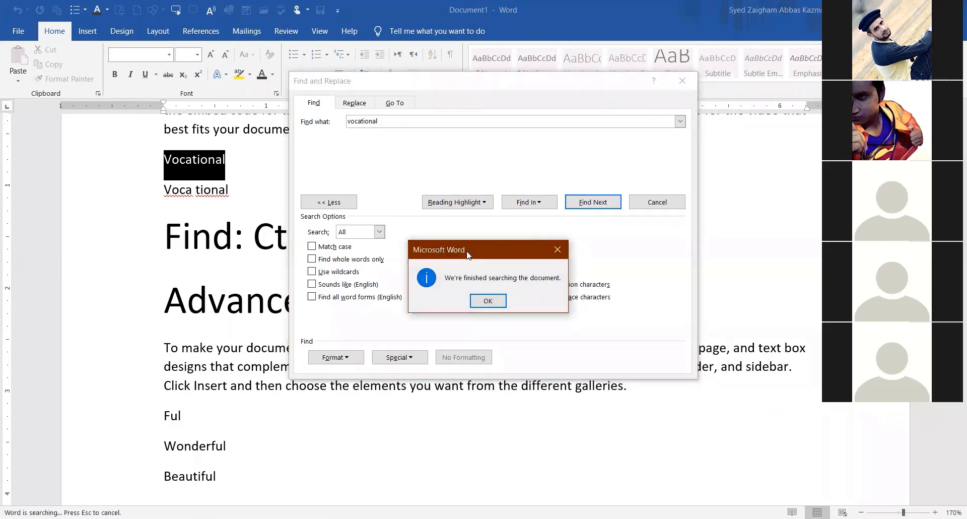
{"action": "left_click_drag", "start_coordinate": [467, 255], "coordinate": [388, 156]}
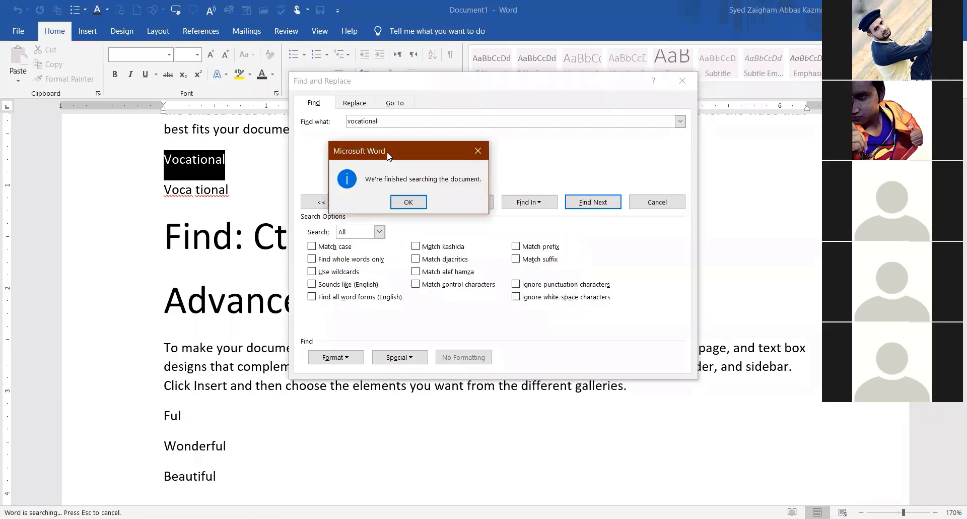
{"action": "left_click", "coordinate": [408, 206]}
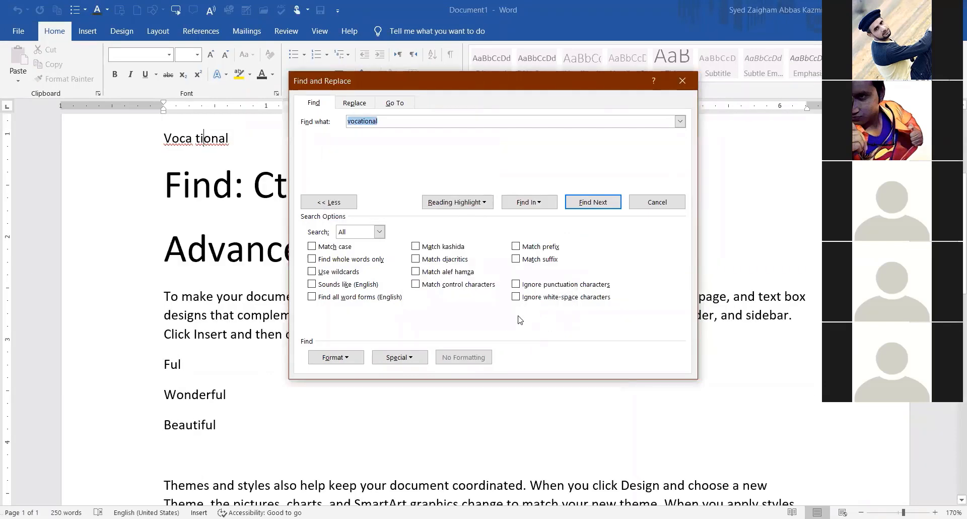
With Ignore white-space characters on, find both 'Vocational' and 'Voca tional'.
{"action": "left_click", "coordinate": [516, 297]}
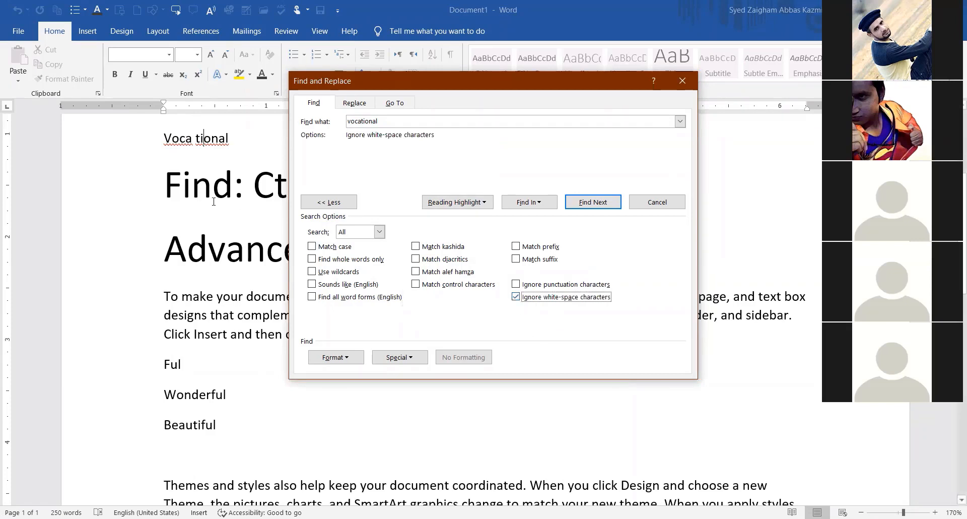
{"action": "scroll", "coordinate": [234, 165], "scroll_direction": "up", "scroll_amount": 1}
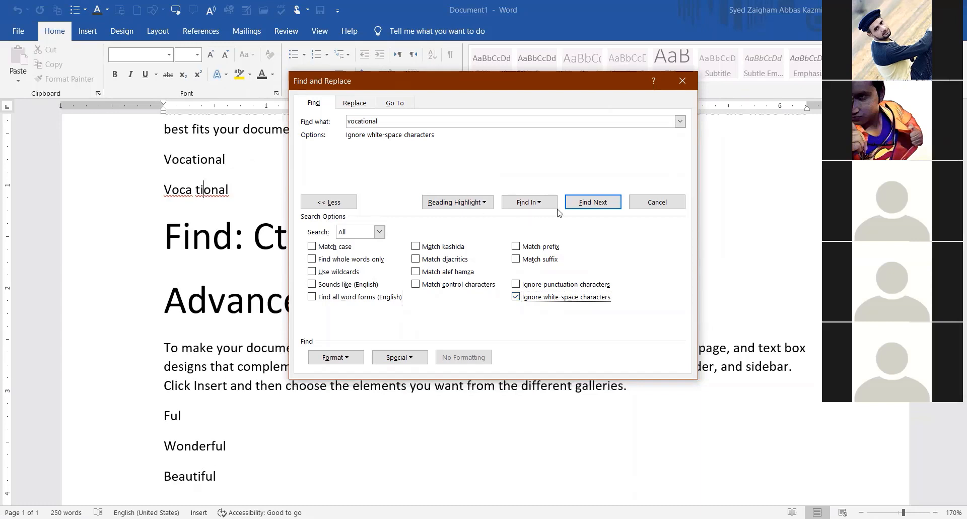
{"action": "left_click", "coordinate": [578, 202]}
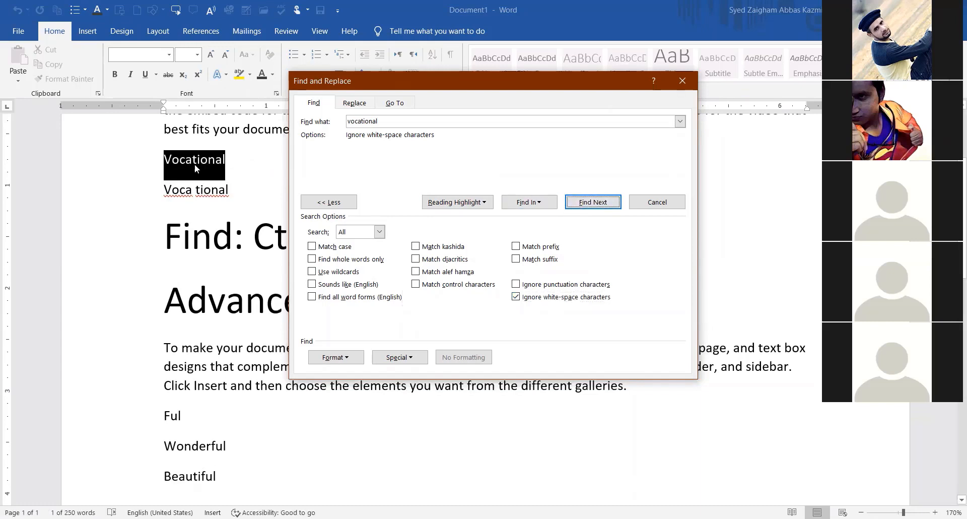
{"action": "left_click", "coordinate": [593, 202]}
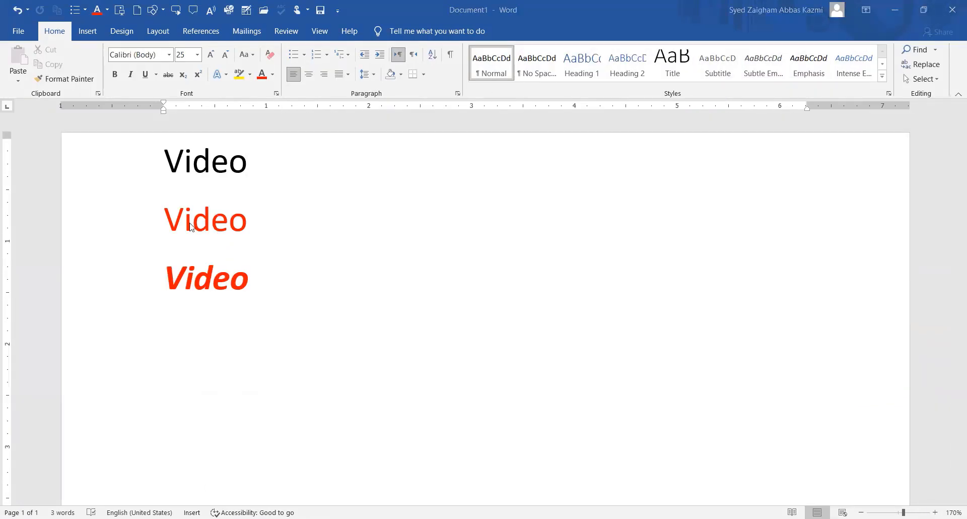
{"action": "triple_click", "coordinate": [257, 164]}
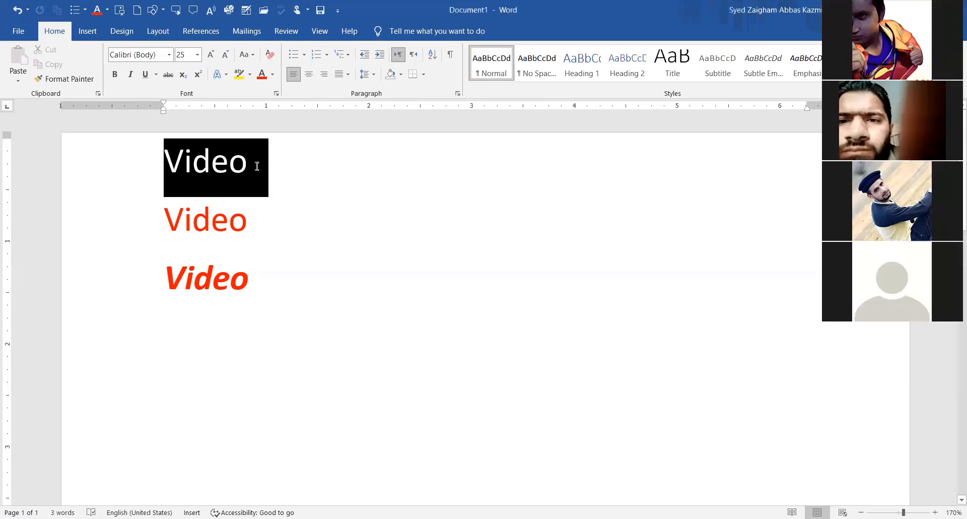
{"action": "triple_click", "coordinate": [272, 234]}
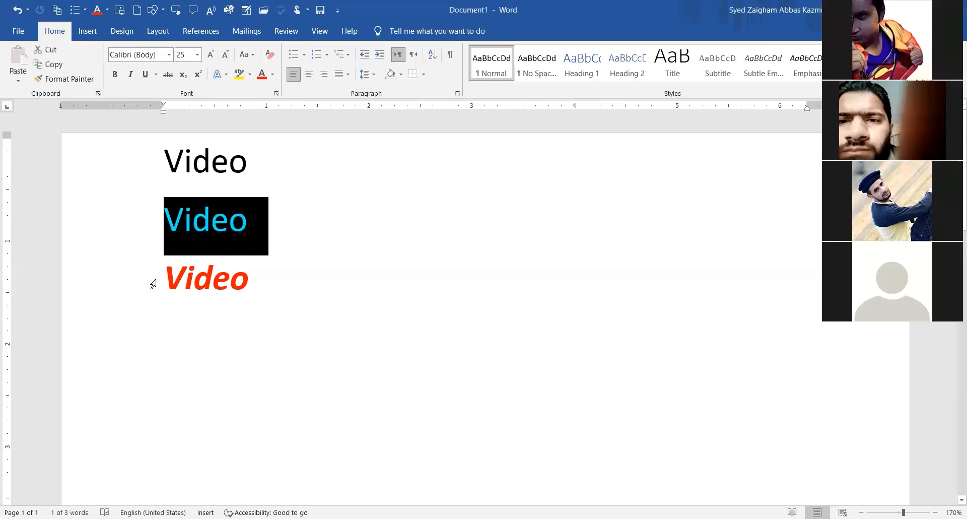
{"action": "triple_click", "coordinate": [261, 282]}
{"action": "left_click", "coordinate": [305, 317]}
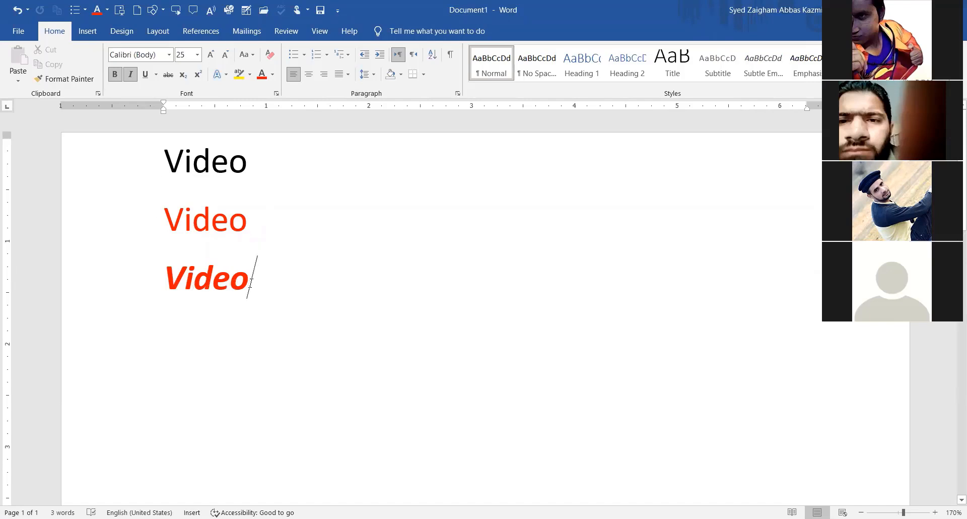
{"action": "left_click_drag", "start_coordinate": [262, 283], "coordinate": [166, 282]}
{"action": "left_click", "coordinate": [205, 310]}
{"action": "key", "text": "Right"}
{"action": "key", "text": "Right"}
{"action": "key", "text": "Right"}
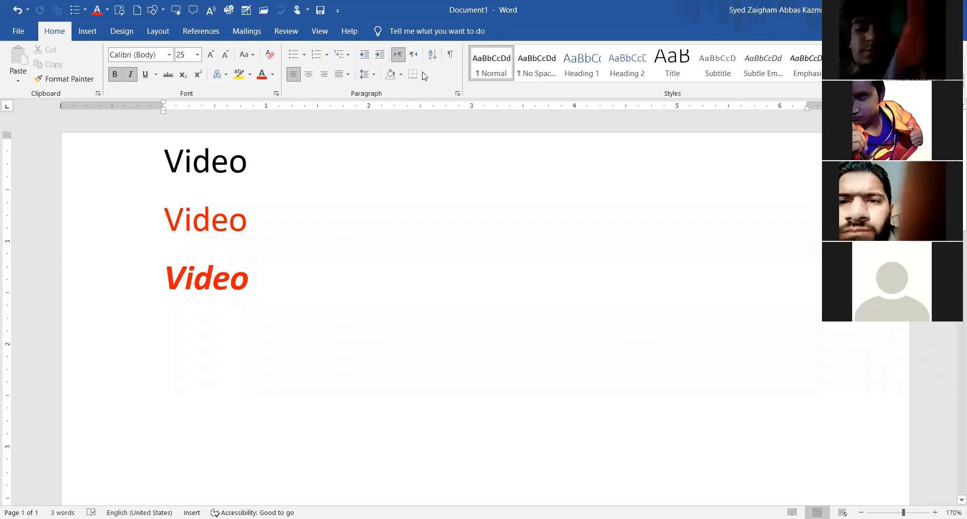
Open Find and Replace with Ctrl+F and enter 'video' as the search term.
{"action": "key", "text": "ctrl+f"}
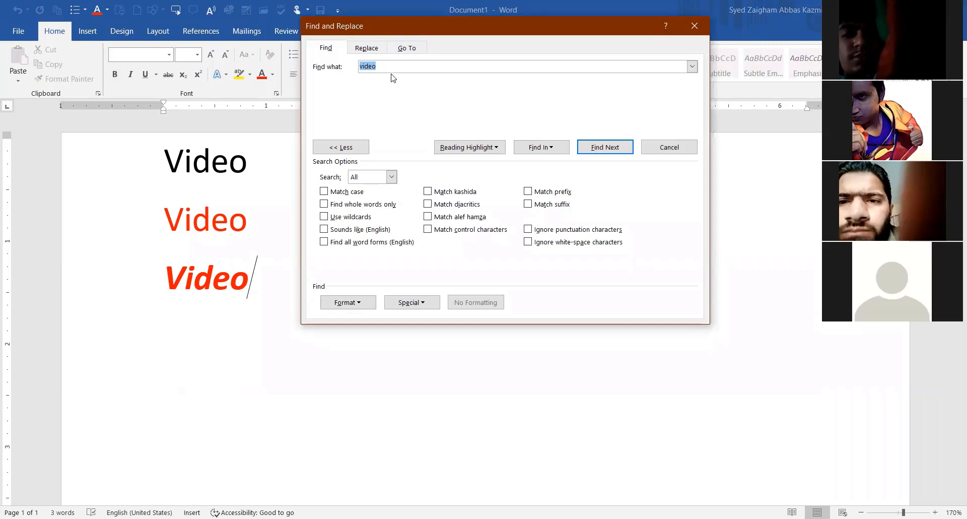
{"action": "left_click_drag", "start_coordinate": [391, 64], "coordinate": [341, 77]}
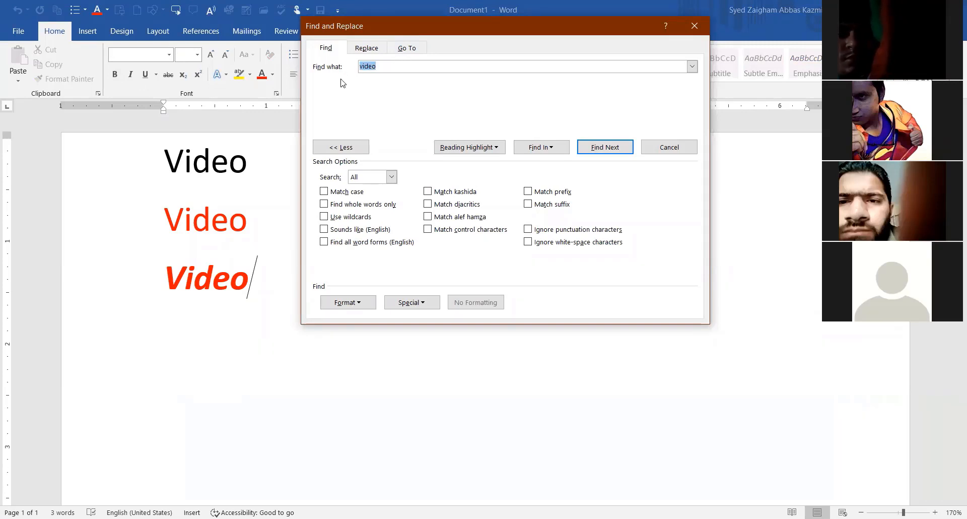
{"action": "type", "text": "video"}
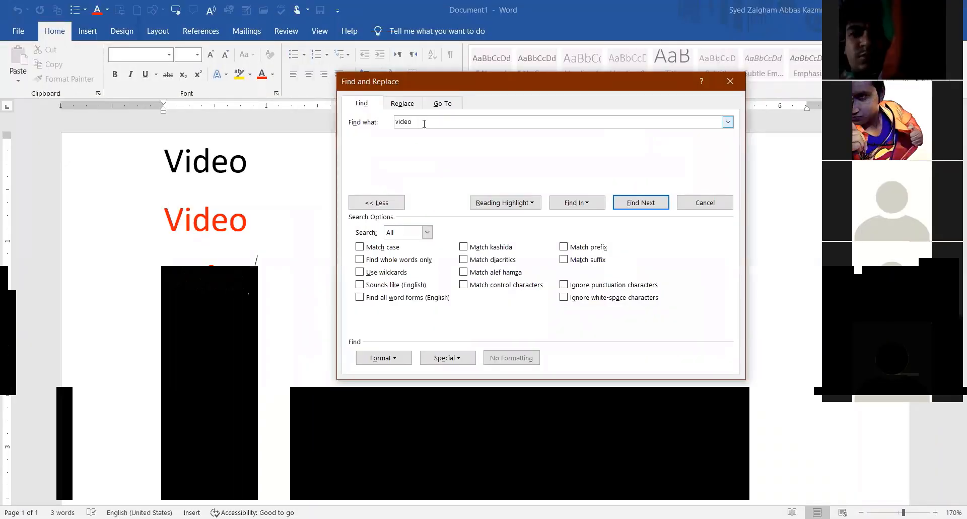
{"action": "double_click", "coordinate": [424, 123]}
{"action": "left_click", "coordinate": [423, 123]}
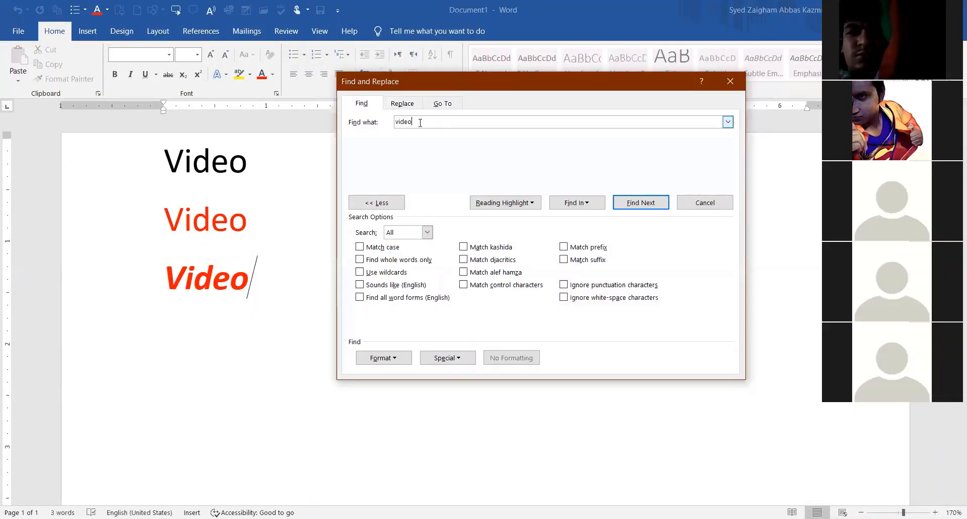
{"action": "double_click", "coordinate": [422, 123]}
{"action": "left_click", "coordinate": [420, 123]}
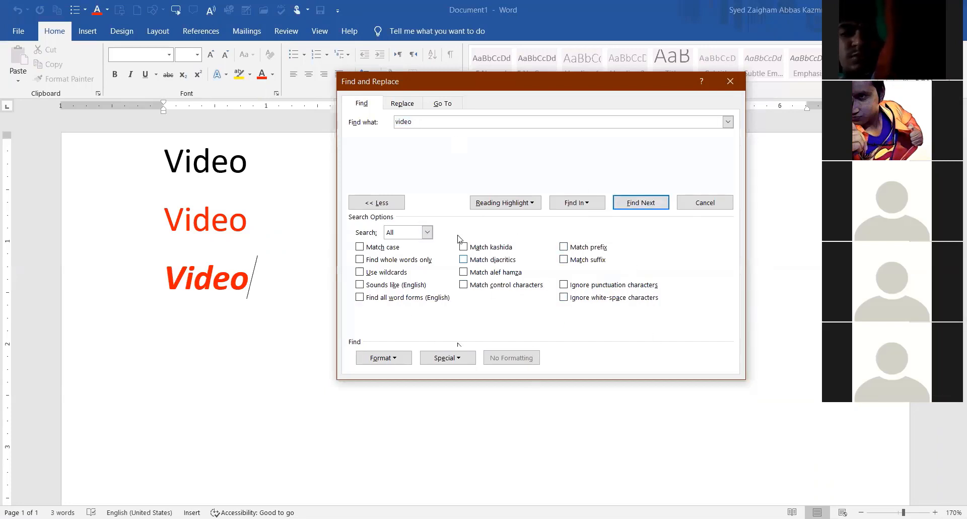
Step through the three 'Video' matches in the document.
{"action": "left_click", "coordinate": [652, 205]}
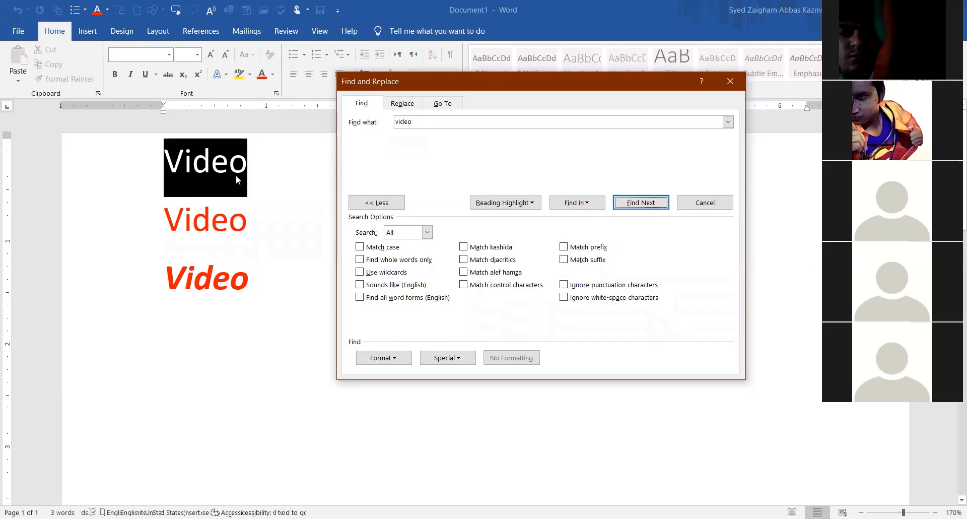
{"action": "left_click", "coordinate": [641, 203]}
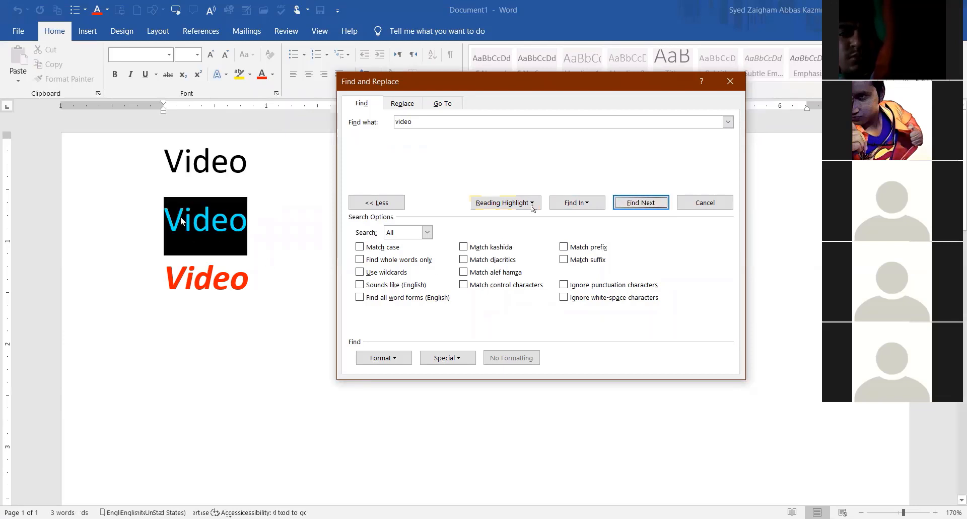
{"action": "key", "text": "Return"}
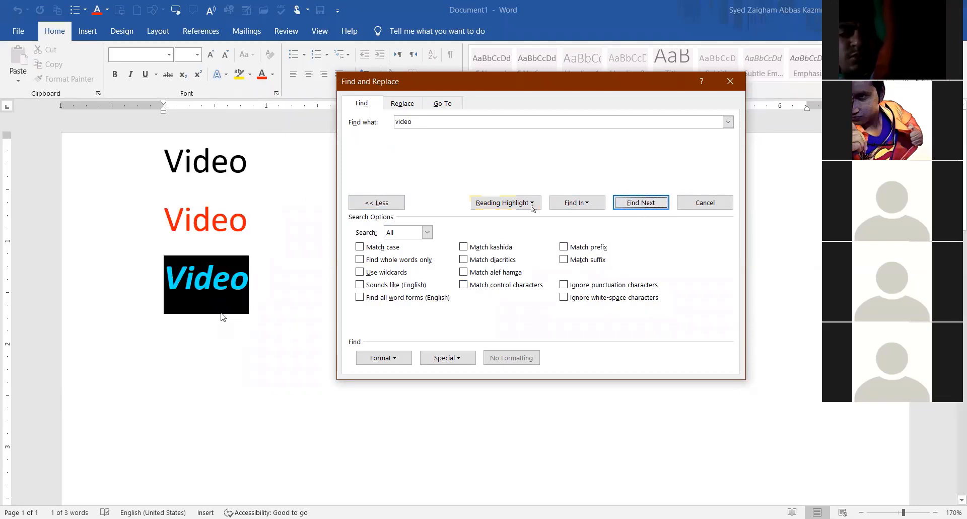
{"action": "left_click", "coordinate": [194, 296]}
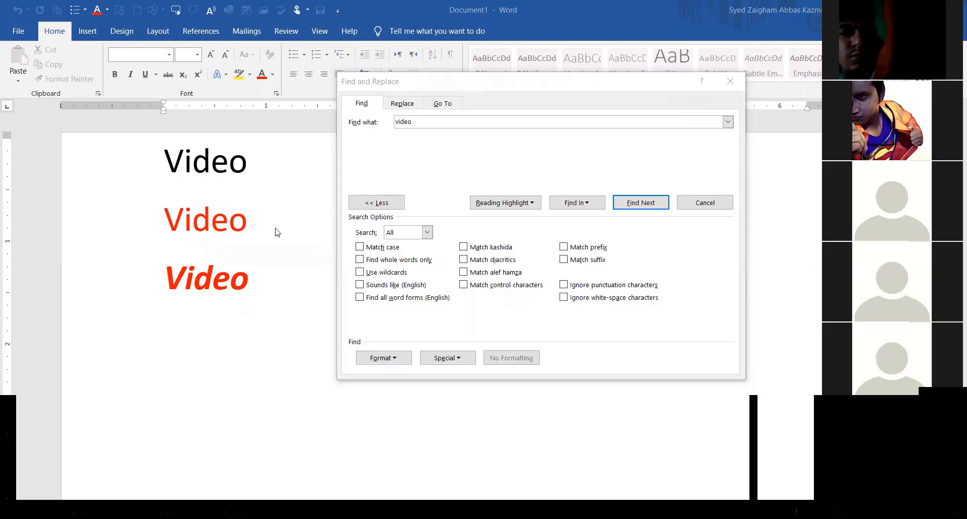
{"action": "left_click", "coordinate": [214, 226]}
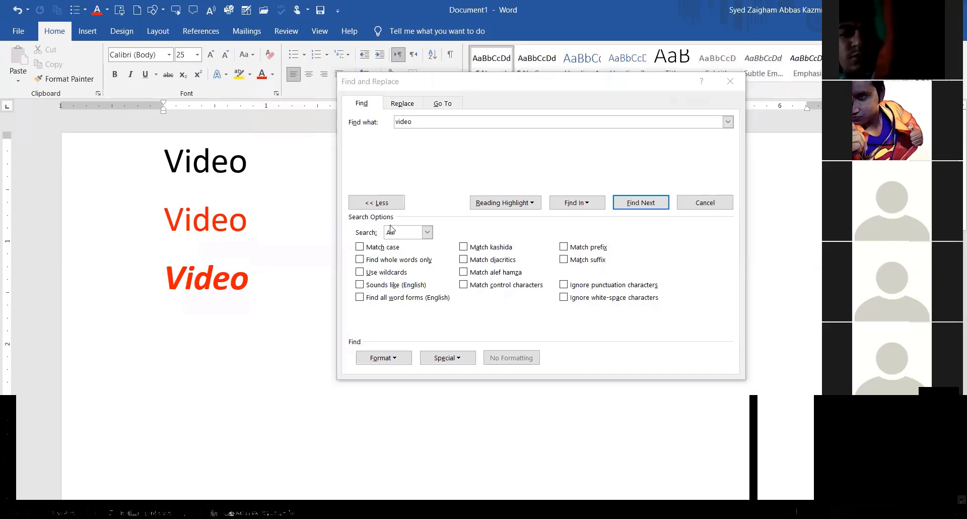
Limit the 'video' search to 25 pt text in red font colour.
{"action": "left_click", "coordinate": [378, 359]}
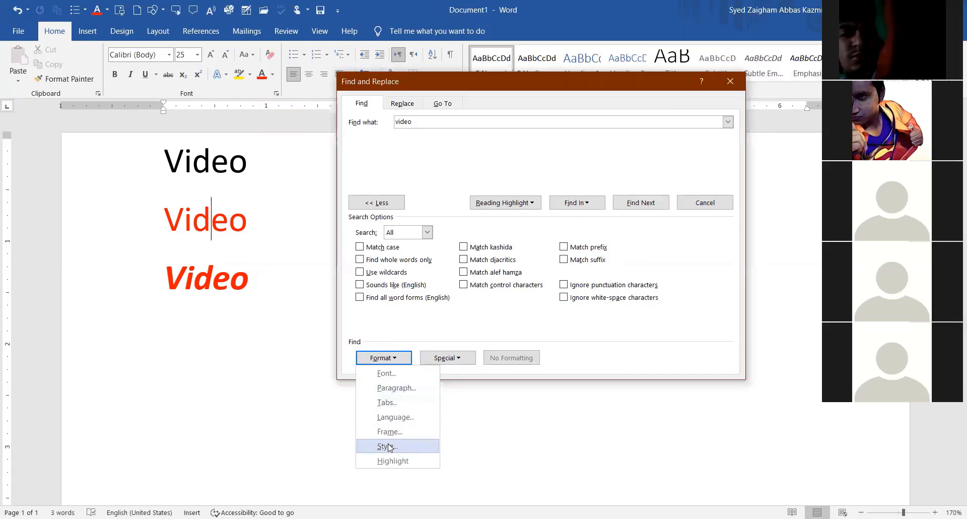
{"action": "left_click", "coordinate": [395, 375]}
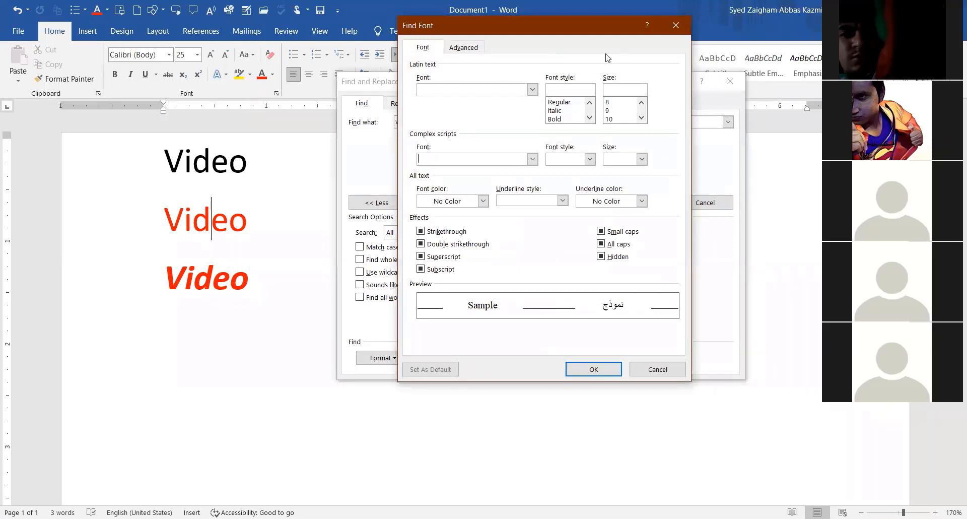
{"action": "left_click", "coordinate": [762, 42]}
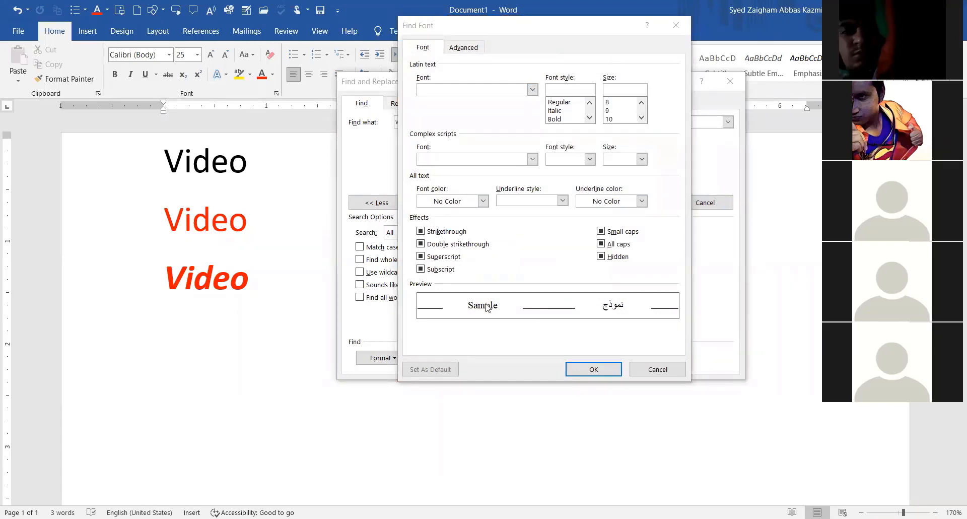
{"action": "left_click", "coordinate": [641, 118]}
{"action": "left_click", "coordinate": [641, 118]}
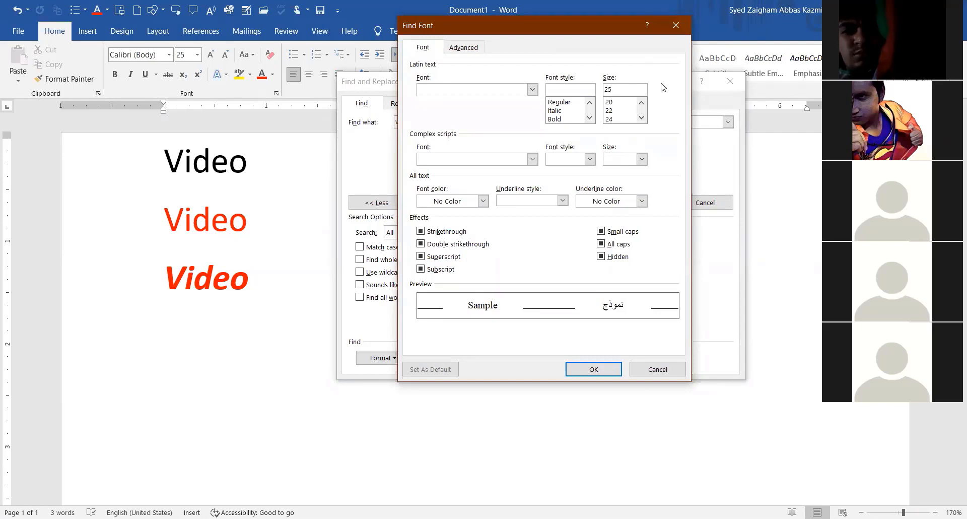
{"action": "left_click", "coordinate": [485, 205]}
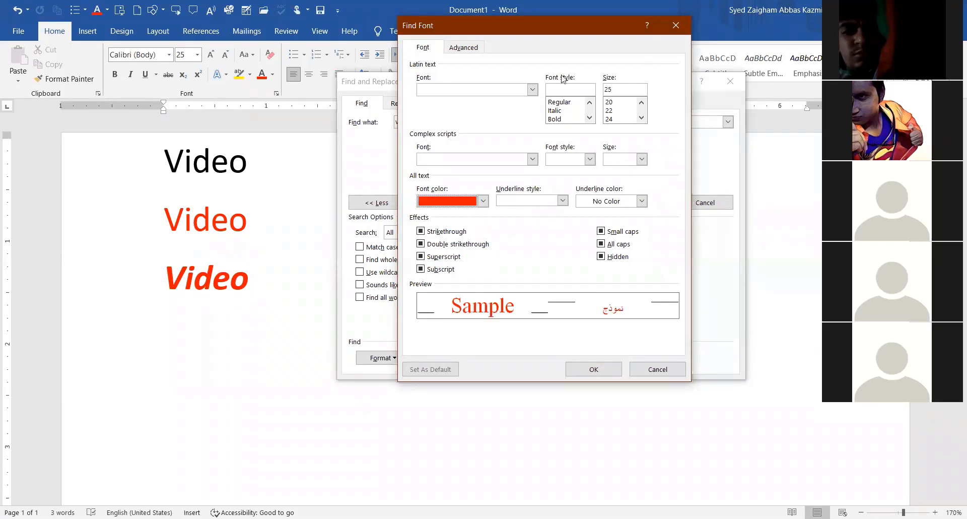
{"action": "left_click", "coordinate": [618, 89]}
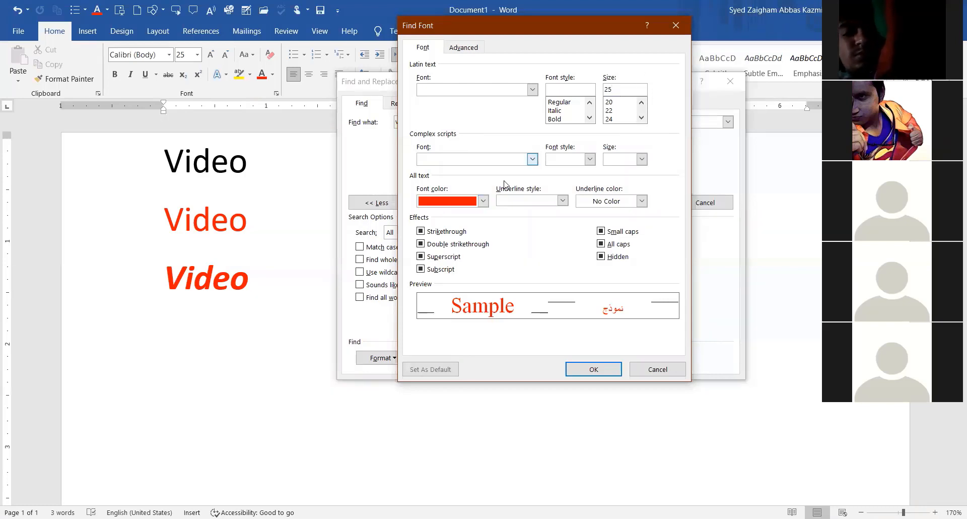
{"action": "left_click", "coordinate": [582, 369]}
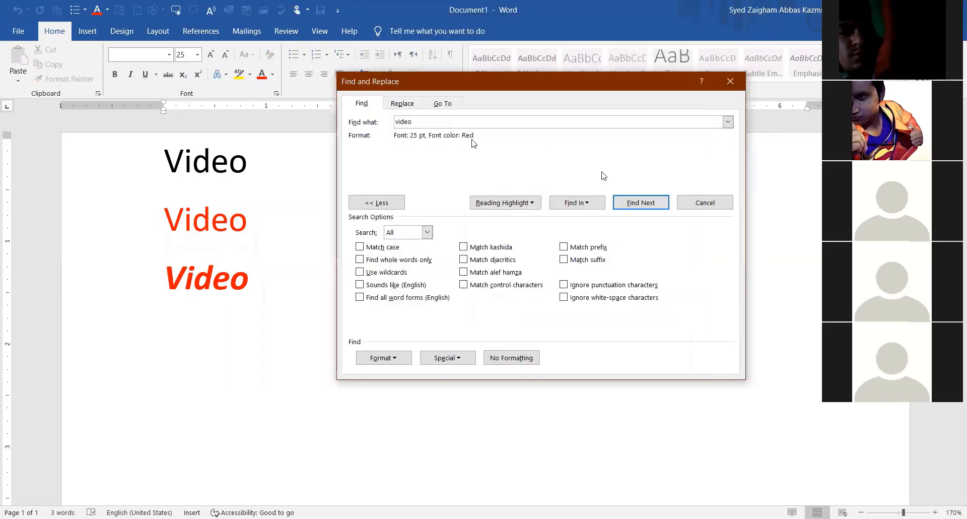
Run the 25 pt red 'video' search until the finished notice, then dismiss it.
{"action": "left_click", "coordinate": [629, 205]}
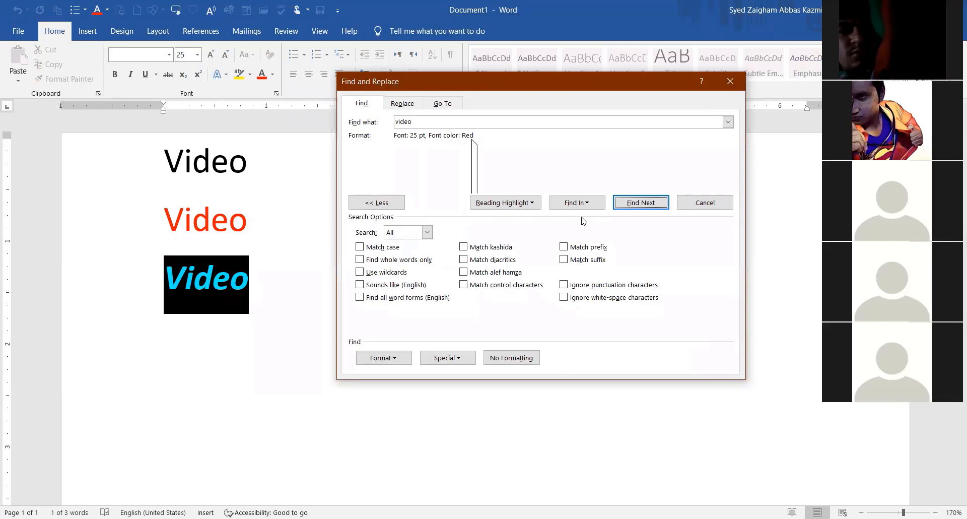
{"action": "left_click", "coordinate": [629, 206]}
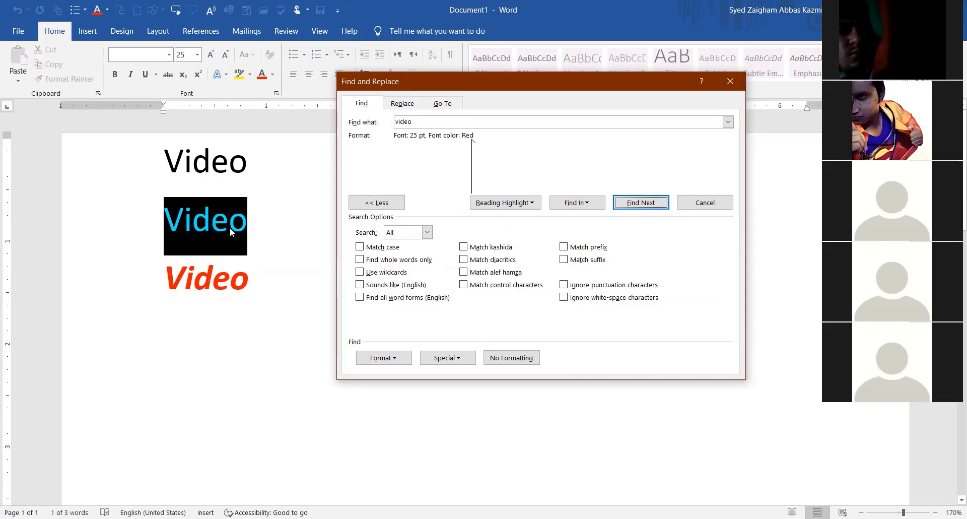
{"action": "left_click", "coordinate": [631, 202]}
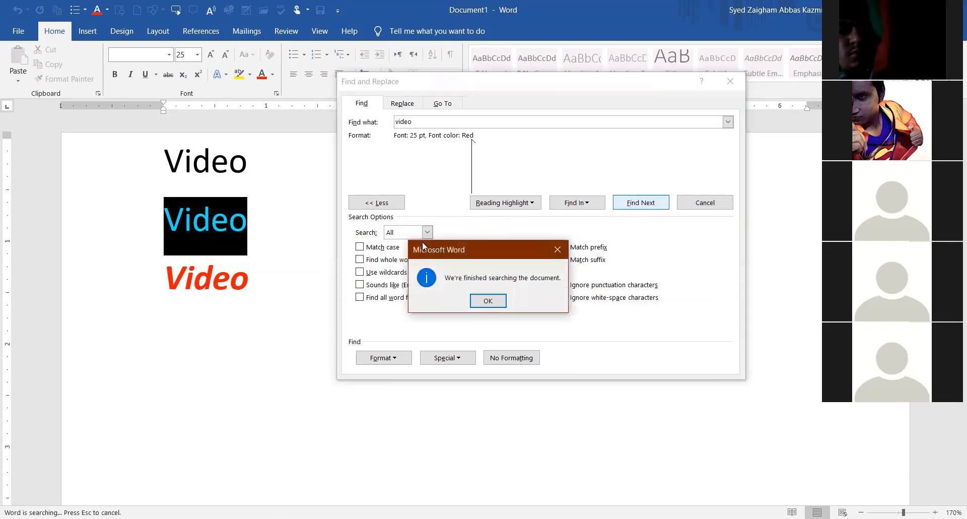
{"action": "left_click_drag", "start_coordinate": [423, 246], "coordinate": [297, 162]}
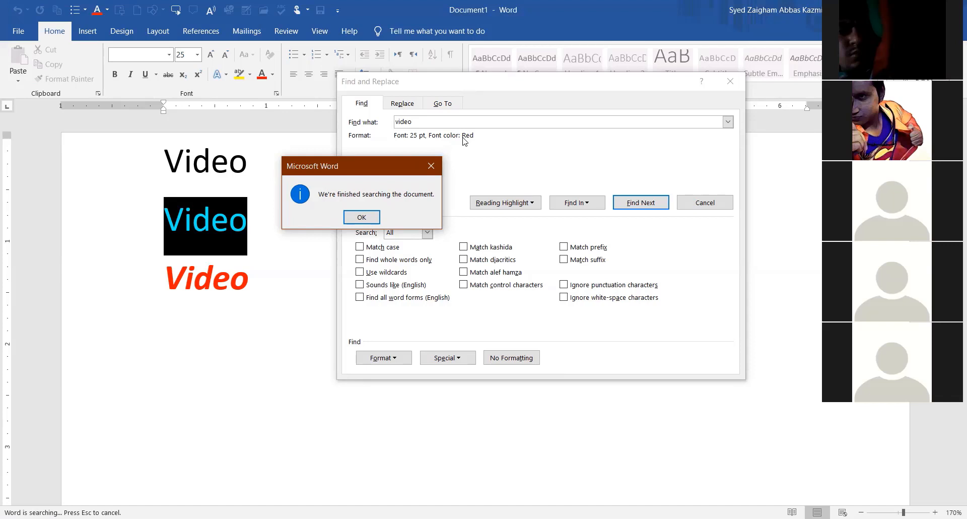
{"action": "key", "text": "Return"}
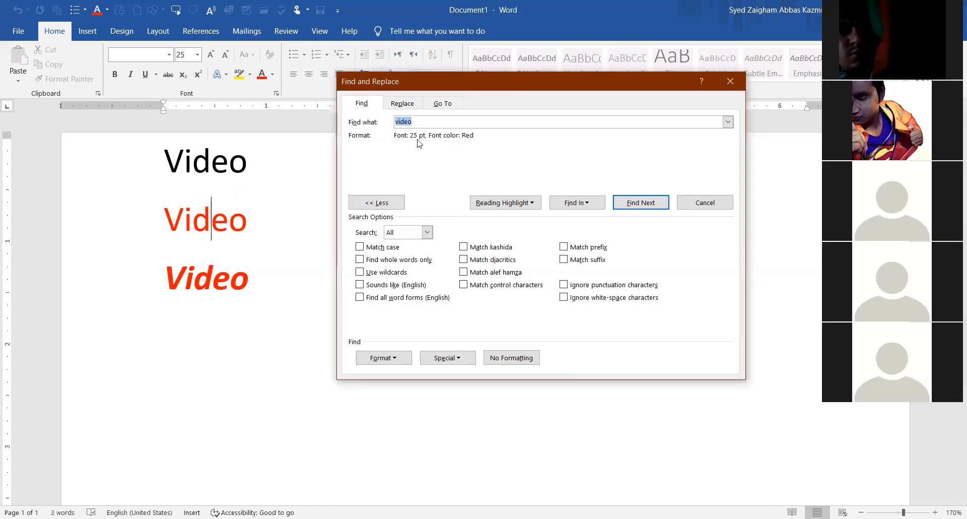
{"action": "left_click", "coordinate": [427, 121]}
{"action": "left_click_drag", "start_coordinate": [429, 86], "coordinate": [369, 80]}
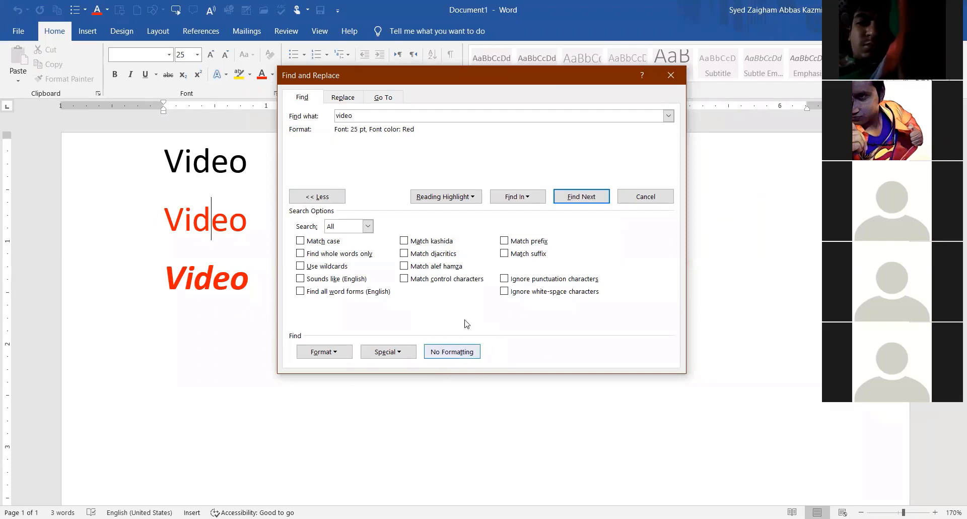
Clear the font conditions from the 'video' search and show the Format choices.
{"action": "left_click", "coordinate": [448, 354]}
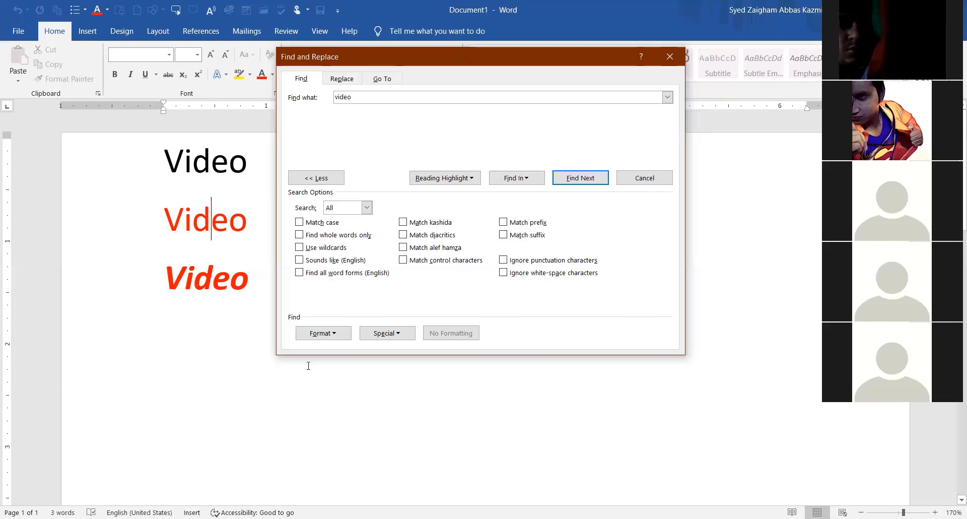
{"action": "left_click", "coordinate": [323, 333]}
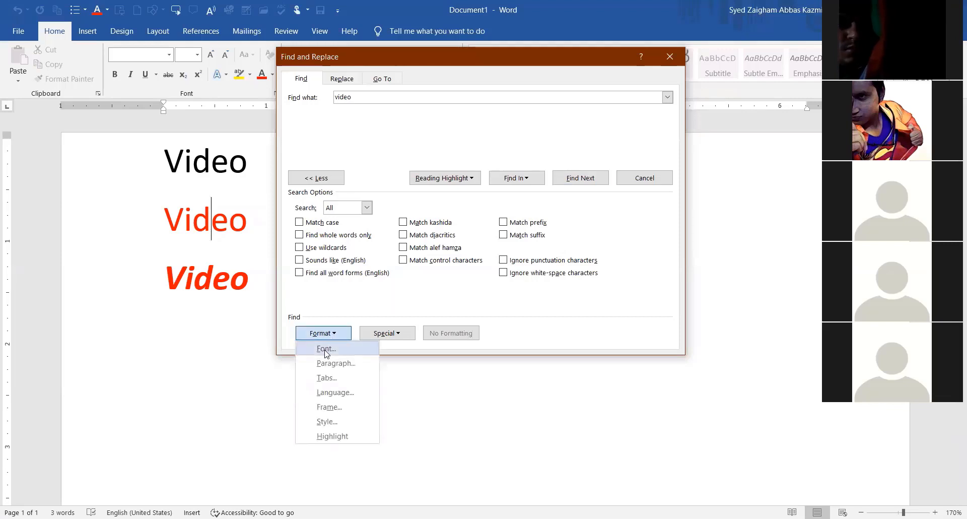
Limit the 'video' search to Bold font style in red font colour.
{"action": "left_click", "coordinate": [326, 348]}
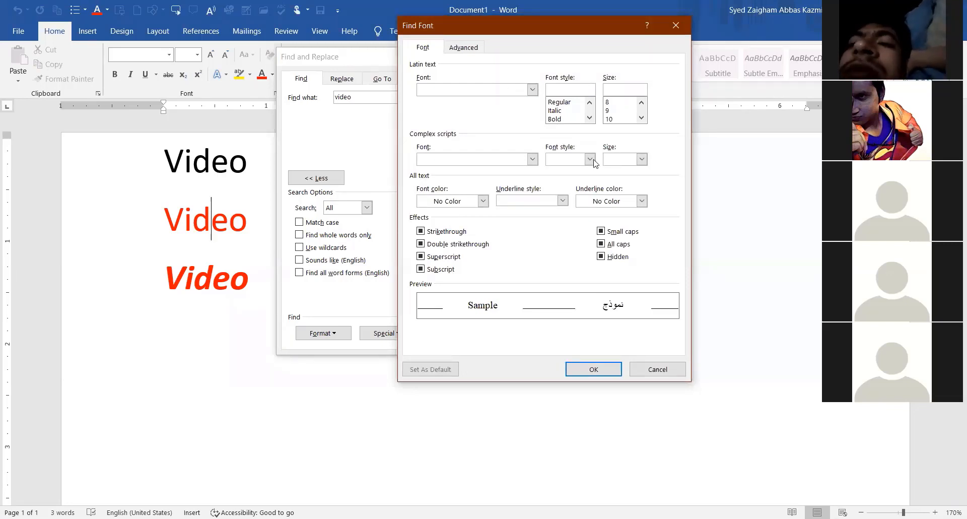
{"action": "left_click", "coordinate": [555, 120]}
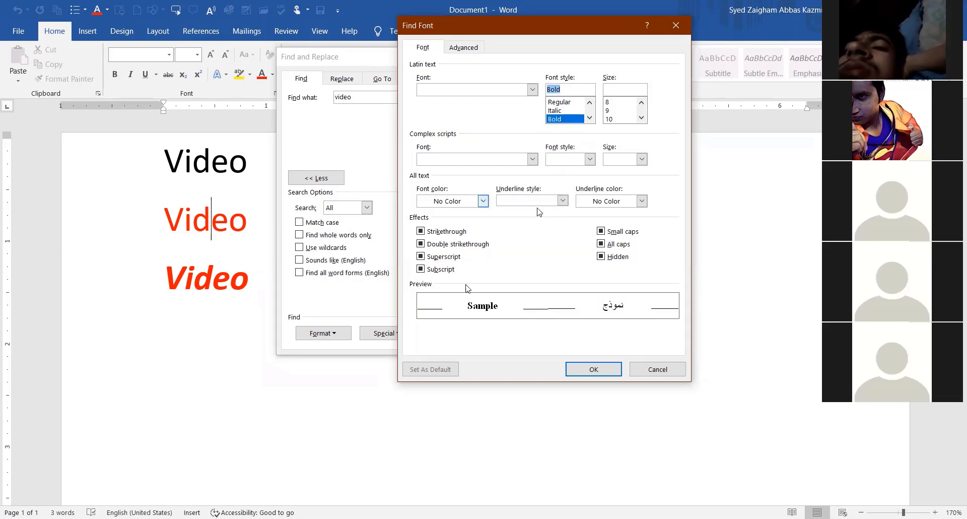
{"action": "left_click", "coordinate": [483, 200]}
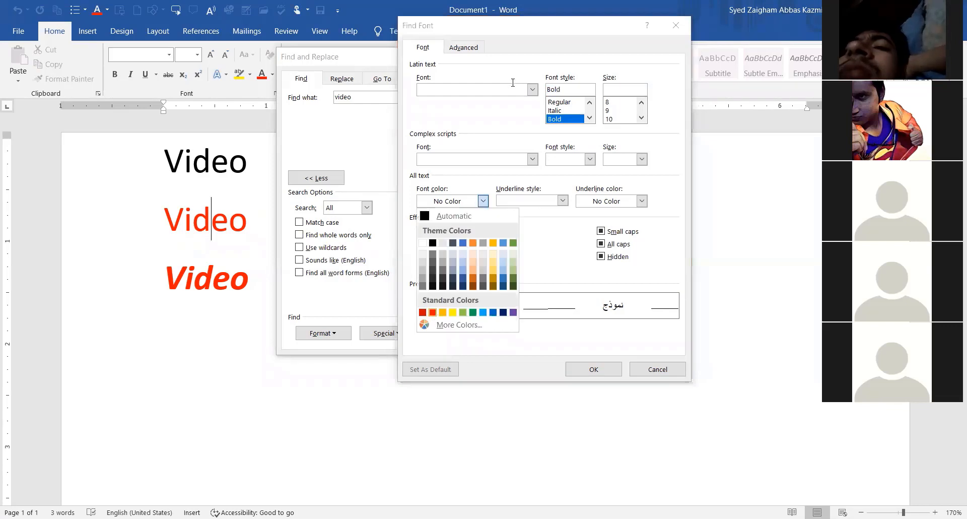
{"action": "key", "text": "Return"}
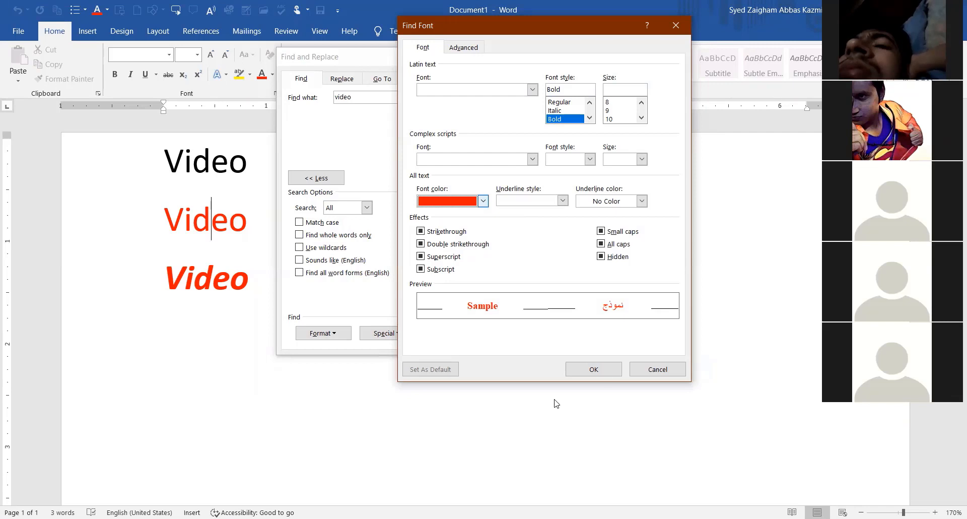
{"action": "left_click", "coordinate": [606, 375]}
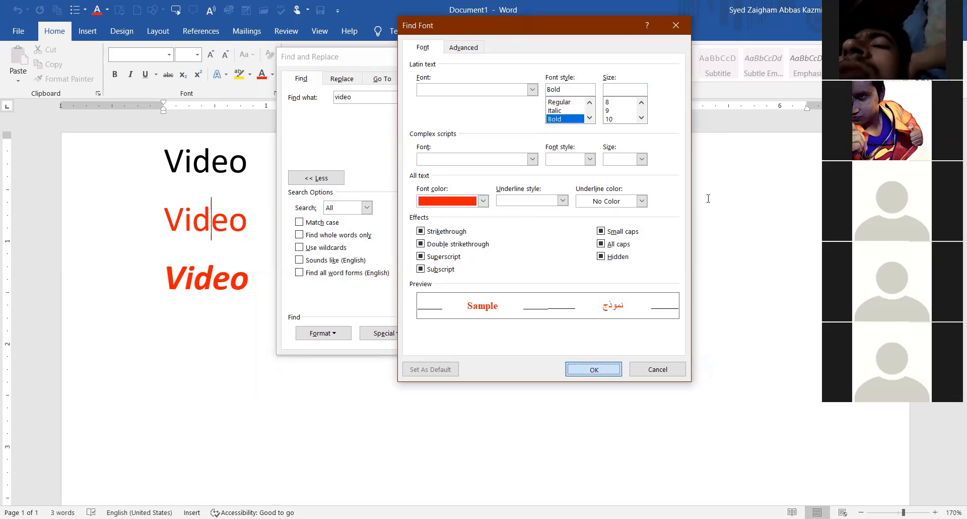
{"action": "key", "text": "Return"}
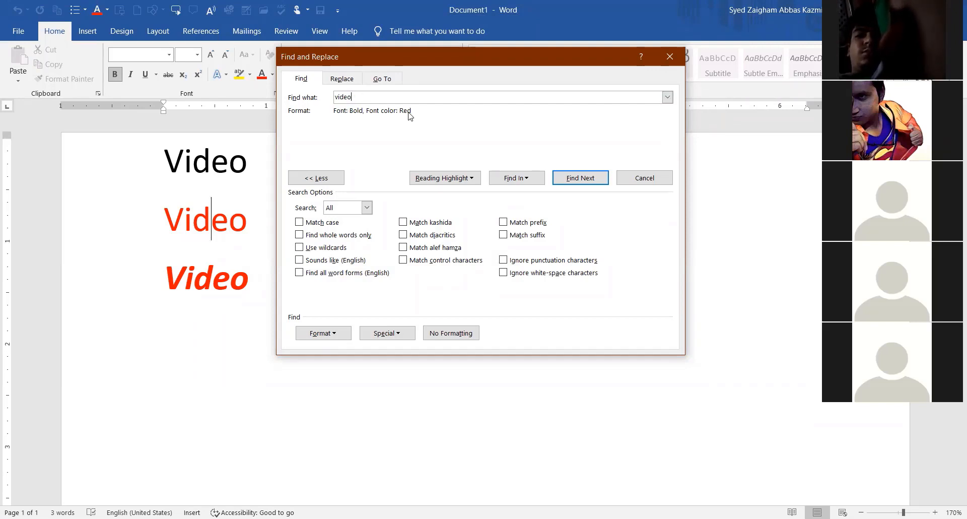
{"action": "left_click", "coordinate": [579, 178]}
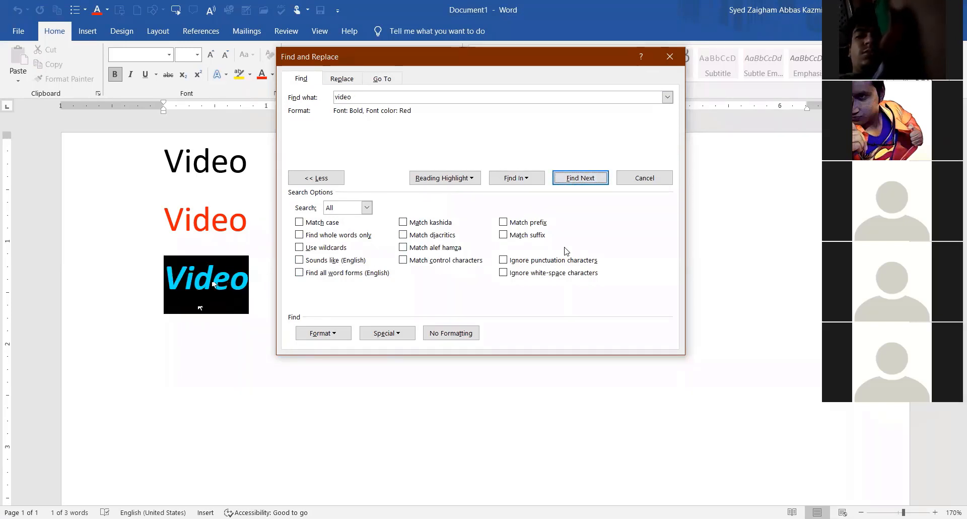
{"action": "left_click", "coordinate": [576, 182]}
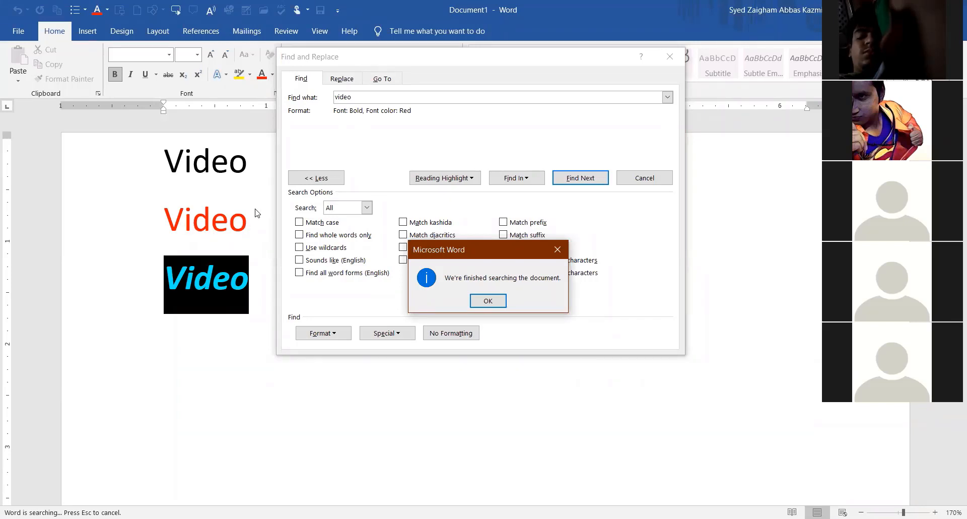
{"action": "key", "text": "Return"}
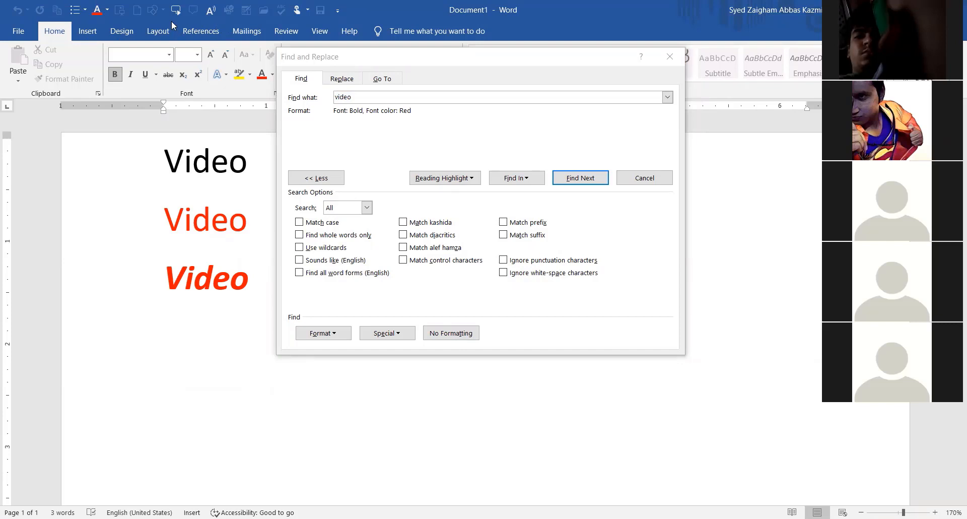
Close Find and Replace and delete the three Video lines.
{"action": "left_click", "coordinate": [669, 57]}
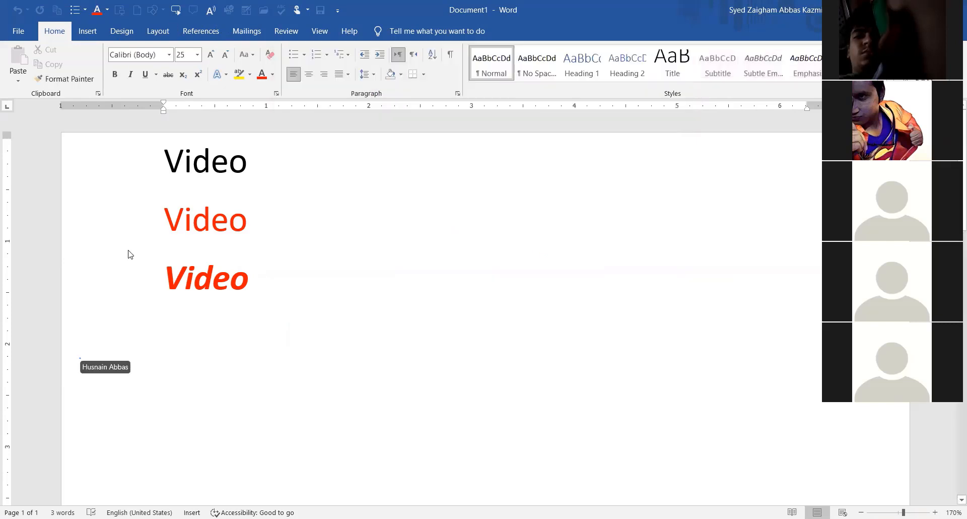
{"action": "left_click_drag", "start_coordinate": [269, 291], "coordinate": [151, 165]}
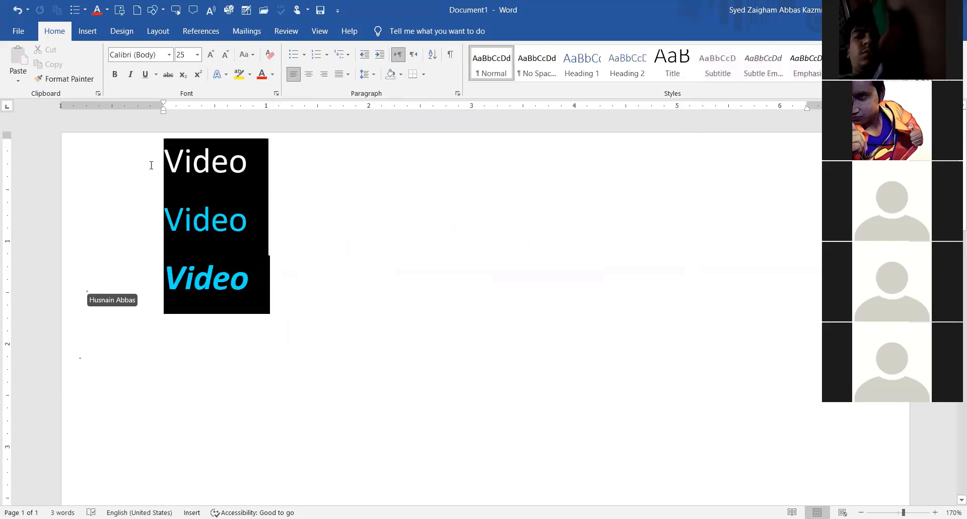
{"action": "key", "text": "Delete"}
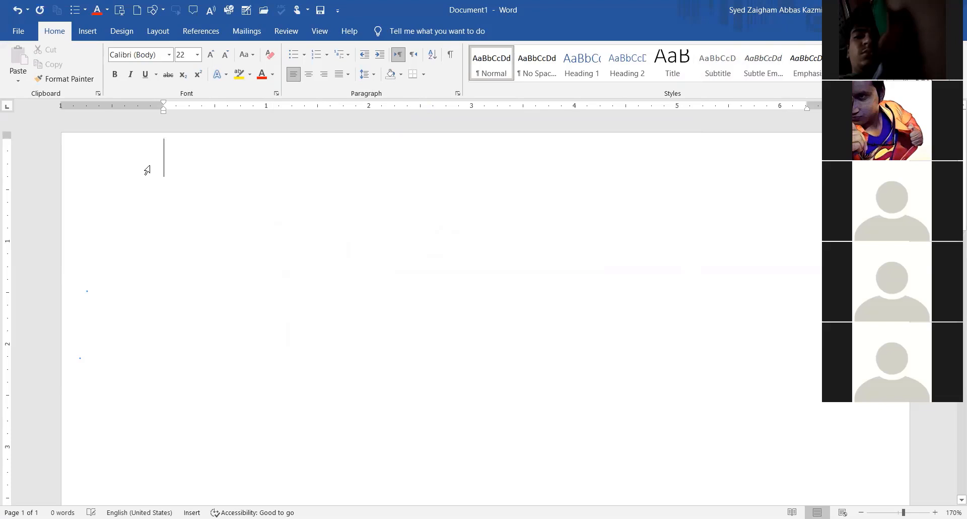
Type the notes 'Find: Ctrl F' and 'Replace: Ctrl H' on two lines.
{"action": "type", "text": "Fin"}
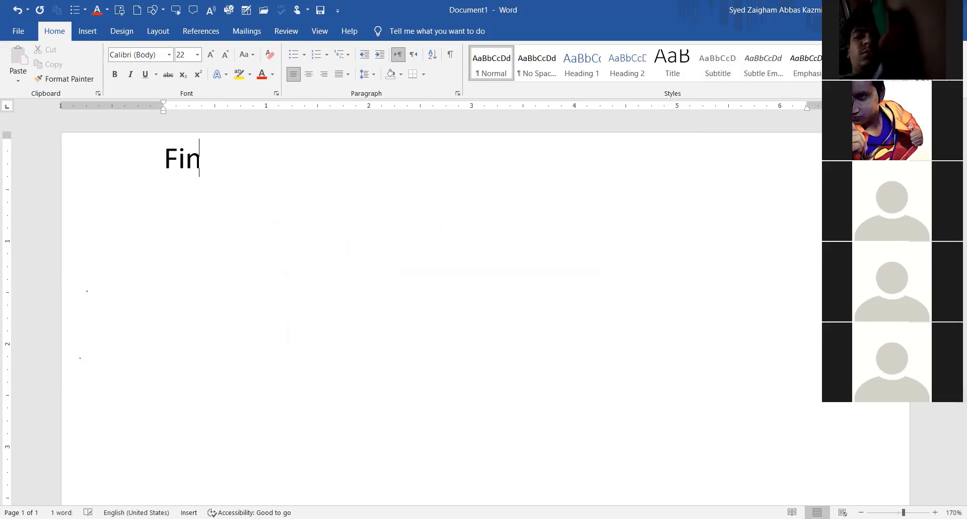
{"action": "type", "text": "d: Ctrl F"}
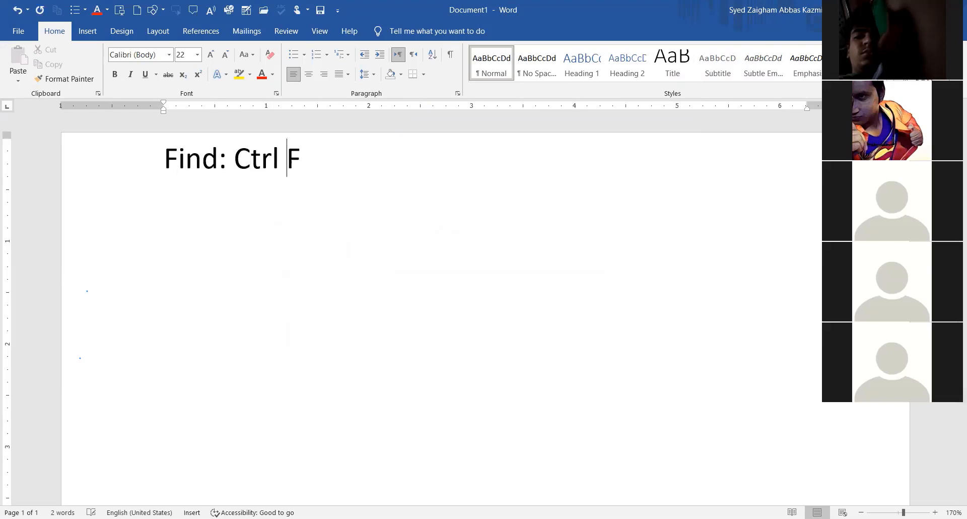
{"action": "key", "text": "Return"}
{"action": "type", "text": "Repl"}
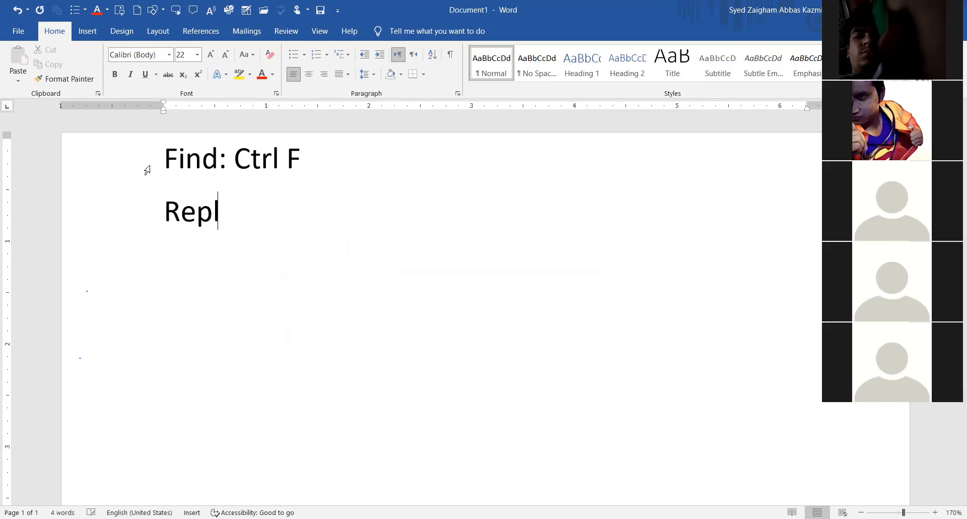
{"action": "type", "text": "ace: CTrl"}
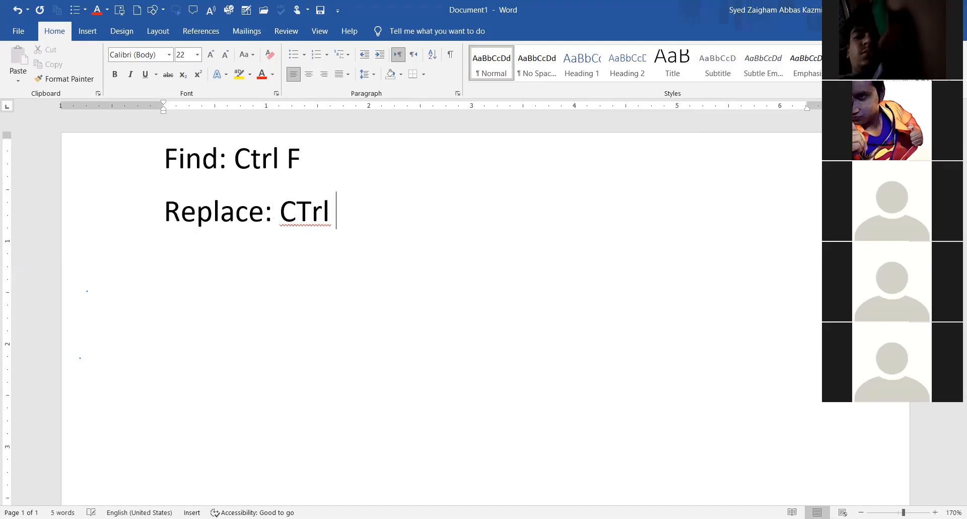
{"action": "key", "text": "BackSpace"}
{"action": "key", "text": "BackSpace"}
{"action": "key", "text": "BackSpace"}
{"action": "key", "text": "BackSpace"}
{"action": "type", "text": "trl H"}
{"action": "key", "text": "Left"}
{"action": "key", "text": "Right"}
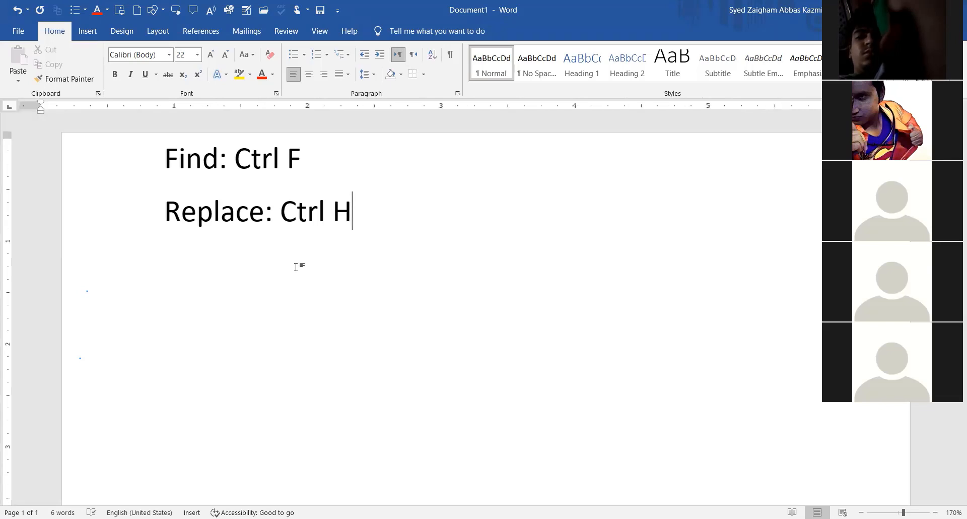
Open and close the Navigation pane, then remove both shortcut notes.
{"action": "key", "text": "ctrl+f"}
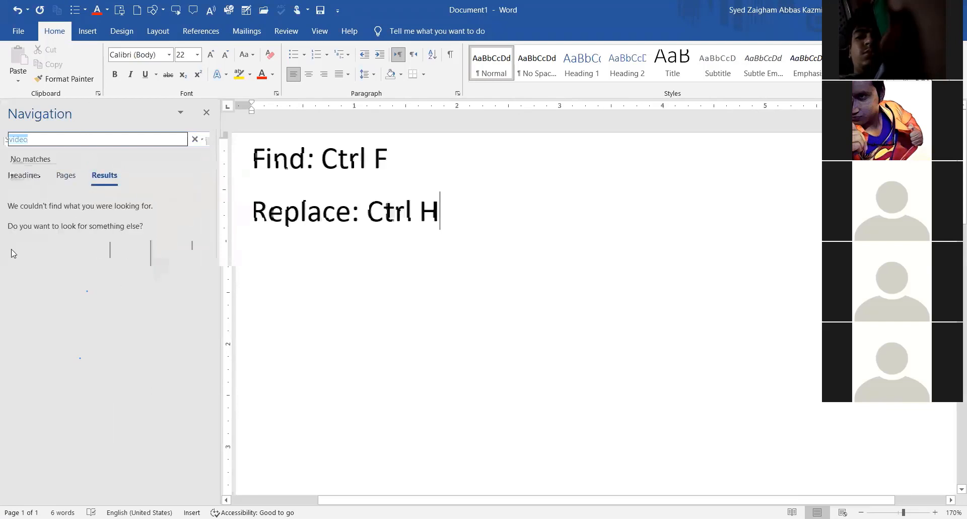
{"action": "left_click", "coordinate": [206, 113]}
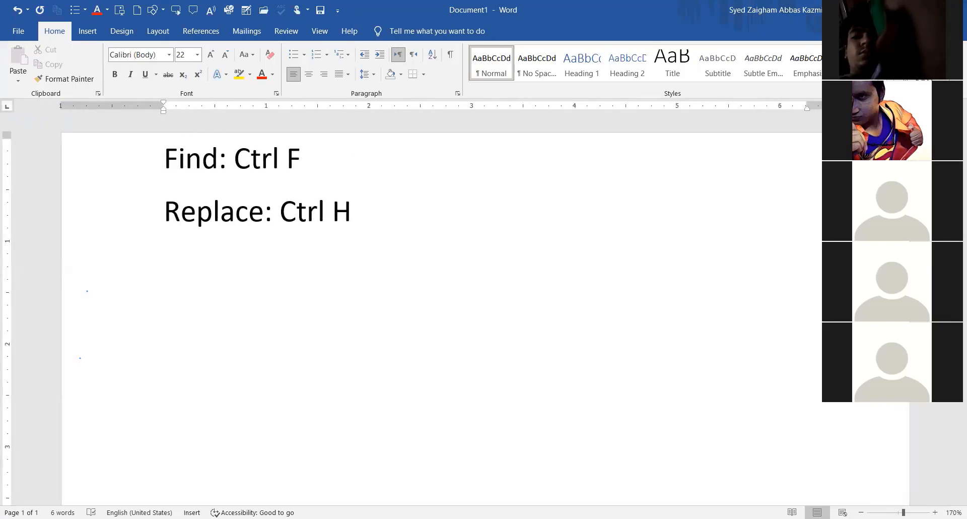
{"action": "scroll", "coordinate": [237, 240], "scroll_direction": "up", "scroll_amount": 1}
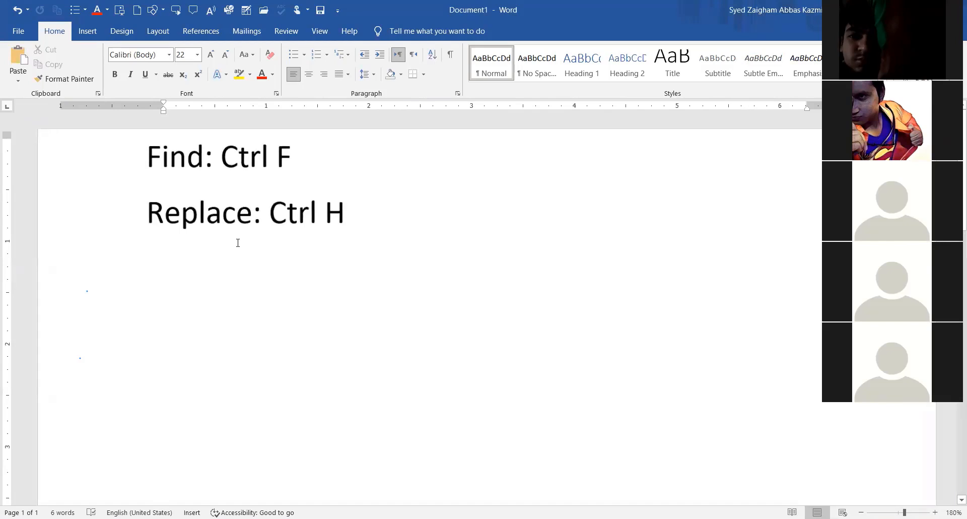
{"action": "key", "text": "ctrl+a"}
{"action": "key", "text": "ctrl+z"}
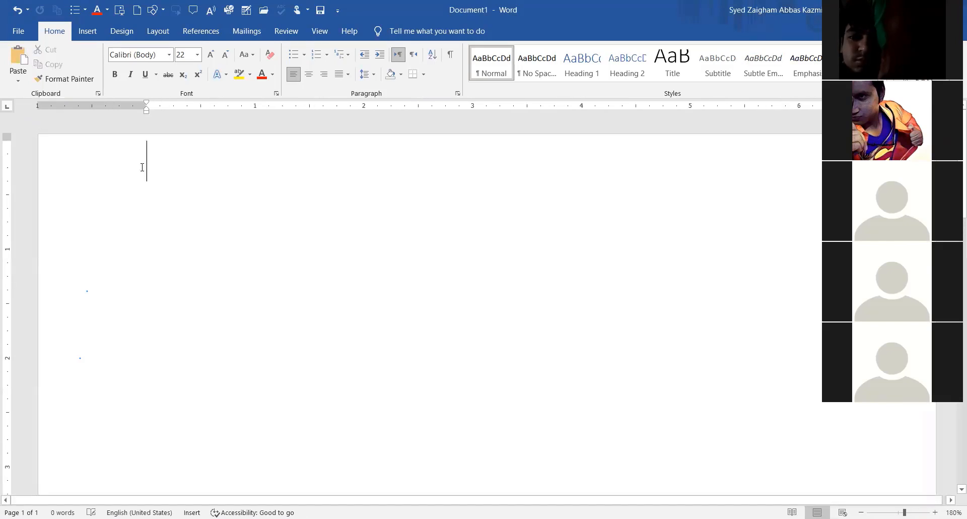
Restore the 239-word sample text about video and open Replace with 'video' to find.
{"action": "key", "text": "ctrl+z"}
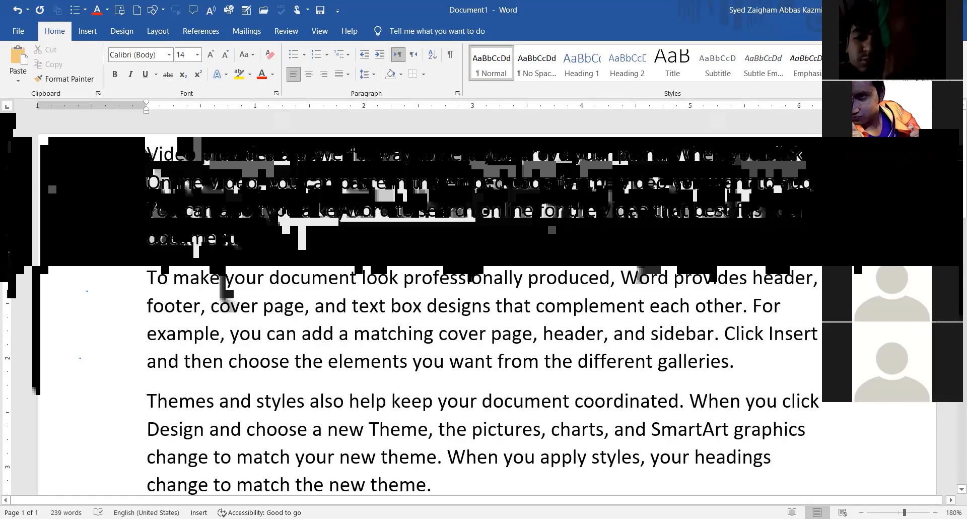
{"action": "left_click_drag", "start_coordinate": [147, 154], "coordinate": [194, 156]}
{"action": "left_click_drag", "start_coordinate": [621, 189], "coordinate": [615, 211]}
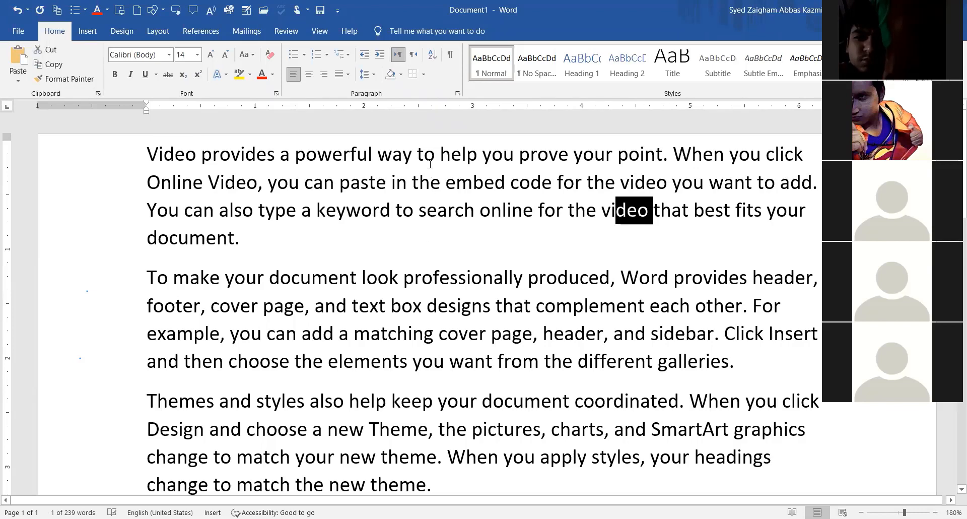
{"action": "left_click", "coordinate": [429, 184]}
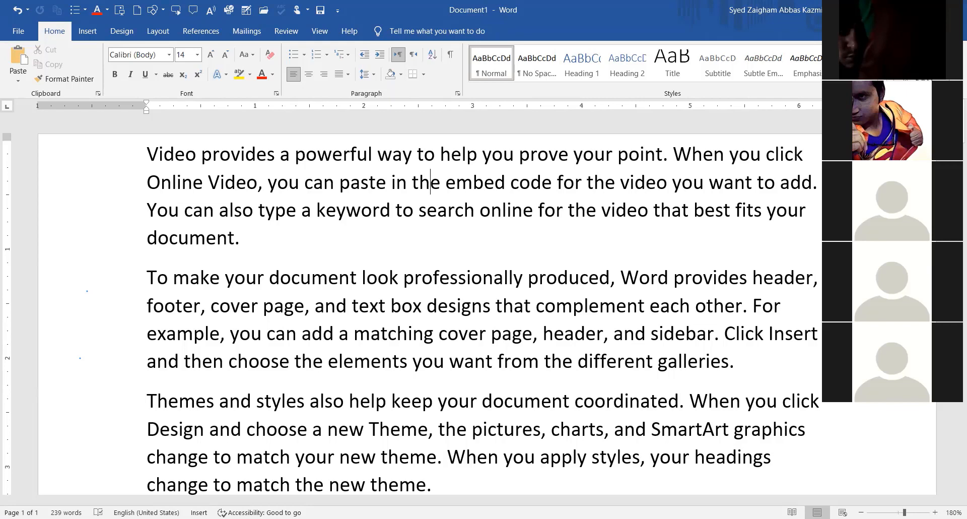
{"action": "key", "text": "ctrl+h"}
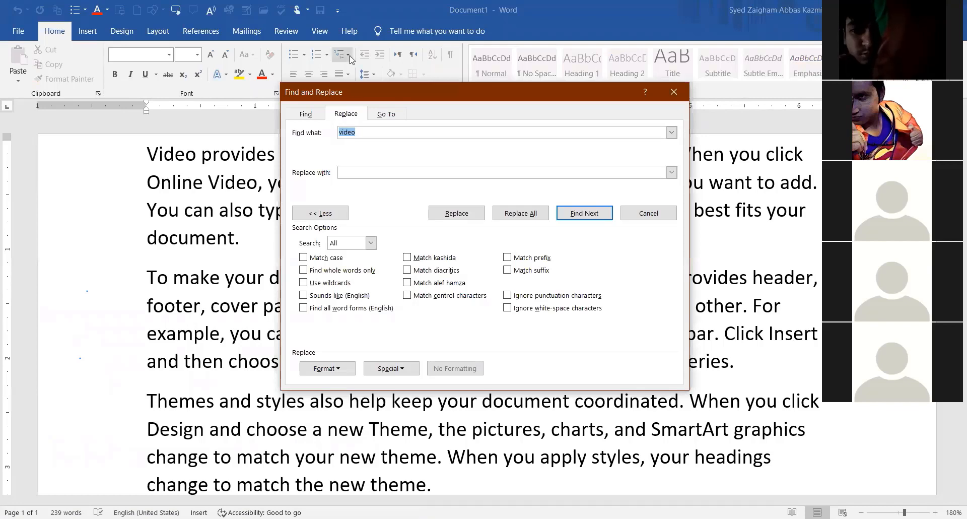
Reposition the Find and Replace dialog and compare its Find and Replace tabs.
{"action": "left_click_drag", "start_coordinate": [334, 95], "coordinate": [327, 61]}
{"action": "left_click", "coordinate": [308, 82]}
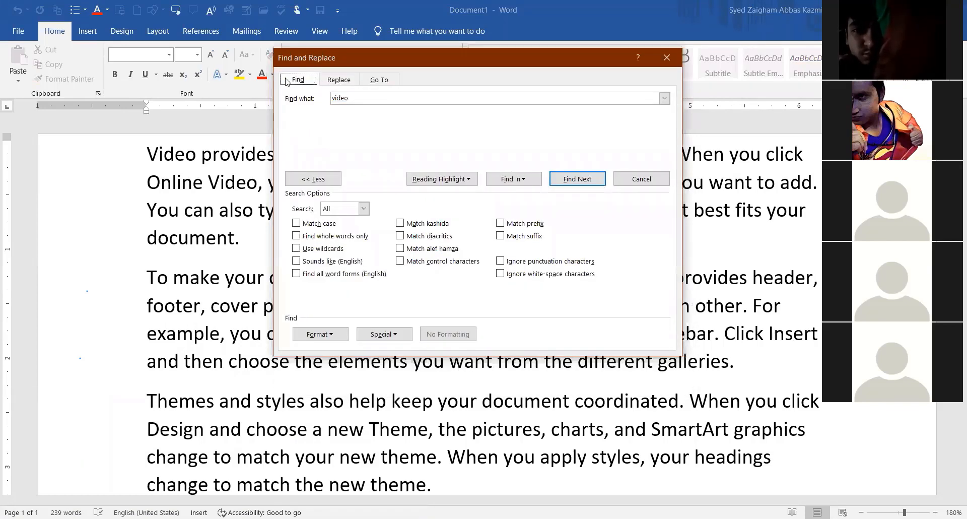
{"action": "left_click", "coordinate": [348, 84]}
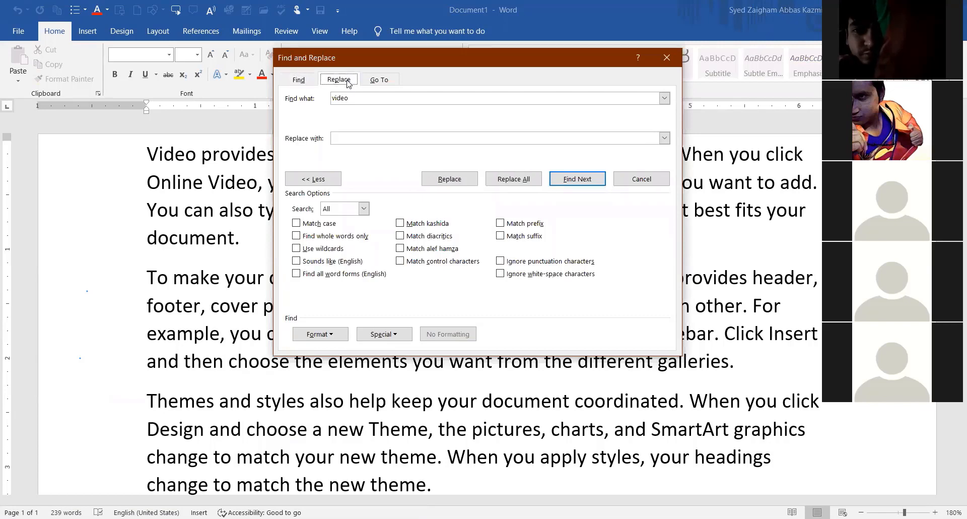
{"action": "left_click", "coordinate": [308, 81]}
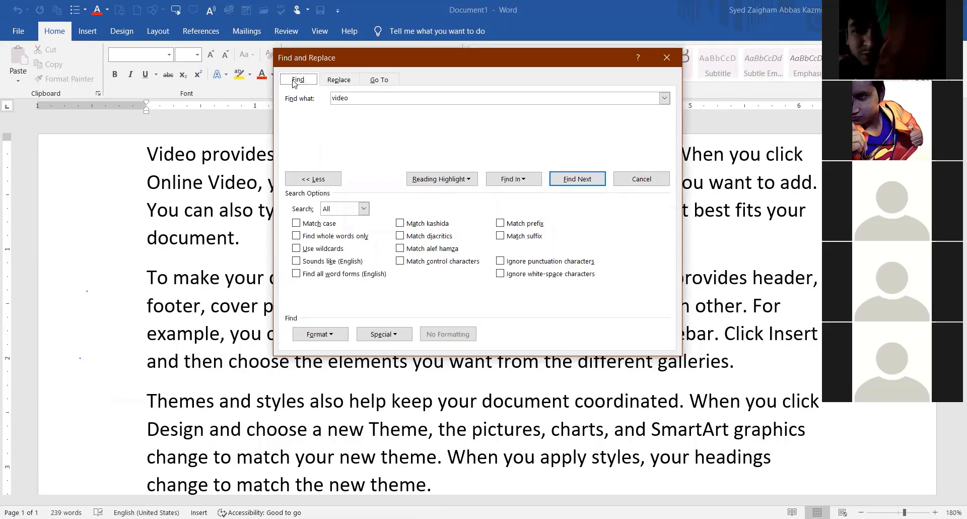
{"action": "left_click", "coordinate": [327, 82]}
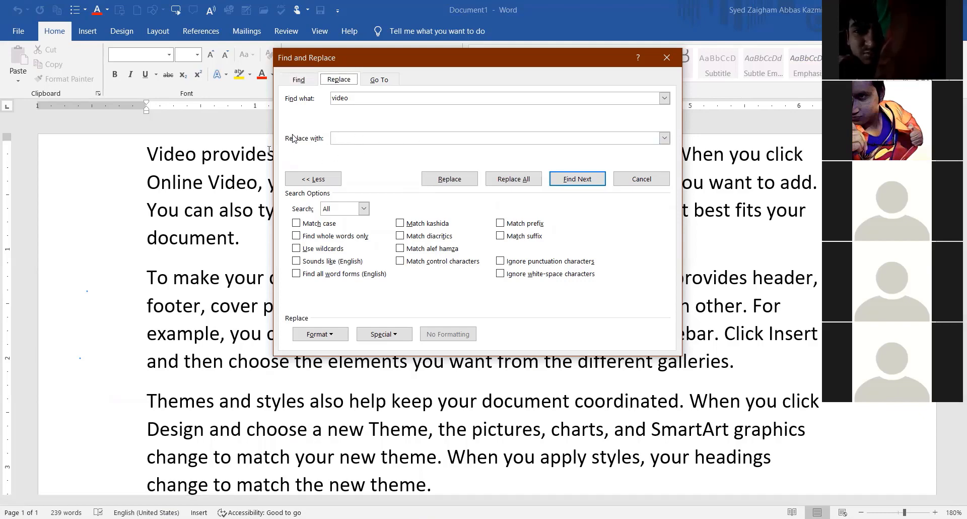
Replace every 'video' with 'audio' using Replace All, yielding 4 replacements.
{"action": "left_click", "coordinate": [356, 96]}
{"action": "key", "text": "BackSpace"}
{"action": "key", "text": "BackSpace"}
{"action": "key", "text": "BackSpace"}
{"action": "key", "text": "BackSpace"}
{"action": "key", "text": "BackSpace"}
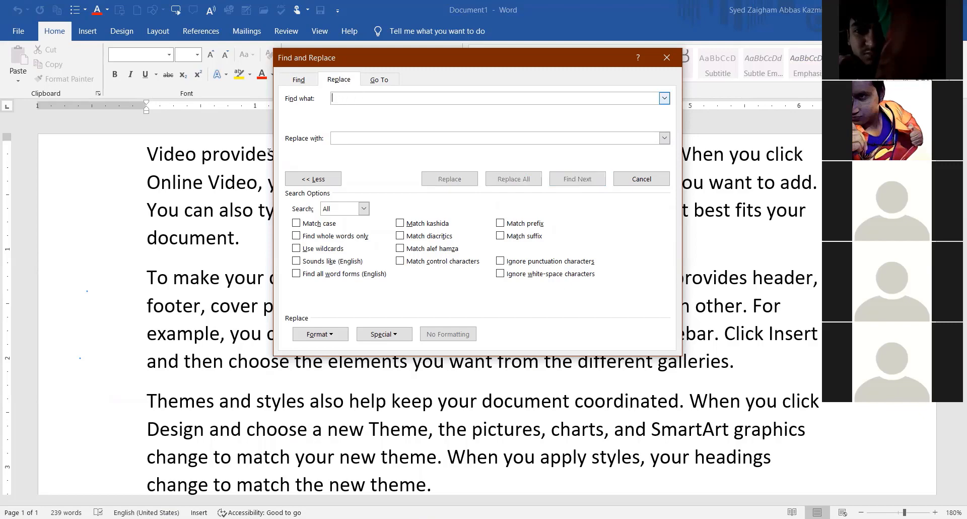
{"action": "type", "text": "V"}
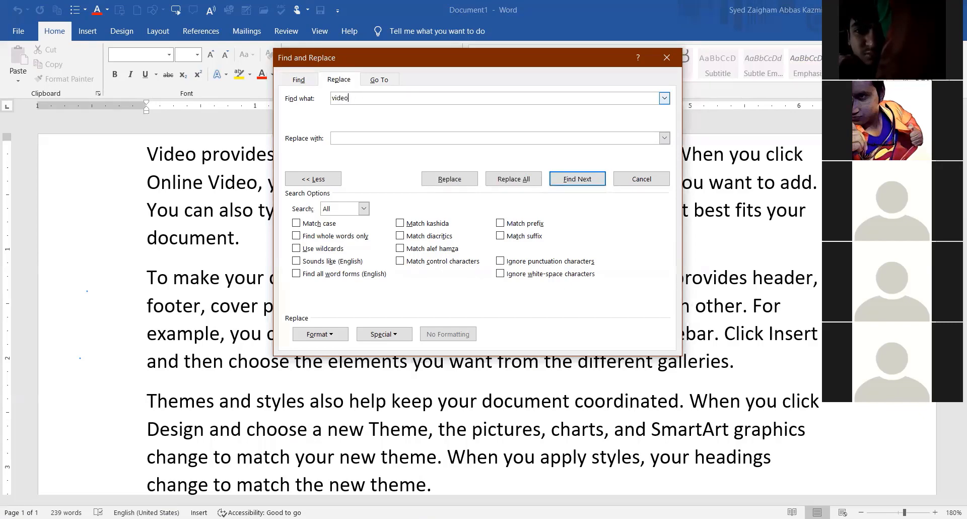
{"action": "left_click", "coordinate": [347, 136]}
{"action": "type", "text": "audio"}
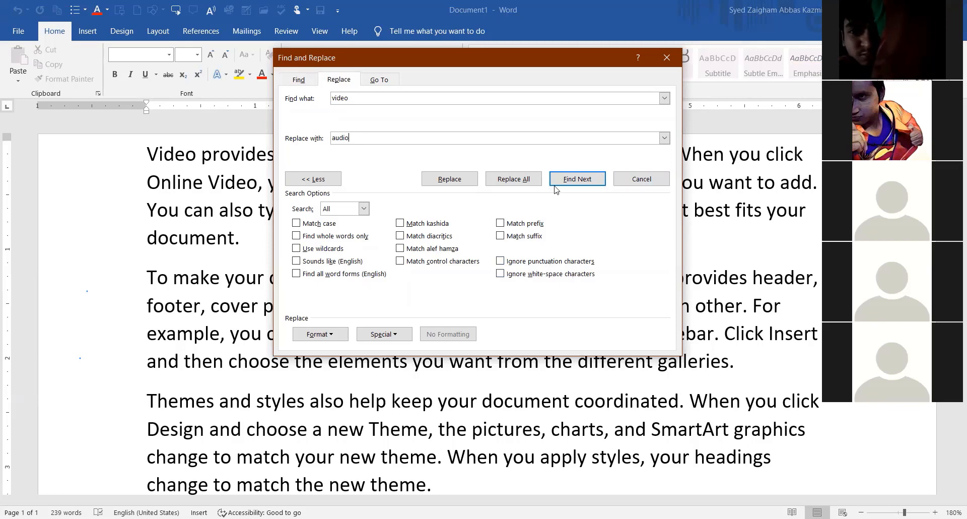
{"action": "left_click", "coordinate": [510, 181]}
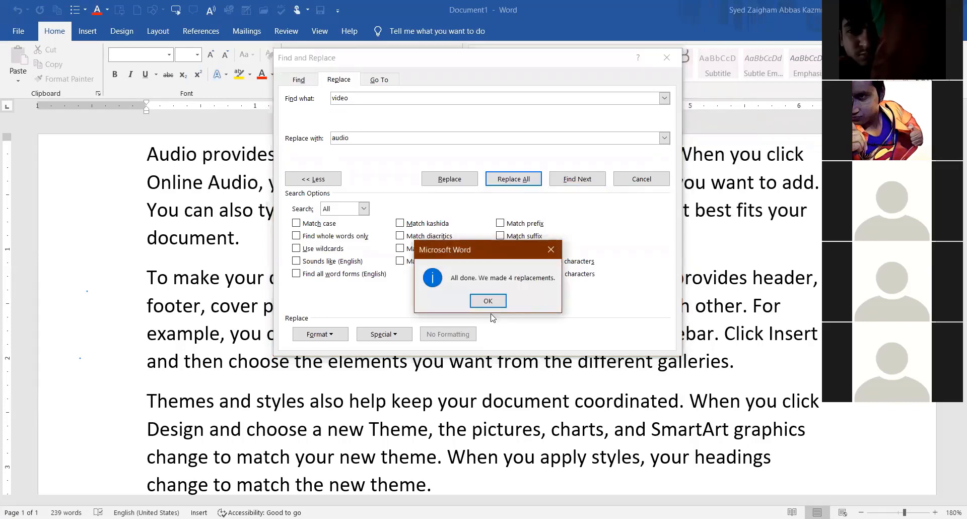
Dismiss the 4-replacements notice and close Find and Replace, leaving the edited text visible.
{"action": "left_click_drag", "start_coordinate": [486, 246], "coordinate": [461, 161]}
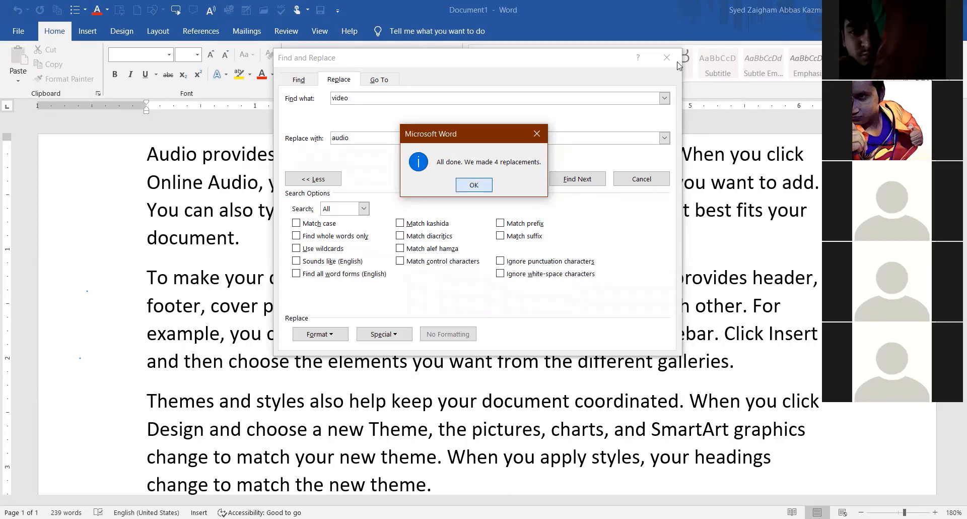
{"action": "left_click", "coordinate": [473, 185]}
{"action": "key", "text": "Escape"}
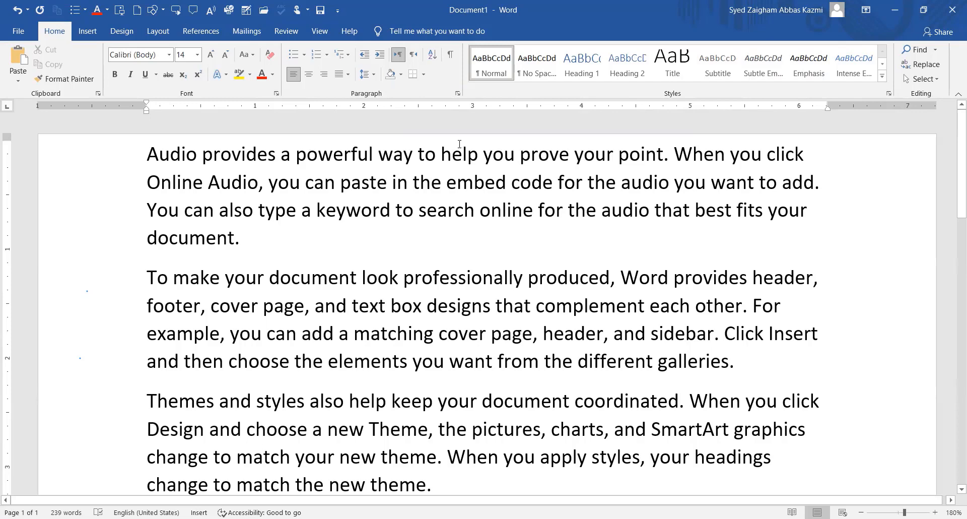
{"action": "scroll", "coordinate": [304, 224], "scroll_direction": "down", "scroll_amount": 2}
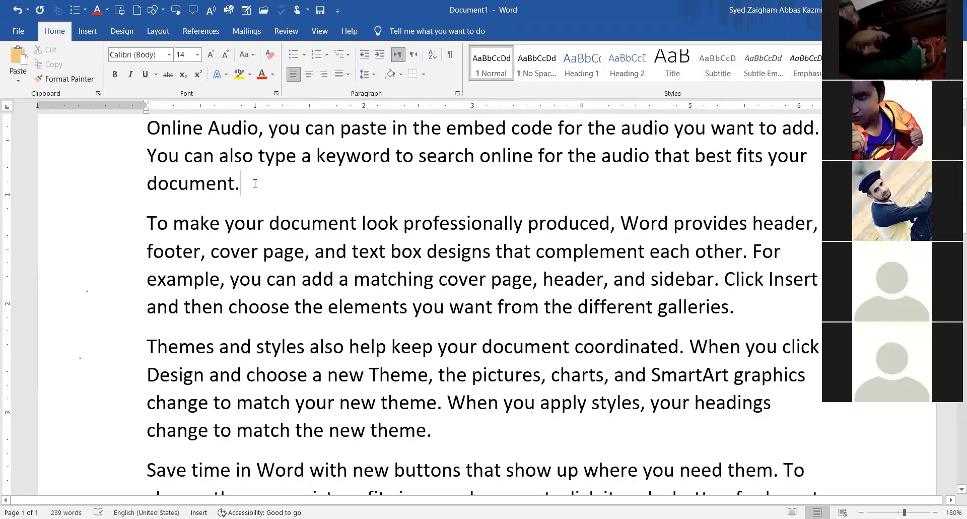
Add two new lines after the first paragraph, each holding the same first name.
{"action": "key", "text": "Return"}
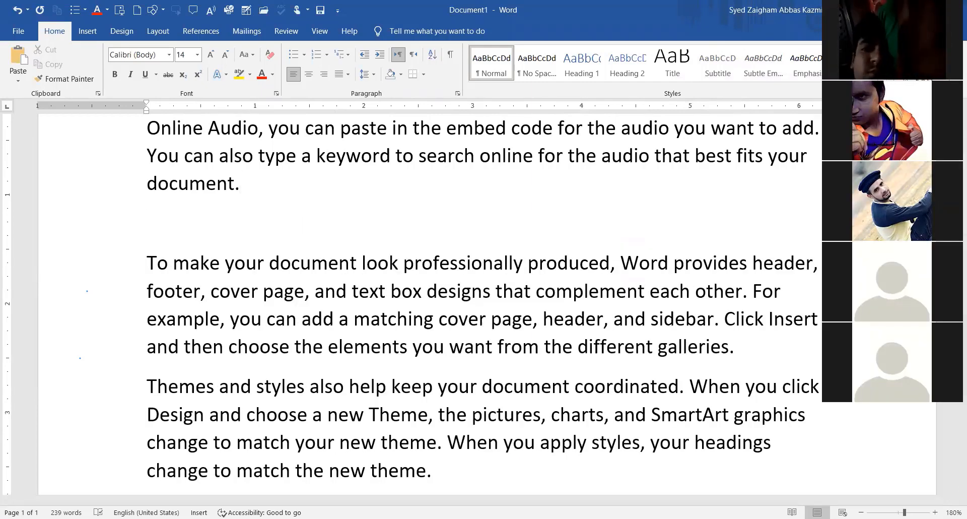
{"action": "type", "text": "Mu"}
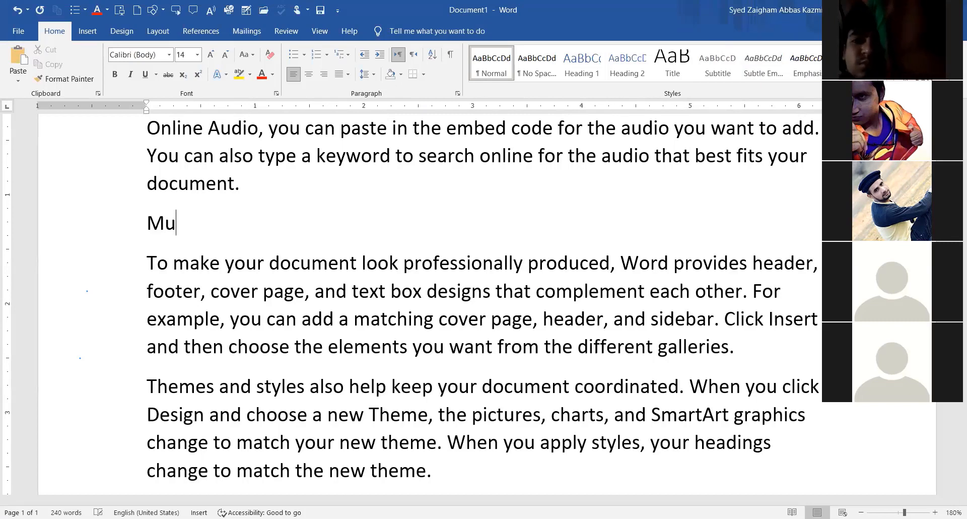
{"action": "type", "text": "been"}
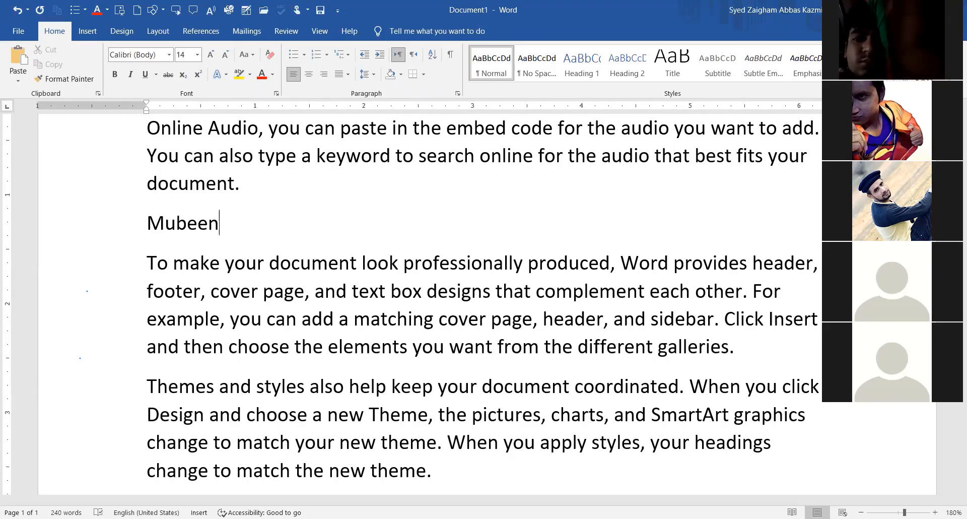
{"action": "scroll", "coordinate": [194, 217], "scroll_direction": "down", "scroll_amount": 1}
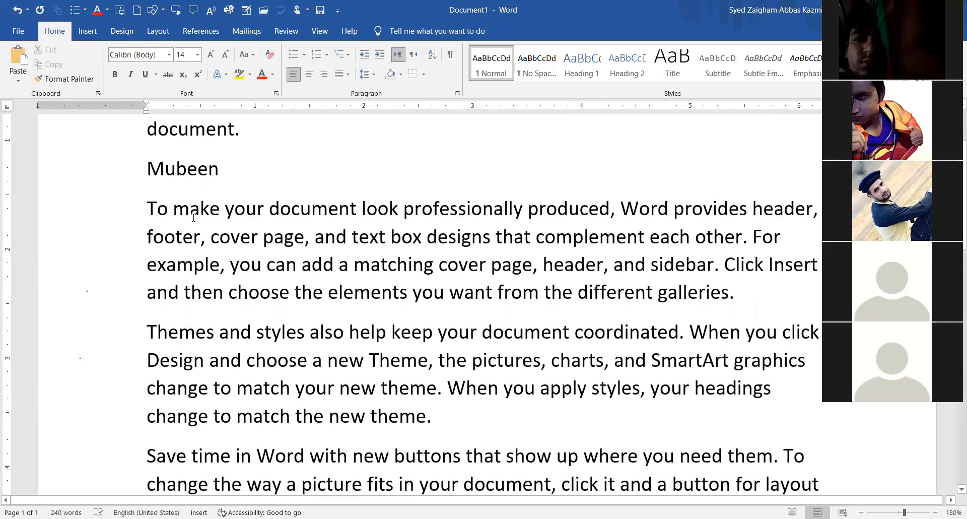
{"action": "key", "text": "Return"}
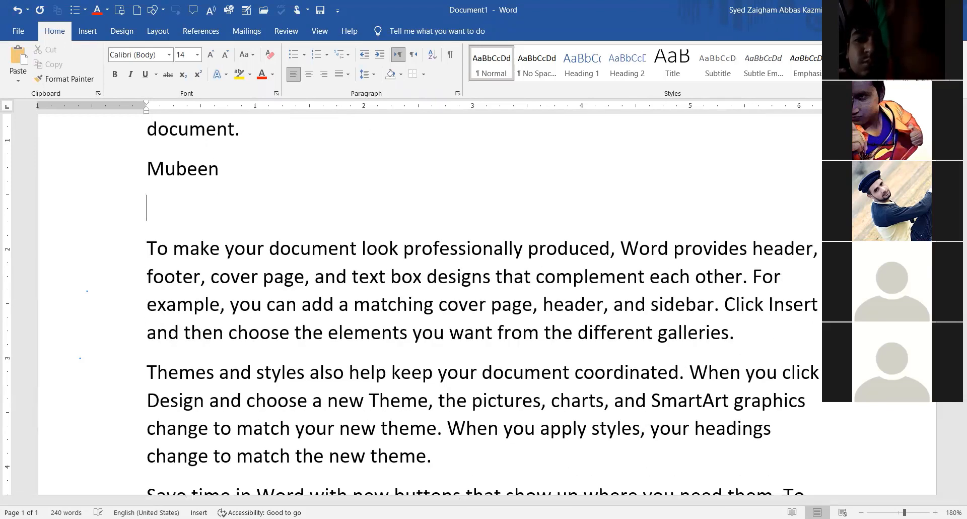
{"action": "type", "text": "Mubeen"}
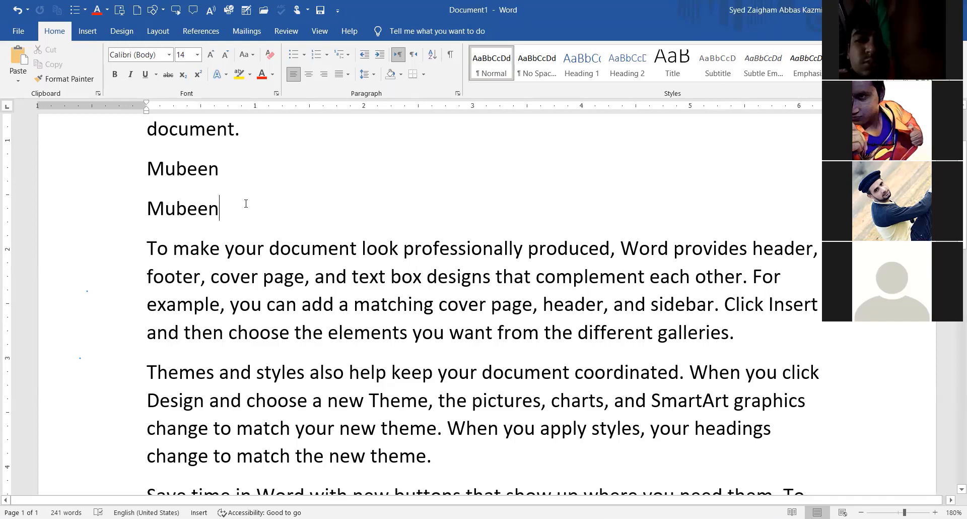
Replace the name's u-spelling with the o-spelling on both lines, confirming 2 replacements.
{"action": "key", "text": "ctrl+h"}
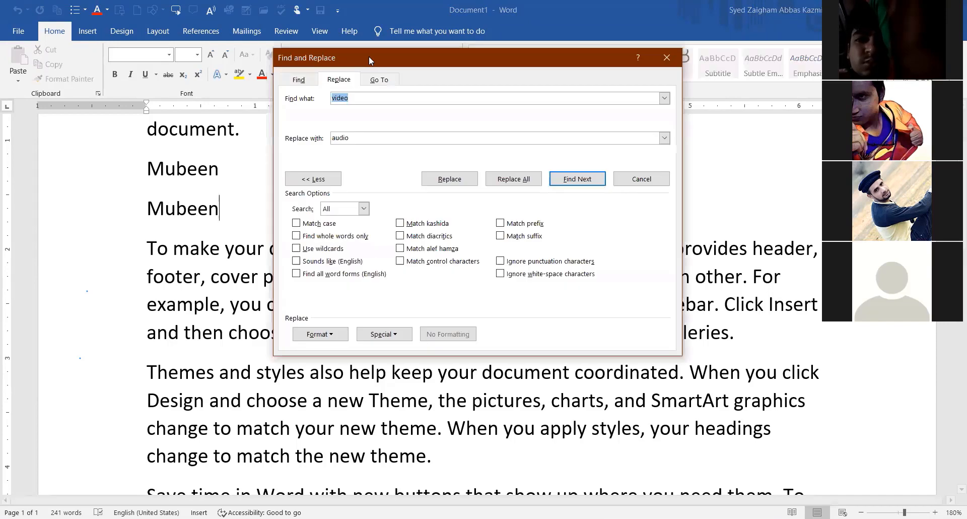
{"action": "left_click_drag", "start_coordinate": [365, 56], "coordinate": [346, 42]}
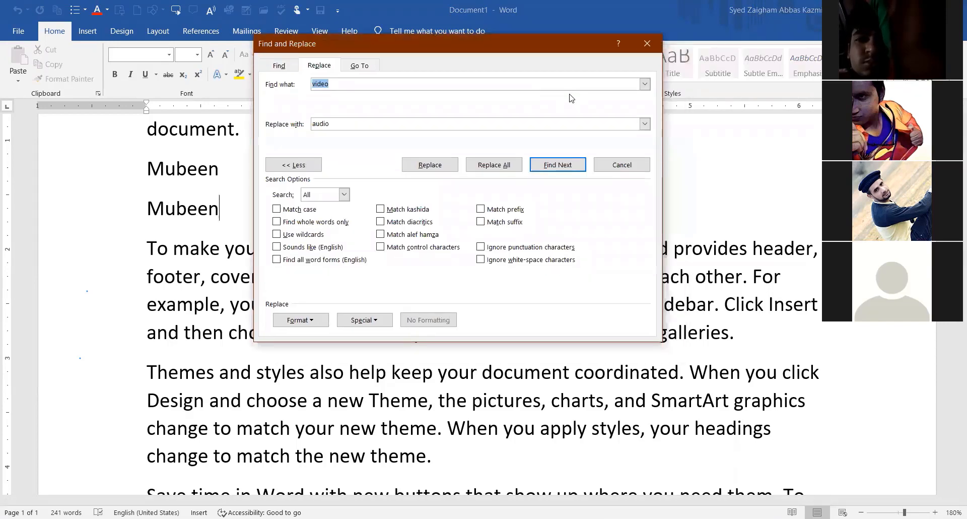
{"action": "left_click", "coordinate": [346, 87]}
{"action": "left_click_drag", "start_coordinate": [347, 88], "coordinate": [306, 89]}
{"action": "type", "text": "mubeen"}
{"action": "double_click", "coordinate": [322, 124]}
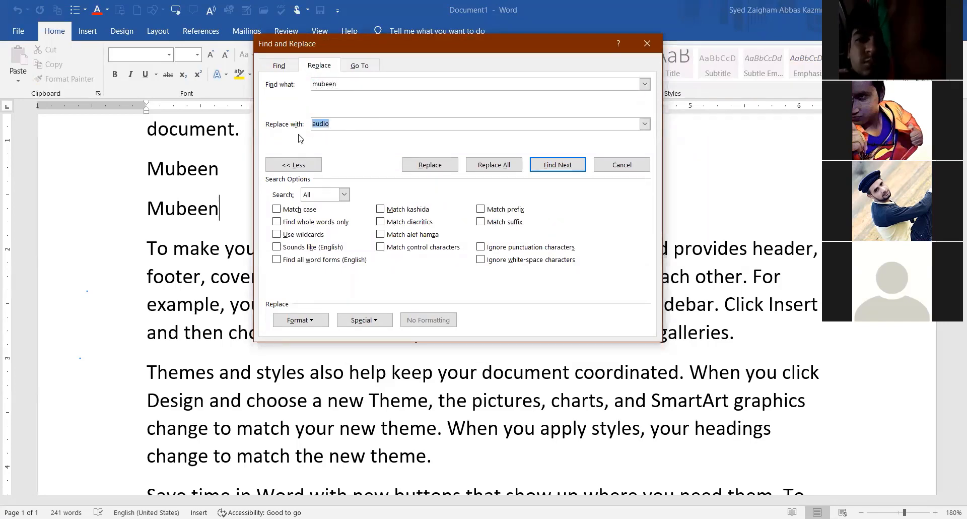
{"action": "type", "text": "mobeen"}
{"action": "left_click", "coordinate": [494, 164]}
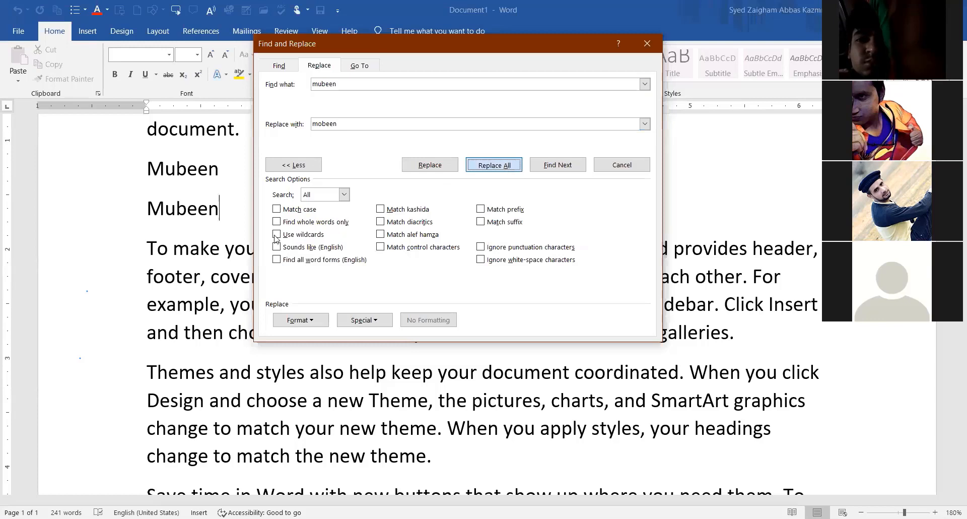
{"action": "left_click", "coordinate": [551, 250]}
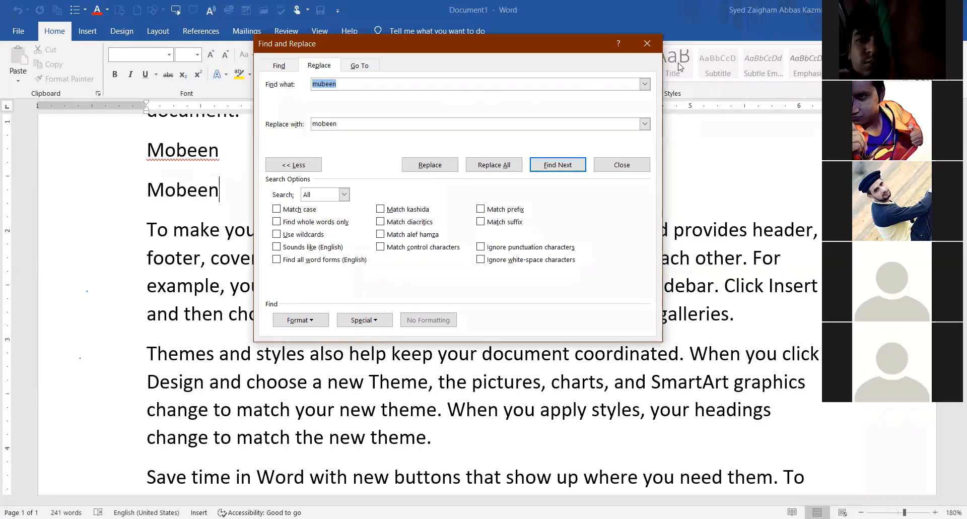
Close Find and Replace, return to the first paragraph, and reopen the Replace dialog.
{"action": "left_click", "coordinate": [650, 45]}
{"action": "scroll", "coordinate": [393, 397], "scroll_direction": "down", "scroll_amount": 5}
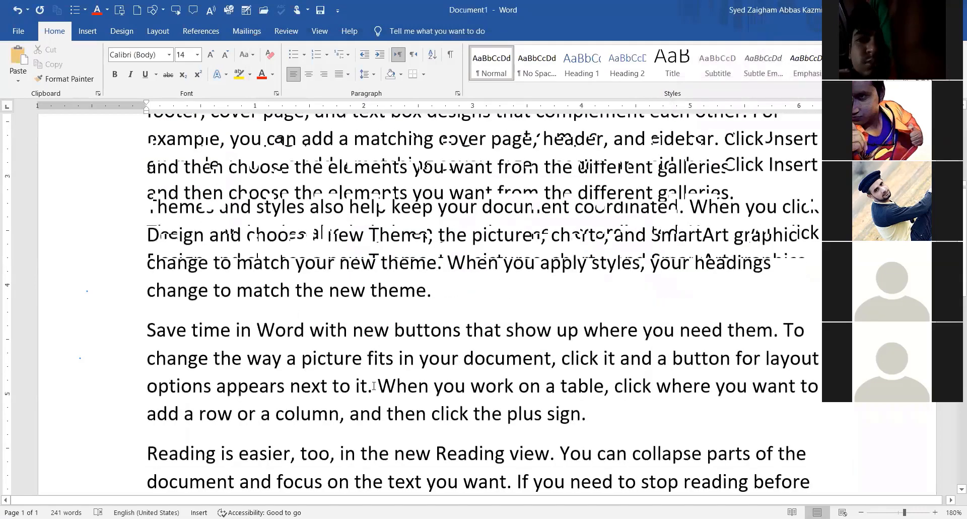
{"action": "scroll", "coordinate": [517, 468], "scroll_direction": "up", "scroll_amount": 4}
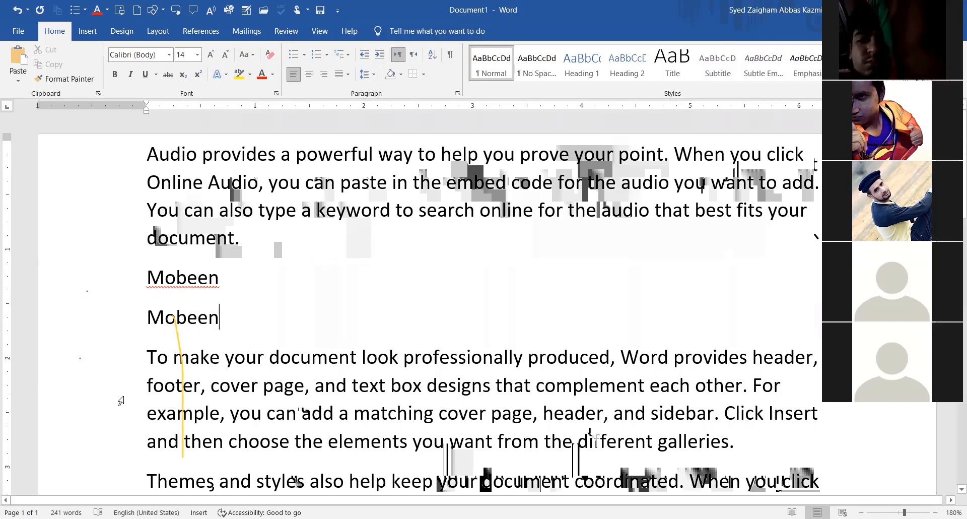
{"action": "left_click", "coordinate": [611, 210]}
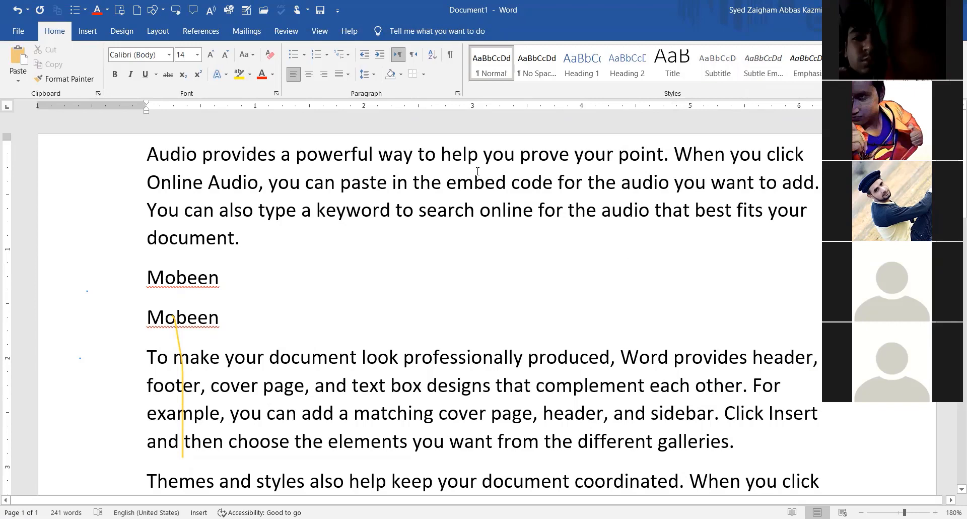
{"action": "key", "text": "ctrl+h"}
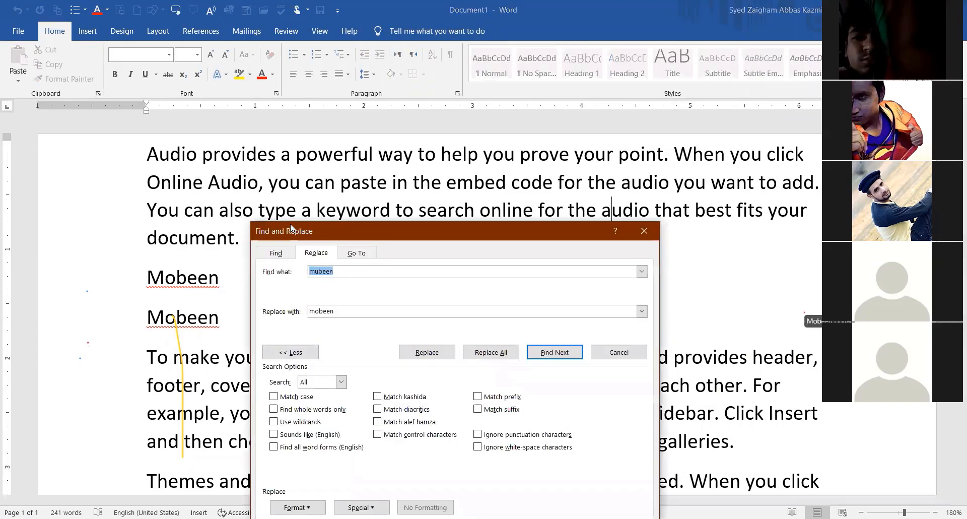
Capitalize the first letter of the name in the Find what box.
{"action": "left_click_drag", "start_coordinate": [291, 226], "coordinate": [290, 179]}
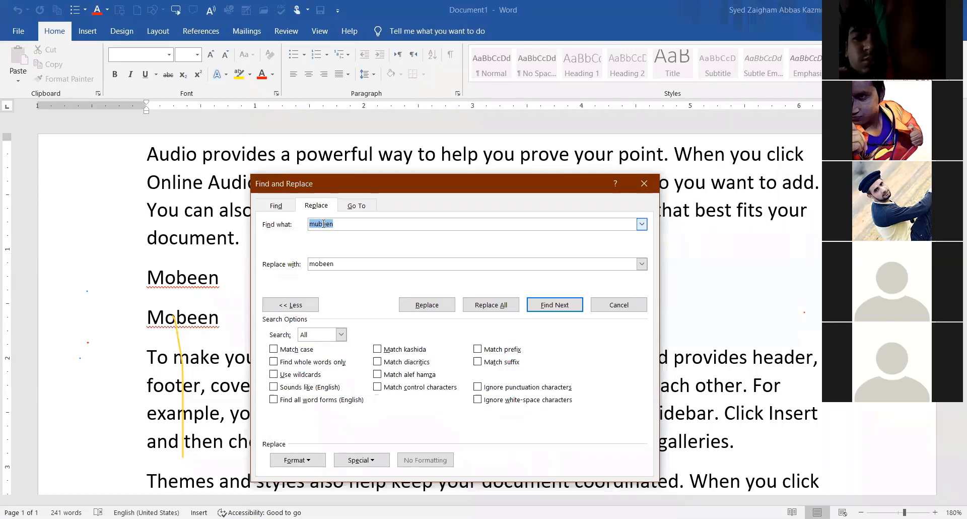
{"action": "left_click", "coordinate": [341, 258]}
{"action": "left_click_drag", "start_coordinate": [315, 223], "coordinate": [308, 223]}
{"action": "type", "text": "M"}
View the Find, Replace and Go To tabs, close the dialog, and add a paragraph after the first.
{"action": "left_click", "coordinate": [276, 205]}
{"action": "left_click", "coordinate": [315, 206]}
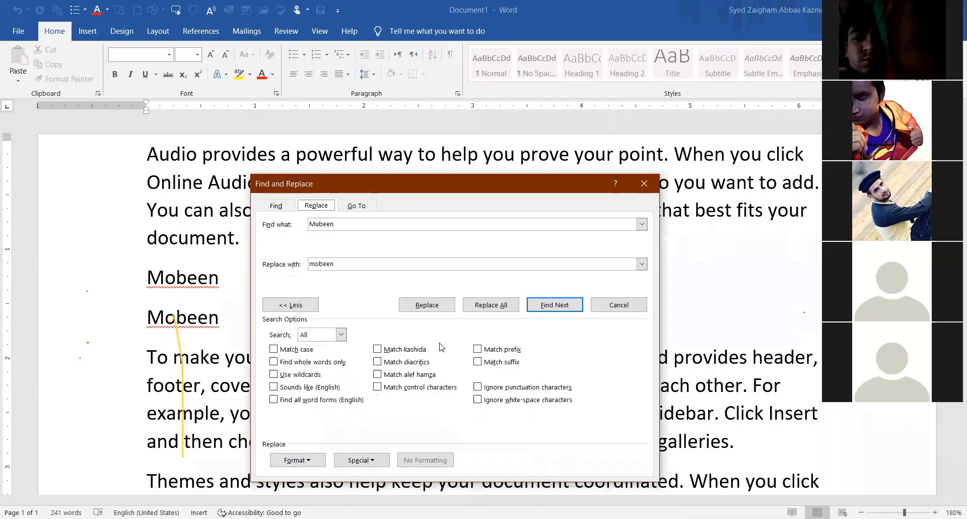
{"action": "left_click", "coordinate": [363, 212]}
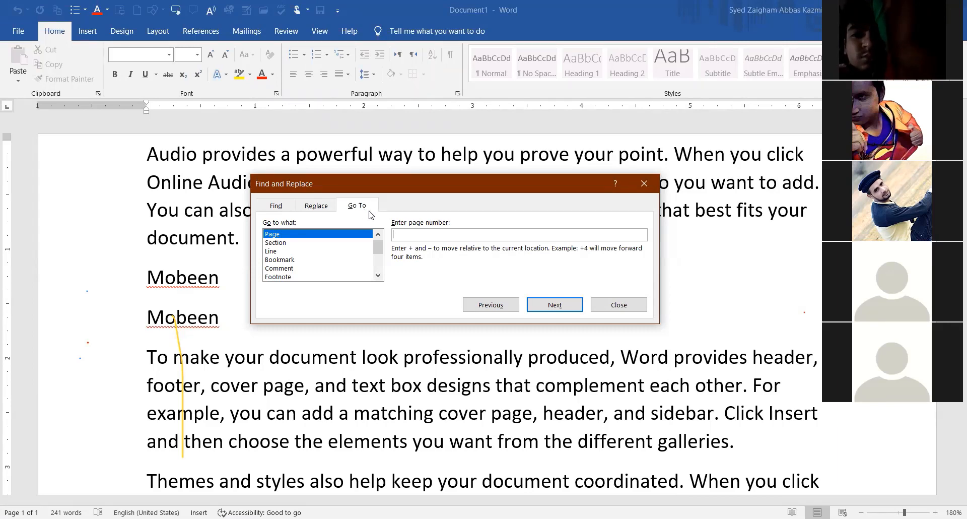
{"action": "left_click", "coordinate": [614, 311]}
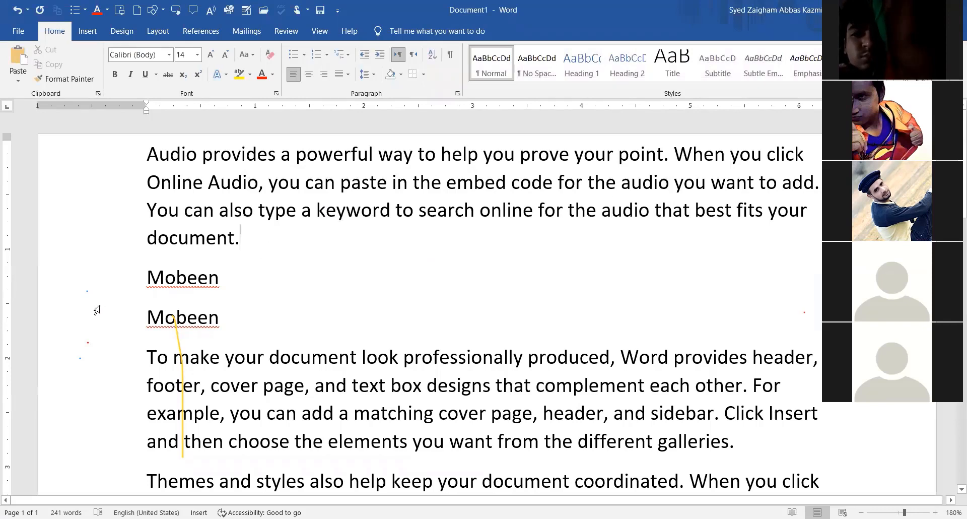
{"action": "key", "text": "Return"}
Type a bold 20 pt 'Go to: Ctrl G' heading and open the Go To tab.
{"action": "type", "text": "Go"}
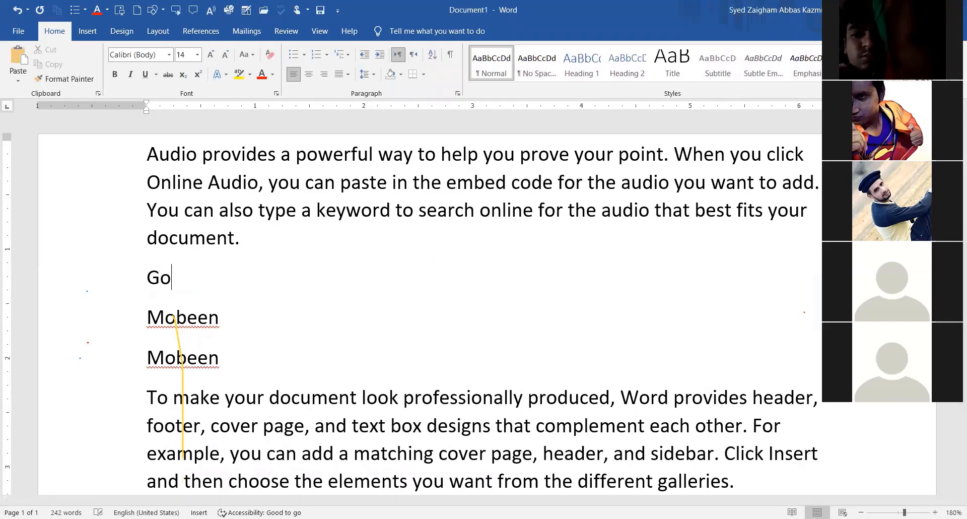
{"action": "type", "text": " tp"}
{"action": "key", "text": "BackSpace"}
{"action": "key", "text": "BackSpace"}
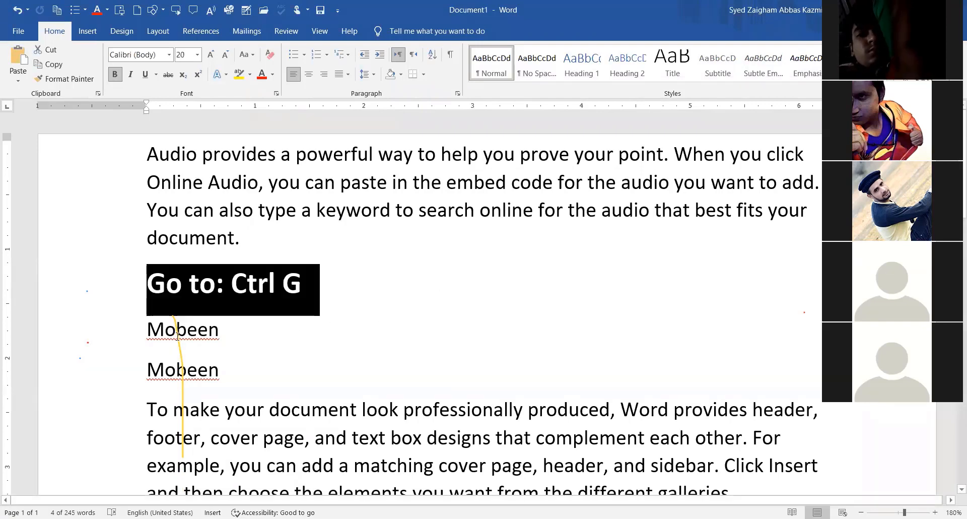
{"action": "left_click", "coordinate": [296, 285]}
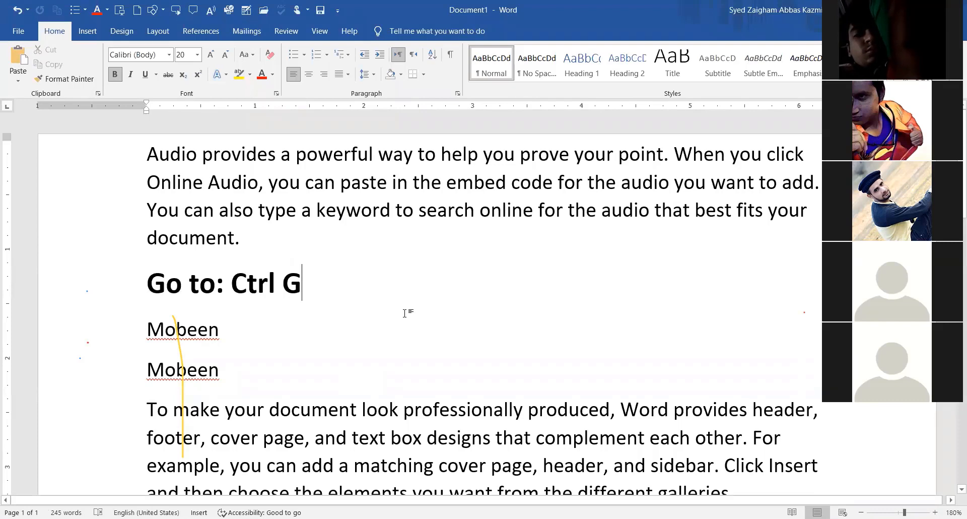
{"action": "key", "text": "ctrl+g"}
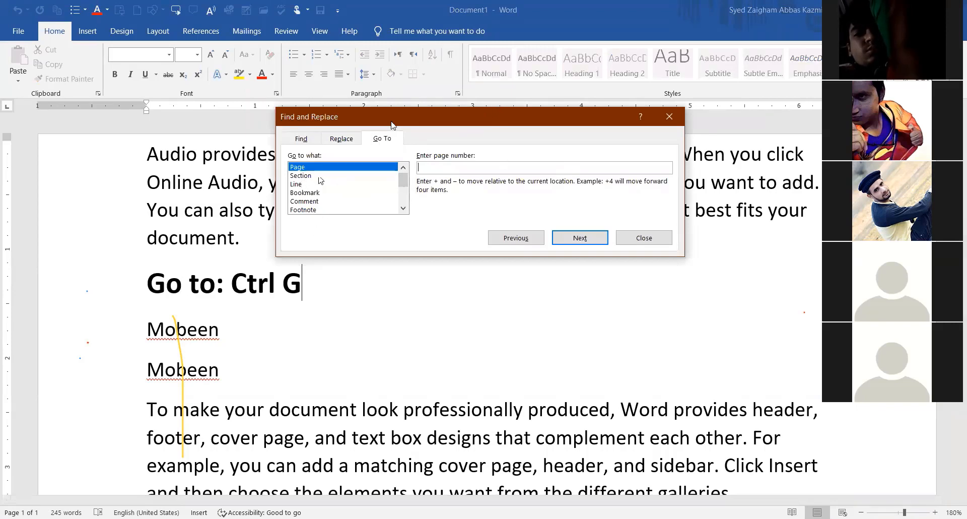
Enter page number 2, then 10, then 12 in the Go To page box.
{"action": "left_click_drag", "start_coordinate": [363, 121], "coordinate": [333, 118]}
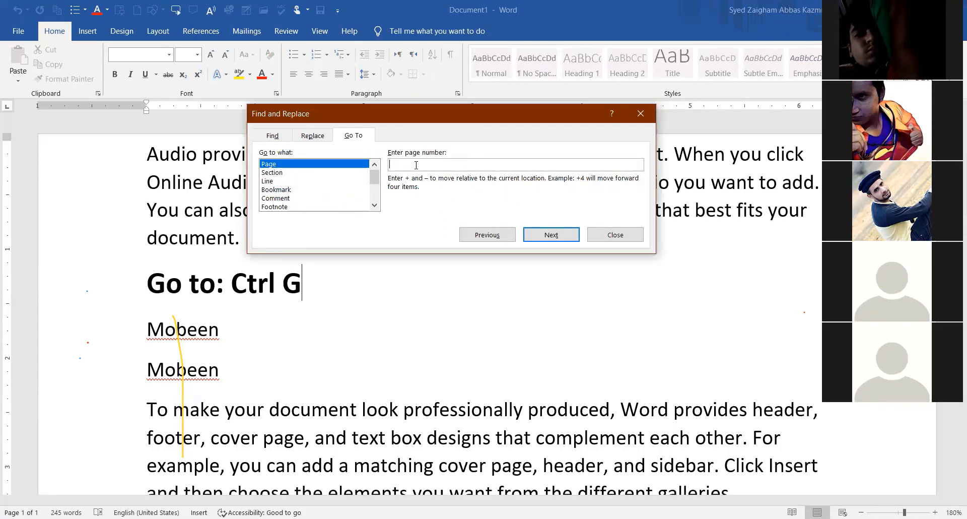
{"action": "type", "text": "2"}
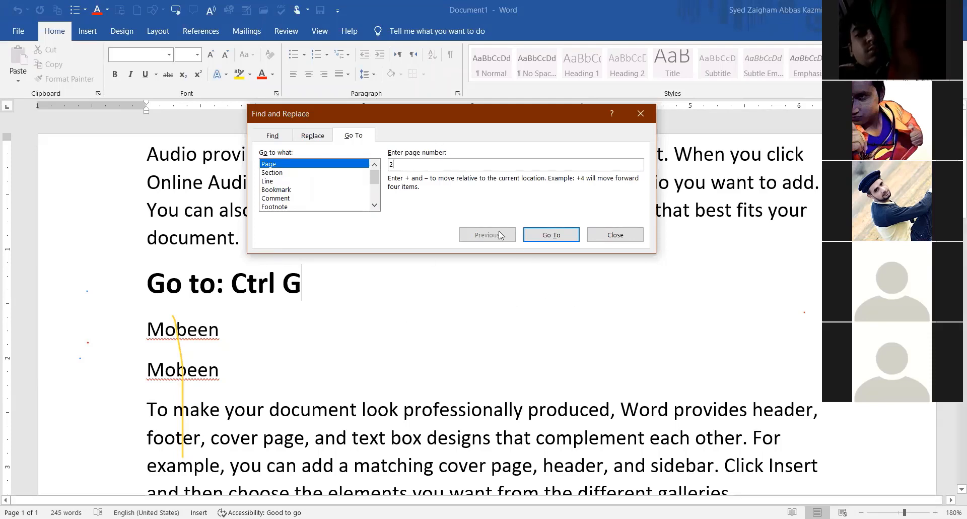
{"action": "left_click_drag", "start_coordinate": [394, 164], "coordinate": [383, 168]}
{"action": "type", "text": "10"}
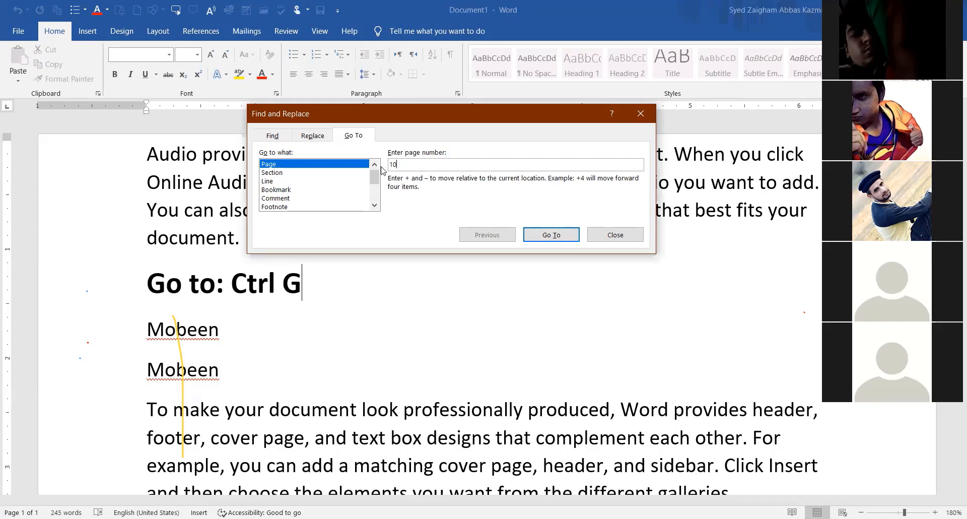
{"action": "left_click", "coordinate": [488, 97]}
{"action": "left_click", "coordinate": [410, 169]}
{"action": "left_click_drag", "start_coordinate": [399, 165], "coordinate": [385, 166]}
{"action": "type", "text": "12"}
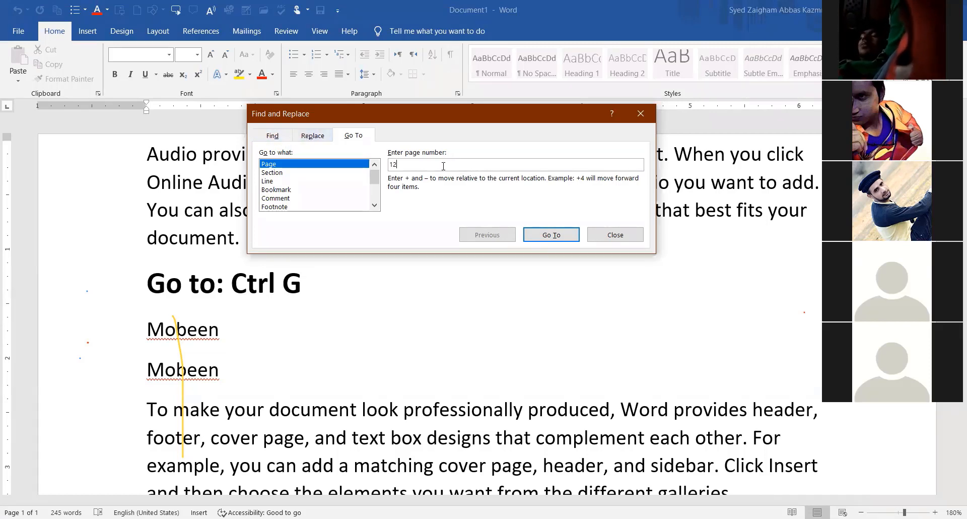
{"action": "left_click", "coordinate": [274, 137]}
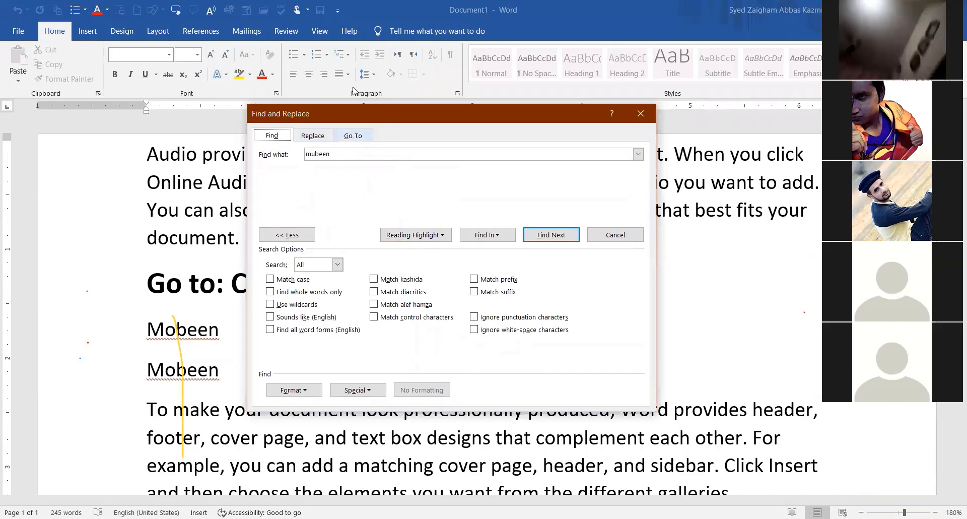
{"action": "left_click", "coordinate": [353, 136]}
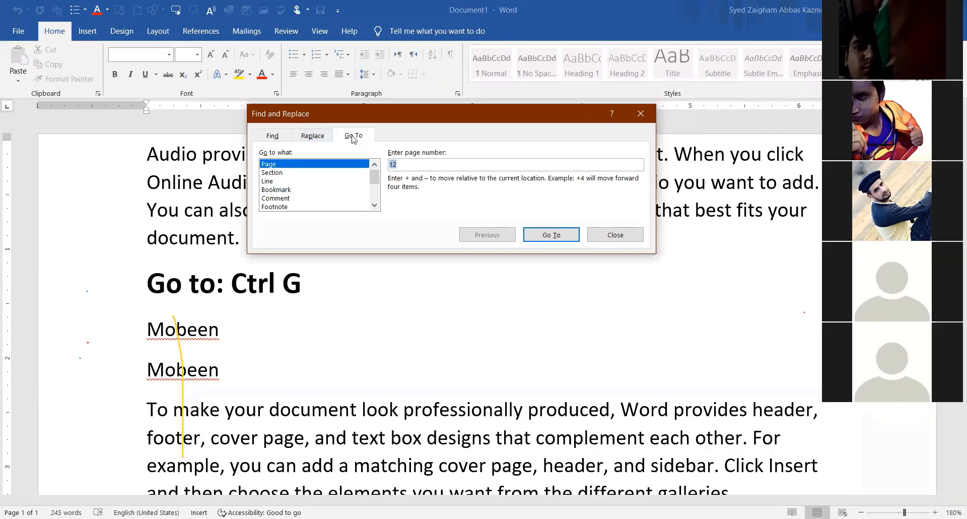
{"action": "left_click", "coordinate": [325, 137]}
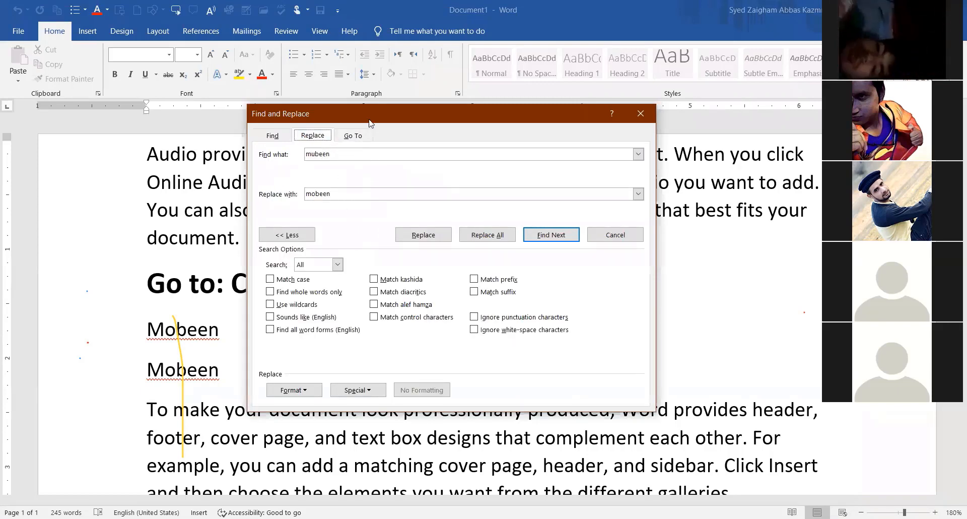
{"action": "left_click_drag", "start_coordinate": [369, 120], "coordinate": [369, 51]}
{"action": "left_click", "coordinate": [354, 66]}
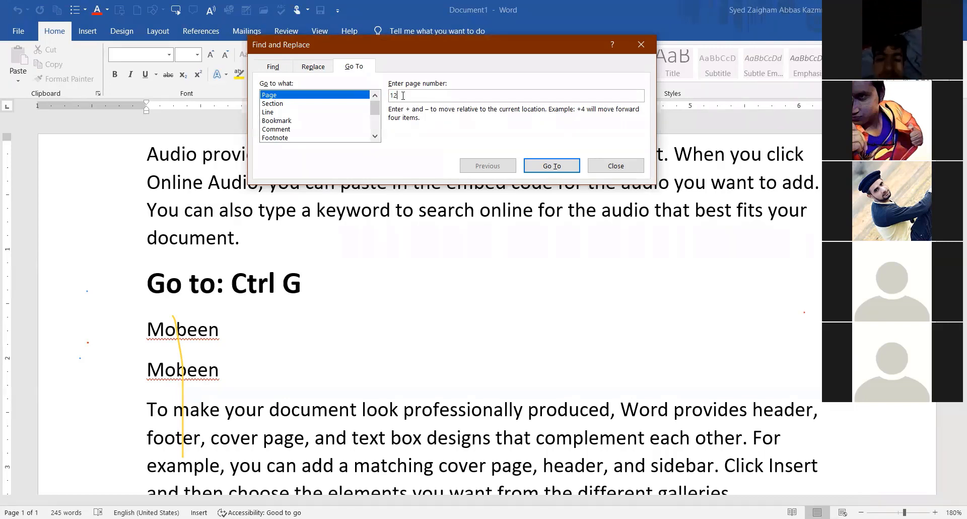
Set the Go To target to Line and jump to line 3.
{"action": "left_click", "coordinate": [272, 113]}
{"action": "left_click", "coordinate": [277, 104]}
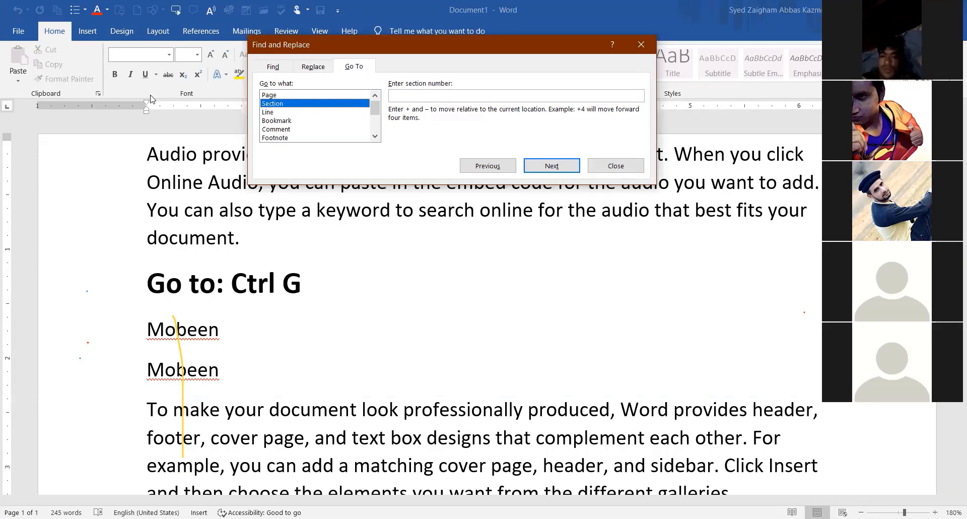
{"action": "left_click", "coordinate": [272, 112]}
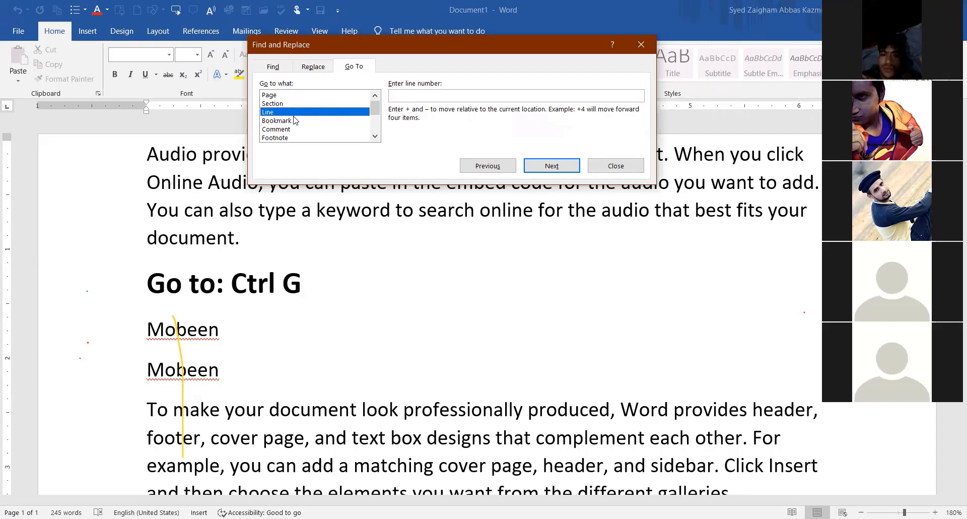
{"action": "left_click", "coordinate": [446, 95]}
{"action": "type", "text": "3"}
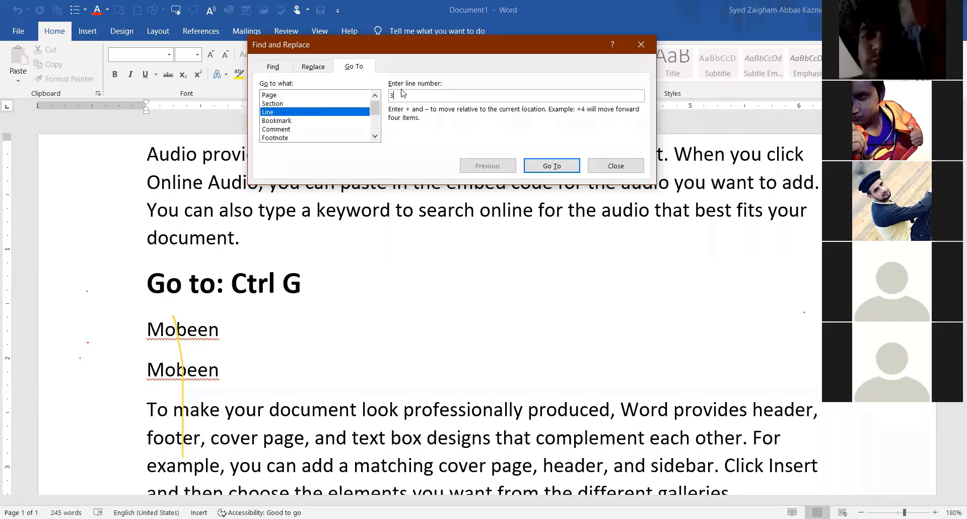
{"action": "left_click", "coordinate": [559, 166]}
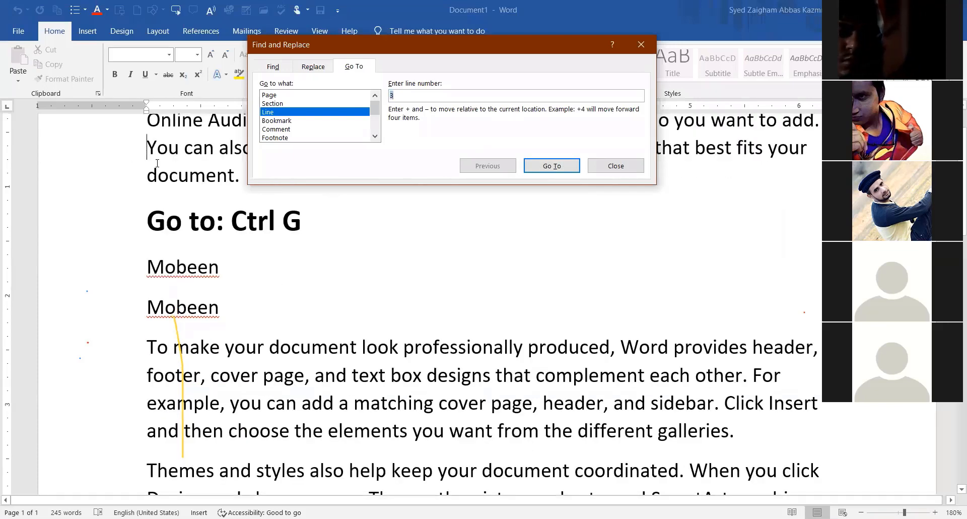
Jump to line 5, the 'Go to: Ctrl G' heading.
{"action": "scroll", "coordinate": [157, 163], "scroll_direction": "up", "scroll_amount": 2}
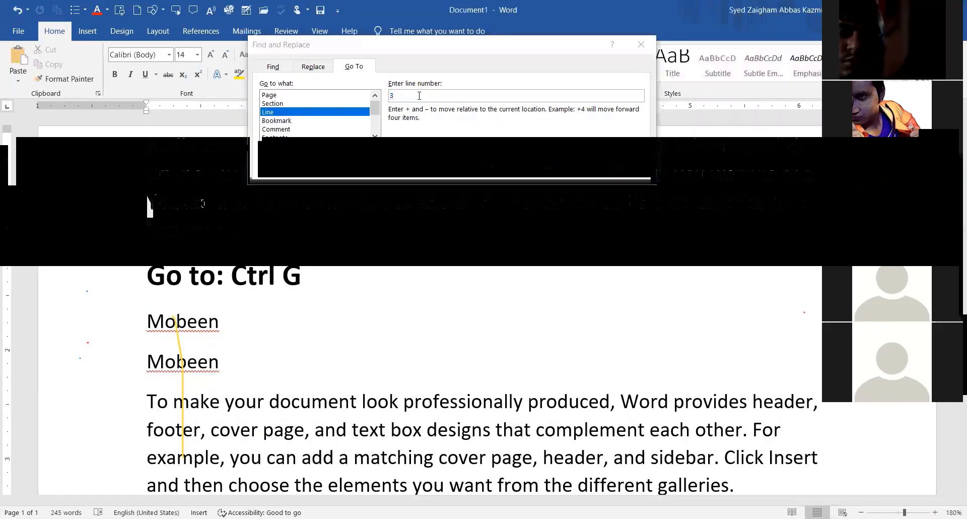
{"action": "left_click", "coordinate": [418, 96]}
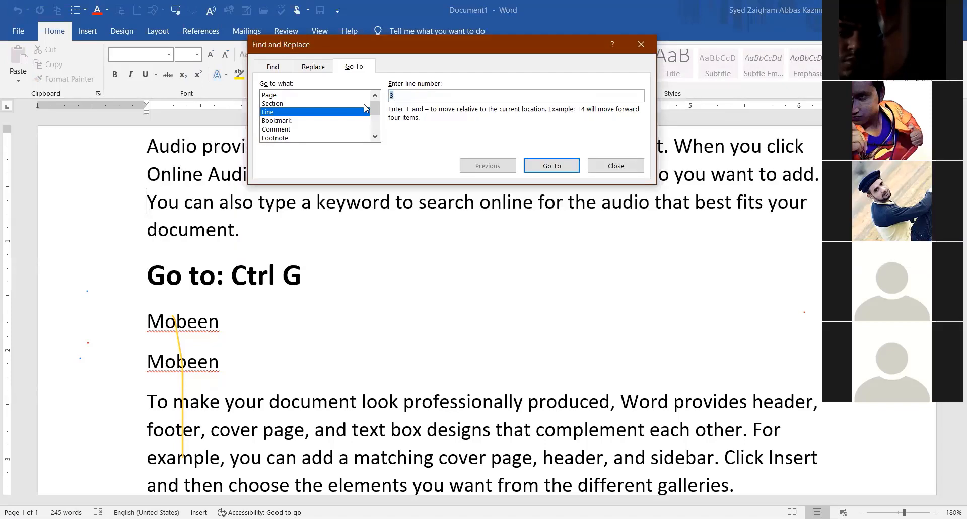
{"action": "left_click", "coordinate": [397, 96]}
{"action": "key", "text": "BackSpace"}
{"action": "type", "text": "5"}
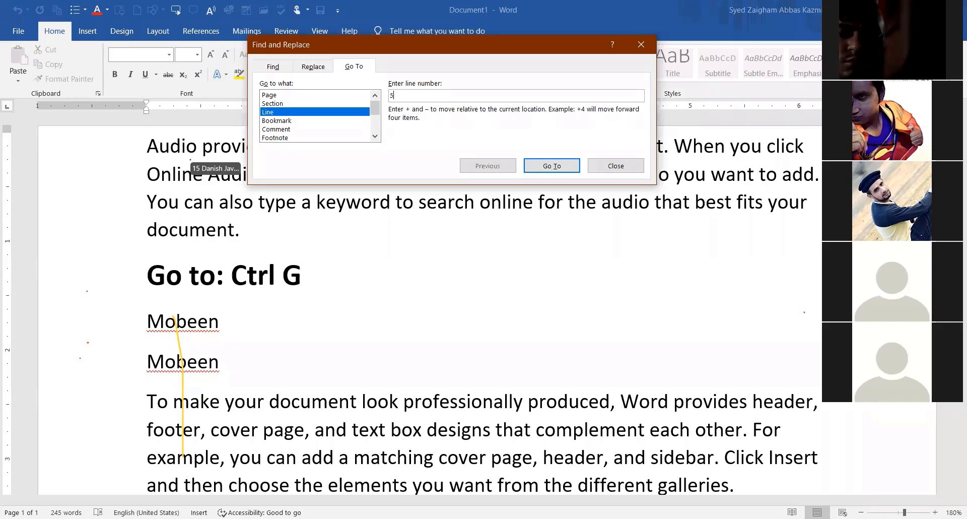
{"action": "left_click", "coordinate": [550, 167]}
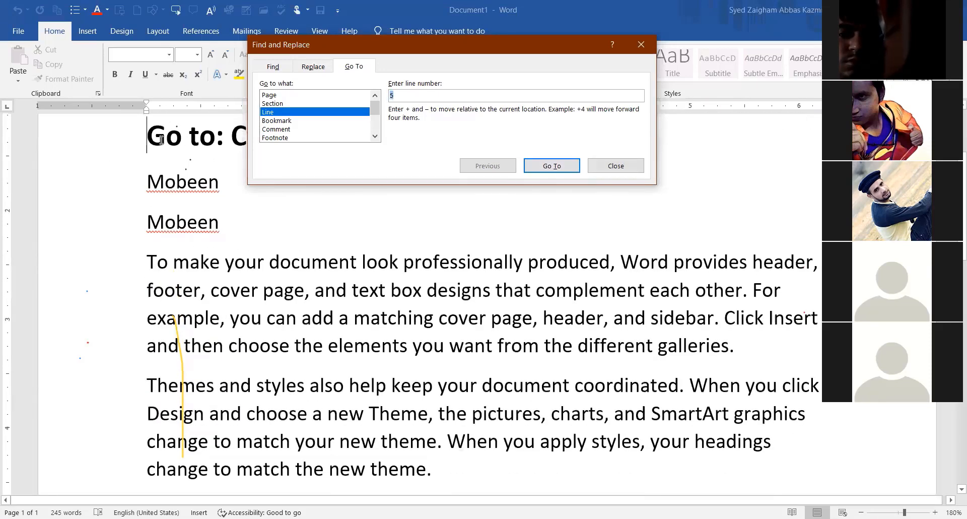
Browse the Heading, Object, Graphic, Table and Field targets, then close Find and Replace.
{"action": "scroll", "coordinate": [379, 131], "scroll_direction": "down", "scroll_amount": 3}
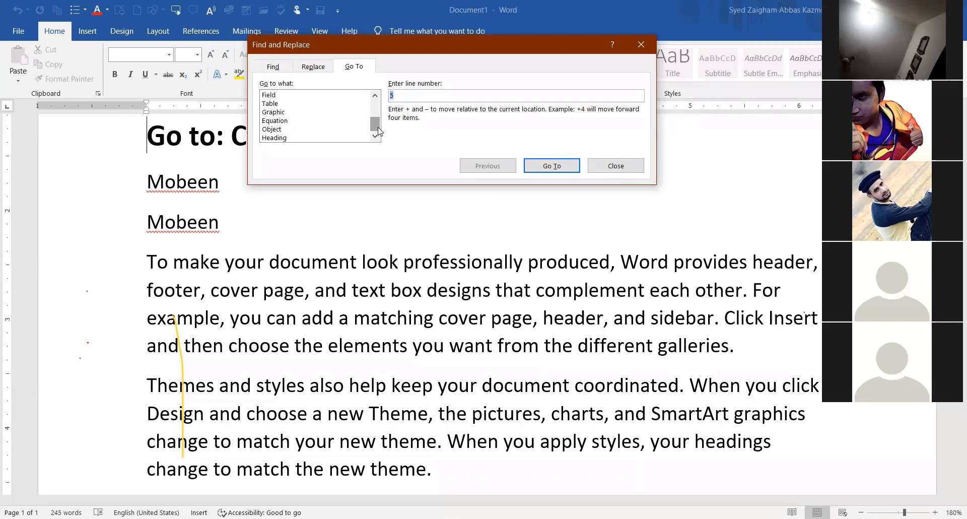
{"action": "left_click", "coordinate": [284, 138]}
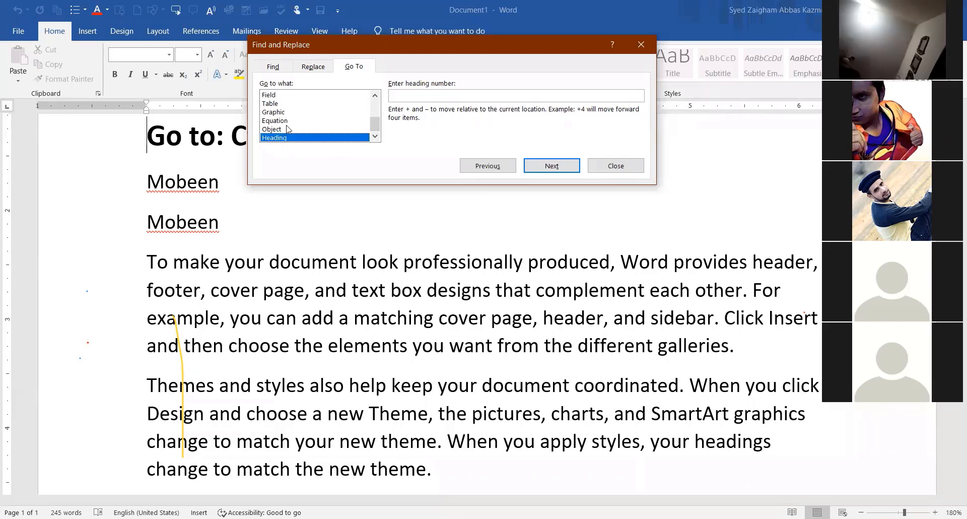
{"action": "left_click", "coordinate": [284, 129]}
{"action": "left_click", "coordinate": [282, 112]}
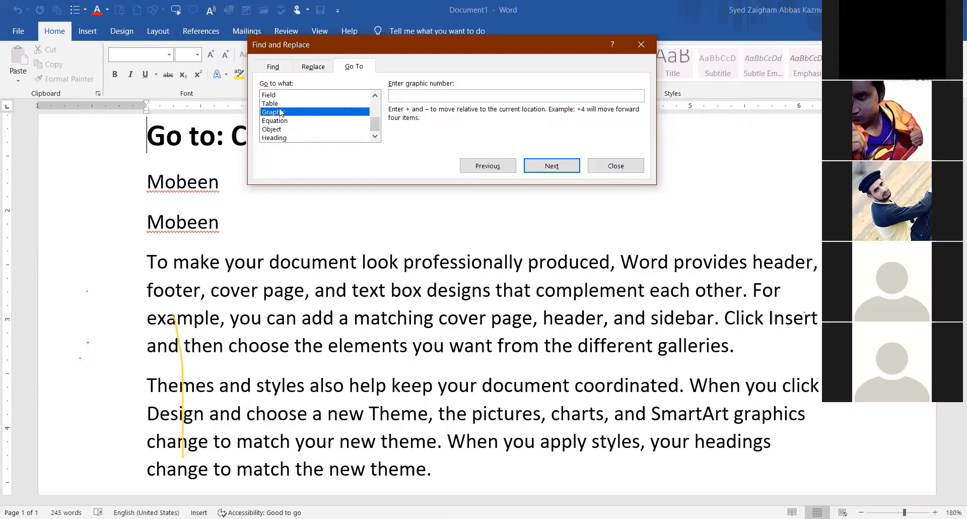
{"action": "left_click", "coordinate": [282, 103]}
{"action": "left_click", "coordinate": [282, 95]}
{"action": "scroll", "coordinate": [309, 135], "scroll_direction": "up", "scroll_amount": 2}
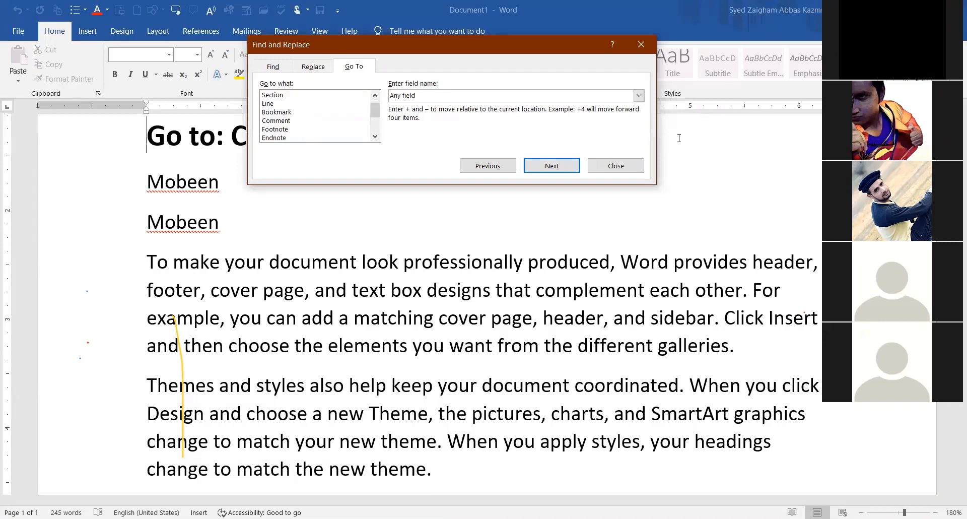
{"action": "left_click", "coordinate": [615, 166]}
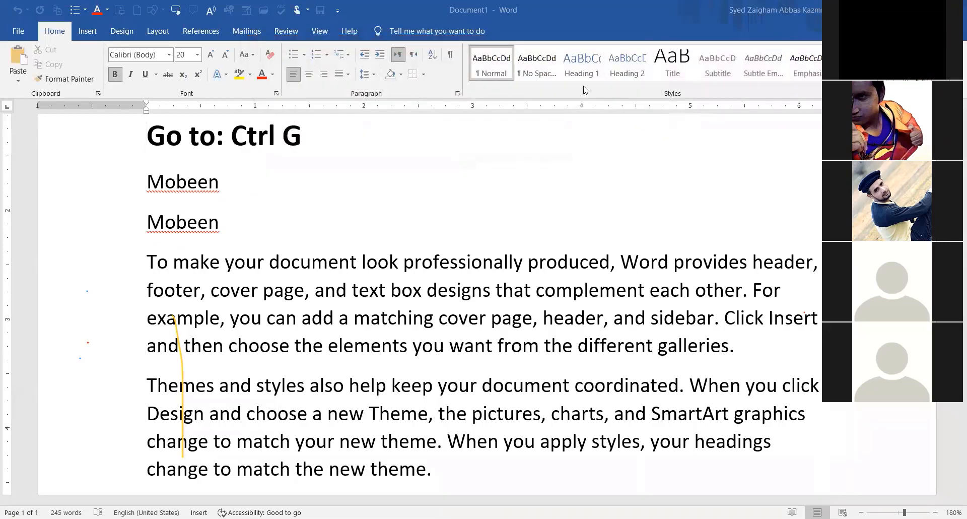